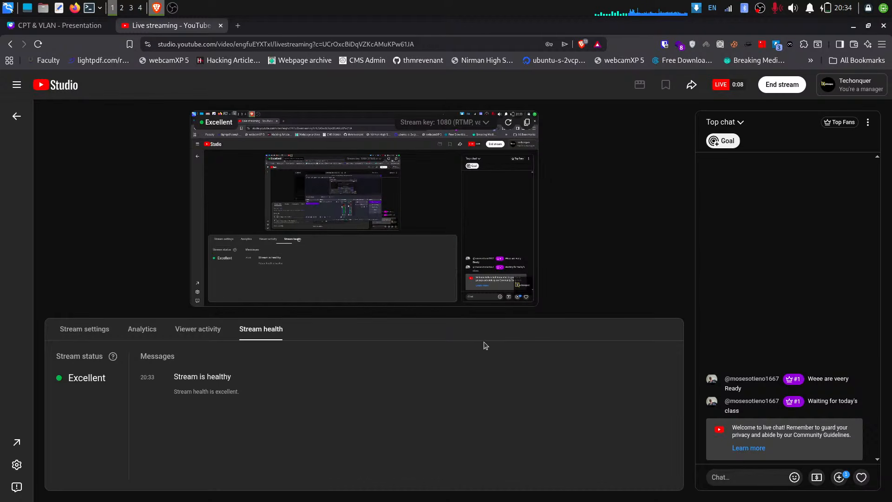
Raise the earbuds' output volume slightly and check the desktop and microphone audio levels in OBS
{"action": "mouse_move", "coordinate": [272, 234]}
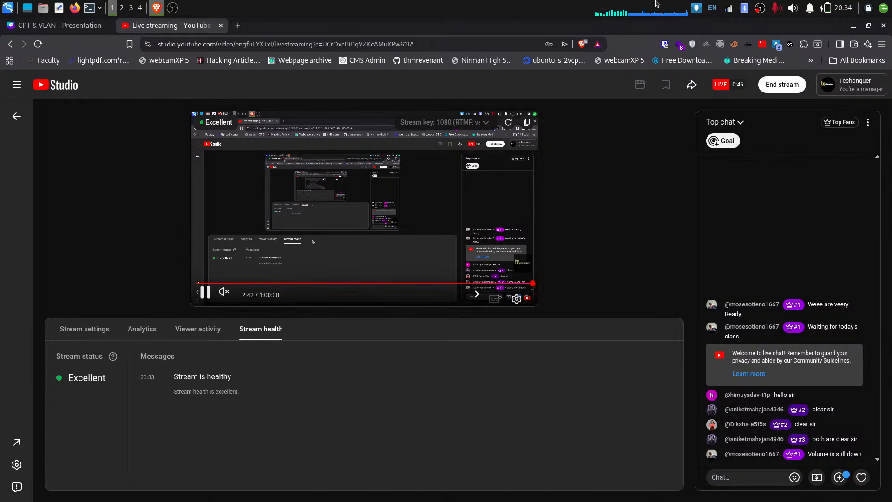
{"action": "left_click", "coordinate": [794, 8]}
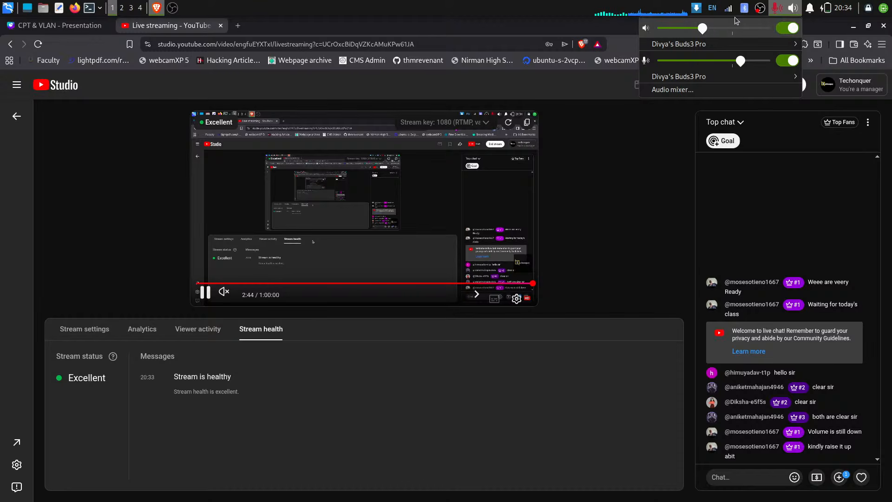
{"action": "scroll", "coordinate": [724, 28], "scroll_direction": "up", "scroll_amount": 4}
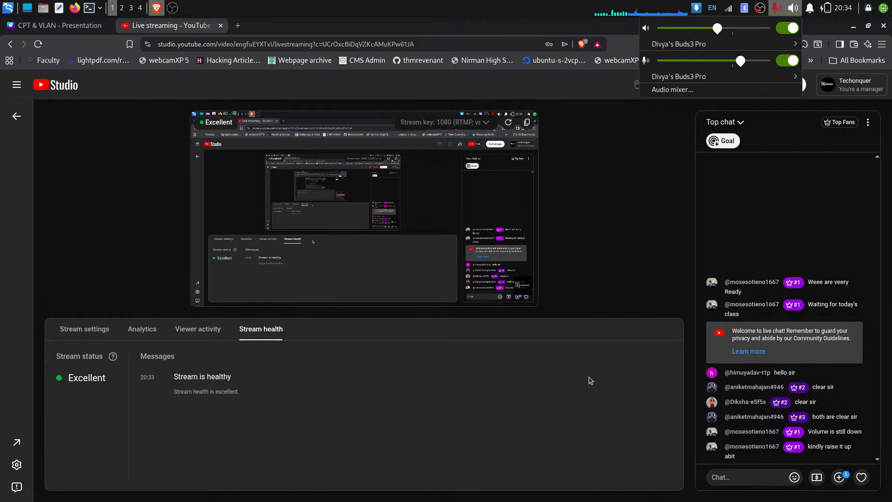
{"action": "scroll", "coordinate": [715, 29], "scroll_direction": "down", "scroll_amount": 1}
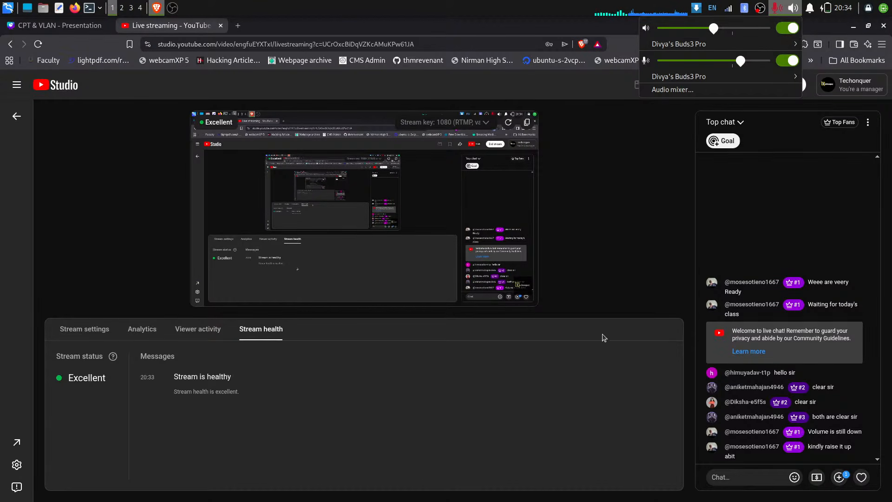
{"action": "left_click", "coordinate": [597, 362]}
{"action": "left_click", "coordinate": [172, 8]}
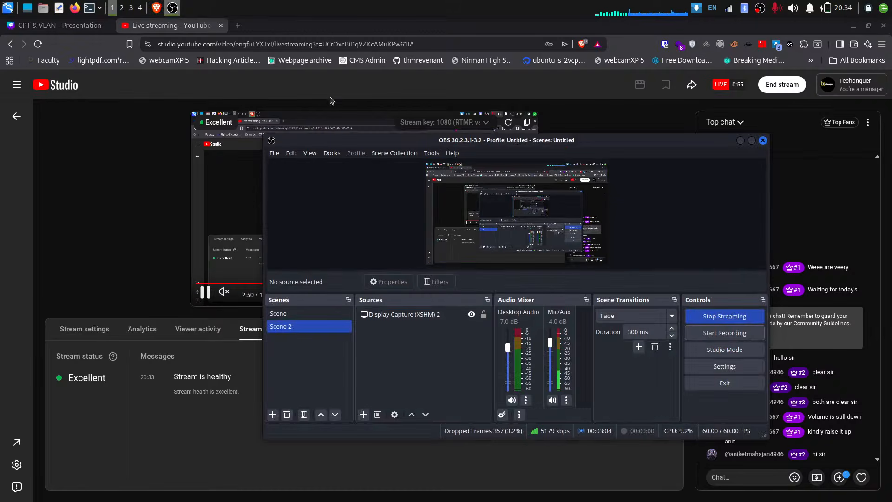
{"action": "left_click", "coordinate": [611, 455]}
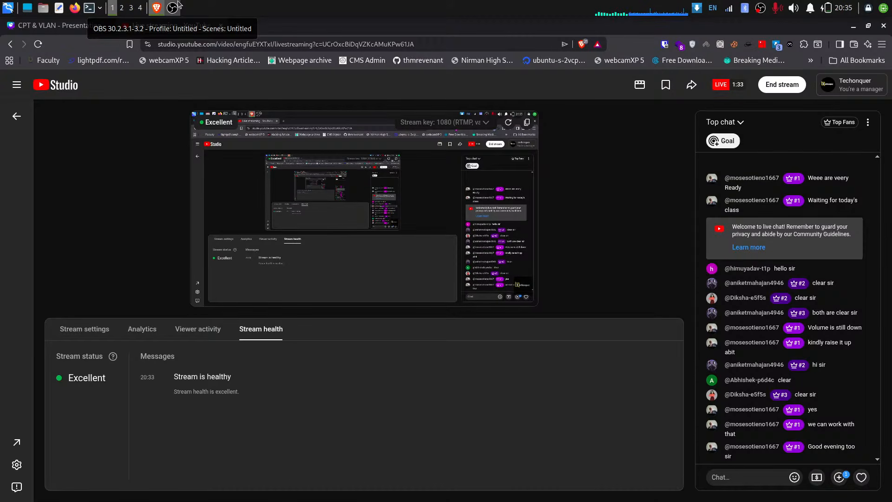
Review the live stream's analytics, viewer activity and stream health
{"action": "left_click", "coordinate": [143, 330]}
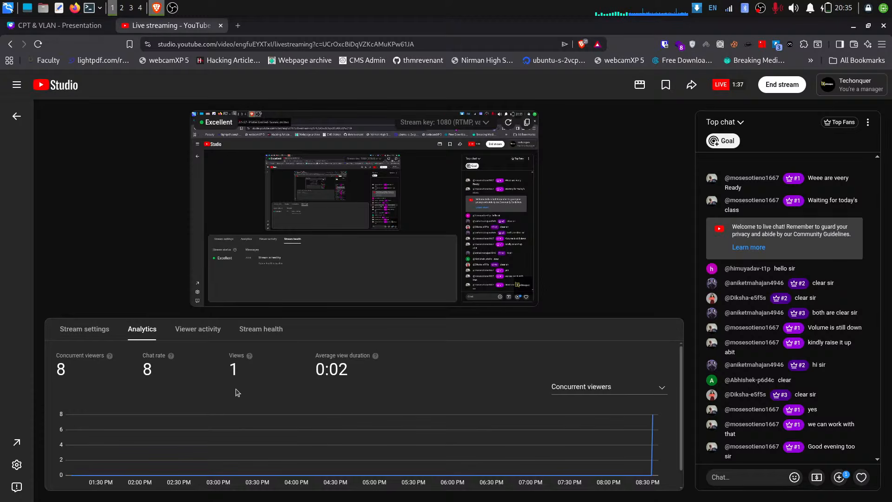
{"action": "left_click", "coordinate": [199, 331]}
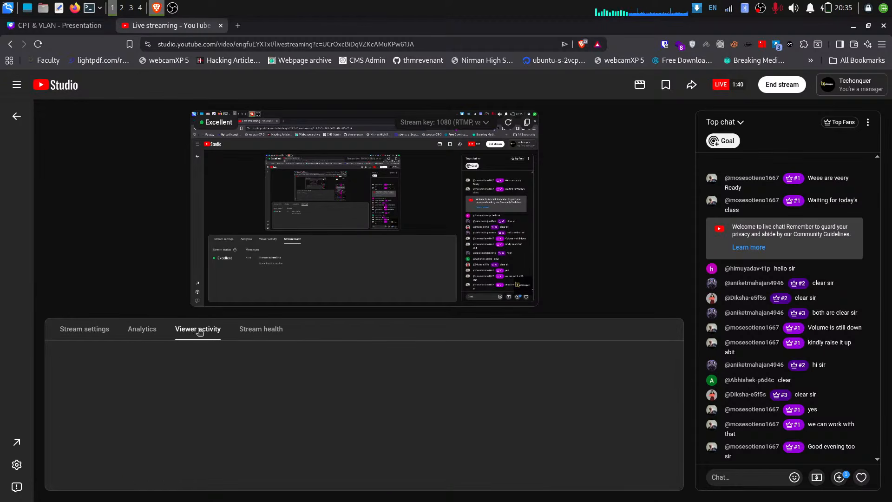
{"action": "left_click", "coordinate": [256, 331]}
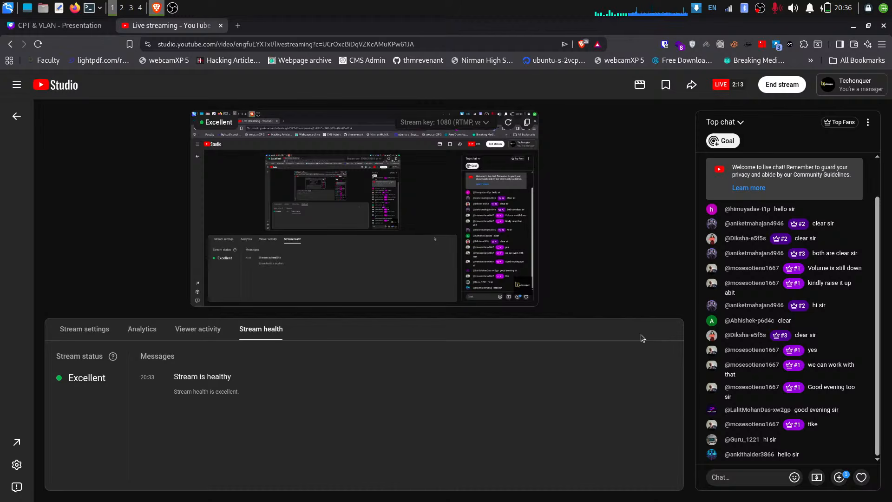
{"action": "mouse_move", "coordinate": [438, 296]}
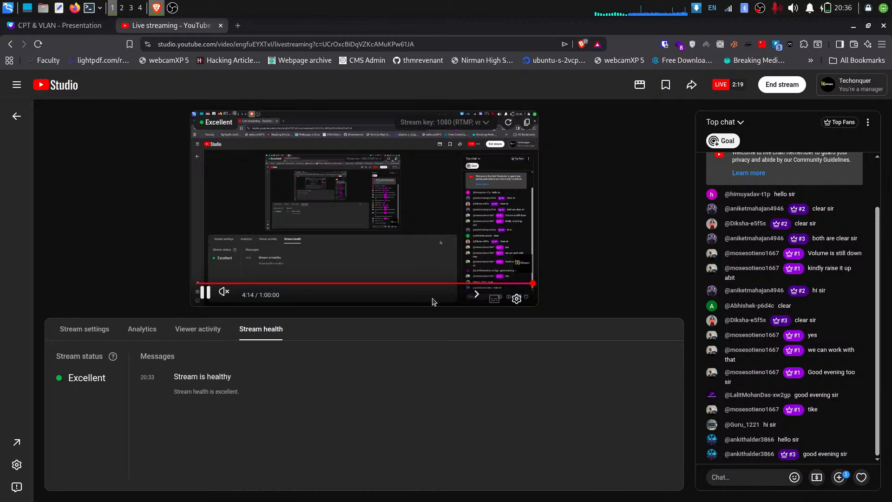
Find Cisco Packet Tracer among the installed applications by searching "cisc" and launch it
{"action": "left_click", "coordinate": [2, 3]}
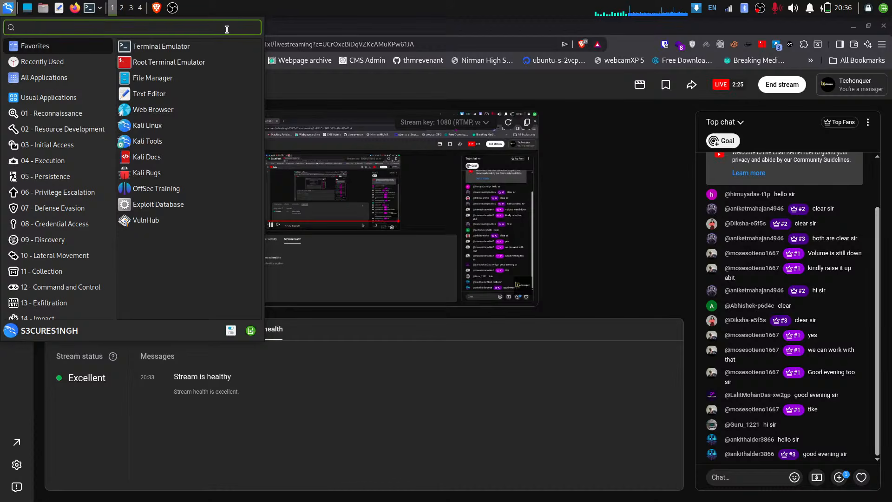
{"action": "type", "text": "cisc"}
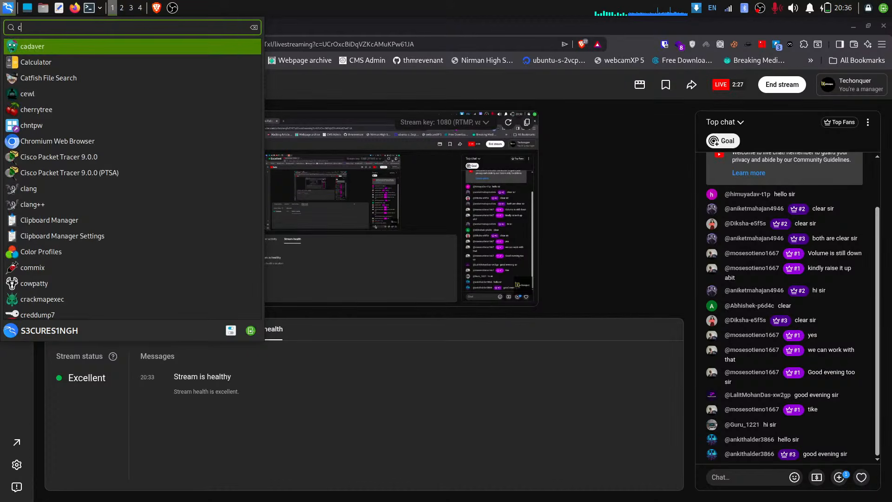
{"action": "key", "text": "Return"}
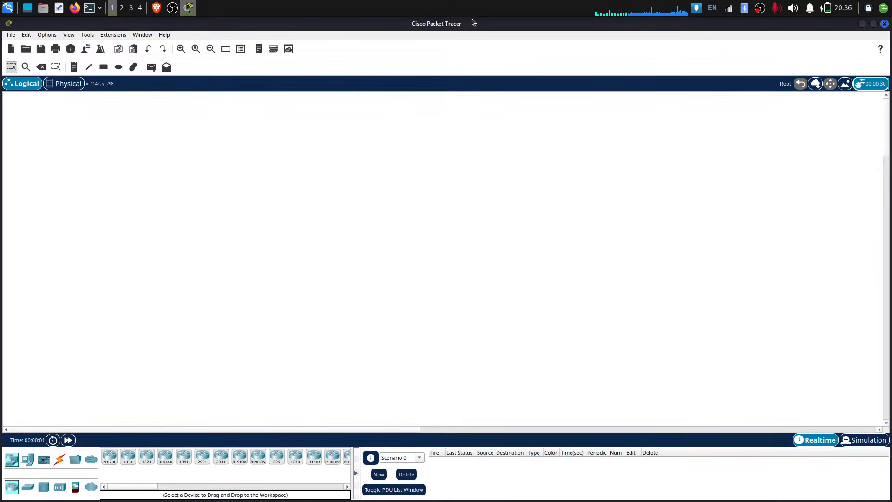
Resize and position the Cisco Packet Tracer window to fill the area beside the live chat without covering it
{"action": "left_click_drag", "start_coordinate": [473, 23], "coordinate": [444, 78]}
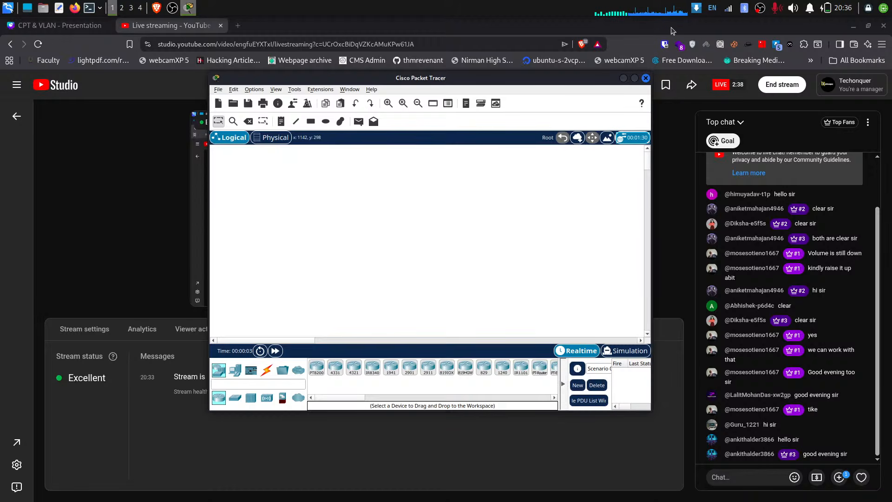
{"action": "left_click", "coordinate": [635, 78]}
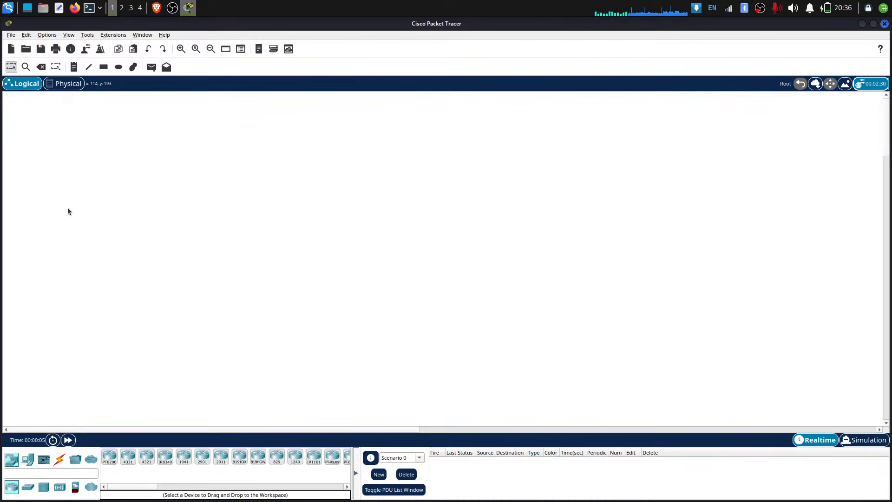
{"action": "left_click_drag", "start_coordinate": [421, 51], "coordinate": [342, 95]}
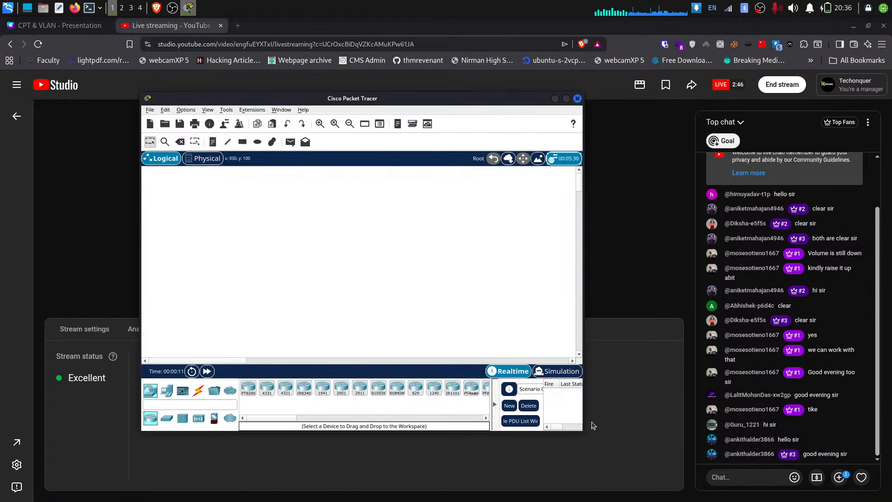
{"action": "left_click_drag", "start_coordinate": [584, 429], "coordinate": [697, 423]}
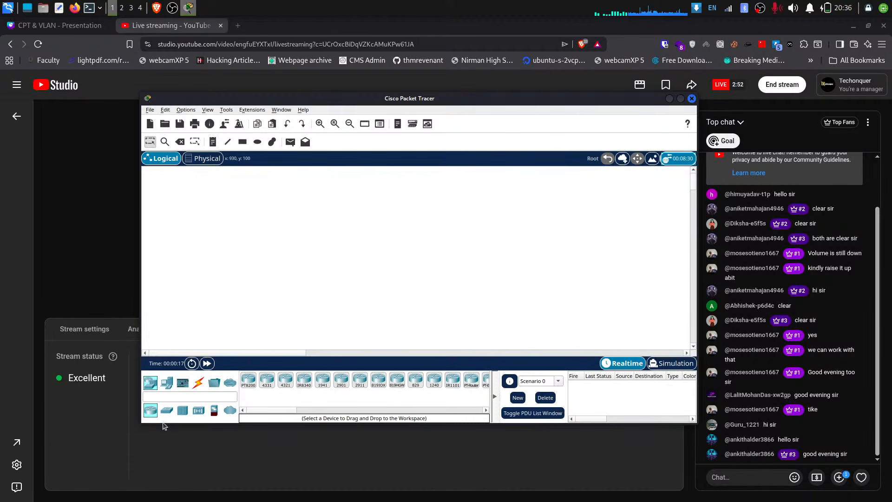
{"action": "left_click_drag", "start_coordinate": [141, 424], "coordinate": [51, 459]}
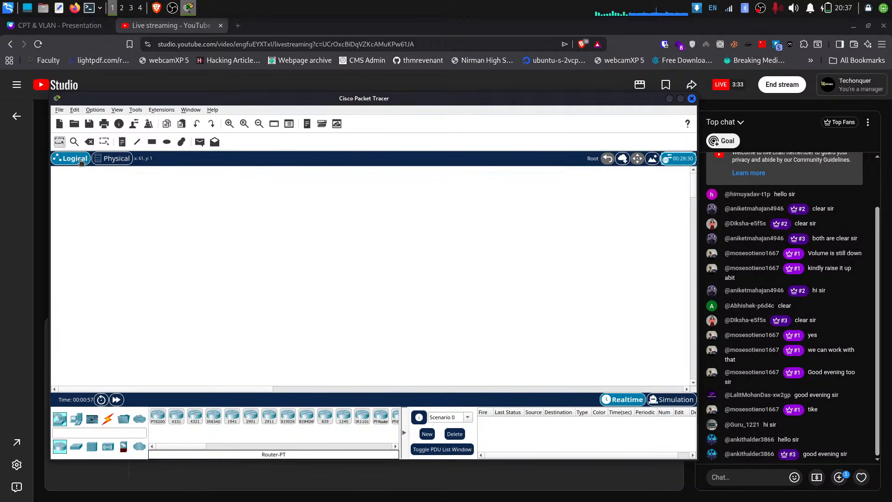
Examine the Intercity map and its Home City block in the physical workspace
{"action": "left_click", "coordinate": [114, 158]}
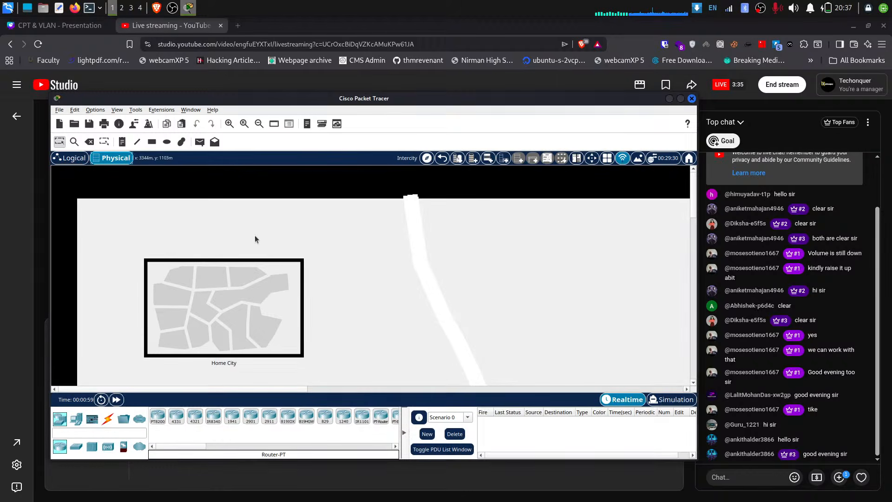
{"action": "scroll", "coordinate": [219, 237], "scroll_direction": "down", "scroll_amount": 4}
{"action": "scroll", "coordinate": [309, 242], "scroll_direction": "up", "scroll_amount": 3}
{"action": "left_click", "coordinate": [205, 266]}
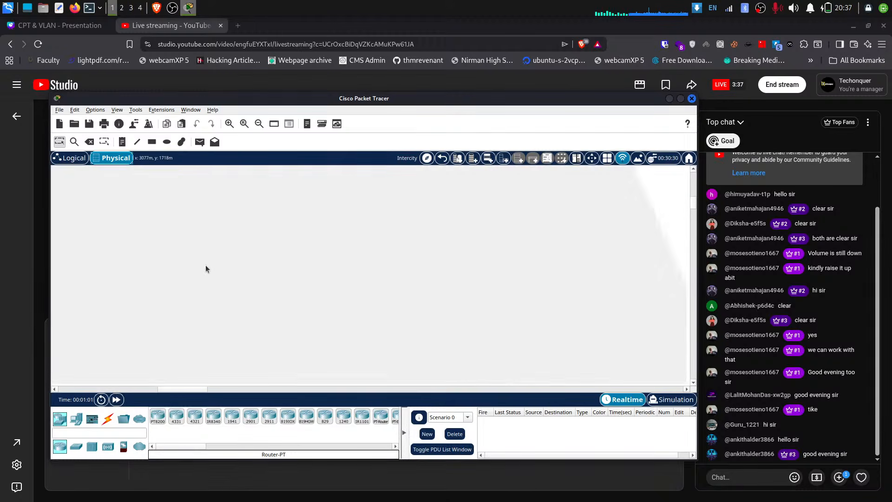
{"action": "scroll", "coordinate": [205, 265], "scroll_direction": "down", "scroll_amount": 6}
{"action": "scroll", "coordinate": [78, 250], "scroll_direction": "down", "scroll_amount": 2}
{"action": "scroll", "coordinate": [79, 250], "scroll_direction": "up", "scroll_amount": 2}
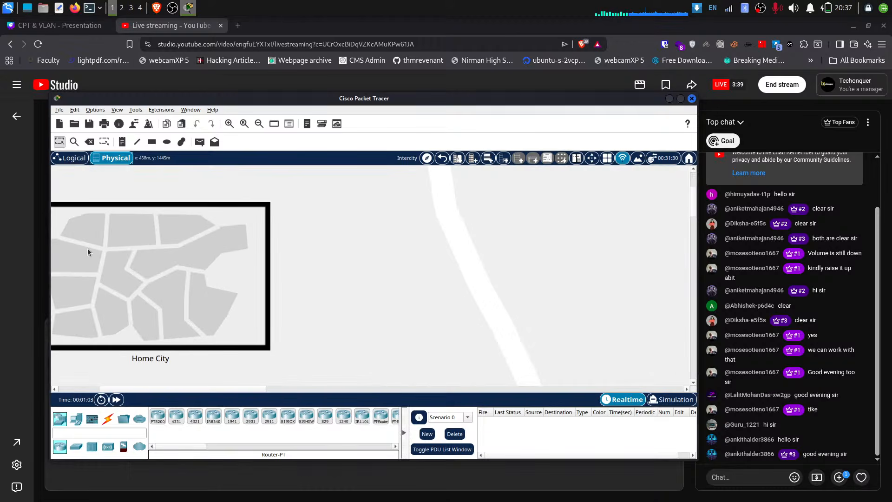
Move Home City towards the map's upper edge near the road and return to the logical workspace
{"action": "left_click_drag", "start_coordinate": [158, 263], "coordinate": [383, 174]}
{"action": "scroll", "coordinate": [142, 271], "scroll_direction": "down", "scroll_amount": 3}
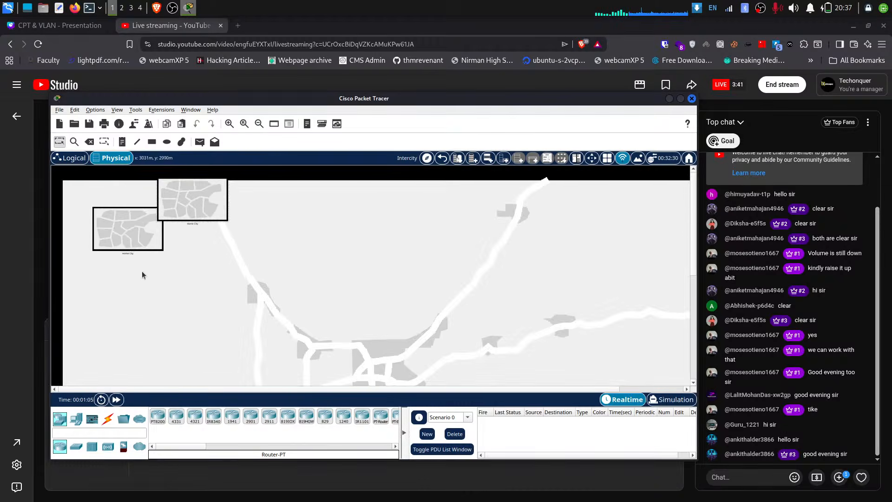
{"action": "scroll", "coordinate": [80, 247], "scroll_direction": "up", "scroll_amount": 4}
{"action": "left_click", "coordinate": [69, 158]}
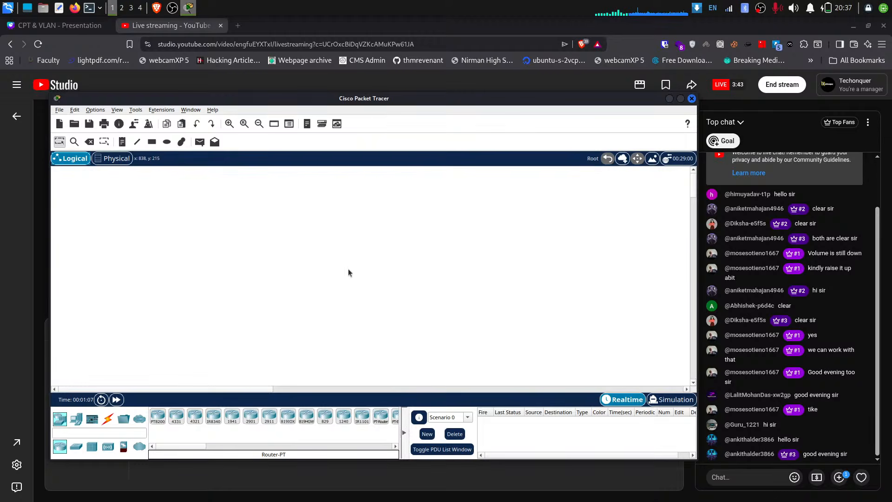
Check the live stream page, and back in Packet Tracer look through the network device and component categories
{"action": "left_click", "coordinate": [806, 275]}
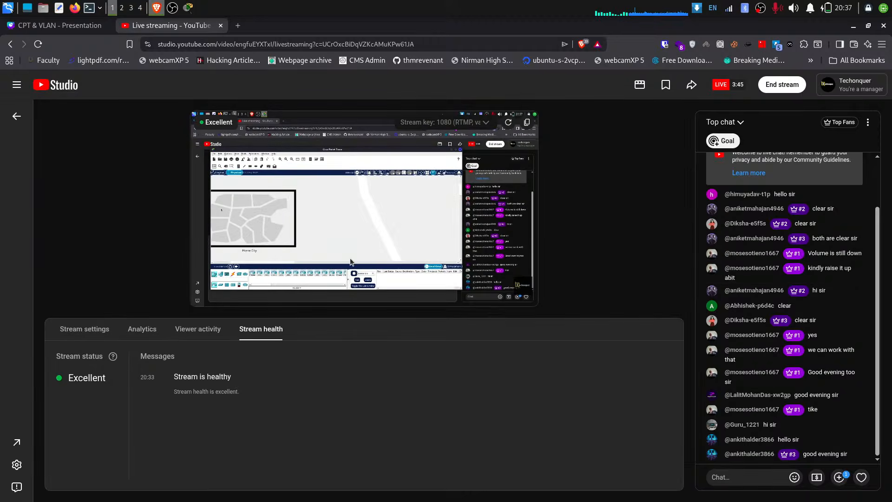
{"action": "left_click", "coordinate": [187, 6]}
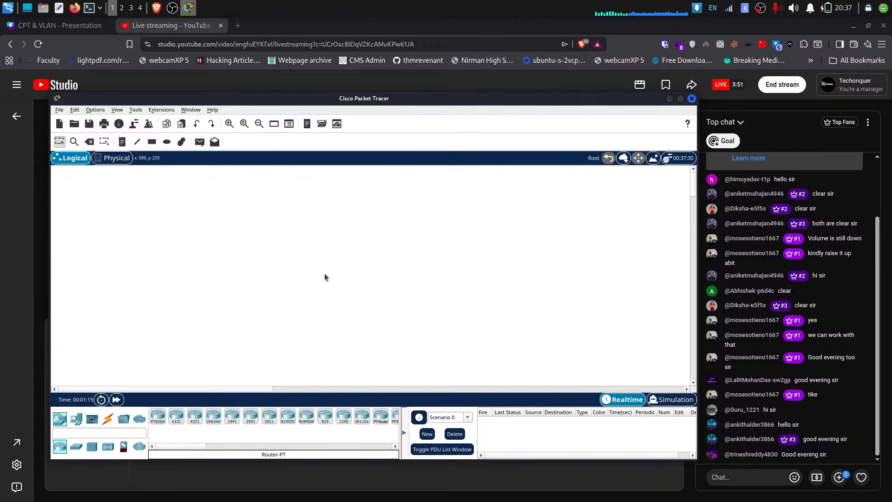
{"action": "left_click", "coordinate": [158, 416]}
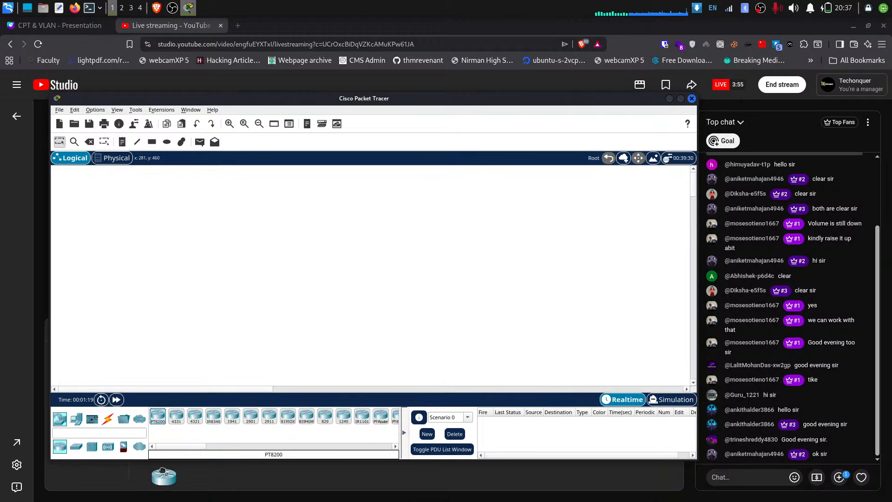
{"action": "left_click", "coordinate": [92, 418]}
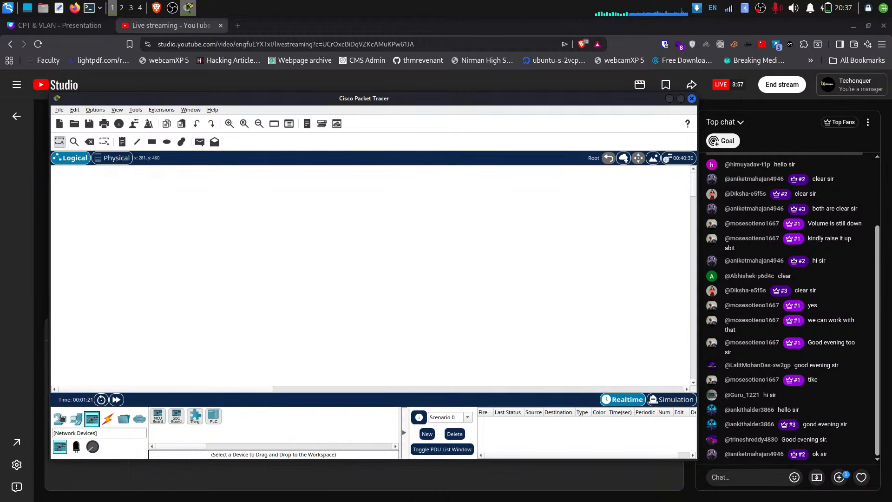
{"action": "left_click", "coordinate": [61, 421]}
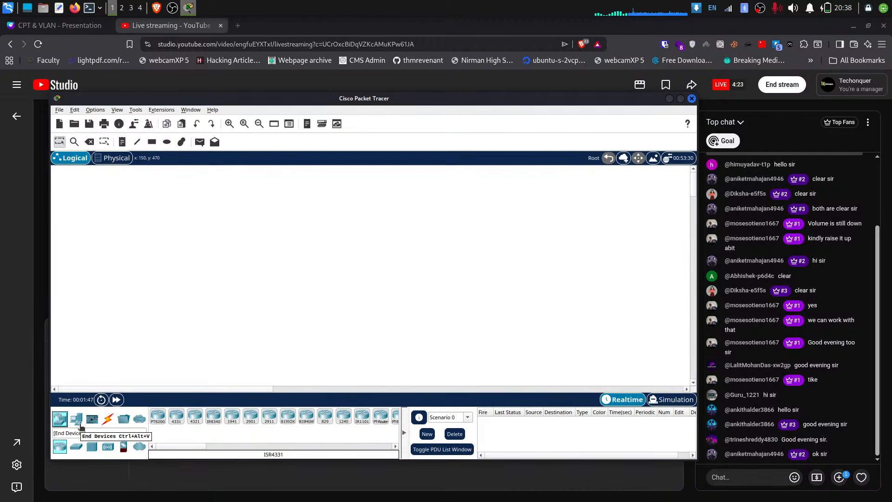
Shrink the Packet Tracer window to a compact size and look through the available end devices
{"action": "mouse_move", "coordinate": [697, 461]}
{"action": "left_mouse_down"}
{"action": "mouse_move", "coordinate": [421, 445]}
{"action": "mouse_move", "coordinate": [156, 464]}
{"action": "mouse_move", "coordinate": [171, 450]}
{"action": "mouse_move", "coordinate": [246, 441]}
{"action": "mouse_move", "coordinate": [257, 218]}
{"action": "mouse_move", "coordinate": [287, 375]}
{"action": "left_mouse_up"}
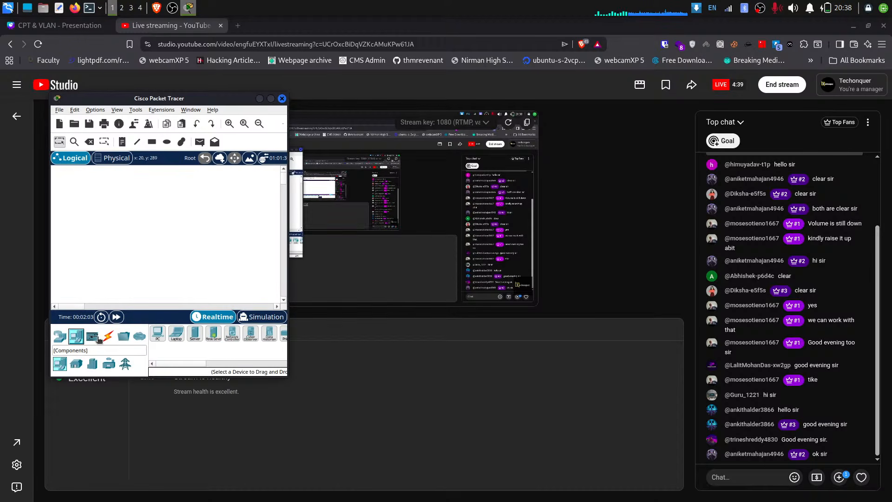
{"action": "left_click", "coordinate": [96, 338]}
{"action": "left_click", "coordinate": [76, 336]}
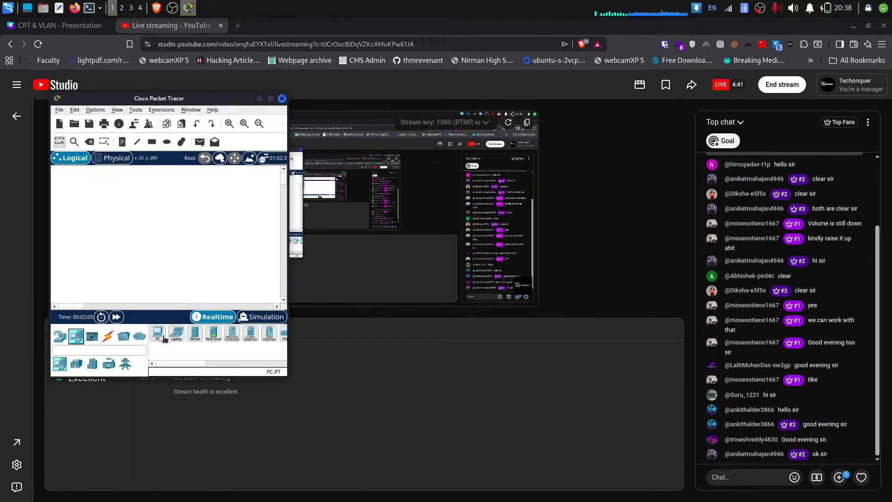
{"action": "left_click_drag", "start_coordinate": [188, 363], "coordinate": [241, 358]}
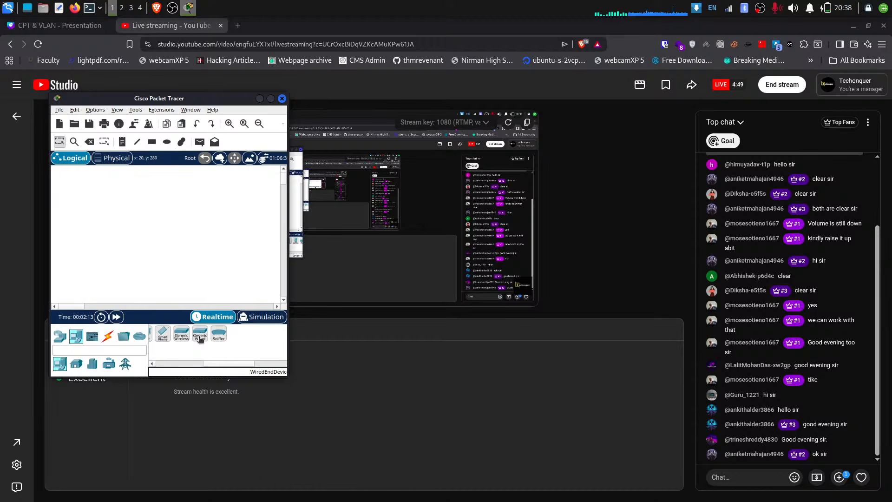
{"action": "left_click", "coordinate": [168, 363]}
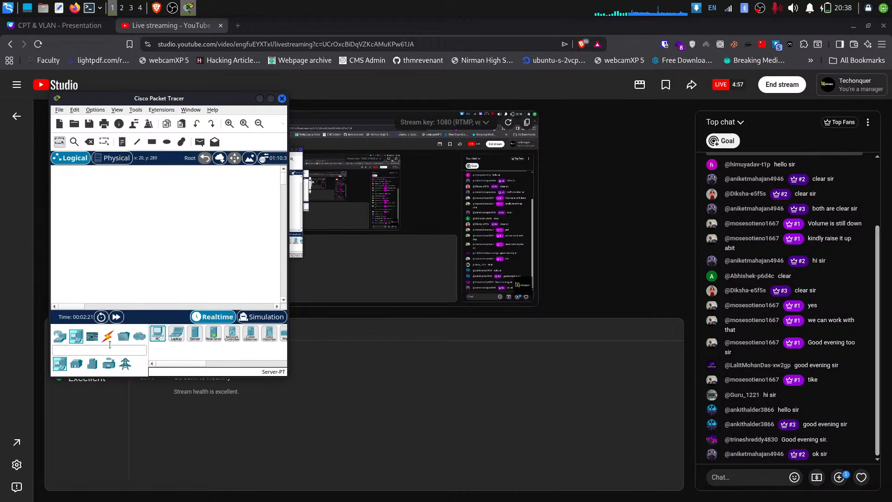
Move the Packet Tracer window towards the middle of the screen and view the connection types and end devices
{"action": "left_click_drag", "start_coordinate": [260, 99], "coordinate": [444, 85]}
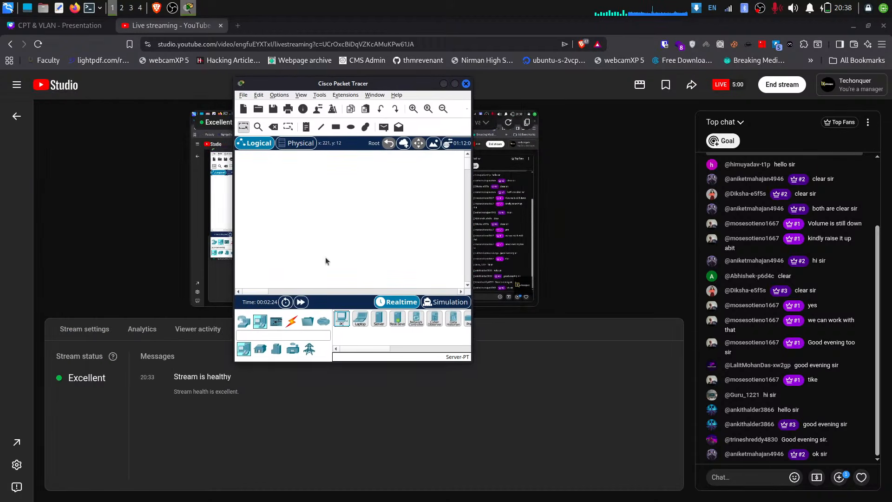
{"action": "left_click", "coordinate": [291, 321]}
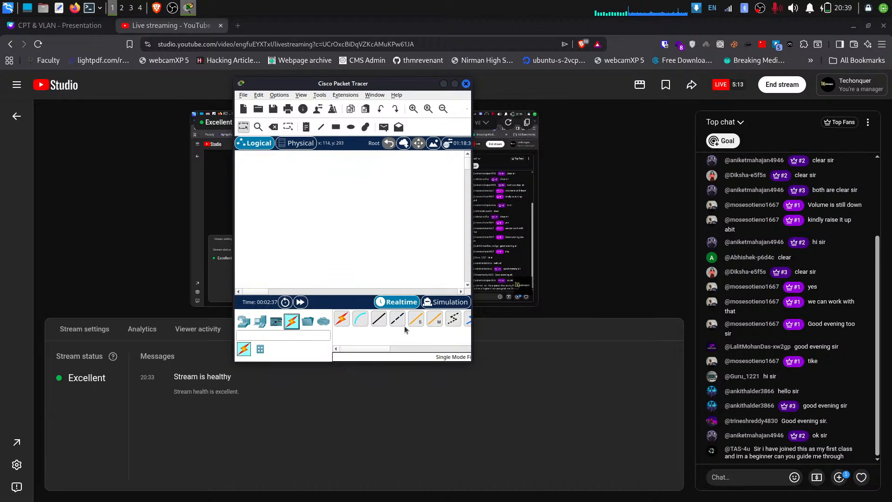
{"action": "left_click", "coordinate": [260, 320]}
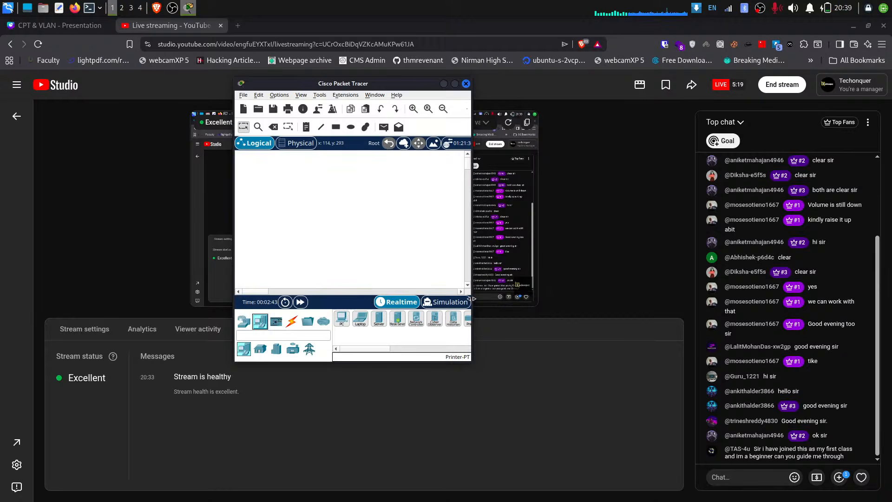
Widen the Packet Tracer window and place a PC, a laptop and a server side by side in the logical workspace
{"action": "left_click_drag", "start_coordinate": [475, 314], "coordinate": [628, 314]}
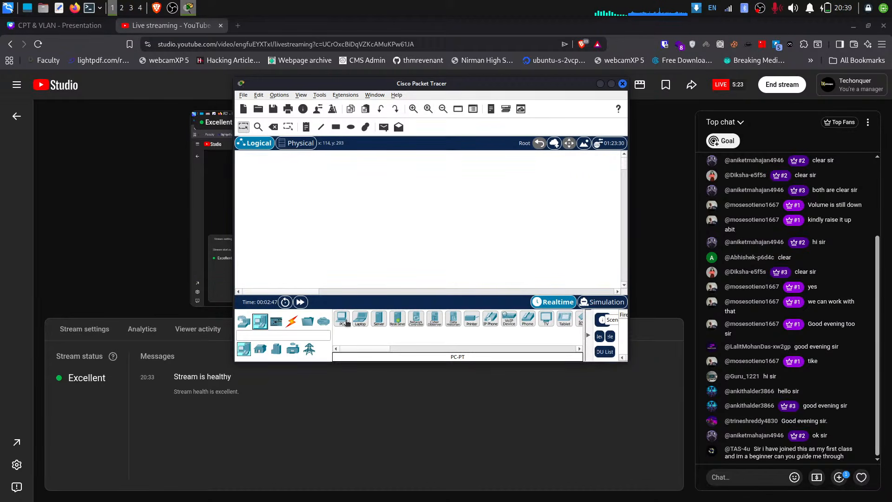
{"action": "left_click_drag", "start_coordinate": [346, 322], "coordinate": [296, 200]}
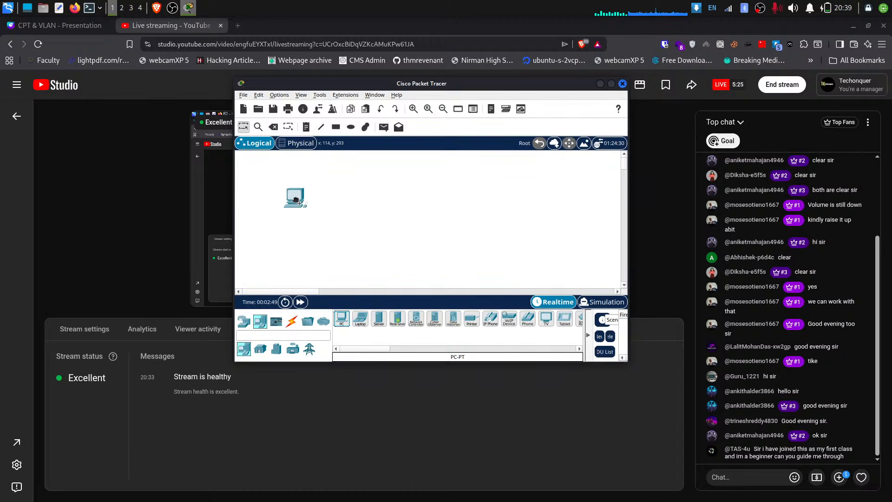
{"action": "left_click_drag", "start_coordinate": [360, 319], "coordinate": [383, 210]}
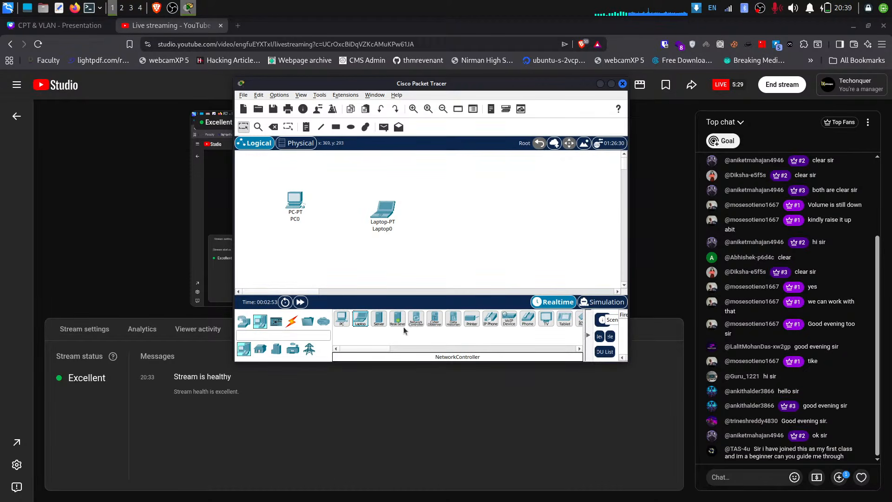
{"action": "left_click_drag", "start_coordinate": [379, 319], "coordinate": [477, 215]}
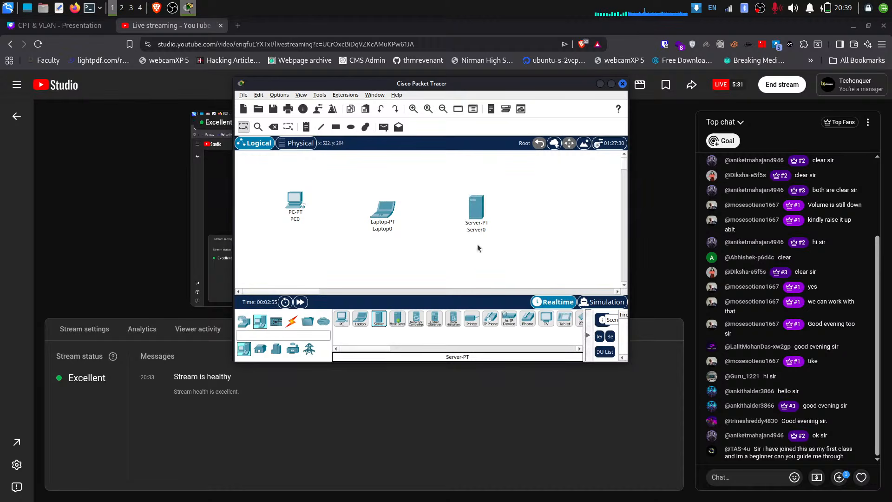
{"action": "left_click_drag", "start_coordinate": [398, 318], "coordinate": [430, 332]}
{"action": "left_click_drag", "start_coordinate": [295, 208], "coordinate": [317, 217]}
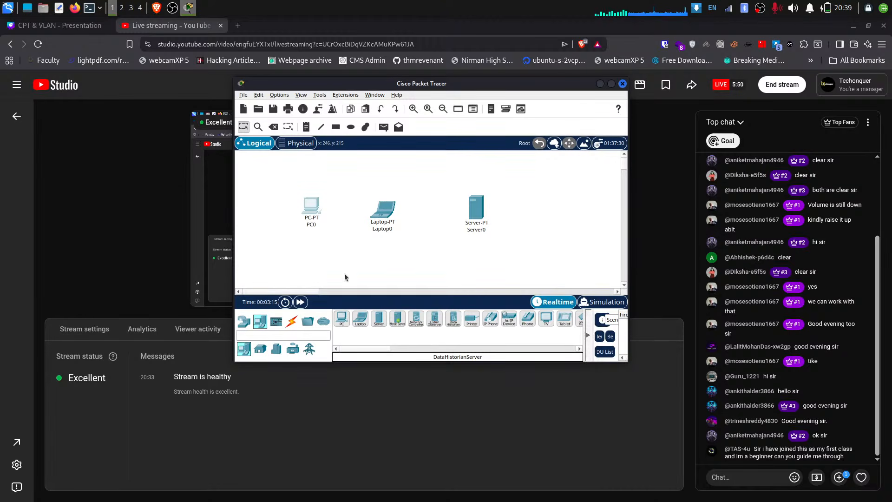
Find the 2911 router among the network devices and place it below the laptop and server
{"action": "left_click", "coordinate": [341, 319]}
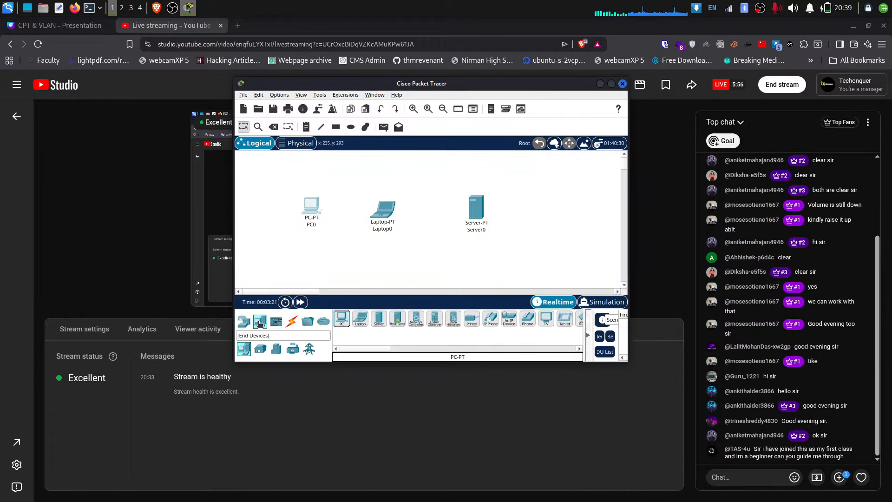
{"action": "left_click", "coordinate": [244, 322]}
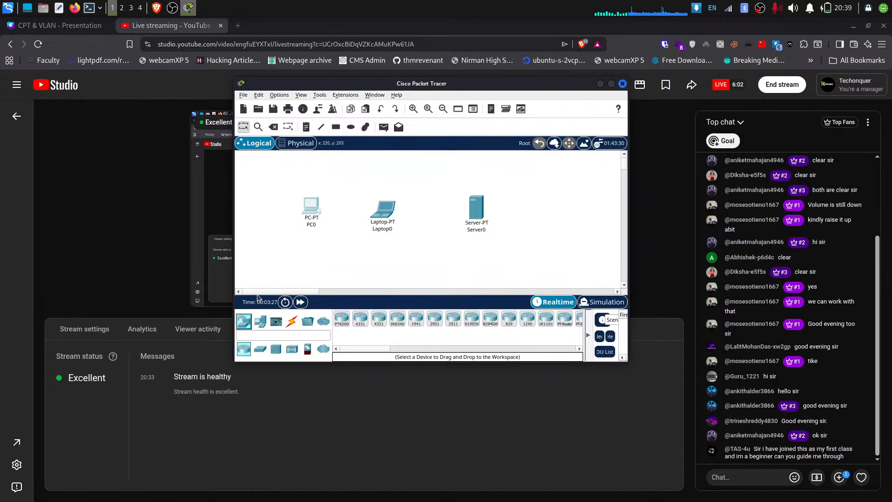
{"action": "left_click", "coordinate": [343, 326]}
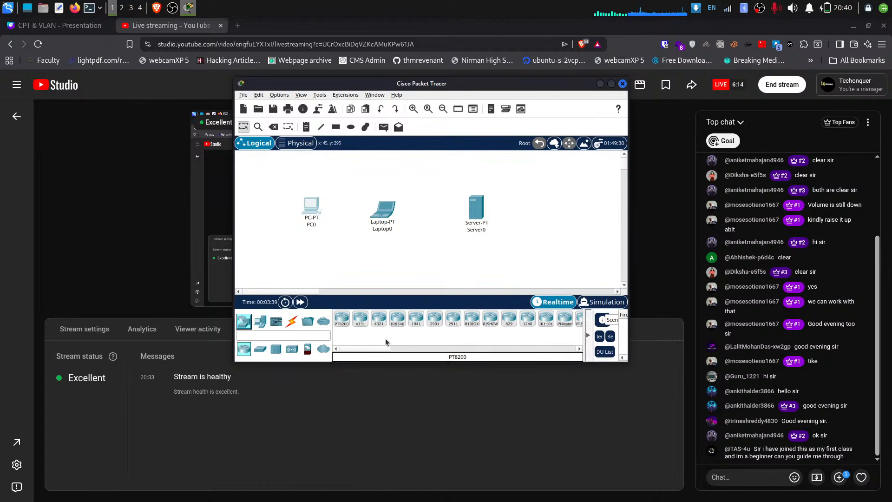
{"action": "left_click", "coordinate": [301, 335]}
{"action": "type", "text": "2911"}
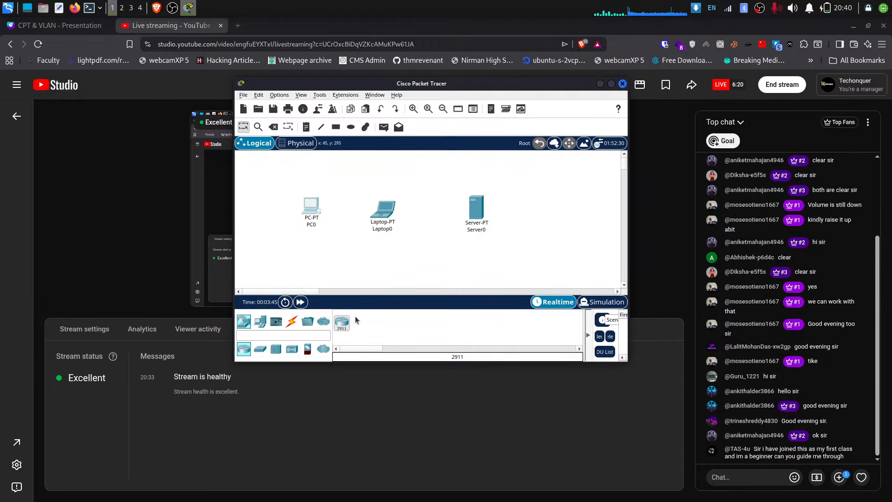
{"action": "left_click_drag", "start_coordinate": [341, 324], "coordinate": [436, 269]}
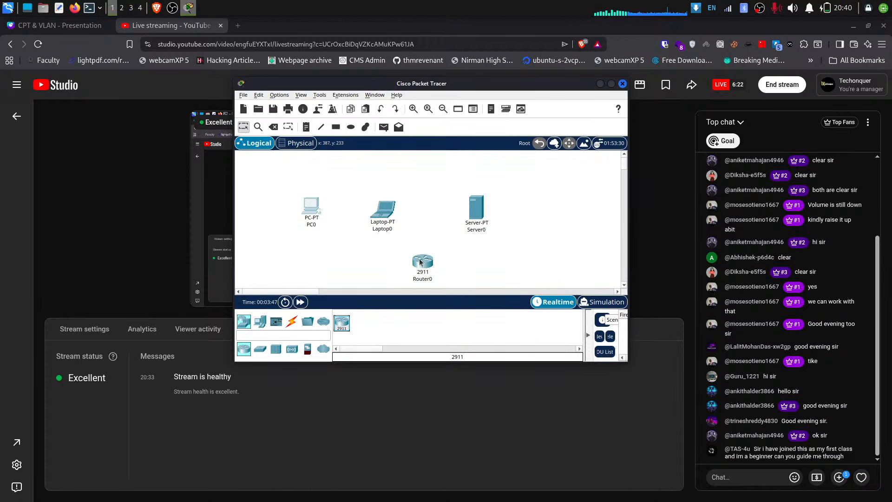
Search the device list for 2960 switches and reposition the 2911 router just below the laptop
{"action": "left_click", "coordinate": [302, 333]}
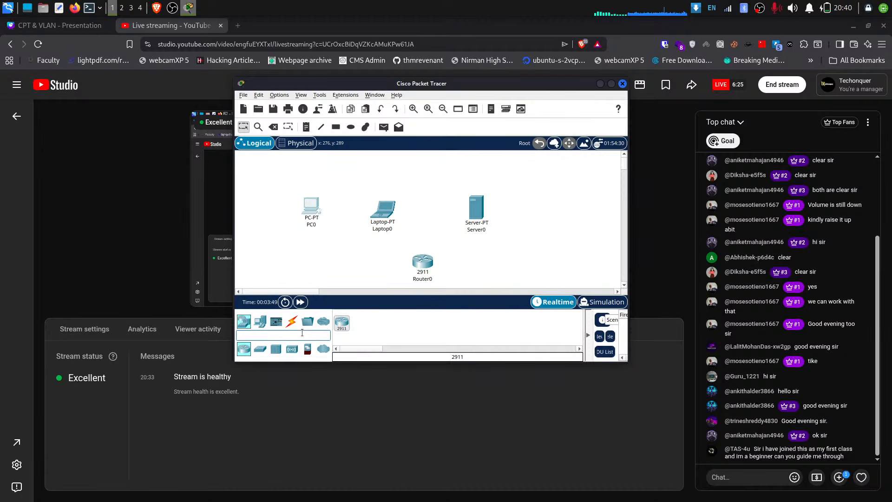
{"action": "type", "text": "296"}
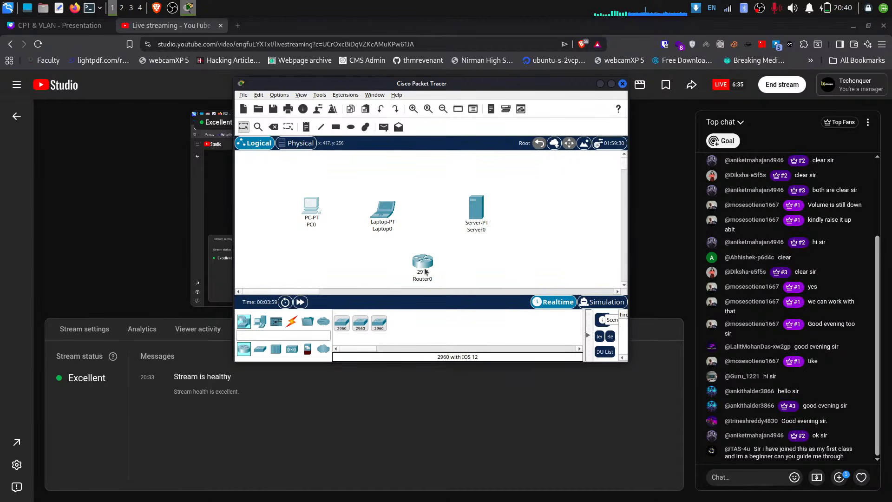
{"action": "left_click_drag", "start_coordinate": [423, 269], "coordinate": [424, 250]}
{"action": "scroll", "coordinate": [423, 246], "scroll_direction": "down", "scroll_amount": 5}
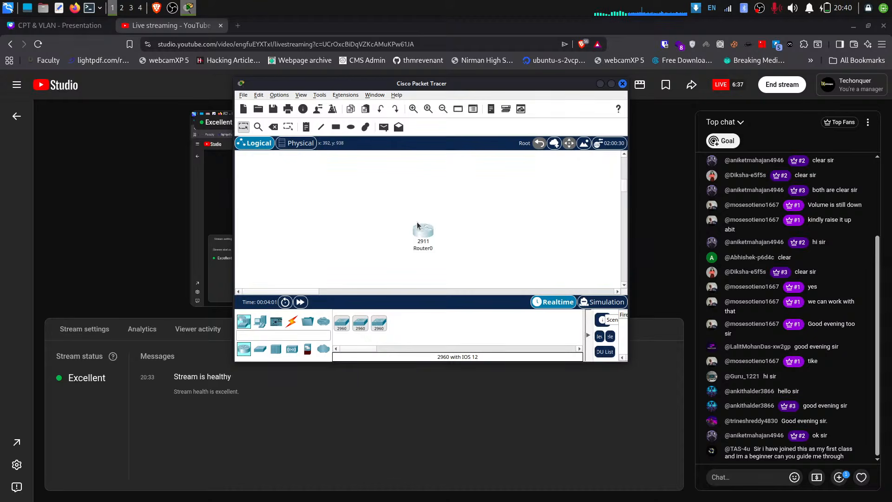
{"action": "scroll", "coordinate": [418, 226], "scroll_direction": "down", "scroll_amount": 5}
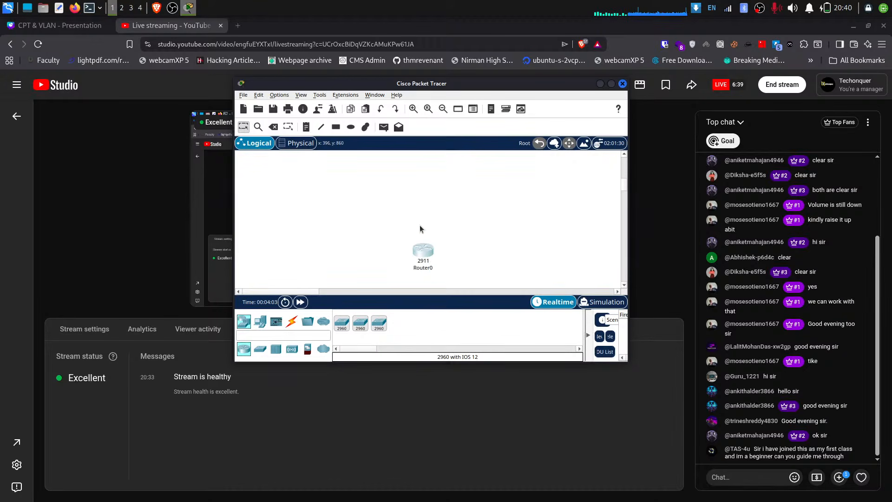
{"action": "left_click_drag", "start_coordinate": [457, 171], "coordinate": [409, 259]}
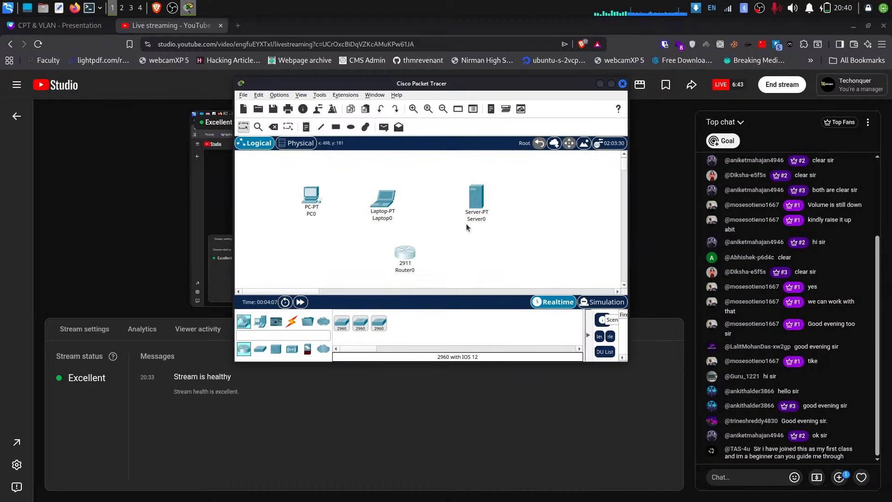
Connect the PC's FastEthernet0 port to the router's GigabitEthernet0/0 port with a copper straight-through cable
{"action": "left_click", "coordinate": [291, 321]}
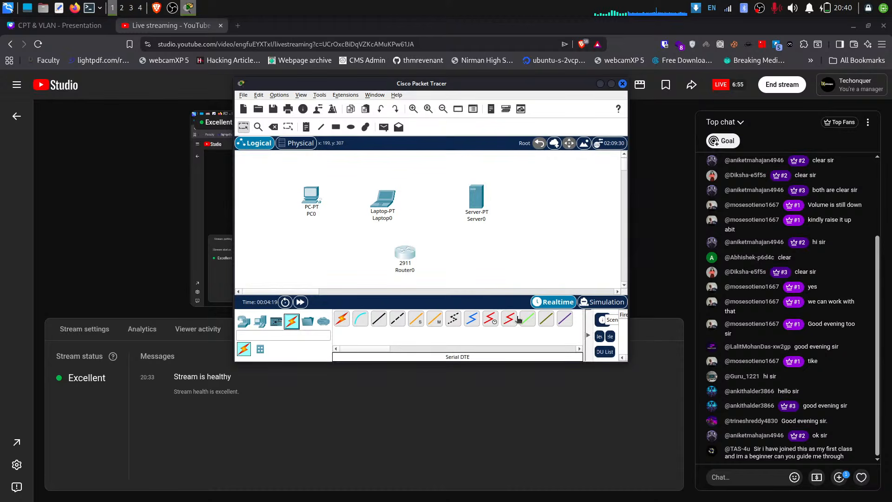
{"action": "left_click", "coordinate": [379, 321]}
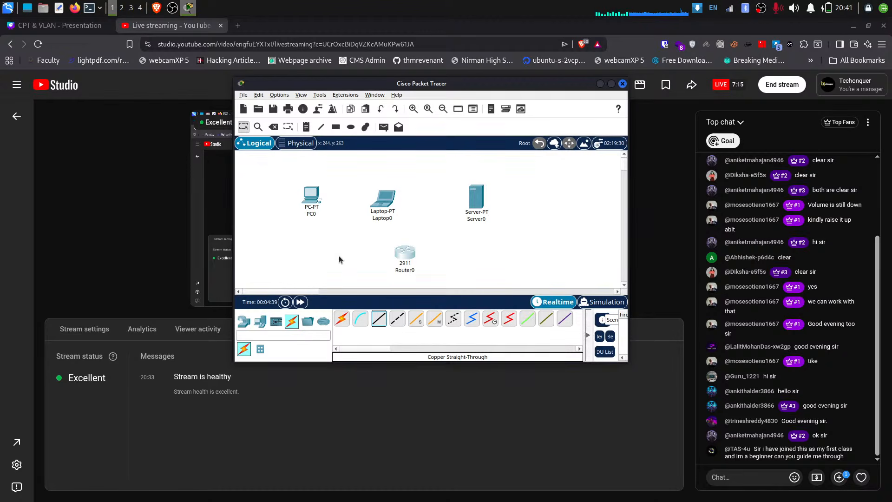
{"action": "left_click", "coordinate": [310, 200]}
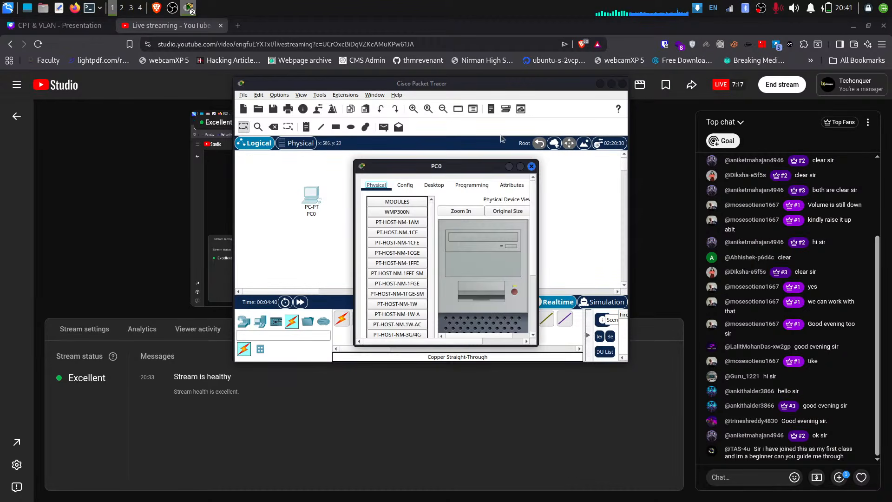
{"action": "left_click", "coordinate": [532, 166]}
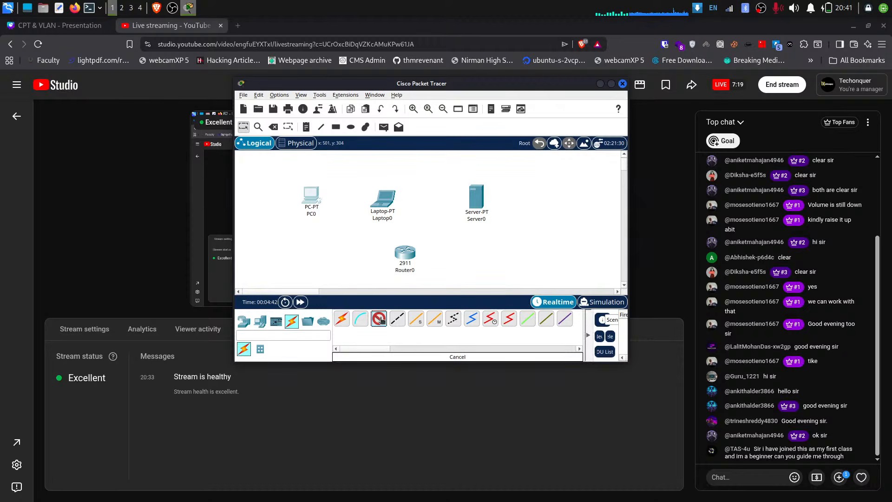
{"action": "left_click", "coordinate": [310, 204]}
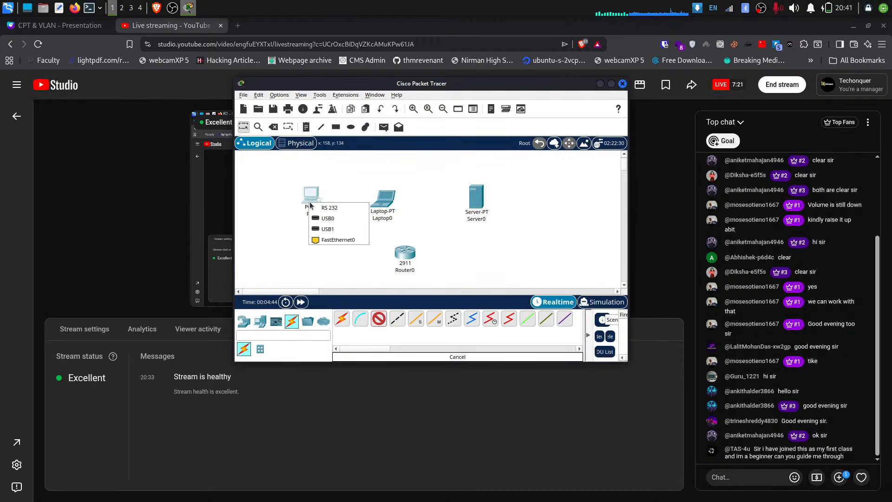
{"action": "left_click", "coordinate": [345, 240]}
{"action": "left_click", "coordinate": [406, 254]}
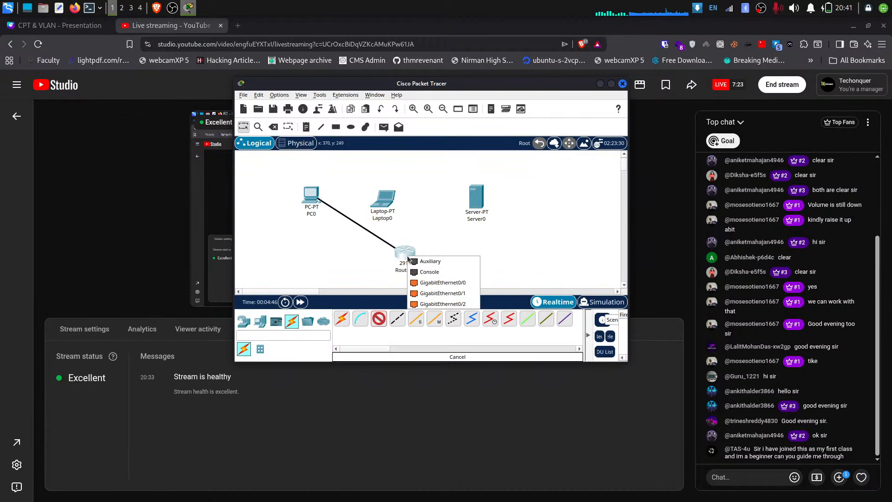
{"action": "left_click", "coordinate": [461, 283]}
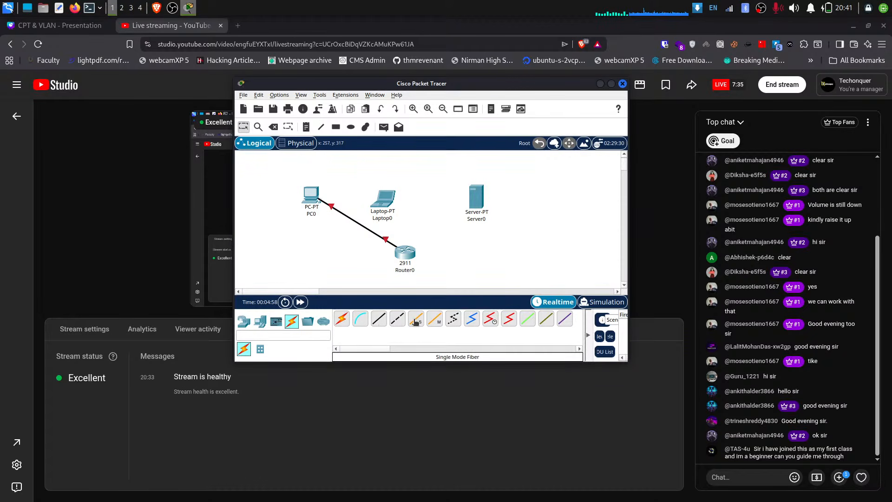
Choose the copper cross-over cable and try to attach it to the PC's USB0 port
{"action": "left_click", "coordinate": [399, 322]}
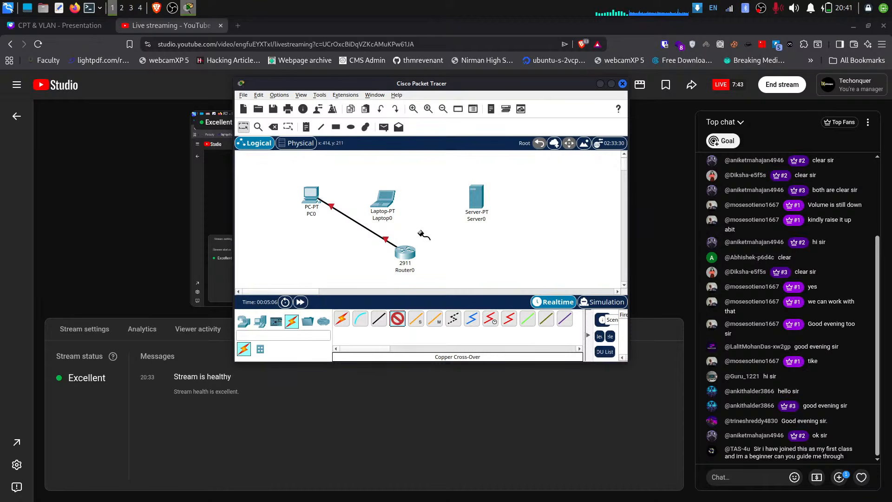
{"action": "left_click", "coordinate": [311, 198]}
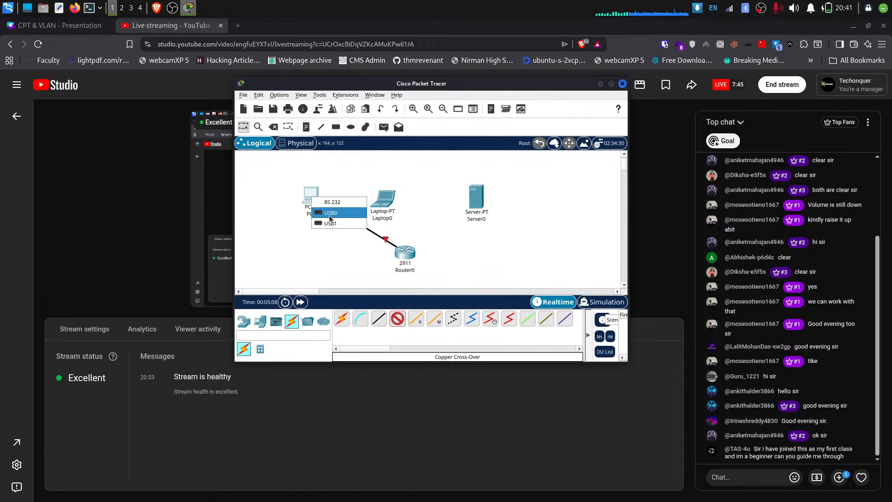
{"action": "left_click", "coordinate": [335, 213]}
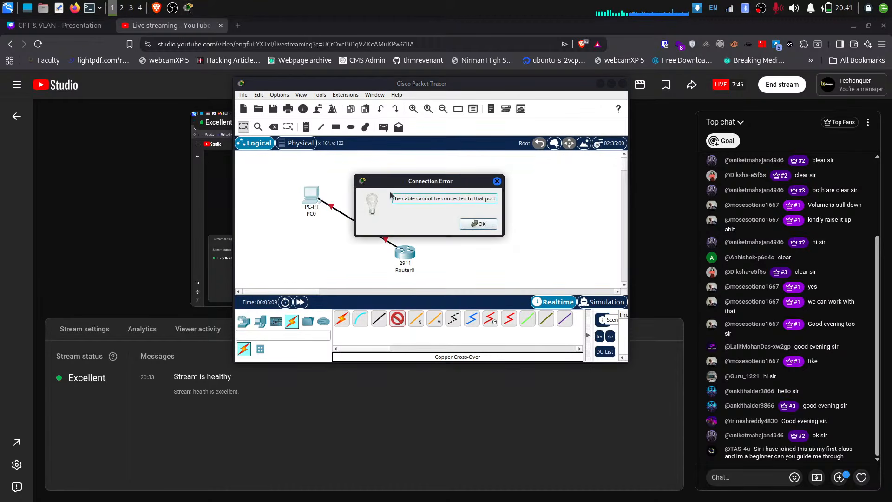
{"action": "left_click", "coordinate": [480, 225]}
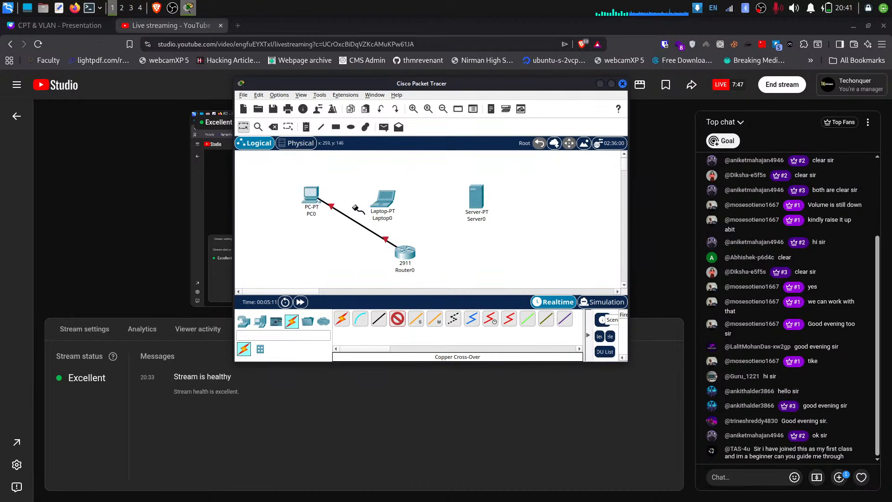
{"action": "left_click", "coordinate": [317, 191]}
{"action": "left_click", "coordinate": [335, 211]}
{"action": "left_click", "coordinate": [473, 225]}
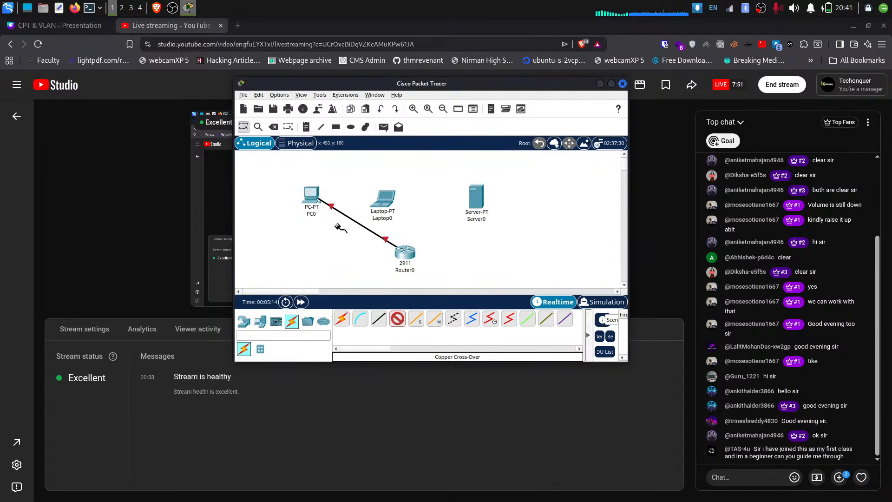
Run the copper cross-over cable from the PC's RS 232 port to the laptop's RS 232 port
{"action": "left_click", "coordinate": [311, 195]}
{"action": "left_click", "coordinate": [331, 205]}
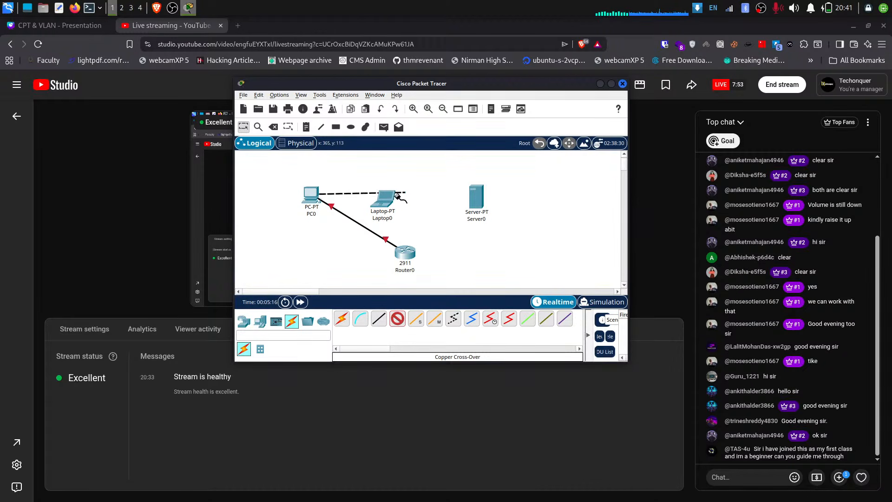
{"action": "left_click", "coordinate": [387, 199]}
{"action": "left_click", "coordinate": [405, 206]}
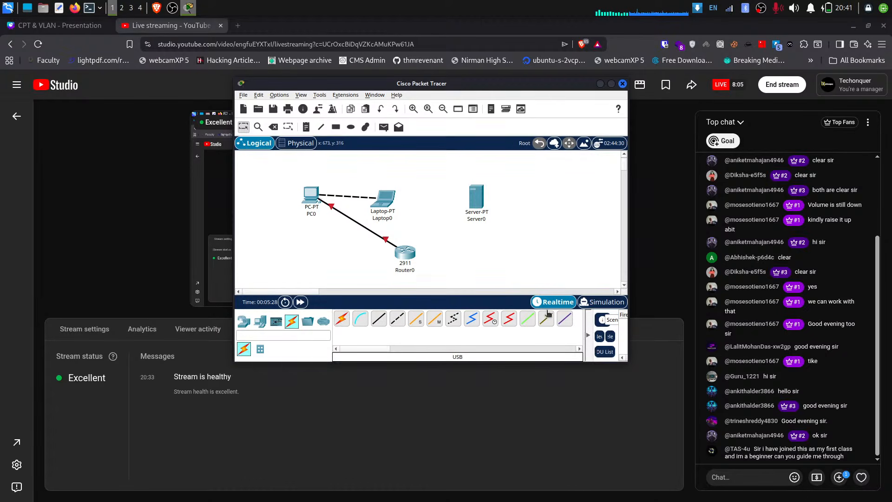
Connect the server to the 2911 router with the automatically chosen connection type
{"action": "left_click", "coordinate": [341, 319]}
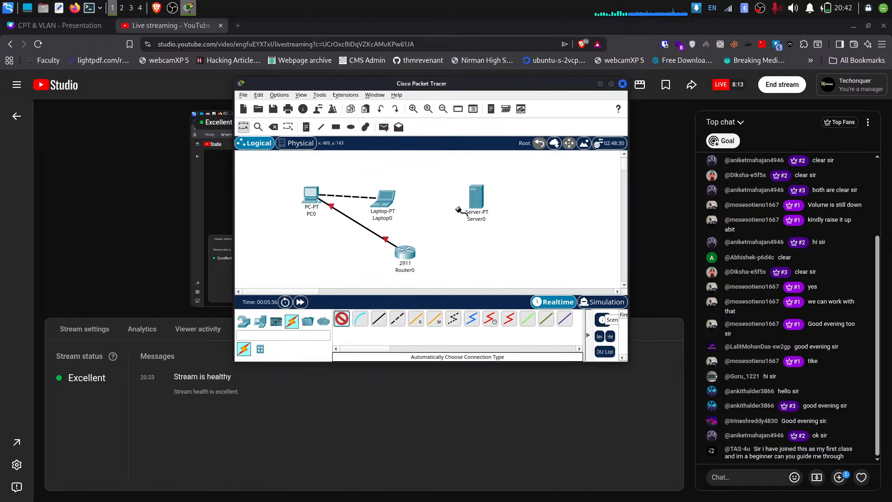
{"action": "left_click", "coordinate": [477, 215]}
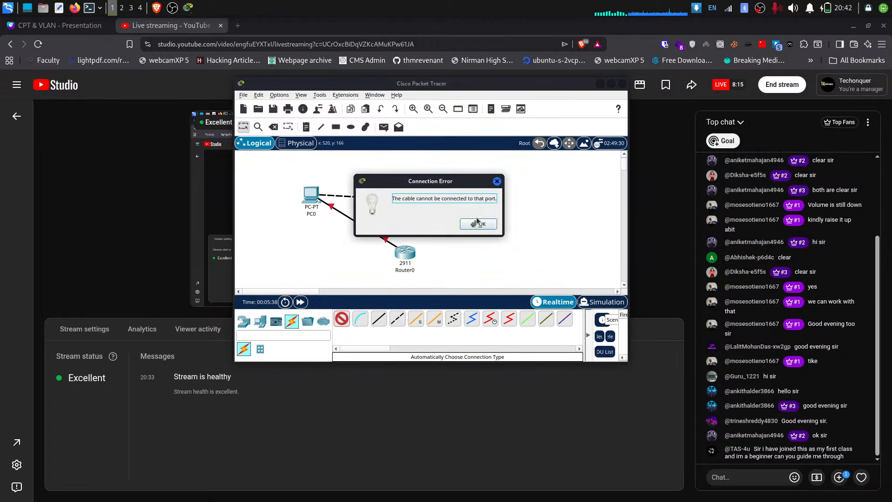
{"action": "left_click", "coordinate": [478, 224]}
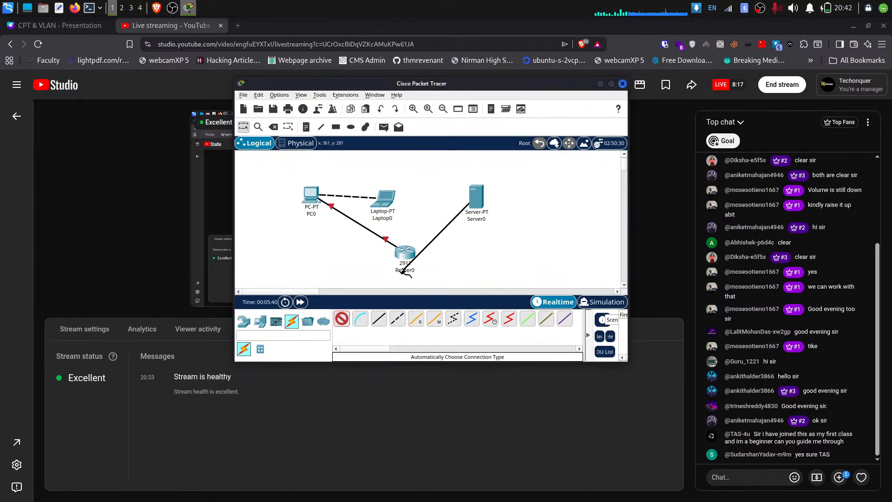
{"action": "left_click", "coordinate": [408, 255]}
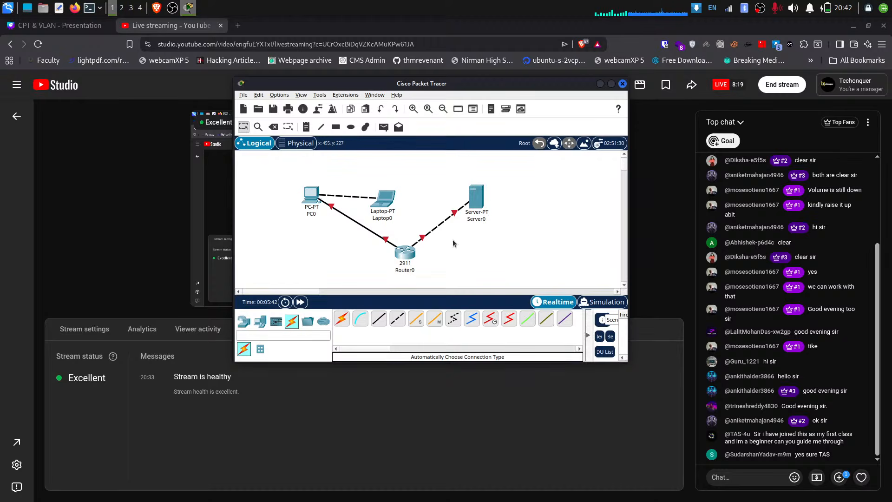
Connect the laptop to the 2911 router with the automatically chosen connection type
{"action": "left_click", "coordinate": [341, 319]}
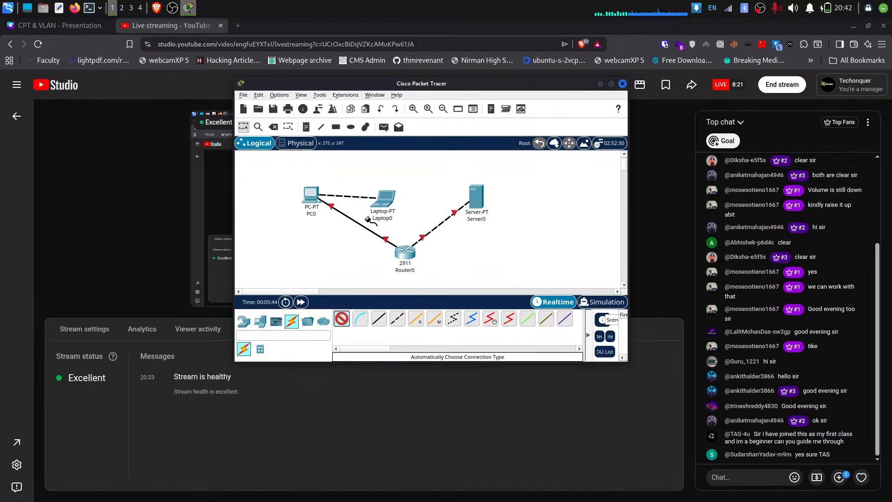
{"action": "left_click", "coordinate": [390, 201]}
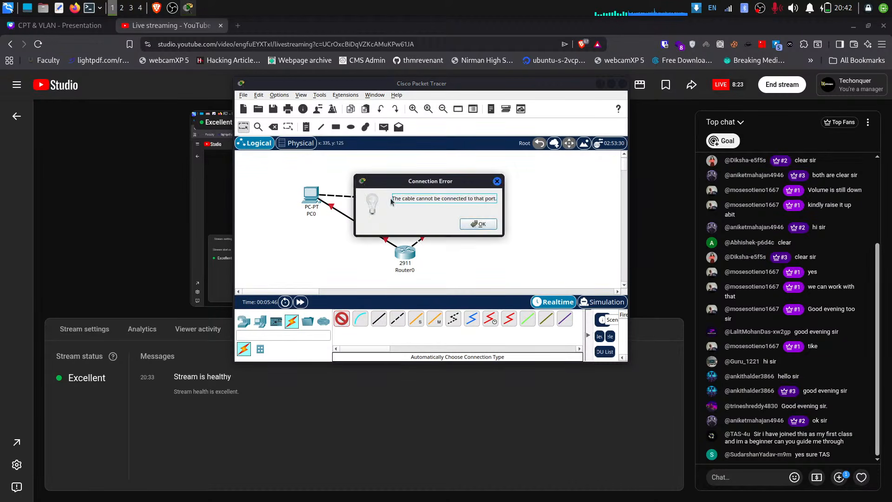
{"action": "left_click", "coordinate": [478, 224]}
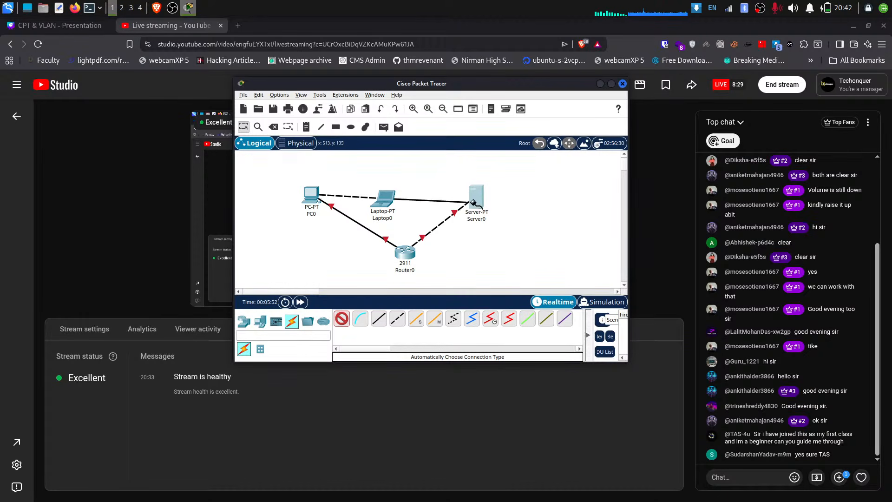
{"action": "left_click", "coordinate": [408, 255]}
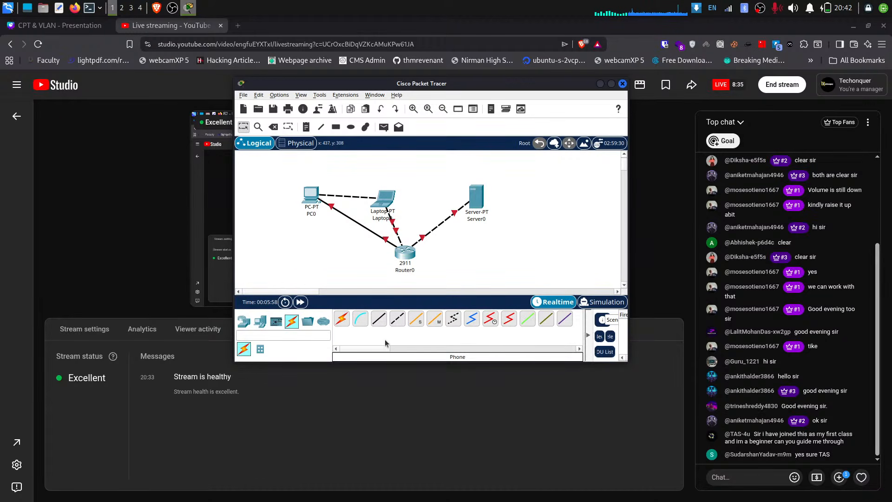
Try to link the laptop to the PC with the automatically chosen connection type, then abandon the cable
{"action": "left_click", "coordinate": [341, 319]}
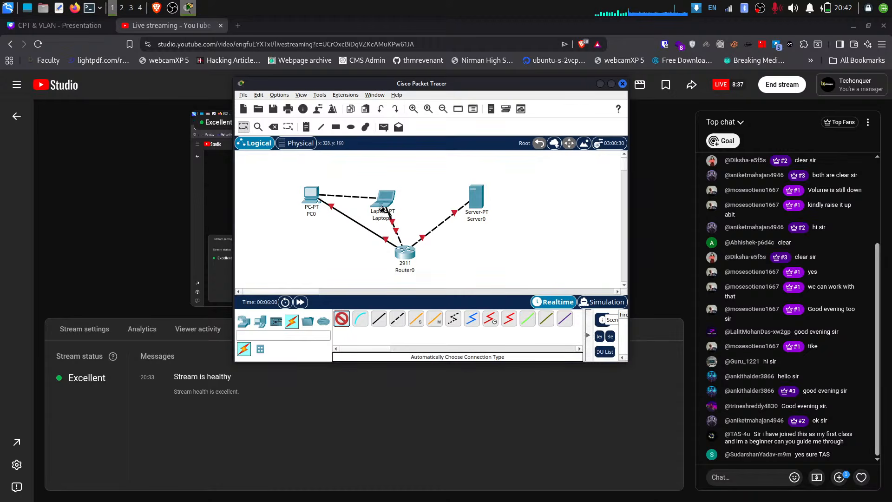
{"action": "left_click", "coordinate": [388, 194]}
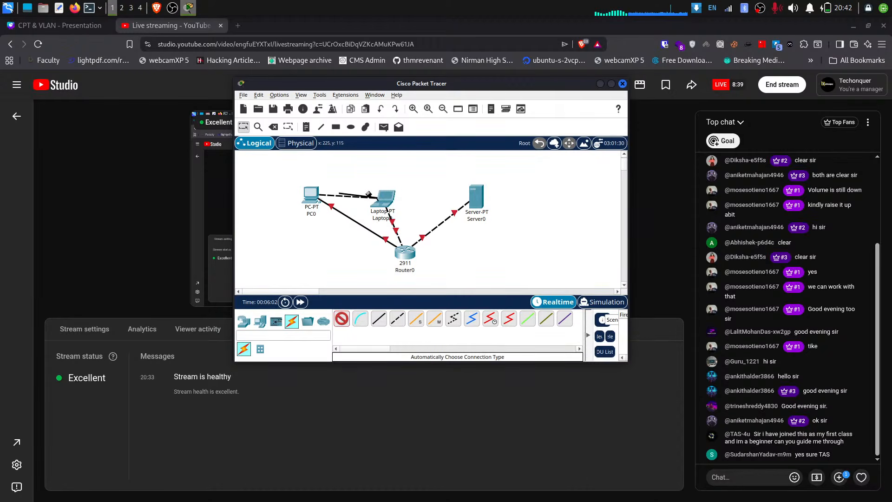
{"action": "left_click", "coordinate": [310, 194]}
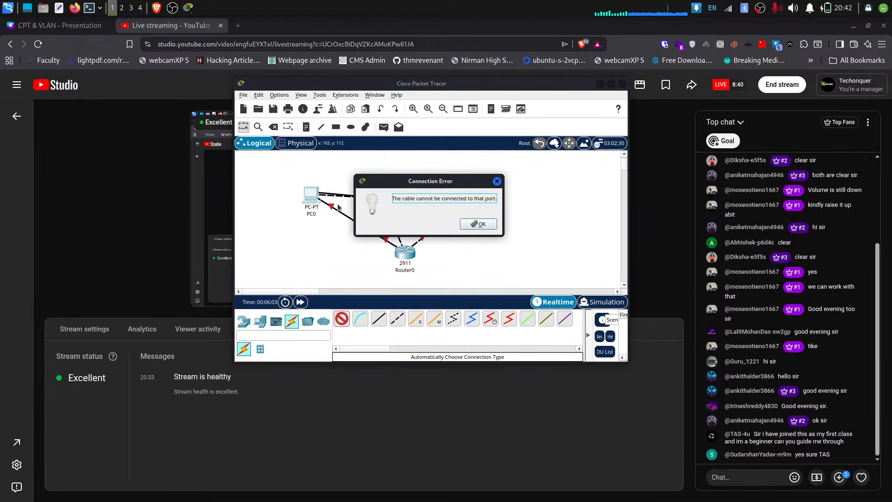
{"action": "left_click", "coordinate": [481, 224]}
{"action": "left_click", "coordinate": [478, 224]}
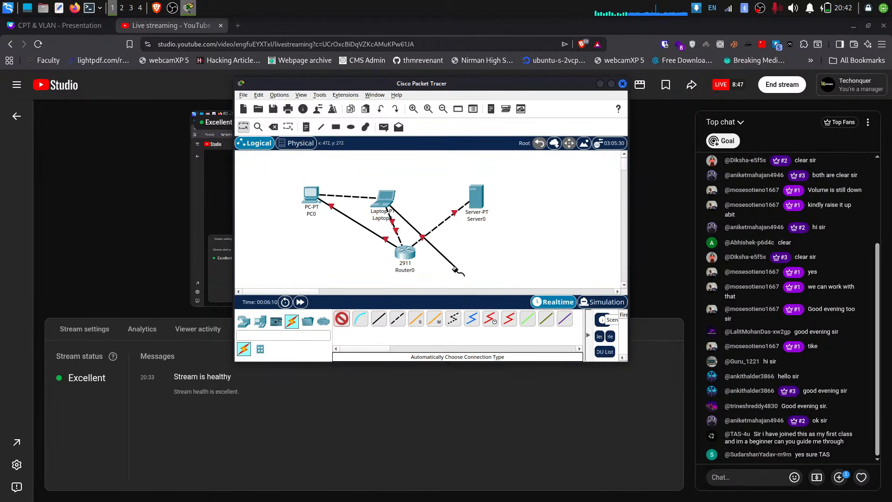
{"action": "left_click", "coordinate": [338, 323]}
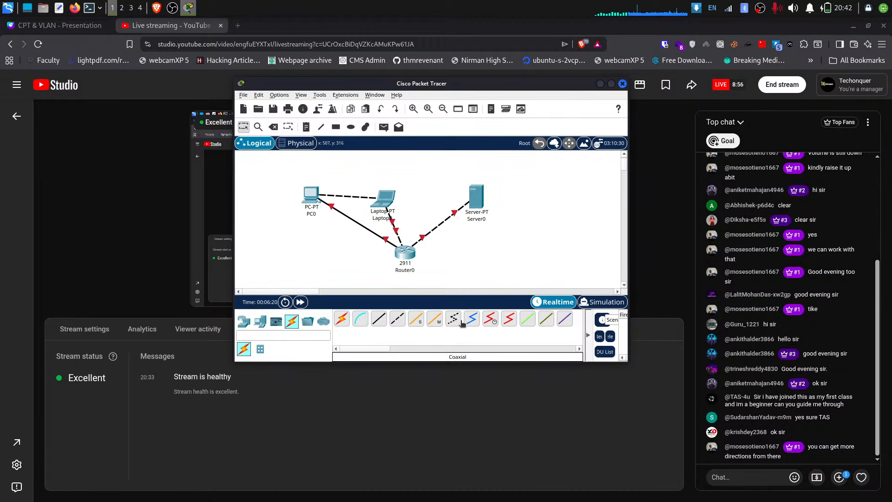
Move the server closer to the laptop in the workspace
{"action": "left_click", "coordinate": [412, 323]}
{"action": "left_click_drag", "start_coordinate": [477, 199], "coordinate": [433, 191]}
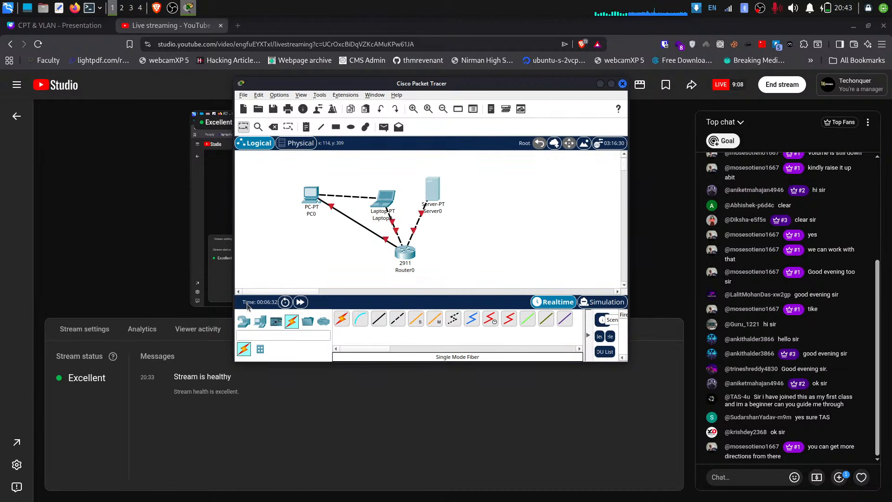
{"action": "left_click", "coordinate": [344, 321]}
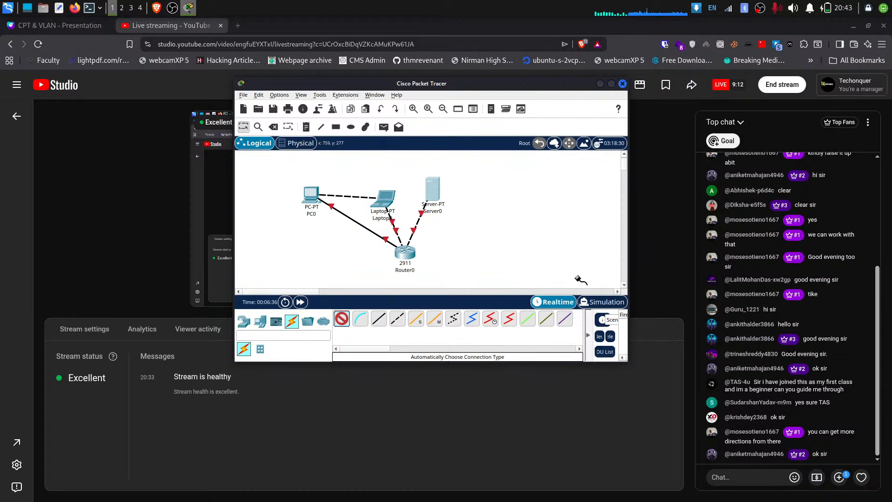
{"action": "left_click", "coordinate": [341, 319]}
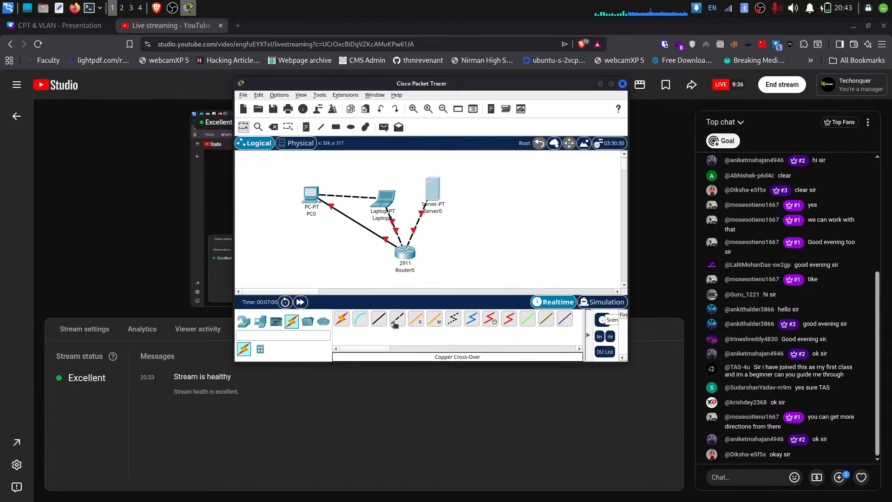
{"action": "left_click", "coordinate": [348, 320]}
{"action": "left_click", "coordinate": [349, 318]}
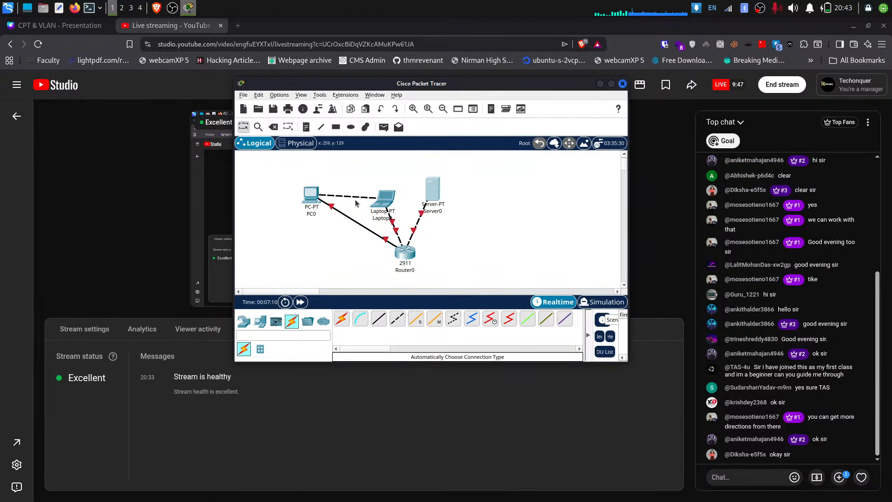
Detach the router end of the PC's straight-through cable and plug it back into the 2911 router
{"action": "left_click_drag", "start_coordinate": [512, 246], "coordinate": [277, 164]}
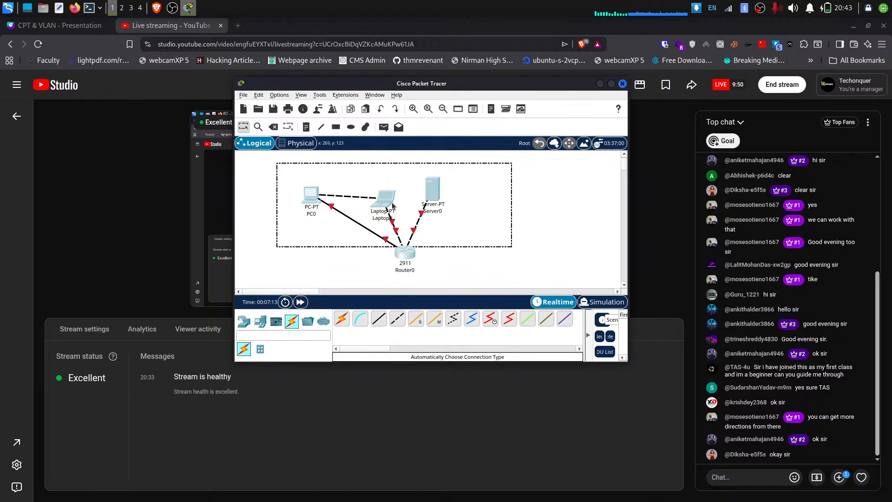
{"action": "left_click", "coordinate": [386, 240]}
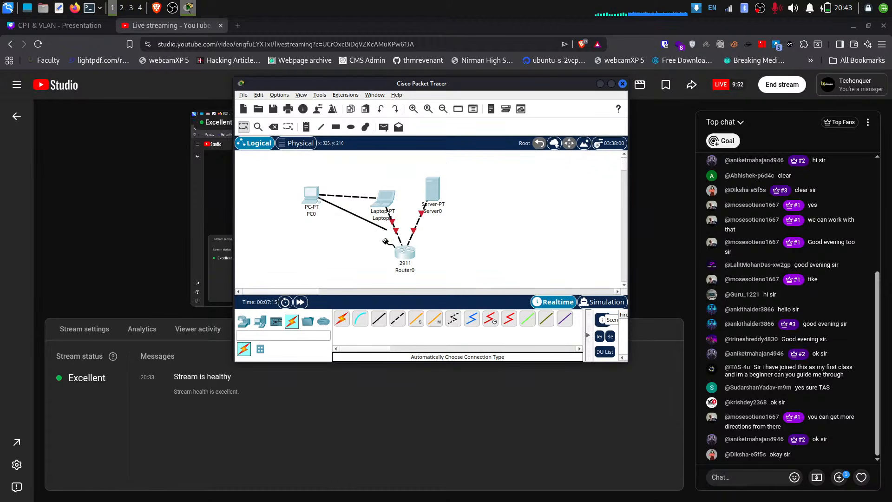
{"action": "left_click", "coordinate": [402, 256]}
{"action": "left_click", "coordinate": [417, 281]}
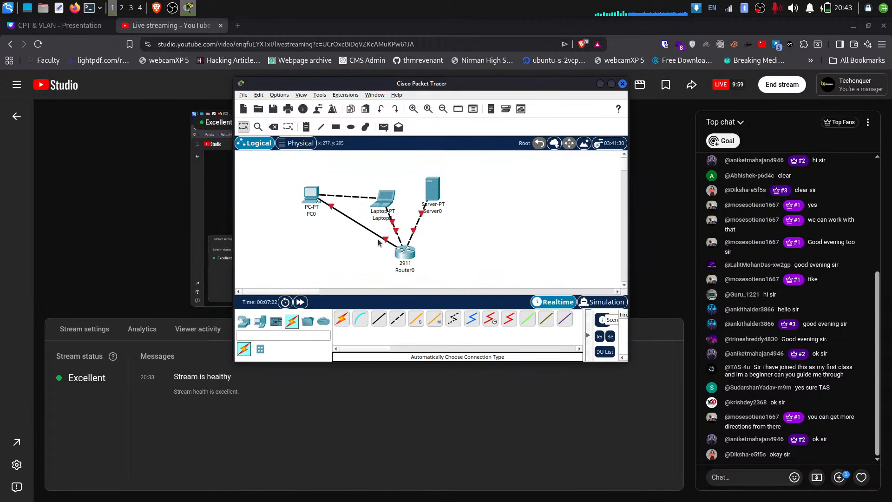
Clear the workspace by deleting the PC, laptop, server and 2911 router
{"action": "left_click_drag", "start_coordinate": [522, 245], "coordinate": [270, 185]}
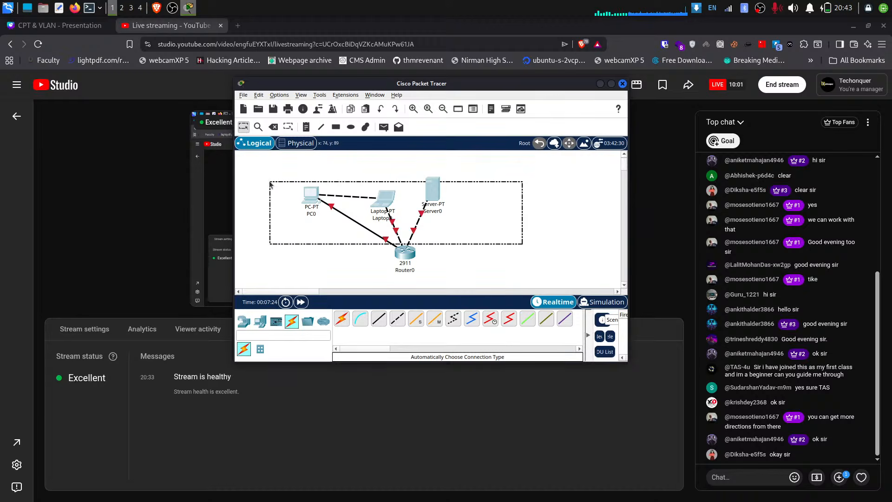
{"action": "key", "text": "Delete"}
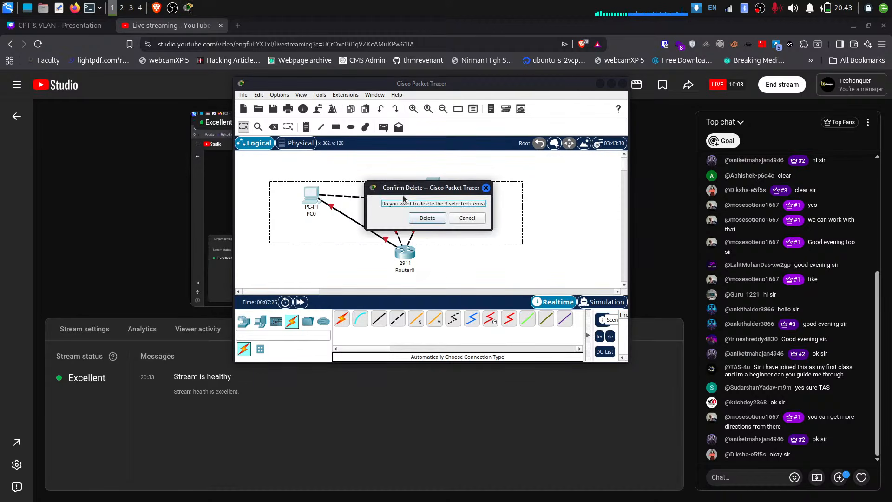
{"action": "left_click", "coordinate": [421, 222]}
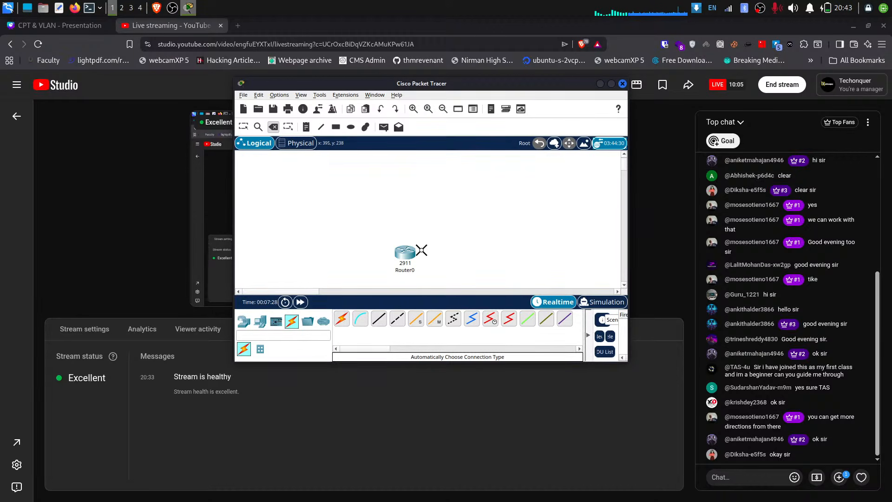
{"action": "left_click", "coordinate": [400, 255]}
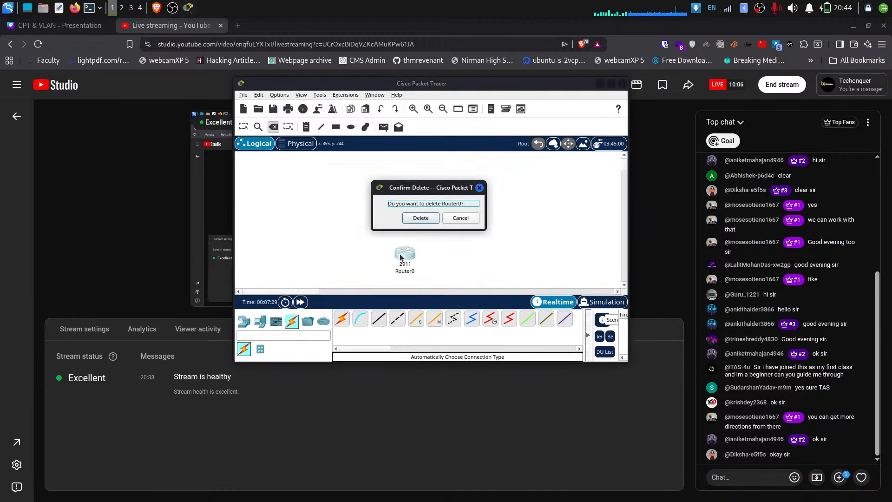
{"action": "left_click", "coordinate": [433, 217]}
Place two PC end devices side by side with a wide gap between them in the empty workspace
{"action": "left_click", "coordinate": [245, 321]}
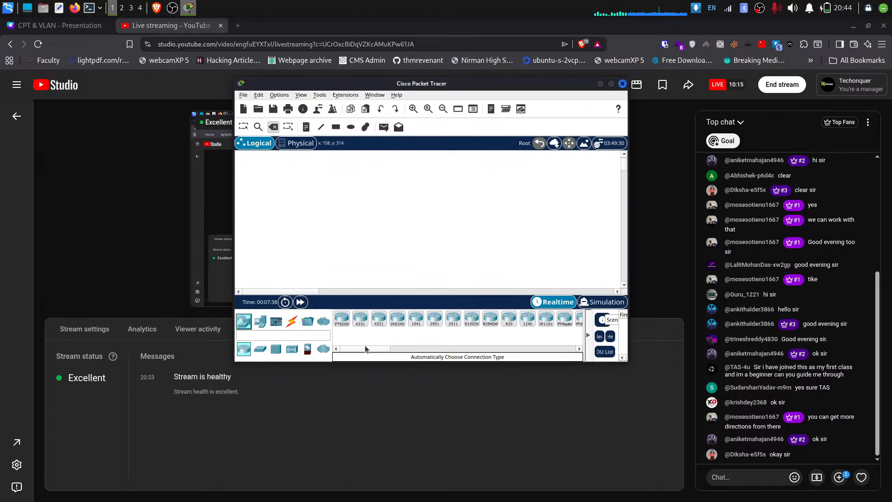
{"action": "left_click", "coordinate": [269, 322]}
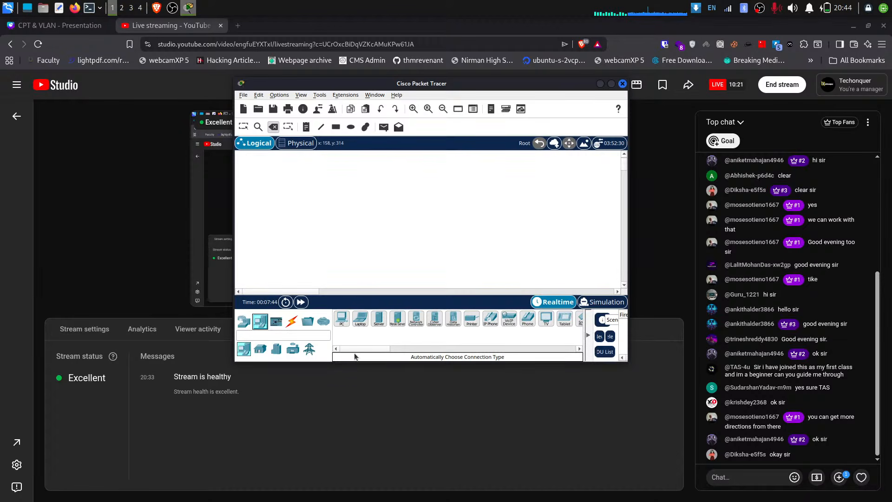
{"action": "left_click", "coordinate": [342, 319]}
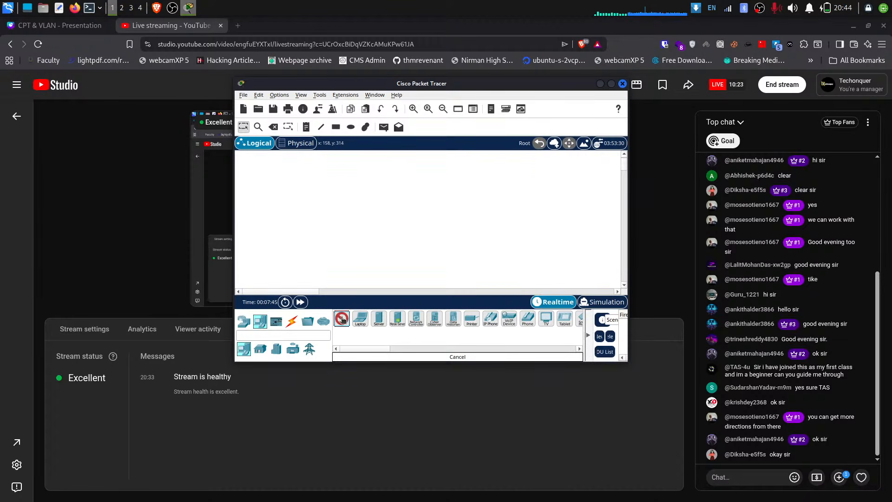
{"action": "left_click", "coordinate": [311, 194]}
{"action": "left_click", "coordinate": [342, 319]}
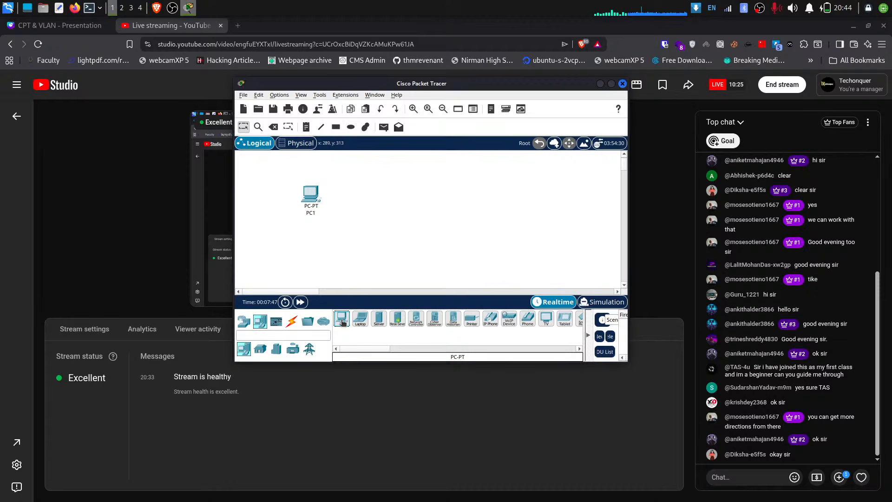
{"action": "left_click", "coordinate": [506, 195]}
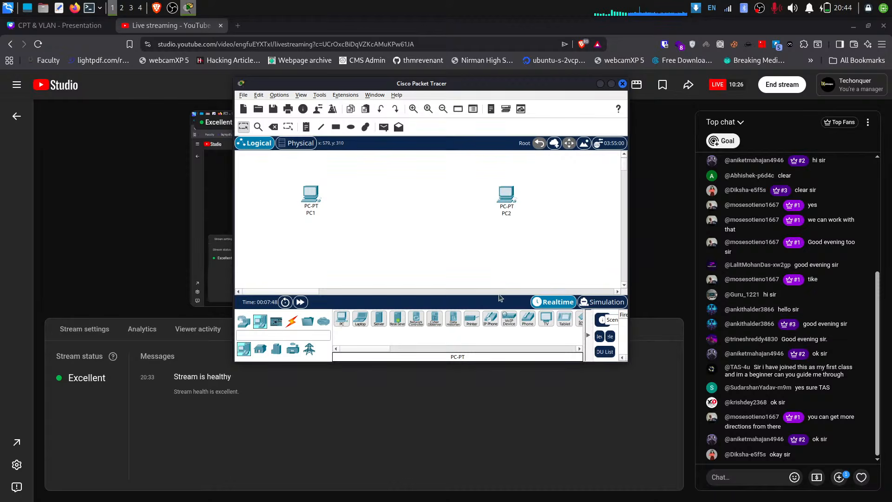
Set PC1's static IPv4 address to 192.168.1.1 in its IP configuration
{"action": "left_click", "coordinate": [311, 194]}
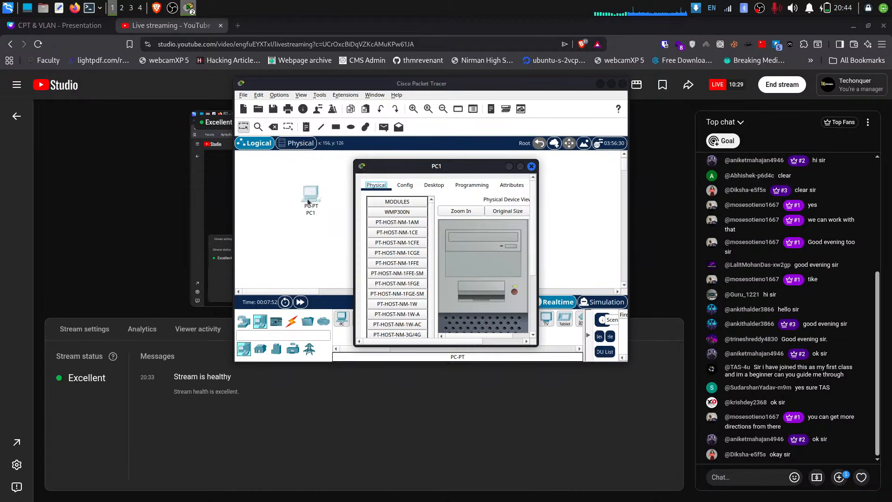
{"action": "left_click", "coordinate": [434, 188]}
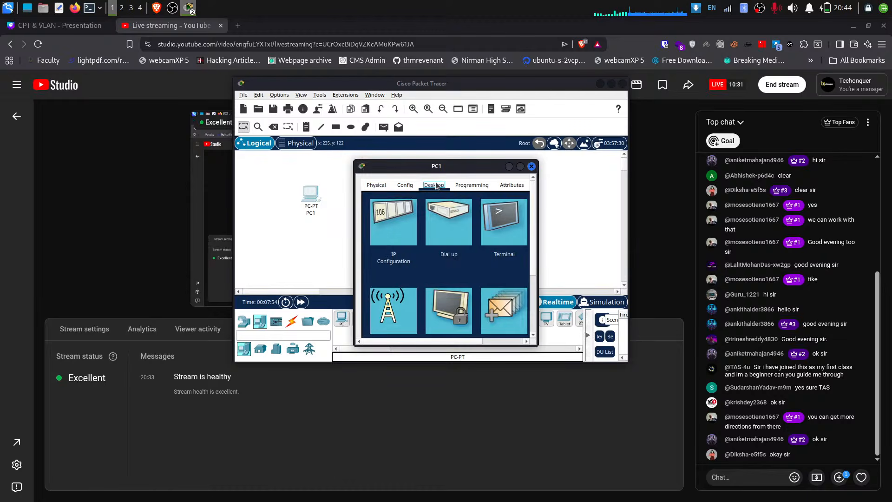
{"action": "left_click", "coordinate": [398, 221]}
{"action": "scroll", "coordinate": [440, 206], "scroll_direction": "up", "scroll_amount": 3}
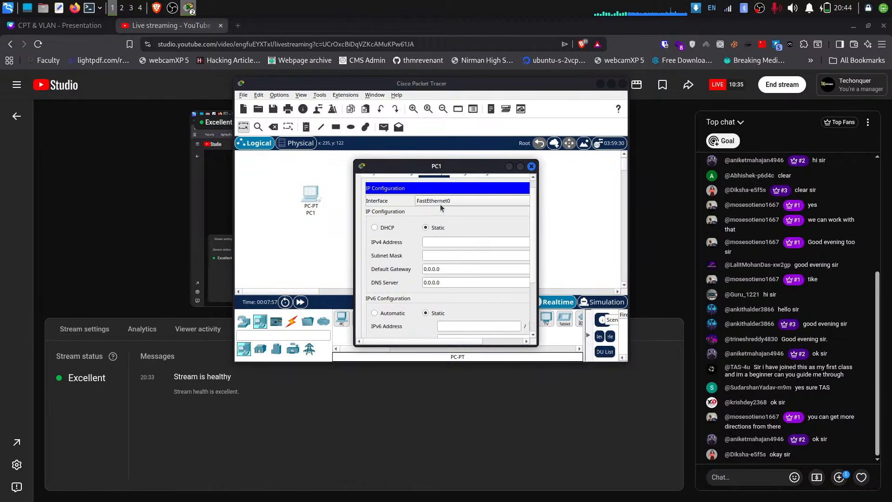
{"action": "scroll", "coordinate": [424, 249], "scroll_direction": "up", "scroll_amount": 1}
{"action": "left_click", "coordinate": [439, 255]}
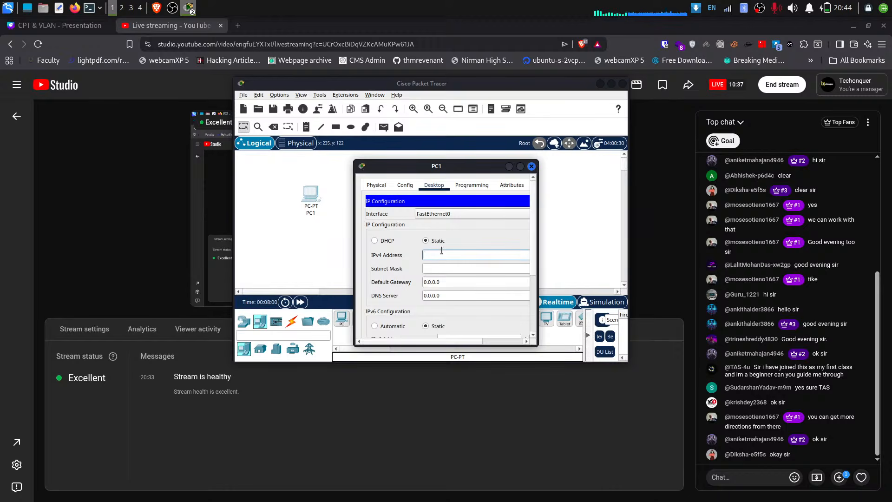
{"action": "type", "text": "192.168.1.1"}
Accept the default subnet mask 255.255.255.0 for PC1 and close its configuration window
{"action": "left_click", "coordinate": [336, 246]}
{"action": "scroll", "coordinate": [373, 209], "scroll_direction": "up", "scroll_amount": 1}
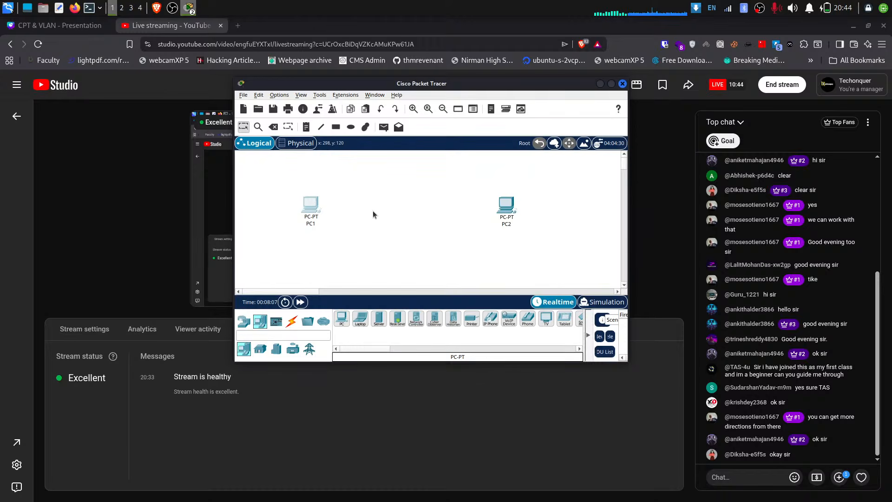
{"action": "left_click", "coordinate": [313, 207]}
{"action": "scroll", "coordinate": [461, 270], "scroll_direction": "down", "scroll_amount": 3}
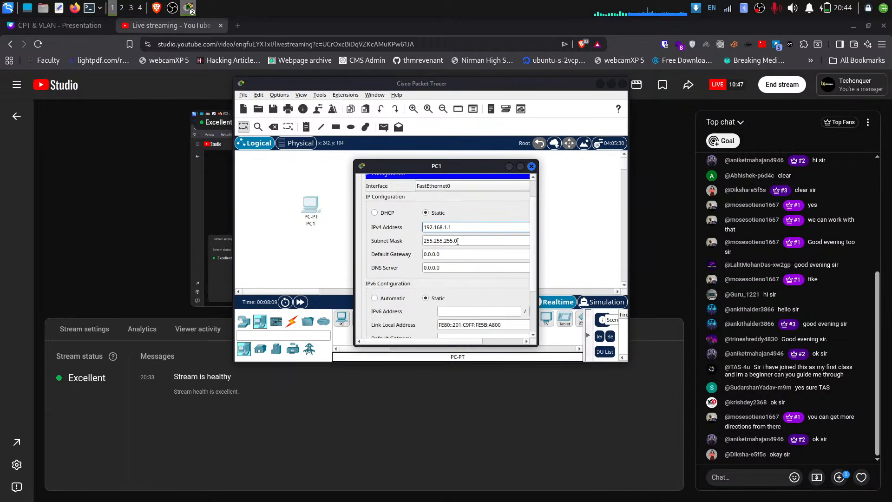
{"action": "key", "text": "Tab"}
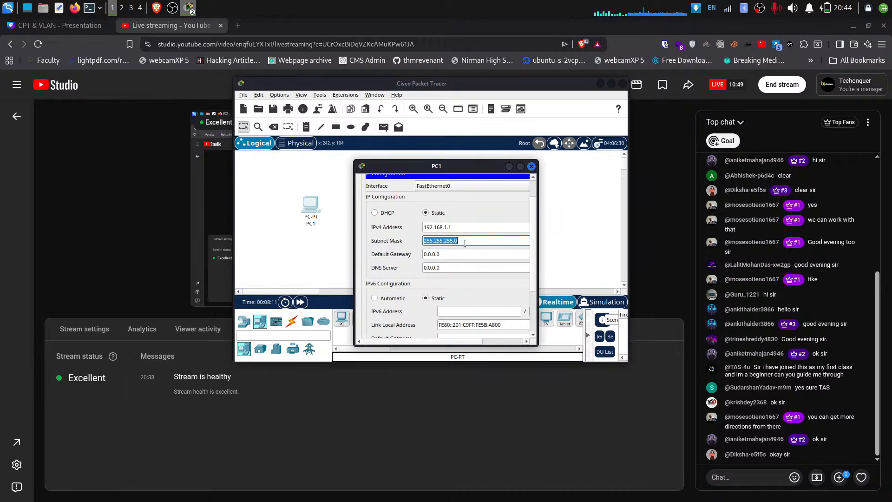
{"action": "scroll", "coordinate": [482, 282], "scroll_direction": "down", "scroll_amount": 5}
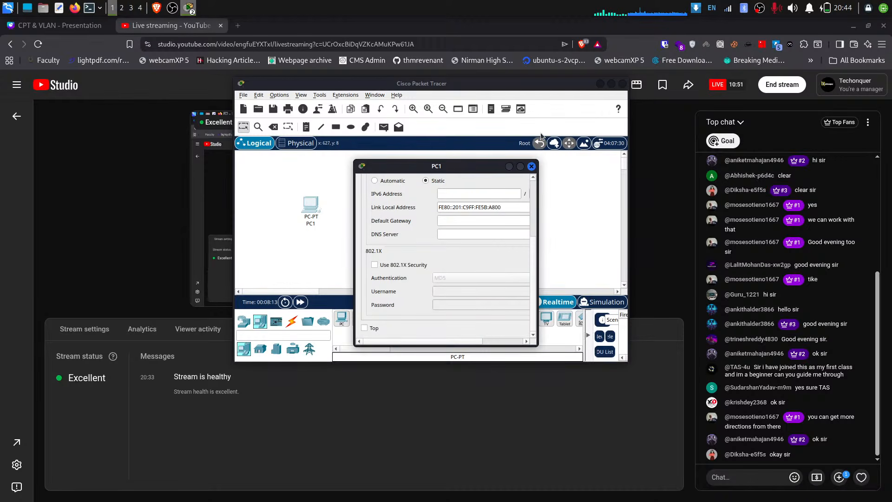
{"action": "left_click", "coordinate": [532, 166]}
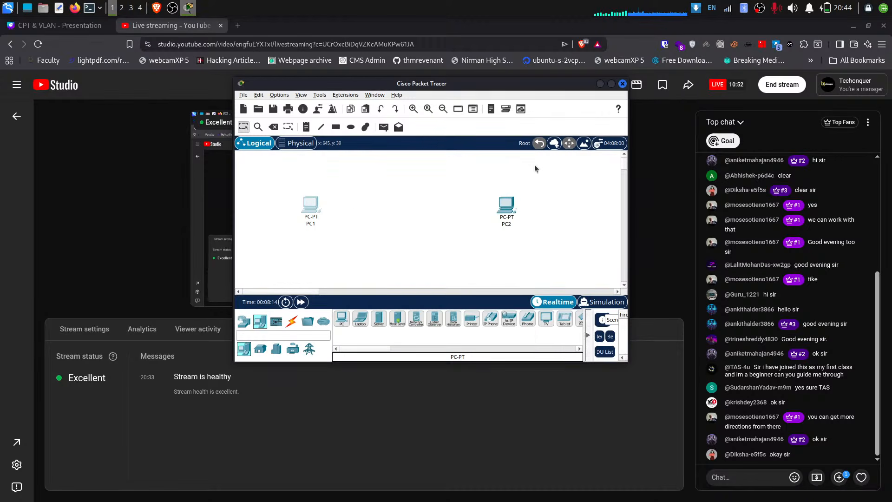
Set PC2's static IPv4 address to 192.168.1.2 with the default subnet mask 255.255.255.0 and close its configuration window
{"action": "left_click", "coordinate": [505, 209]}
{"action": "left_click", "coordinate": [436, 185]}
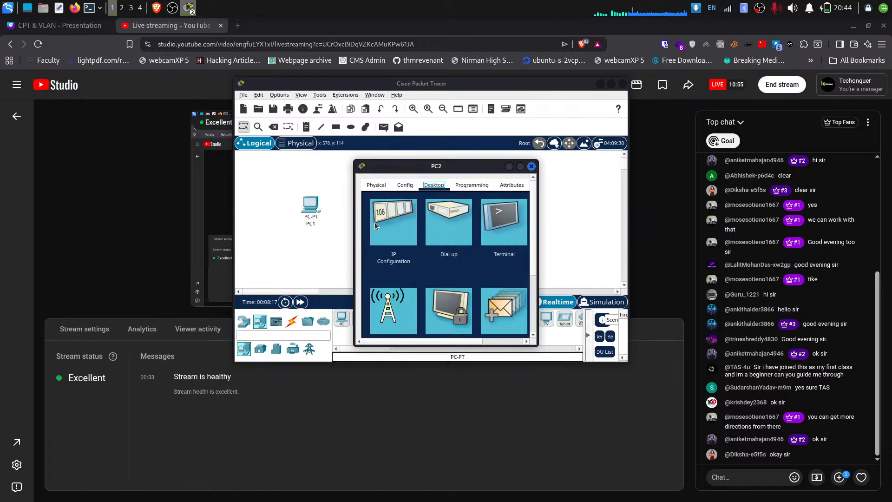
{"action": "left_click", "coordinate": [407, 214]}
{"action": "scroll", "coordinate": [448, 237], "scroll_direction": "up", "scroll_amount": 3}
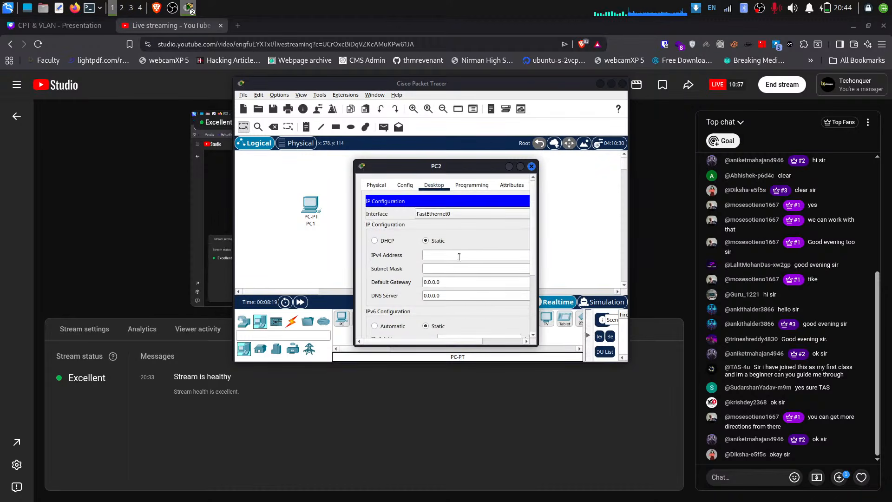
{"action": "left_click", "coordinate": [459, 256]}
{"action": "type", "text": "192.1678"}
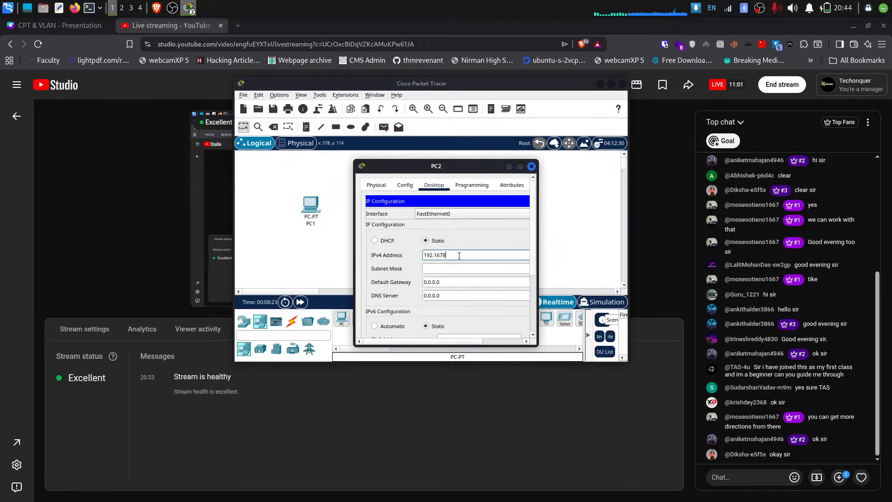
{"action": "key", "text": "BackSpace"}
{"action": "key", "text": "BackSpace"}
{"action": "type", "text": "8.1.2"}
{"action": "key", "text": "Tab"}
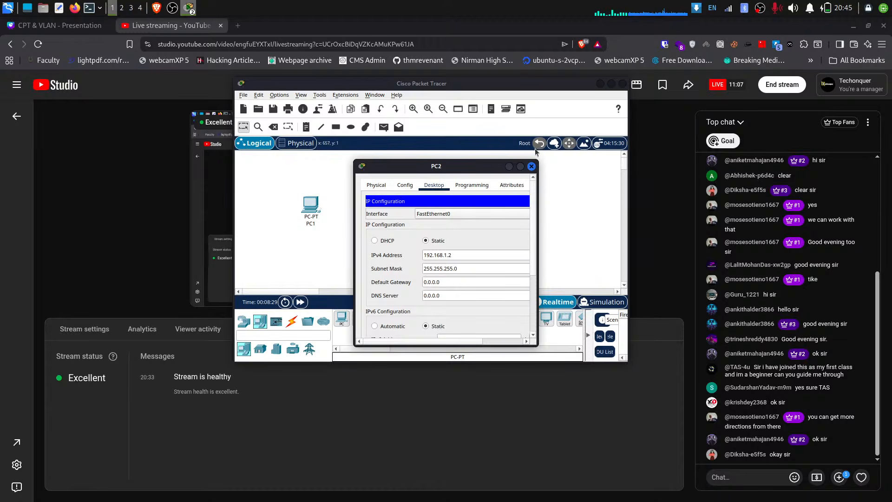
{"action": "left_click", "coordinate": [531, 166]}
Connect PC1 to PC2 using the automatically chosen connection type
{"action": "left_click", "coordinate": [292, 322]}
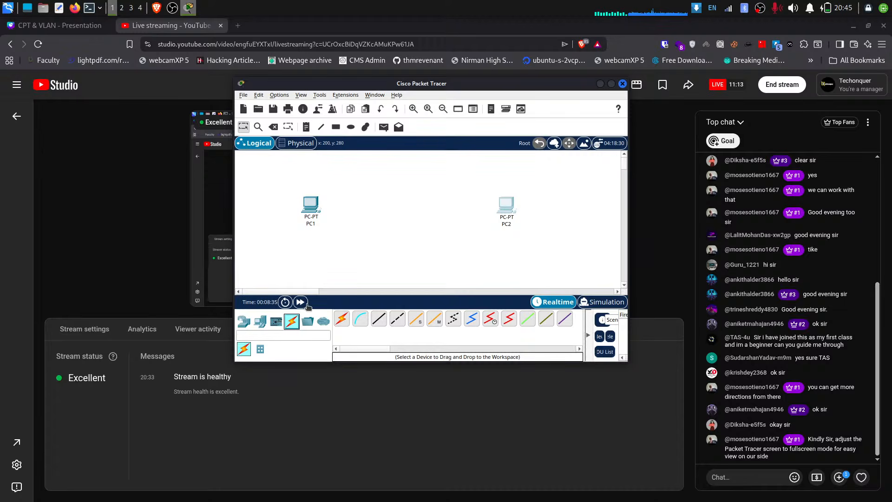
{"action": "left_click", "coordinate": [342, 318]}
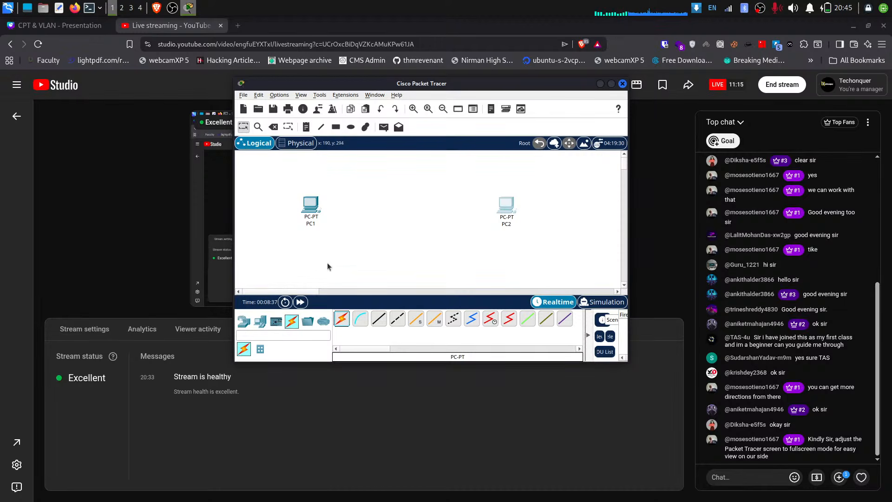
{"action": "left_click", "coordinate": [310, 209]}
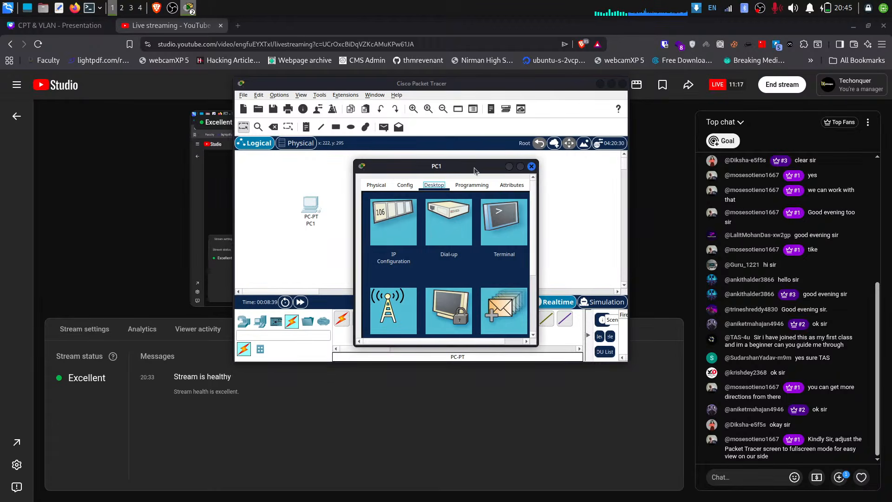
{"action": "left_click", "coordinate": [538, 159]}
{"action": "left_click", "coordinate": [341, 319]}
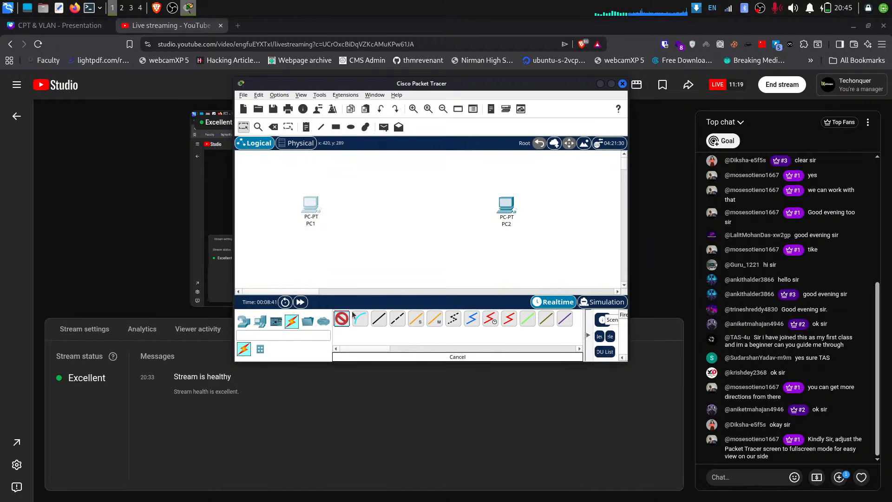
{"action": "left_click", "coordinate": [310, 206]}
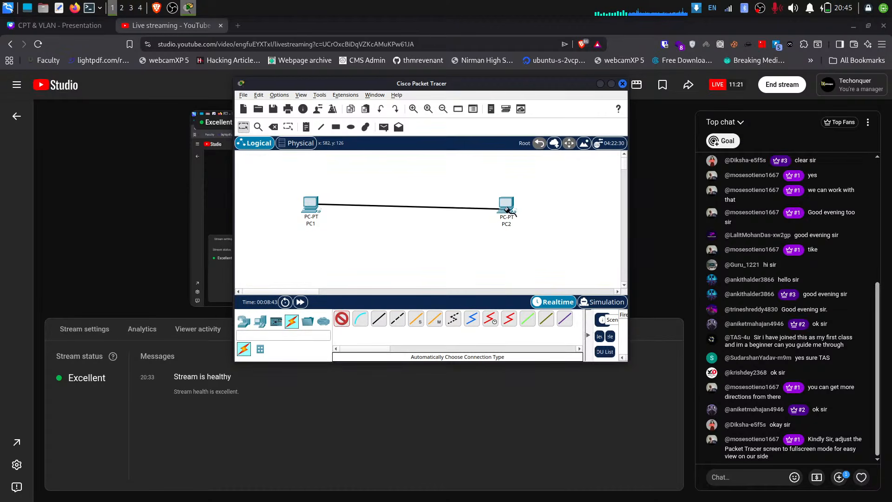
{"action": "left_click", "coordinate": [506, 205]}
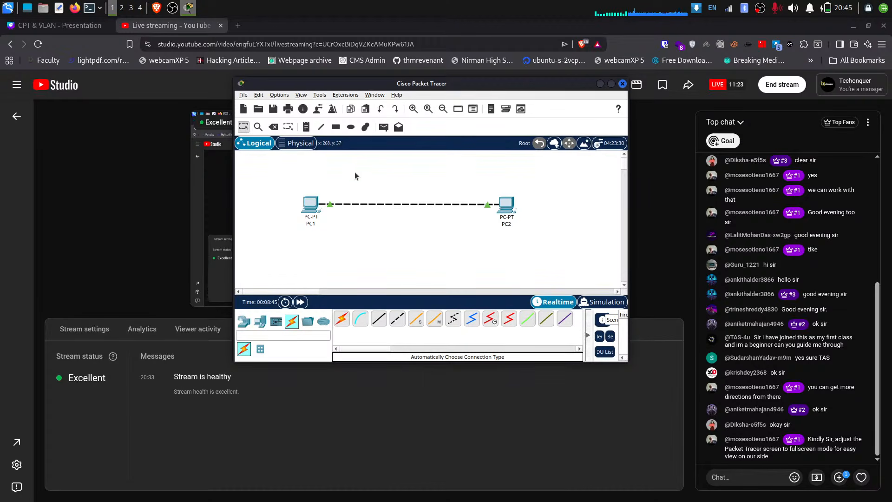
Maximize the Packet Tracer window and enlarge the view of the two linked PCs
{"action": "left_click", "coordinate": [610, 85]}
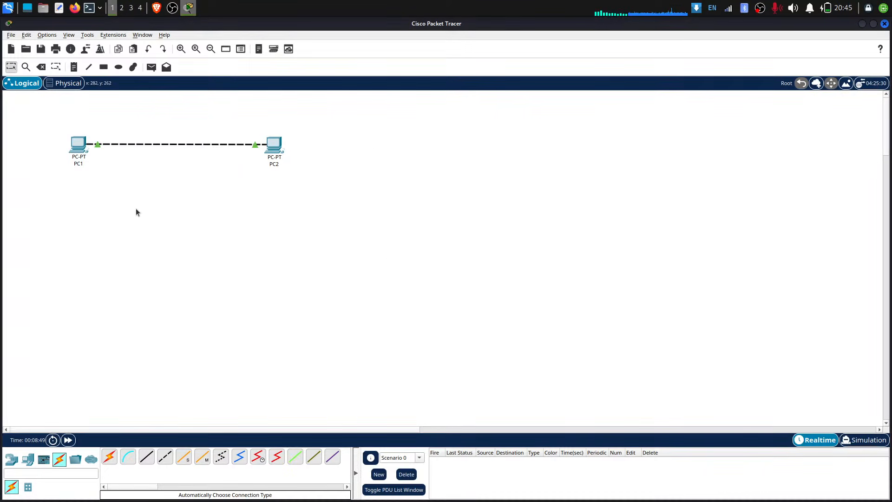
{"action": "scroll", "coordinate": [80, 188], "scroll_direction": "up", "scroll_amount": 3}
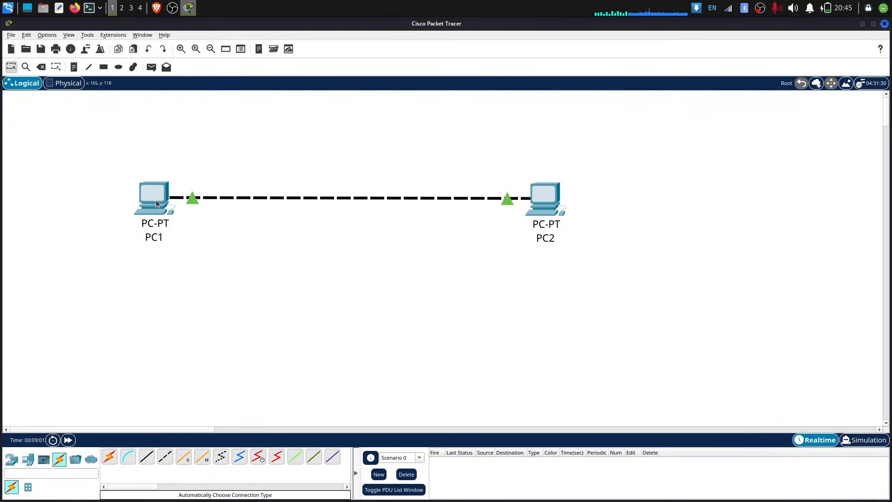
{"action": "mouse_move", "coordinate": [154, 205]}
{"action": "mouse_move", "coordinate": [537, 206]}
Review PC1's static IP configuration, including its IPv4 address and subnet mask, and close its window
{"action": "left_click", "coordinate": [148, 197]}
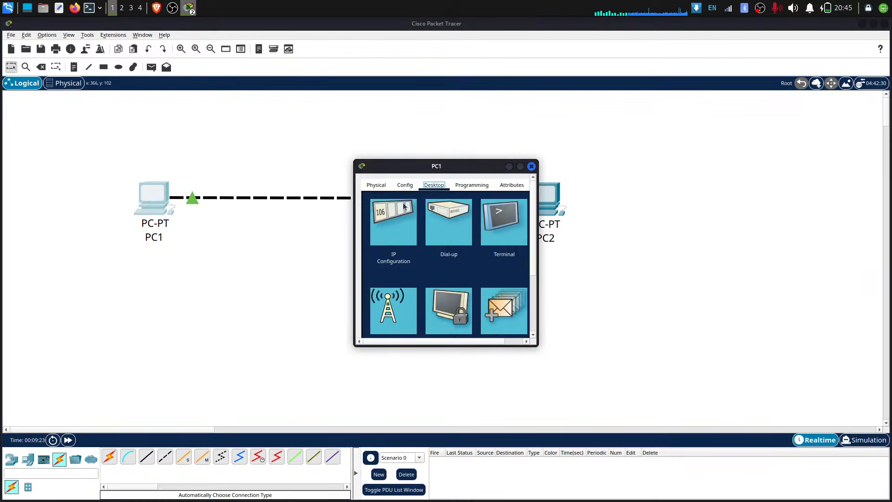
{"action": "left_click", "coordinate": [381, 218]}
{"action": "scroll", "coordinate": [404, 240], "scroll_direction": "up", "scroll_amount": 3}
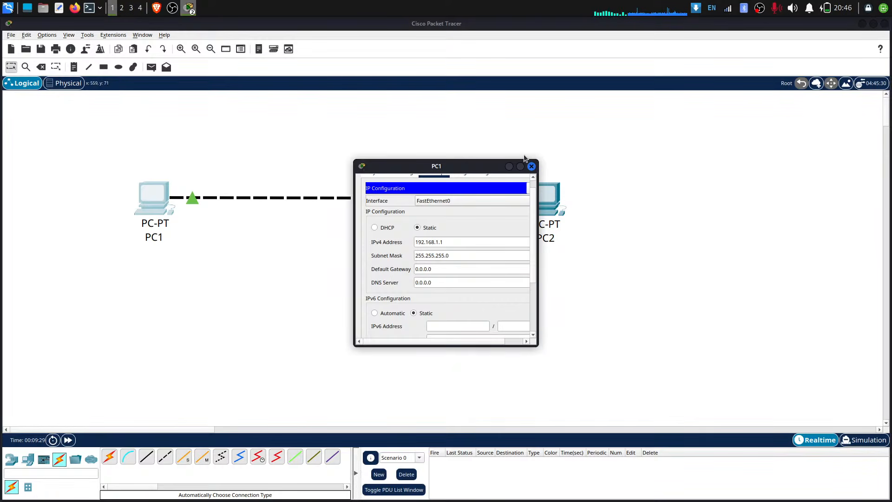
{"action": "scroll", "coordinate": [446, 217], "scroll_direction": "up", "scroll_amount": 1}
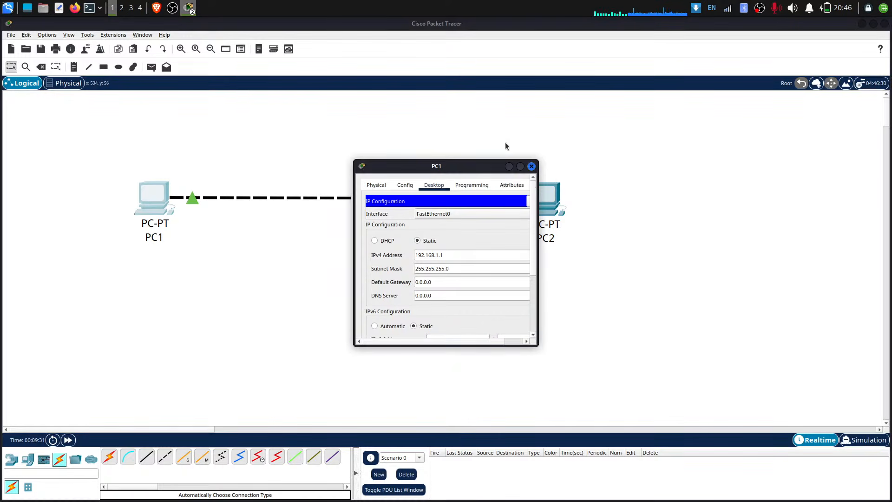
{"action": "left_click", "coordinate": [532, 165]}
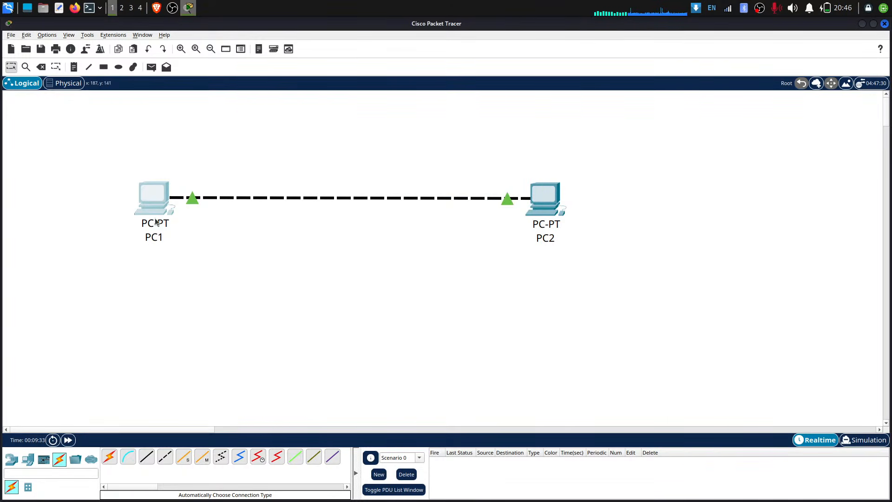
{"action": "left_click", "coordinate": [161, 194]}
{"action": "left_click", "coordinate": [506, 219]}
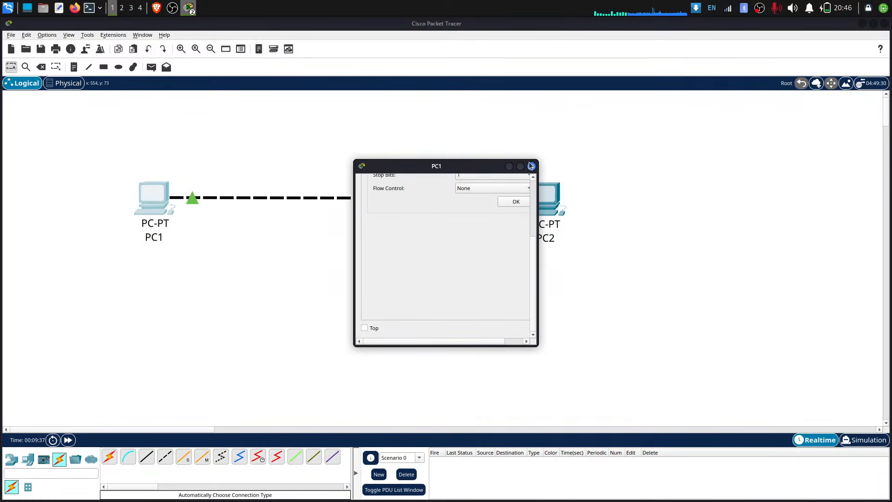
{"action": "left_click", "coordinate": [532, 166]}
Widen PC1's window and ping 192.168.1.2 from its Command Prompt
{"action": "left_click", "coordinate": [159, 194]}
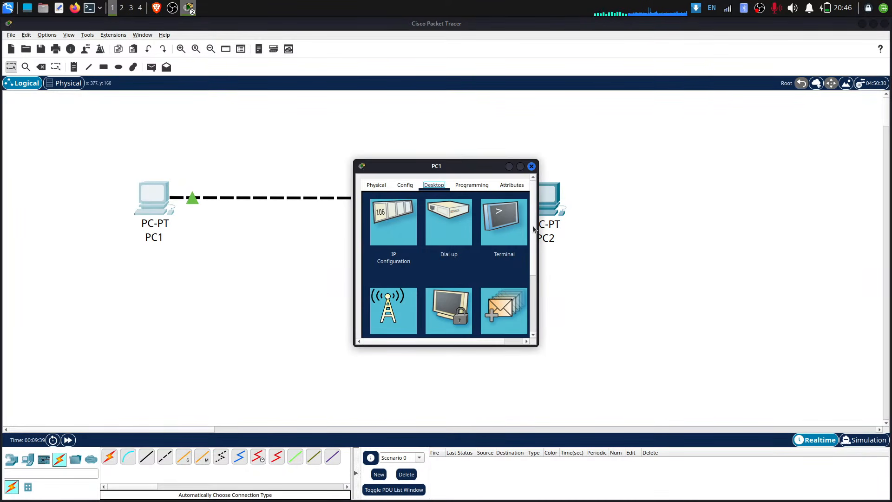
{"action": "left_click_drag", "start_coordinate": [534, 223], "coordinate": [665, 228]}
{"action": "left_click", "coordinate": [555, 233]}
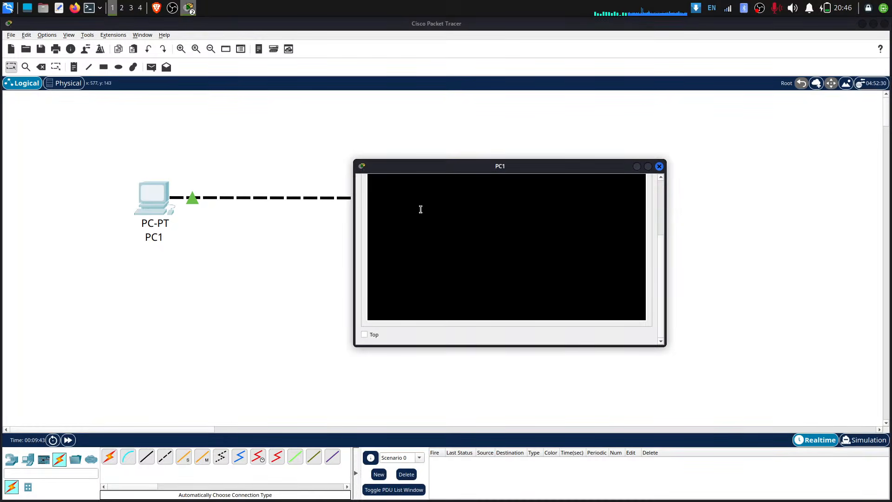
{"action": "type", "text": "ping 192.168."}
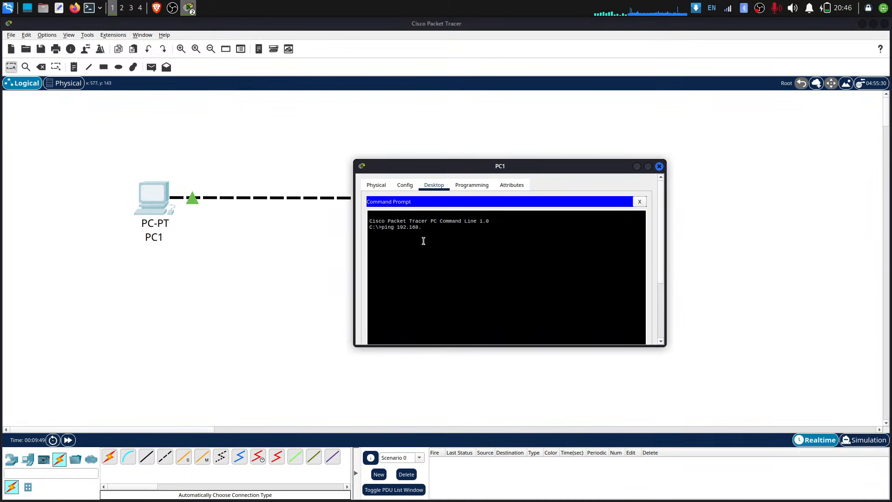
{"action": "type", "text": "1.2"}
{"action": "key", "text": "Return"}
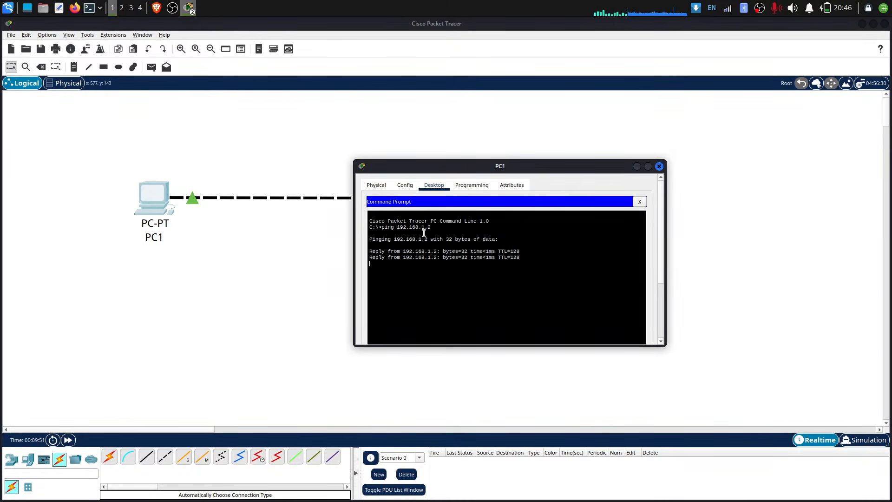
Examine the ping replies and statistics in PC1's Command Prompt, repositioning its window over the workspace
{"action": "left_click_drag", "start_coordinate": [477, 167], "coordinate": [702, 203]}
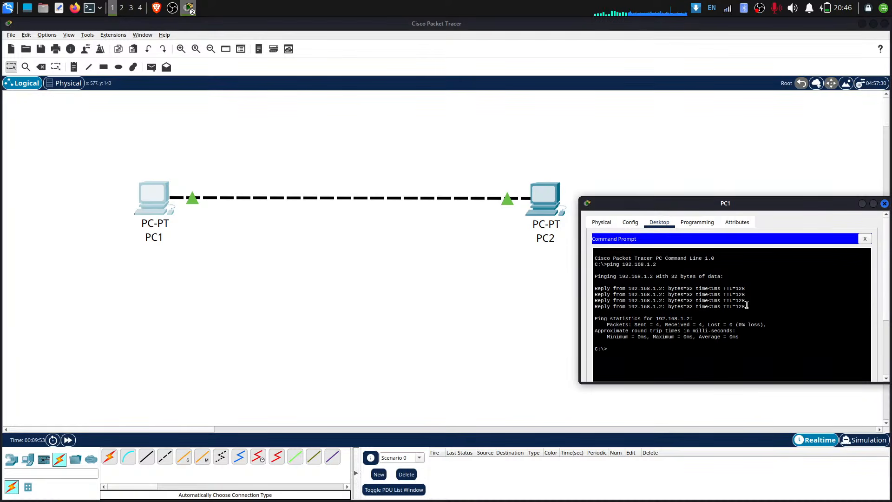
{"action": "left_click_drag", "start_coordinate": [758, 308], "coordinate": [639, 261]}
{"action": "left_click", "coordinate": [705, 276]}
{"action": "left_click_drag", "start_coordinate": [668, 204], "coordinate": [487, 142]}
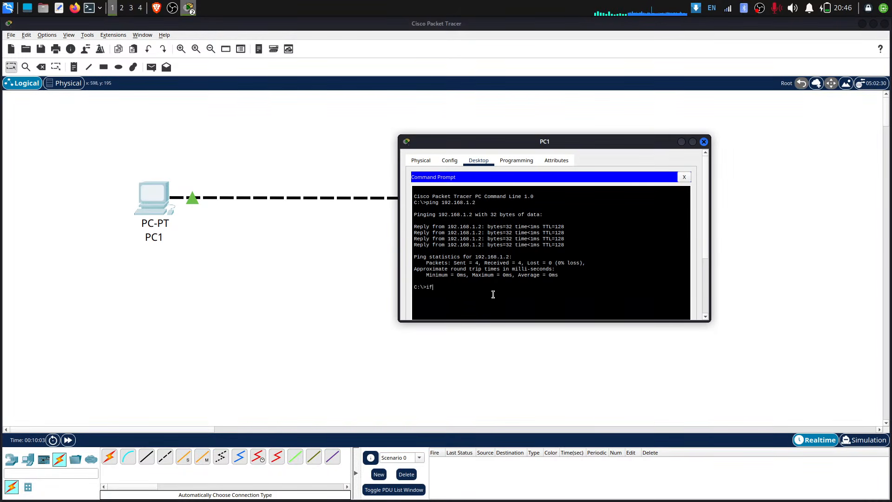
Run ipconfig in PC1's Command Prompt, inspect the listed addresses, and close PC1's window
{"action": "type", "text": "config"}
{"action": "key", "text": "Return"}
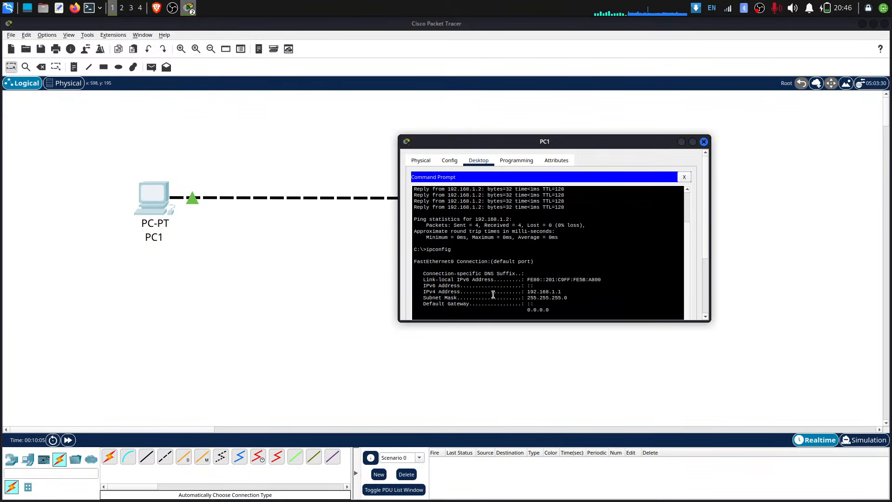
{"action": "left_click_drag", "start_coordinate": [569, 286], "coordinate": [528, 280]}
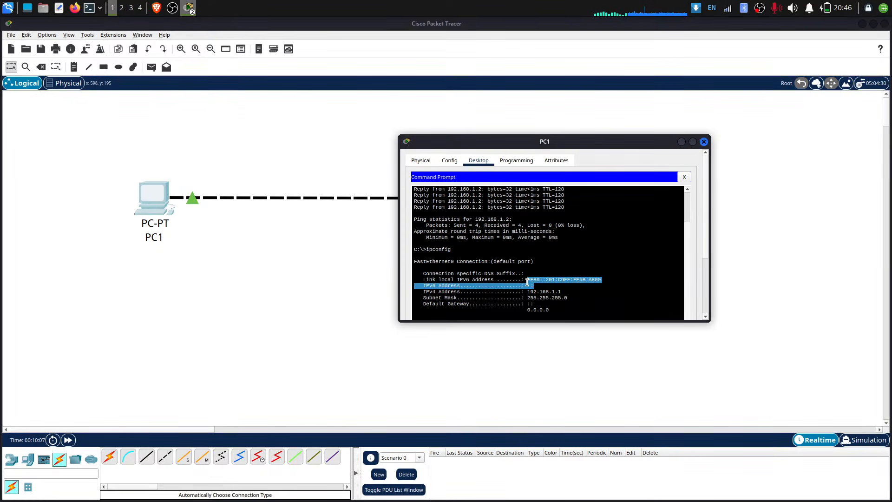
{"action": "left_click", "coordinate": [704, 142]}
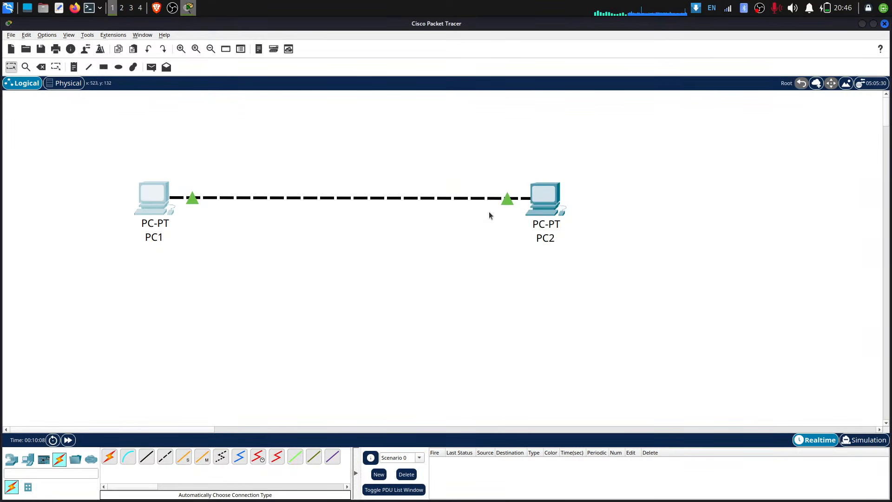
Run ipconfig in PC2's Command Prompt, inspect its IPv4 address, and close PC2's window
{"action": "left_click", "coordinate": [542, 191]}
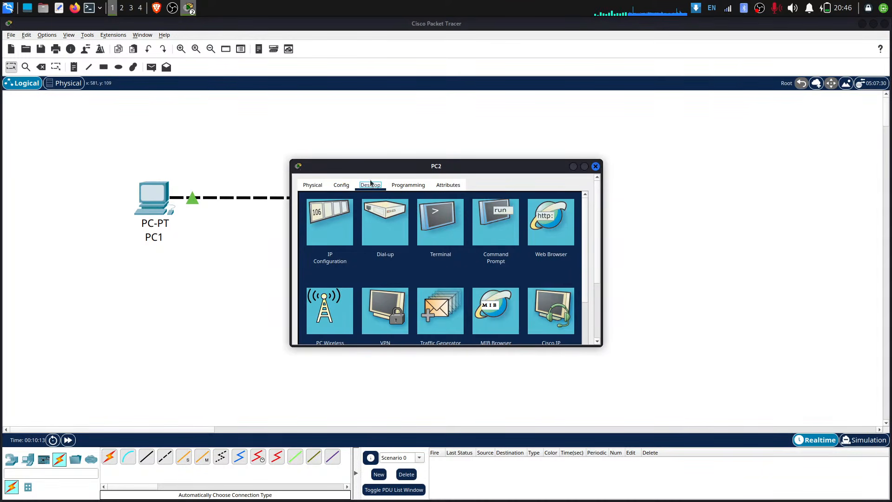
{"action": "left_click", "coordinate": [312, 185]}
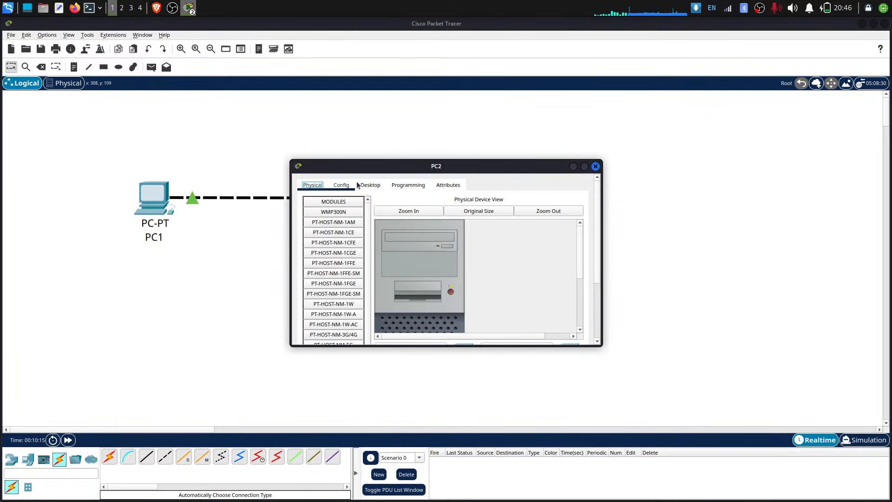
{"action": "left_click", "coordinate": [371, 186]}
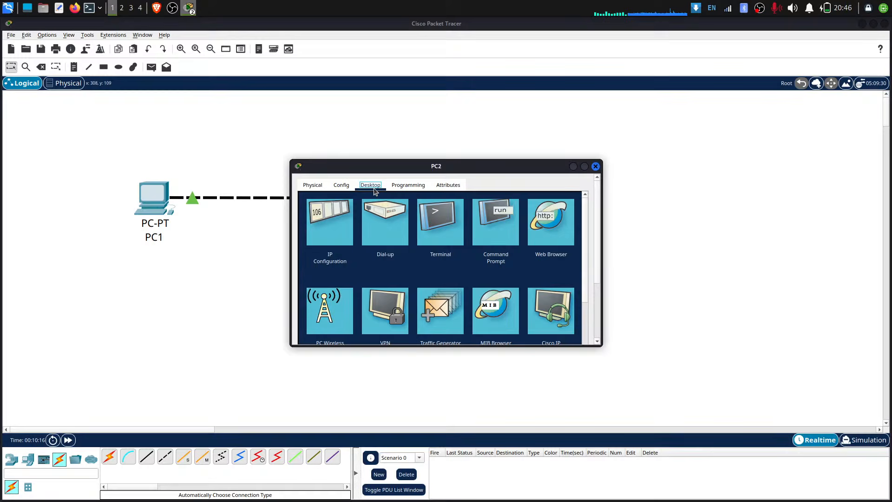
{"action": "left_click", "coordinate": [506, 235]}
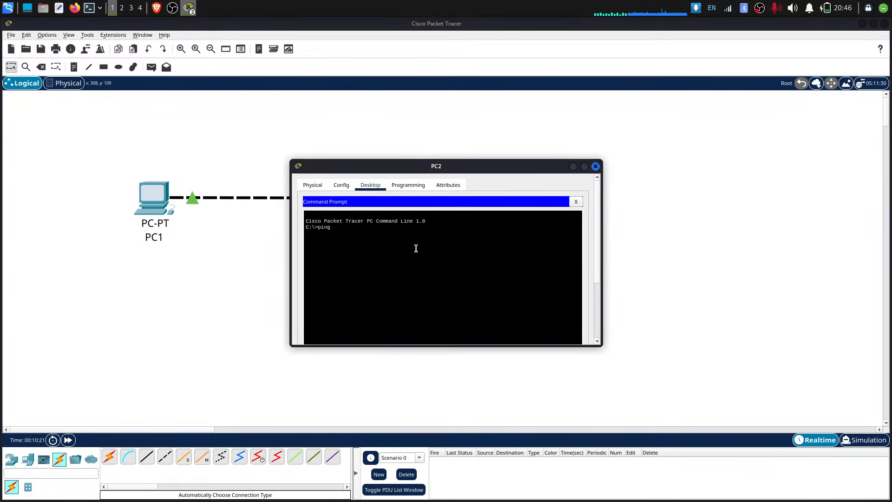
{"action": "type", "text": "iop"}
{"action": "key", "text": "BackSpace"}
{"action": "type", "text": "pconf"}
{"action": "key", "text": "Return"}
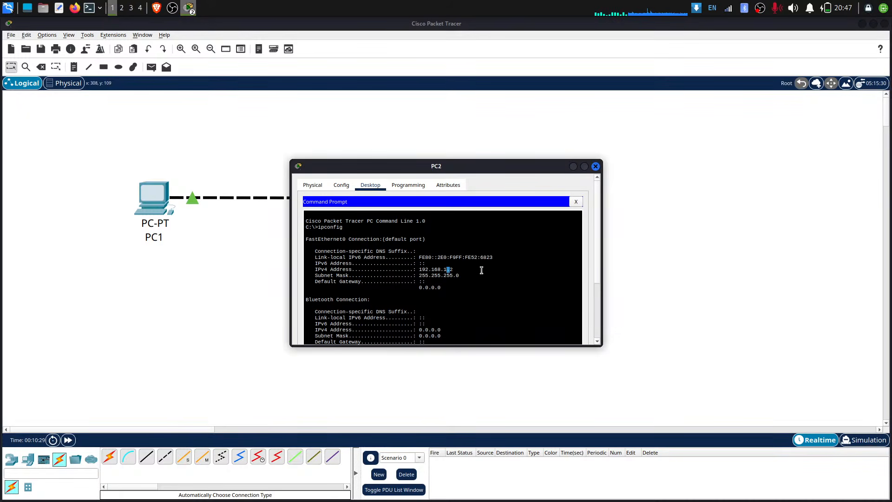
{"action": "left_click_drag", "start_coordinate": [454, 270], "coordinate": [259, 239]}
{"action": "left_click", "coordinate": [441, 252]}
{"action": "left_click", "coordinate": [595, 167]}
Delete PC1 and PC2 together with their connection to clear the workspace
{"action": "left_click_drag", "start_coordinate": [673, 319], "coordinate": [33, 142]}
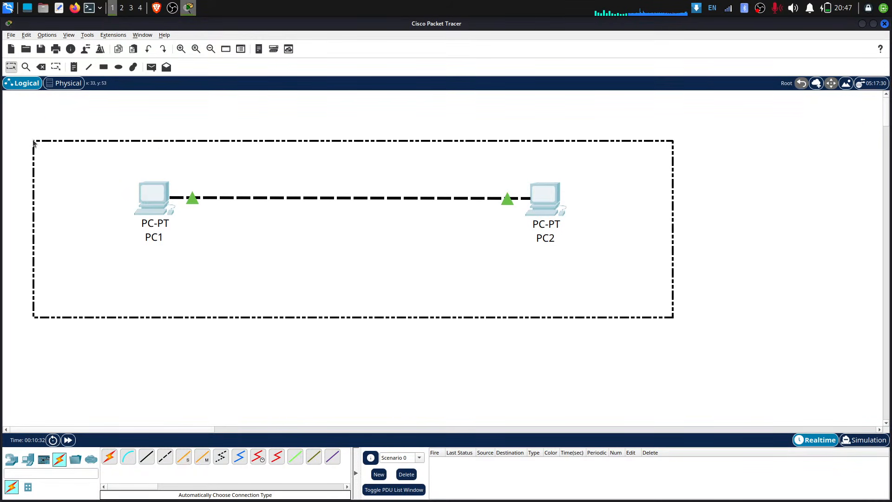
{"action": "key", "text": "Delete"}
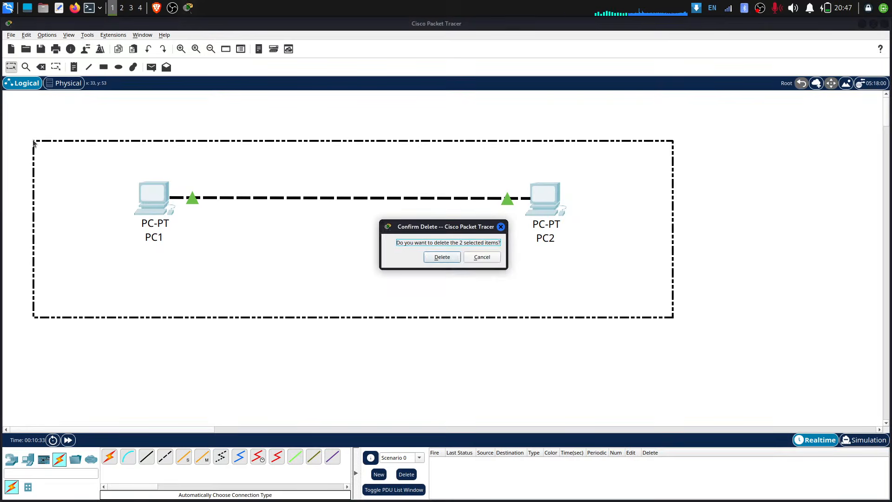
{"action": "left_click", "coordinate": [442, 257]}
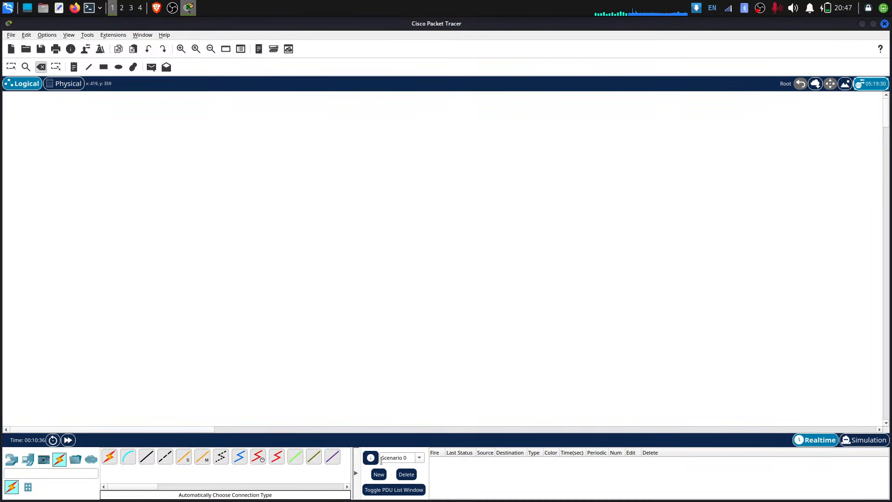
Place two PCs in the empty workspace, one on each side
{"action": "left_click", "coordinate": [11, 460]}
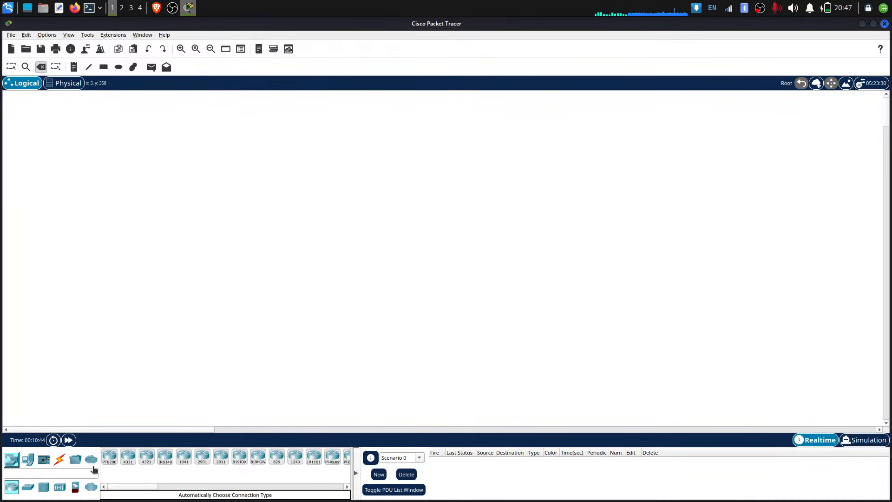
{"action": "left_click", "coordinate": [32, 466]}
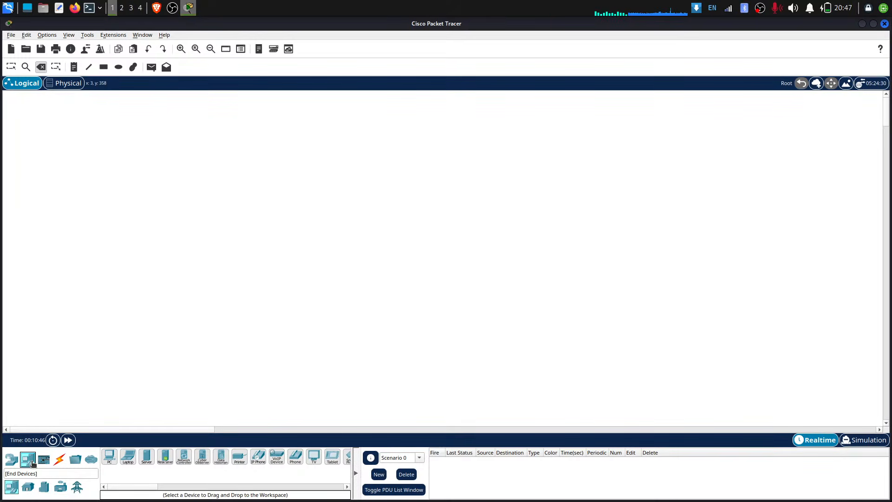
{"action": "left_click", "coordinate": [108, 457]}
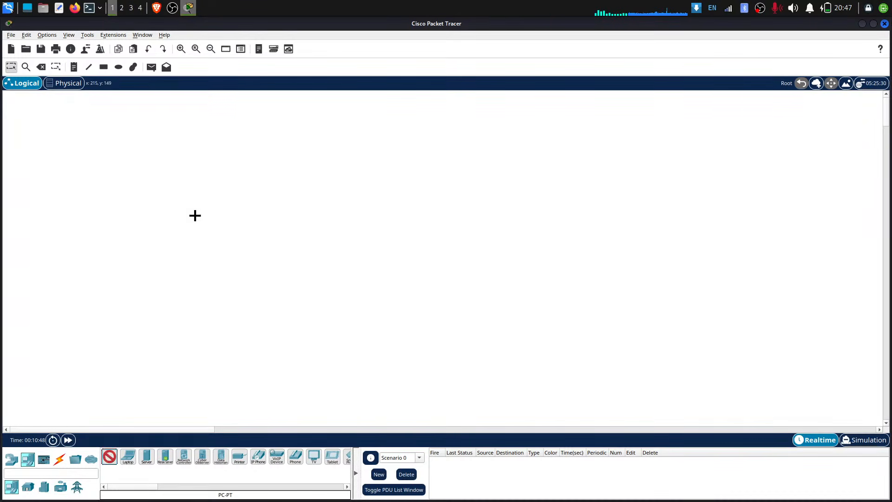
{"action": "left_click", "coordinate": [202, 223]}
{"action": "left_click", "coordinate": [110, 459]}
{"action": "left_click", "coordinate": [525, 235]}
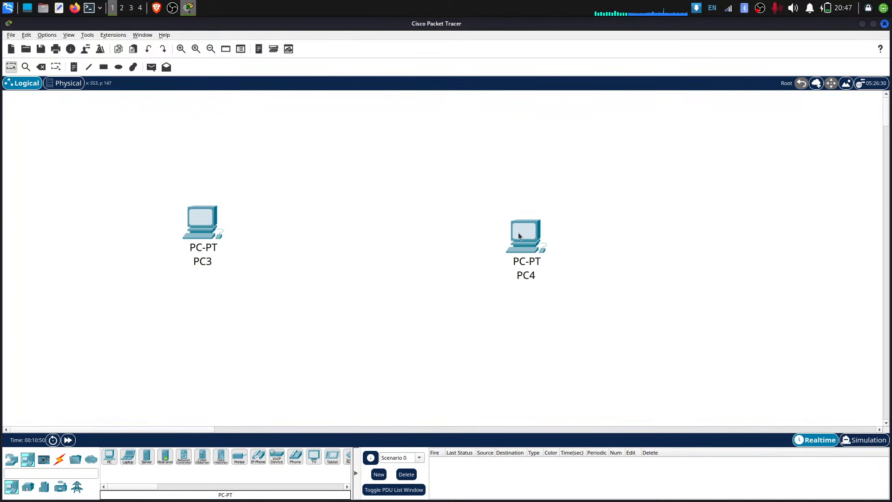
Connect PC3 to PC4 using the automatically chosen connection type
{"action": "left_click", "coordinate": [59, 459]}
{"action": "left_click", "coordinate": [116, 459]}
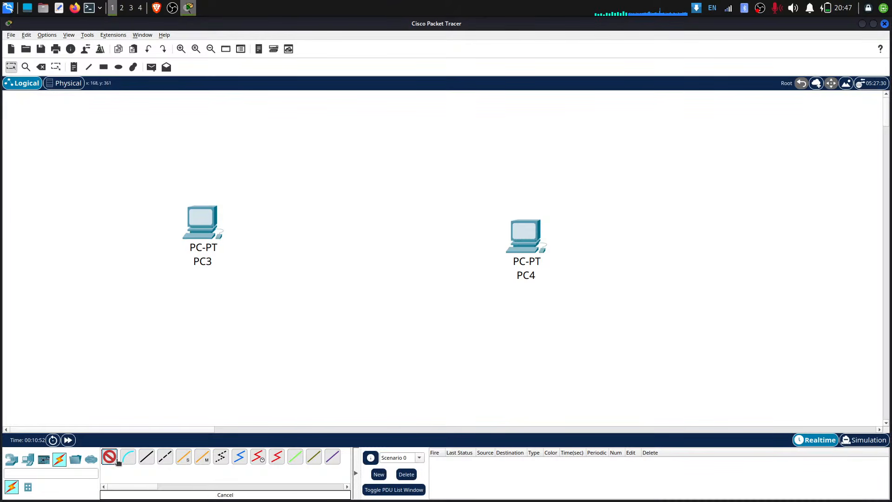
{"action": "left_click", "coordinate": [221, 228]}
{"action": "left_click", "coordinate": [523, 238]}
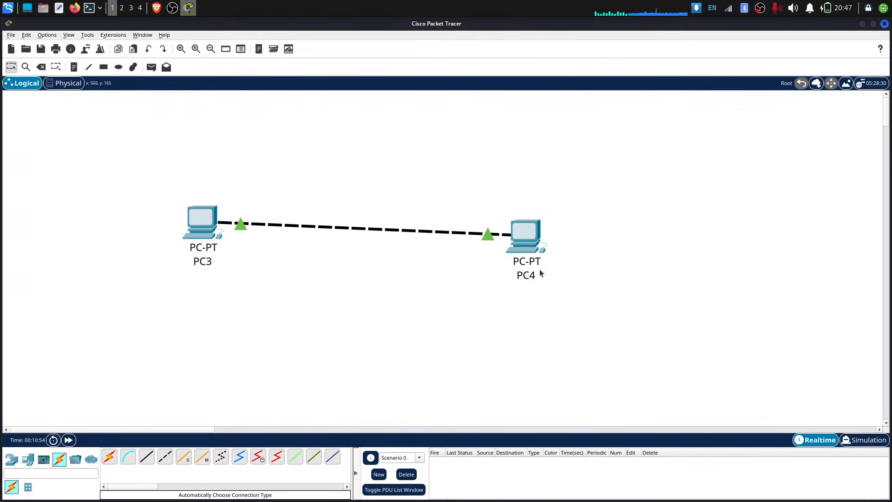
Give PC3 the static IPv4 address 192.168.1.1 with subnet mask 255.255.255.0 and close its window
{"action": "left_click", "coordinate": [207, 220]}
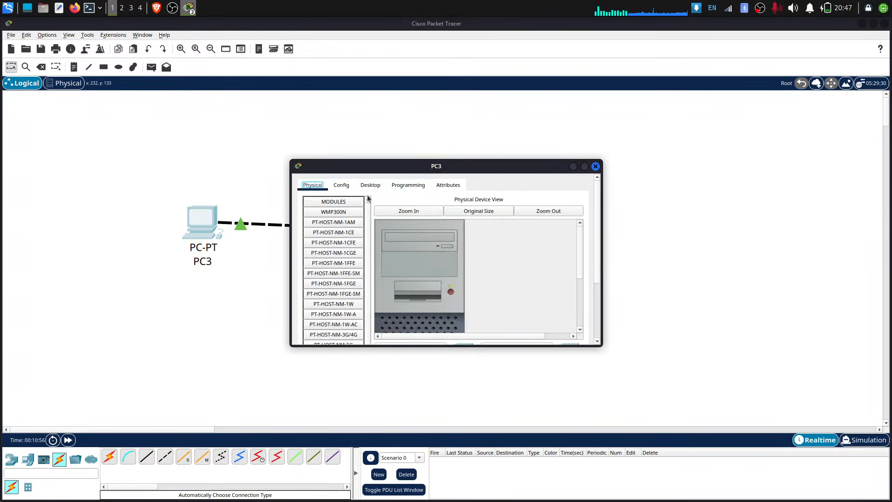
{"action": "left_click", "coordinate": [408, 186]}
{"action": "left_click", "coordinate": [377, 186]}
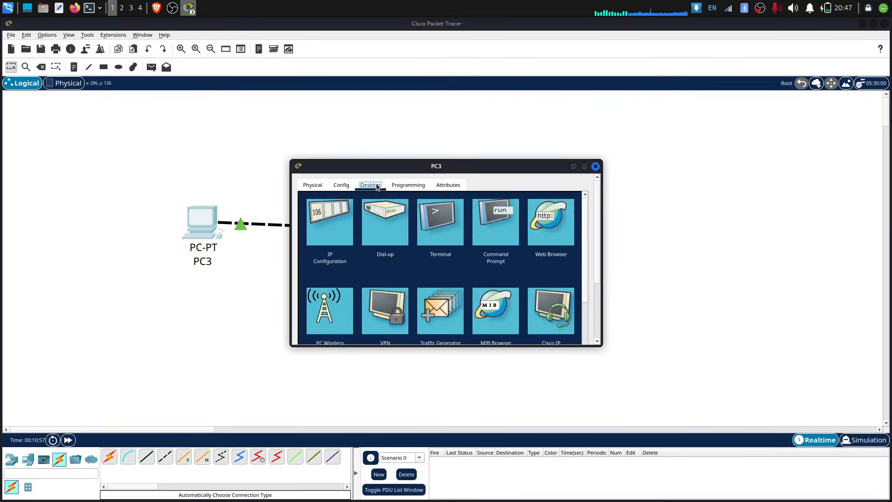
{"action": "left_click", "coordinate": [328, 228]}
{"action": "left_click", "coordinate": [408, 255]}
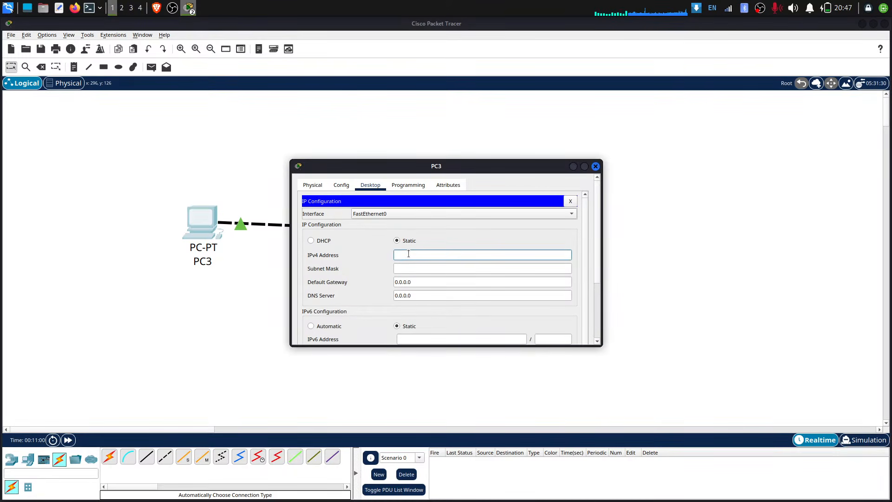
{"action": "type", "text": "192.168.1.1"}
{"action": "left_click", "coordinate": [439, 268]}
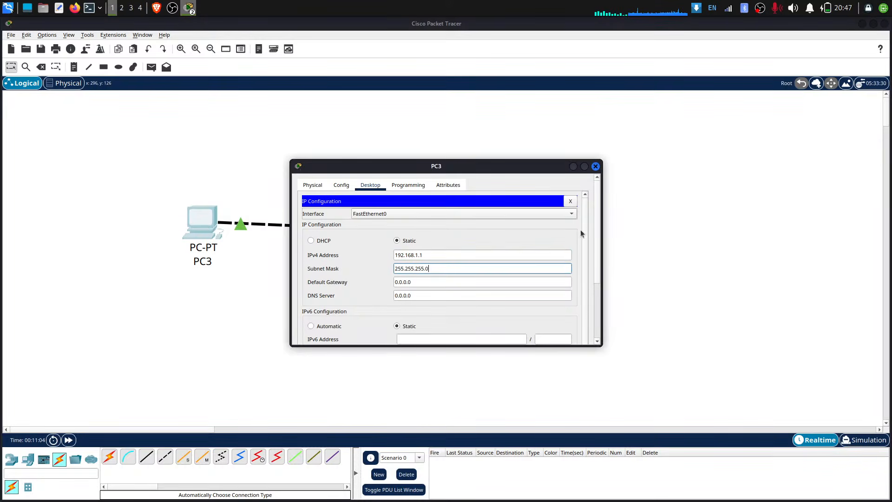
{"action": "left_click", "coordinate": [595, 166]}
Give PC4 the static IPv4 address 192.168.1.2 with subnet mask 255.255.255.0 and close its window
{"action": "left_click", "coordinate": [521, 244]}
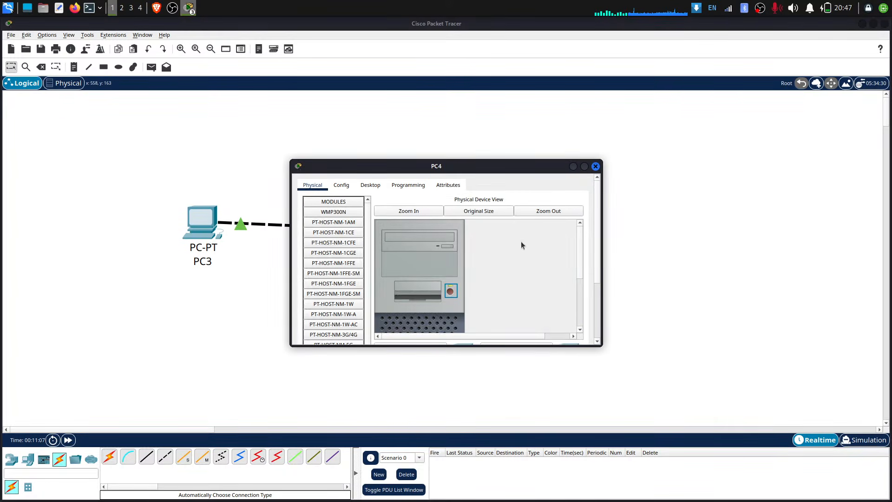
{"action": "left_click", "coordinate": [379, 188]}
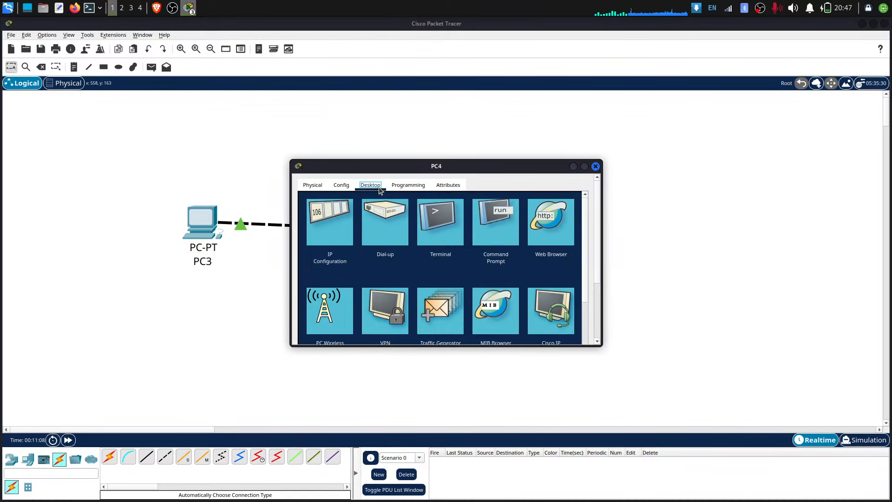
{"action": "left_click", "coordinate": [327, 223]}
{"action": "scroll", "coordinate": [422, 246], "scroll_direction": "up", "scroll_amount": 5}
{"action": "left_click", "coordinate": [419, 255]}
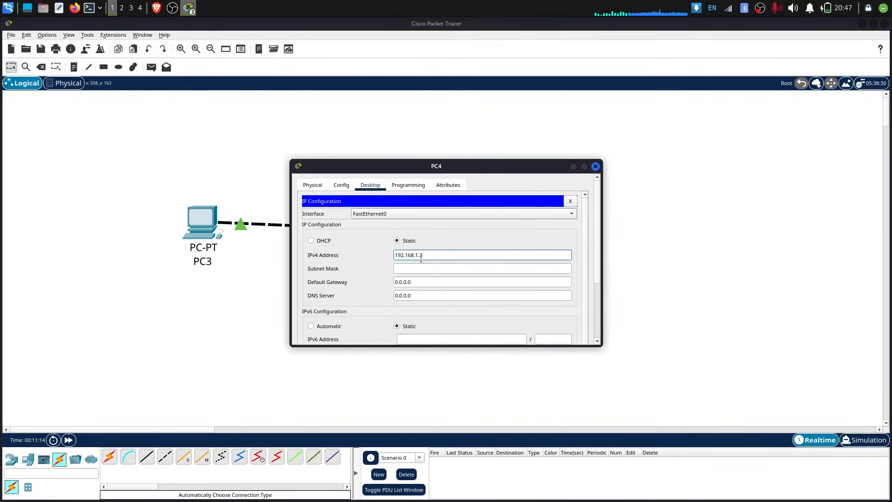
{"action": "key", "text": "Tab"}
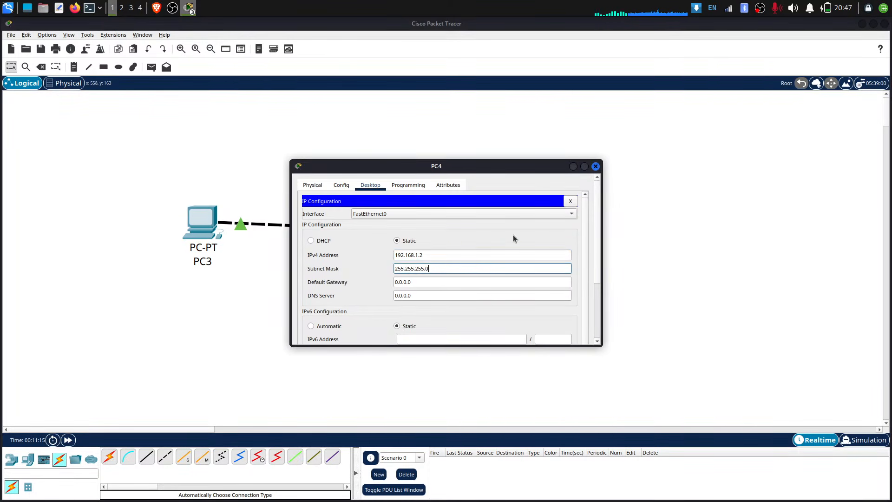
{"action": "left_click", "coordinate": [596, 166]}
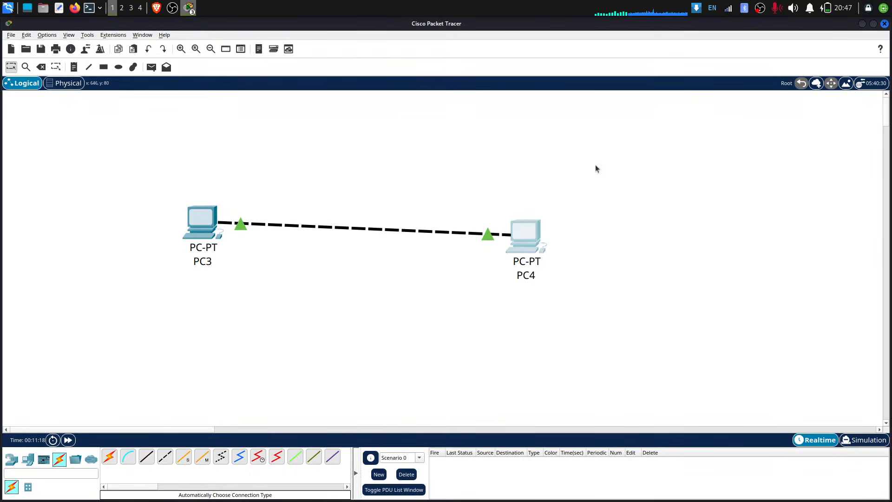
Run ping without a target and then arp -a in PC3's Command Prompt
{"action": "left_click", "coordinate": [209, 216]}
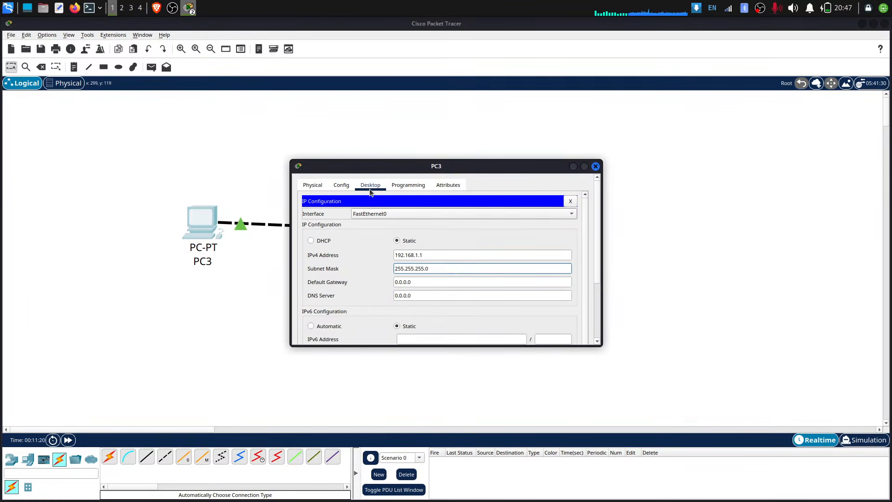
{"action": "left_click", "coordinate": [384, 185]}
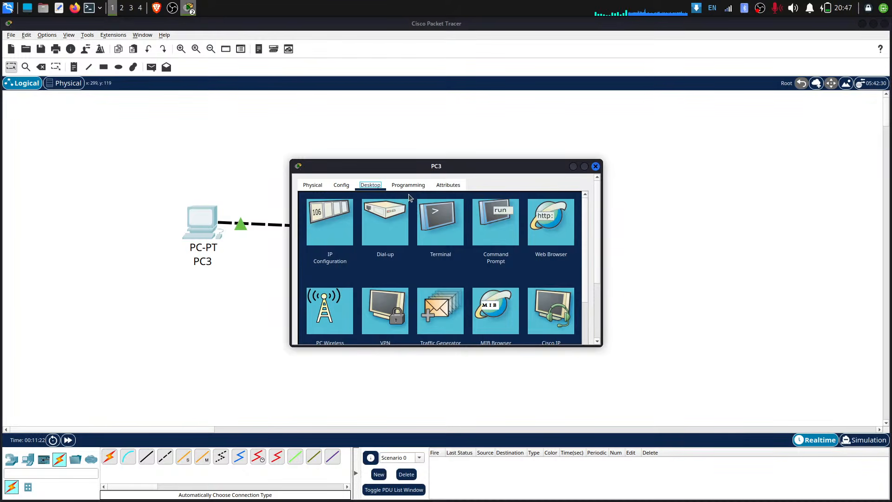
{"action": "left_click", "coordinate": [482, 222]}
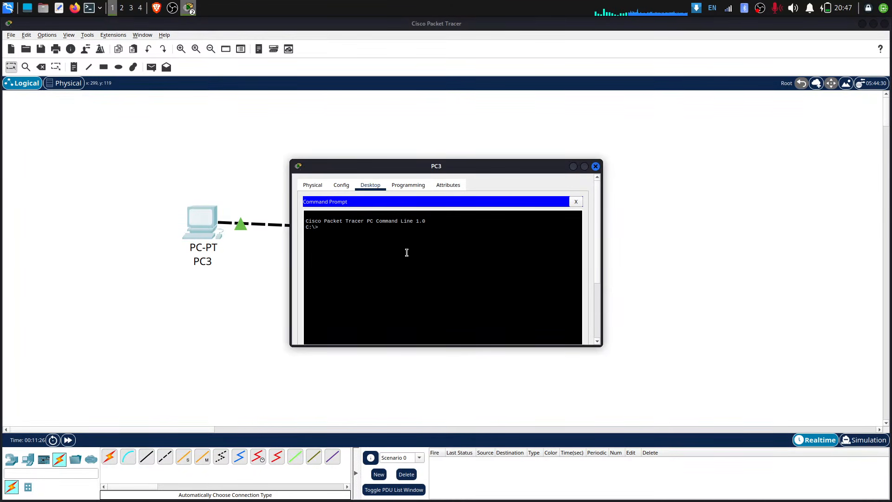
{"action": "type", "text": "ping"}
{"action": "key", "text": "Return"}
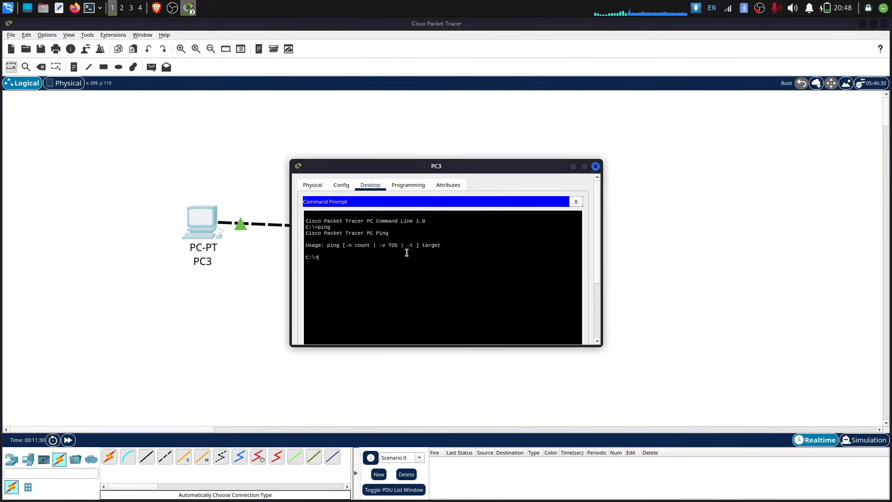
{"action": "type", "text": "arp -a"}
{"action": "key", "text": "Return"}
Try to clear PC3's Command Prompt with the clear and cls commands
{"action": "type", "text": "c"}
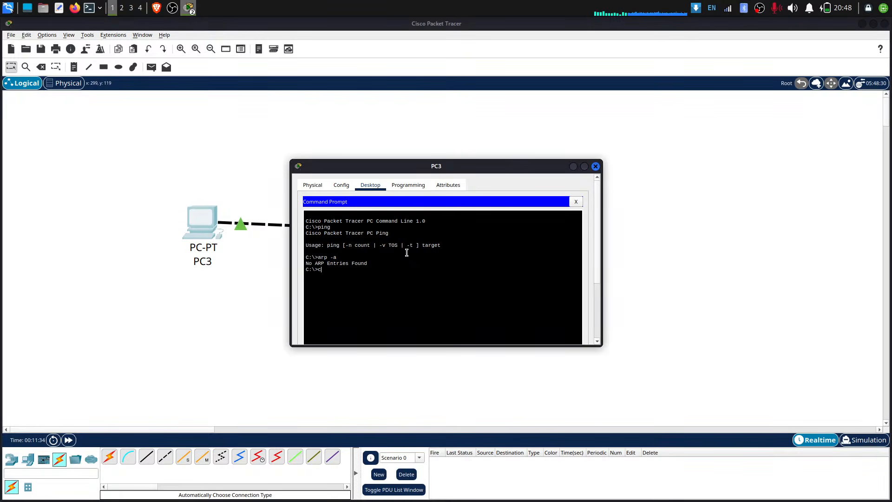
{"action": "type", "text": "lear"}
{"action": "key", "text": "Return"}
{"action": "type", "text": "cls"}
{"action": "key", "text": "Return"}
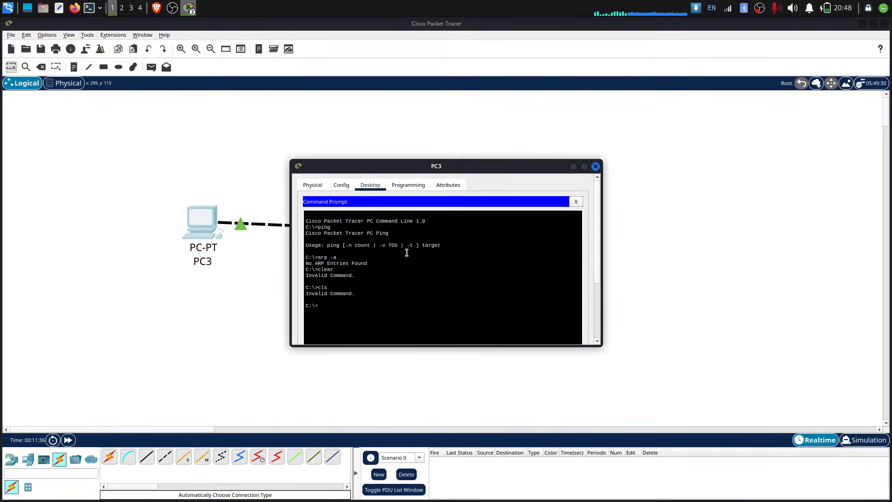
Run ipconfig in PC3's Command Prompt, inspect the FastEthernet0 address details, and close PC3's window
{"action": "type", "text": "ipconfig"}
{"action": "key", "text": "Return"}
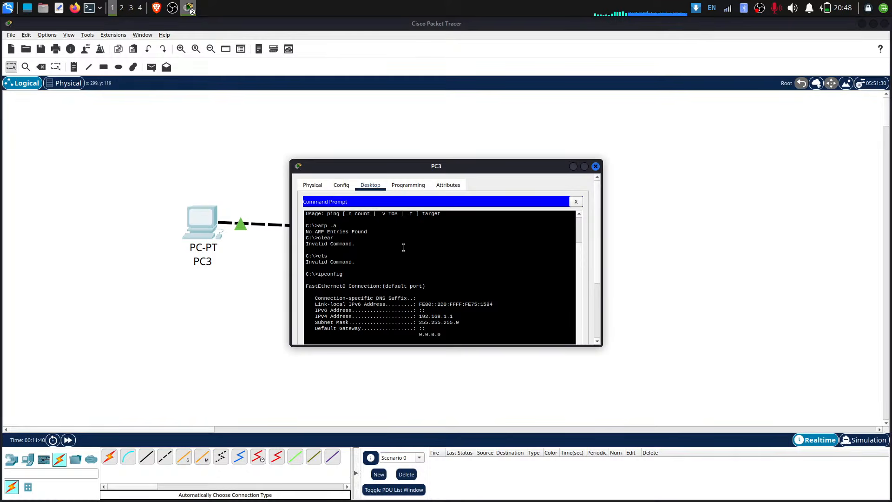
{"action": "scroll", "coordinate": [404, 248], "scroll_direction": "down", "scroll_amount": 3}
{"action": "left_click_drag", "start_coordinate": [494, 212], "coordinate": [421, 245]}
{"action": "left_click", "coordinate": [474, 234]}
{"action": "left_click", "coordinate": [335, 209]}
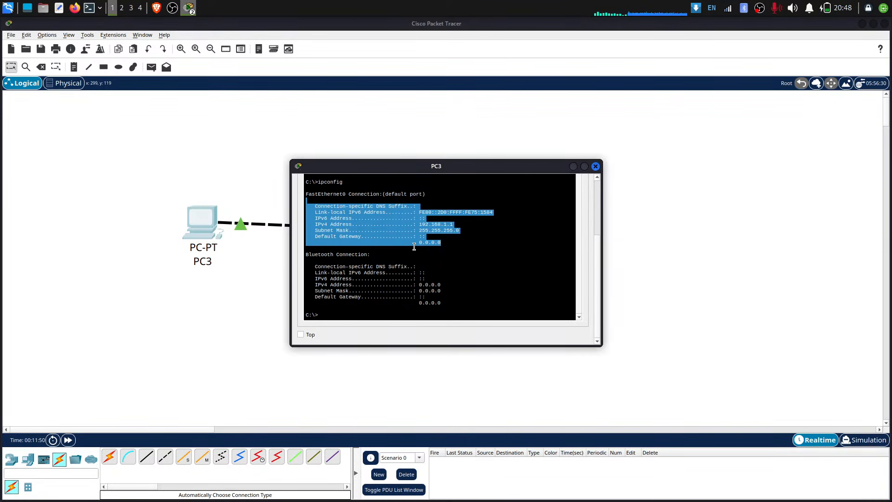
{"action": "left_click", "coordinate": [414, 247]}
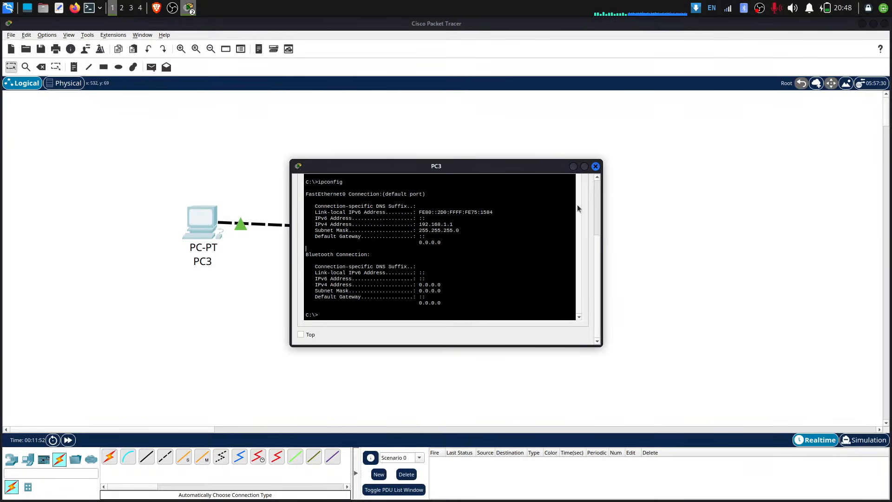
{"action": "left_click", "coordinate": [595, 167]}
Delete PC3 and PC4 together with their connection to empty the workspace
{"action": "left_click_drag", "start_coordinate": [674, 319], "coordinate": [433, 330]}
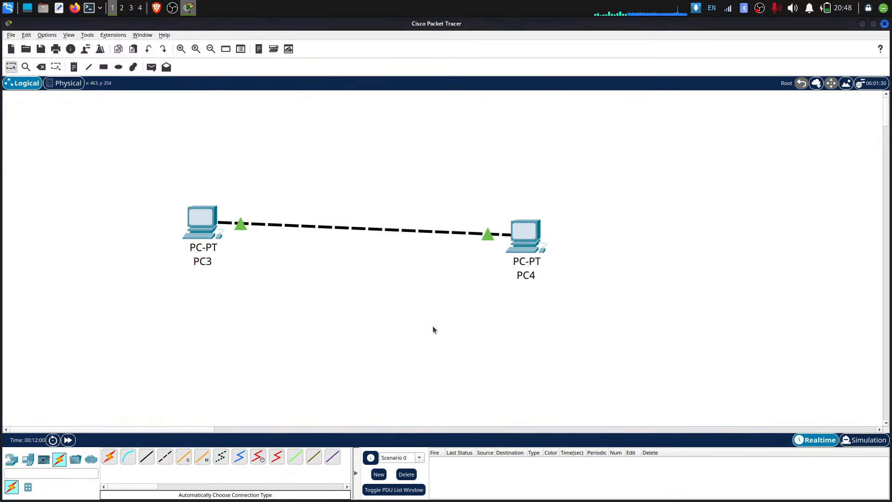
{"action": "left_click_drag", "start_coordinate": [635, 231], "coordinate": [170, 165]}
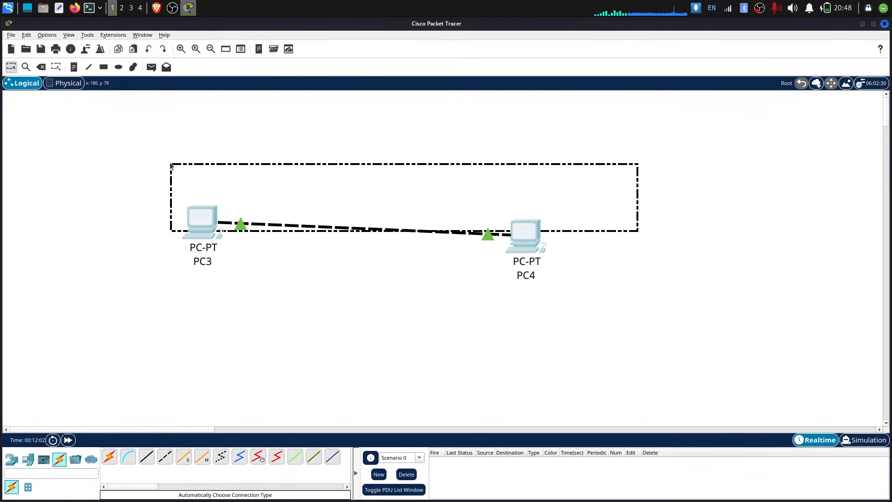
{"action": "key", "text": "Delete"}
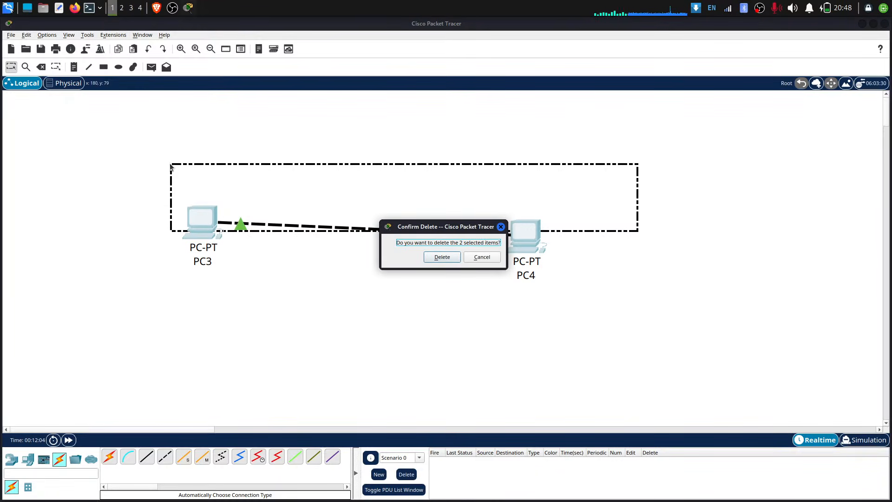
{"action": "left_click", "coordinate": [442, 257]}
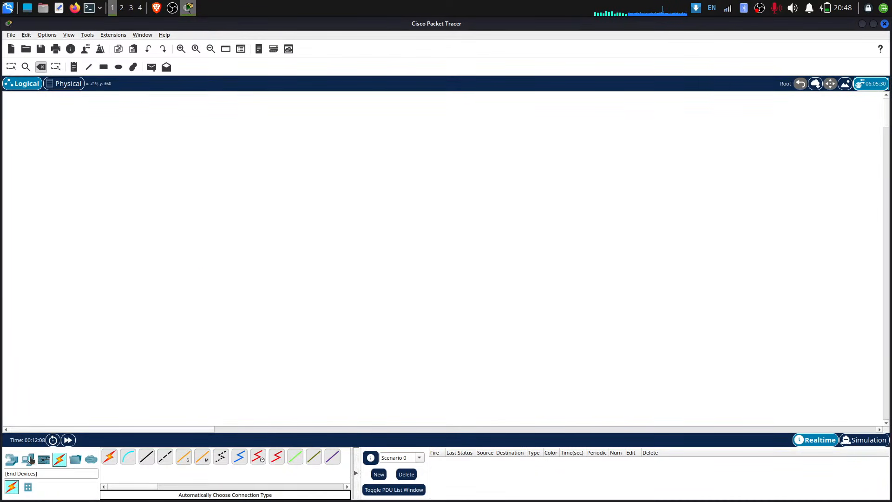
Place a new PC in the upper part of the empty workspace, left of centre
{"action": "left_click", "coordinate": [27, 459]}
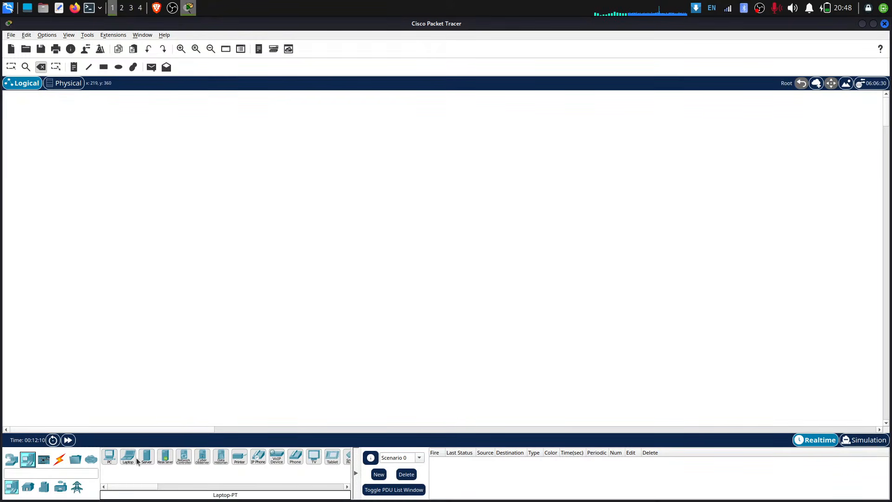
{"action": "left_click", "coordinate": [110, 457]}
{"action": "left_click", "coordinate": [295, 132]}
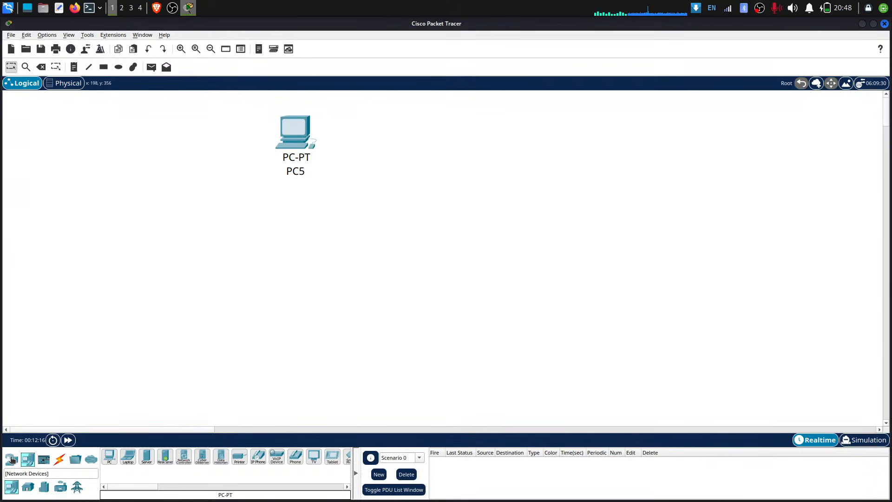
Find a Switch-PT by searching the devices for "switch" and place it below PC5, slightly to its right
{"action": "left_click", "coordinate": [12, 459]}
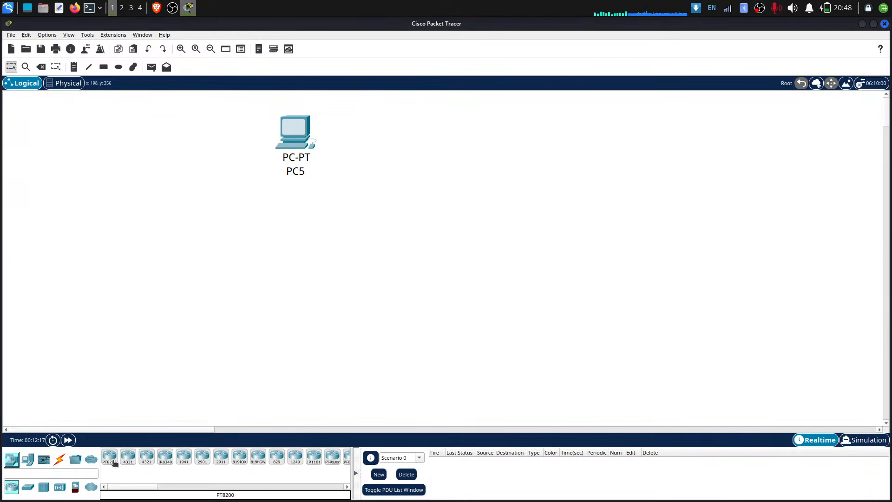
{"action": "left_click", "coordinate": [53, 474]}
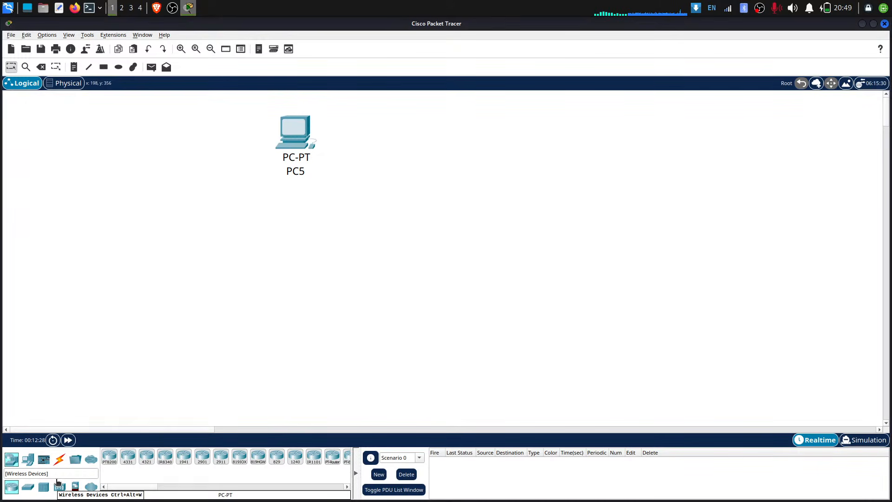
{"action": "left_click", "coordinate": [56, 474]}
{"action": "type", "text": "sw"}
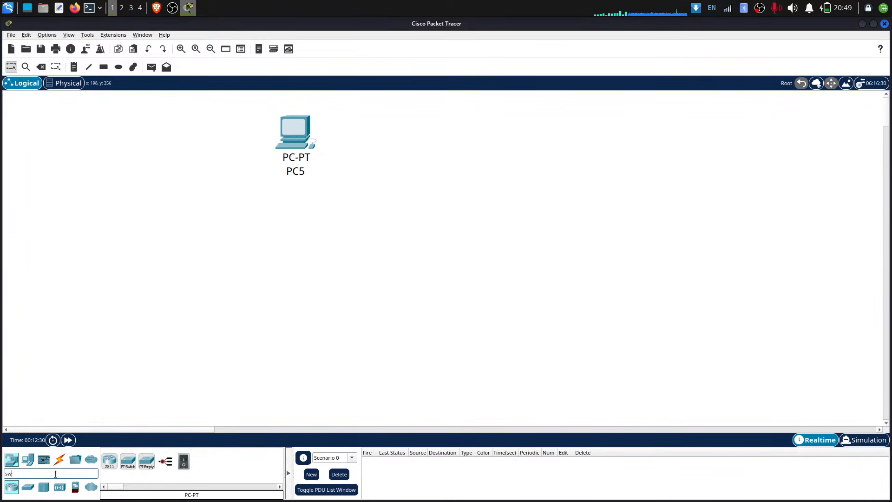
{"action": "type", "text": "itch"}
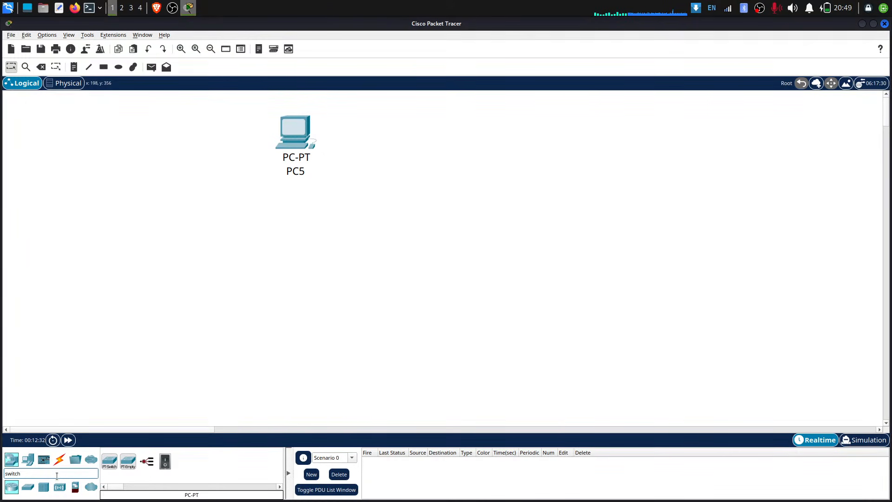
{"action": "left_click", "coordinate": [110, 461]}
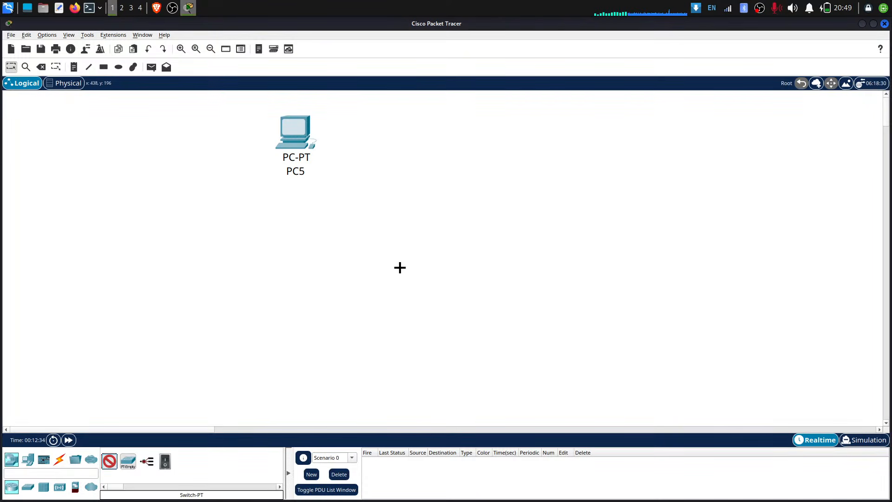
{"action": "left_click", "coordinate": [397, 291]}
{"action": "left_click_drag", "start_coordinate": [402, 295], "coordinate": [357, 285]}
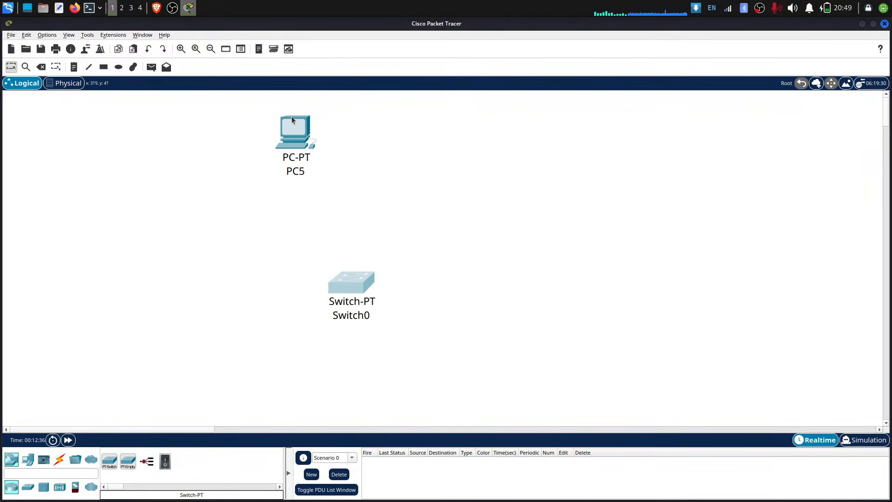
Connect PC5 to Switch0 using the automatically chosen connection type
{"action": "left_click", "coordinate": [59, 459]}
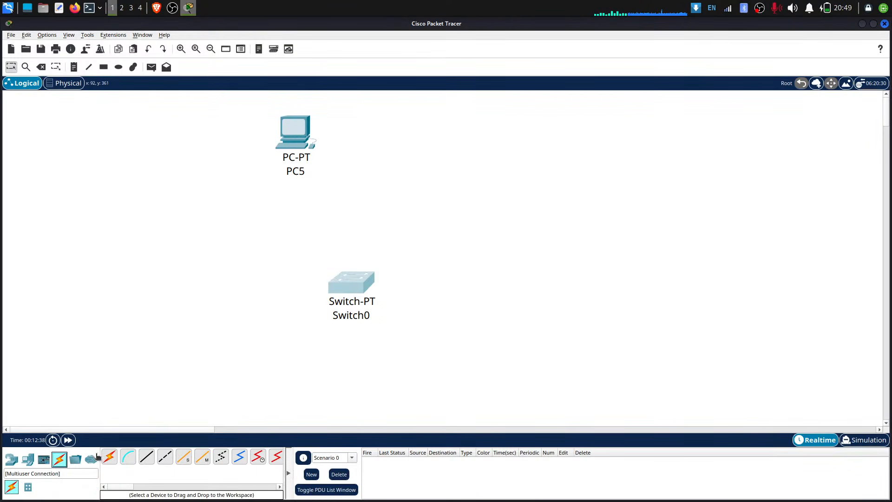
{"action": "left_click", "coordinate": [108, 460]}
{"action": "left_click", "coordinate": [301, 139]}
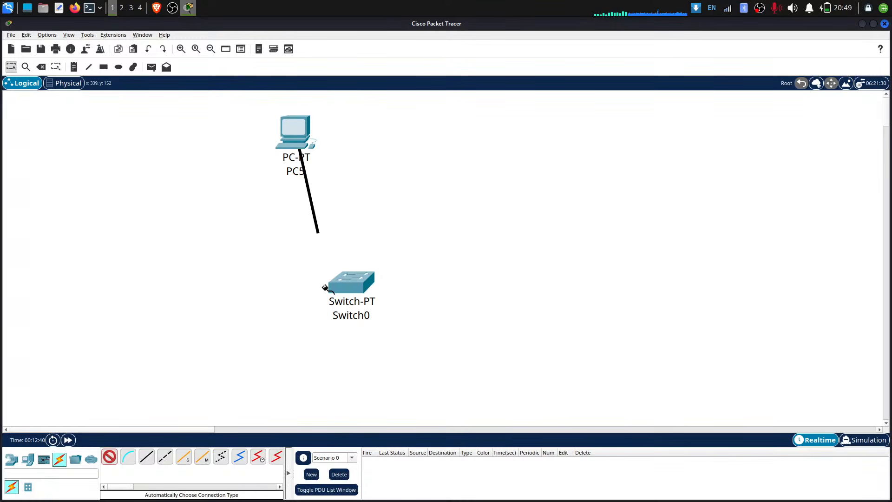
{"action": "left_click", "coordinate": [348, 294]}
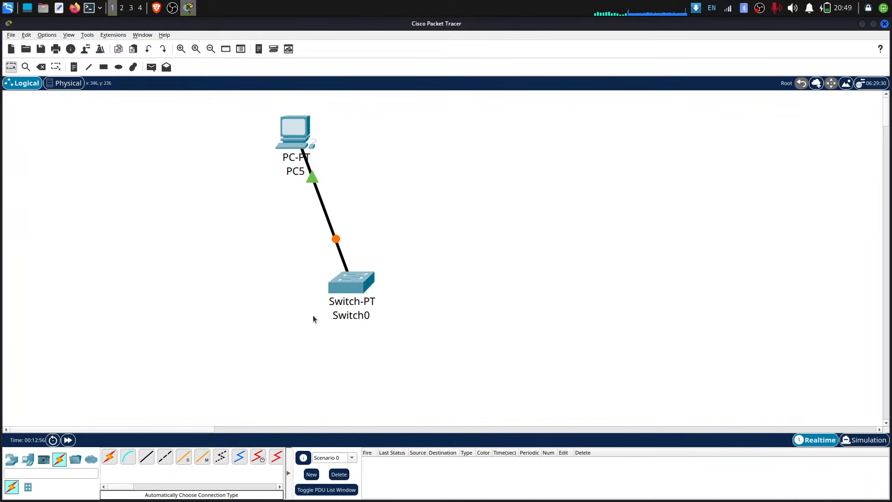
Open Switch0's command line and enter privileged mode with the enable command
{"action": "left_click", "coordinate": [350, 283]}
{"action": "left_click", "coordinate": [363, 186]}
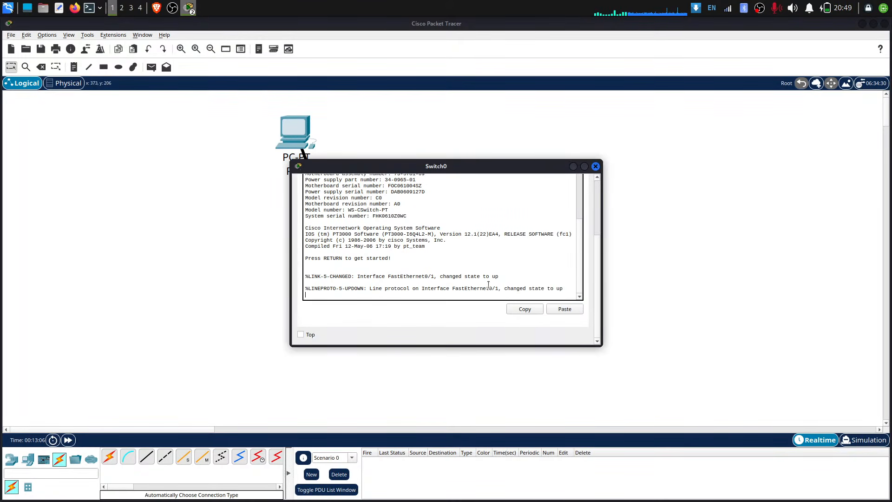
{"action": "key", "text": "Return"}
{"action": "key", "text": "Return"}
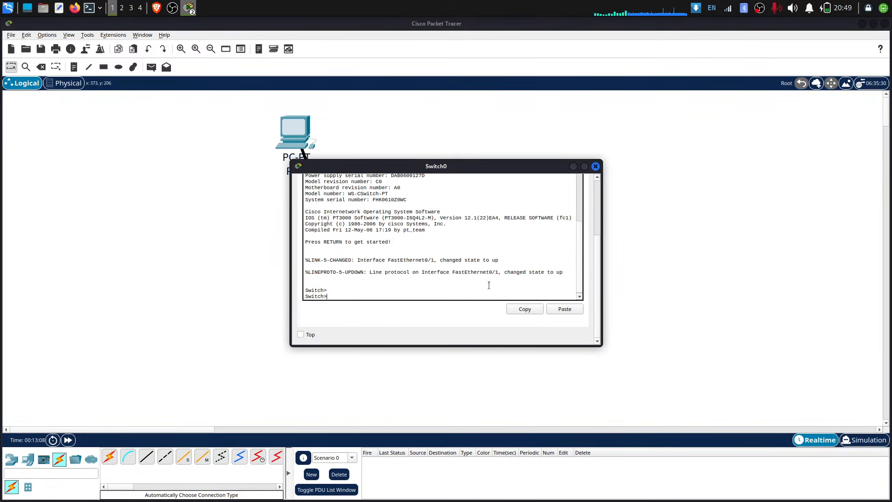
{"action": "left_click_drag", "start_coordinate": [343, 297], "coordinate": [297, 263]}
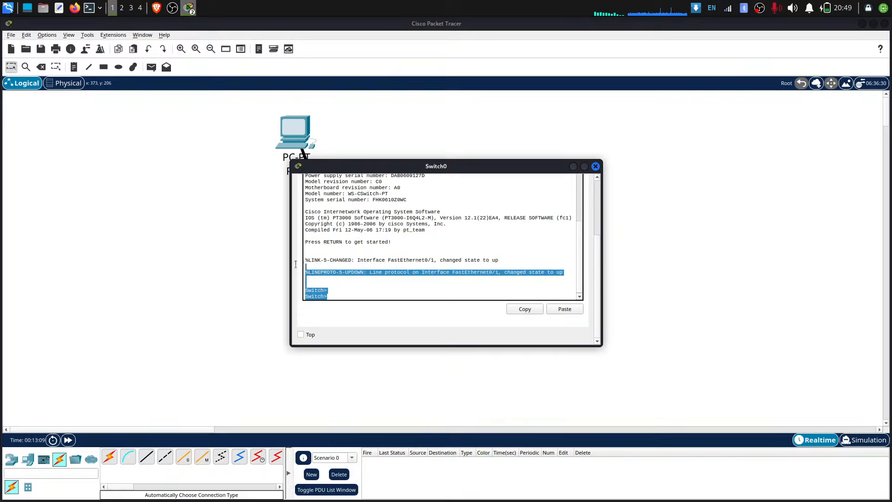
{"action": "left_click", "coordinate": [387, 274]}
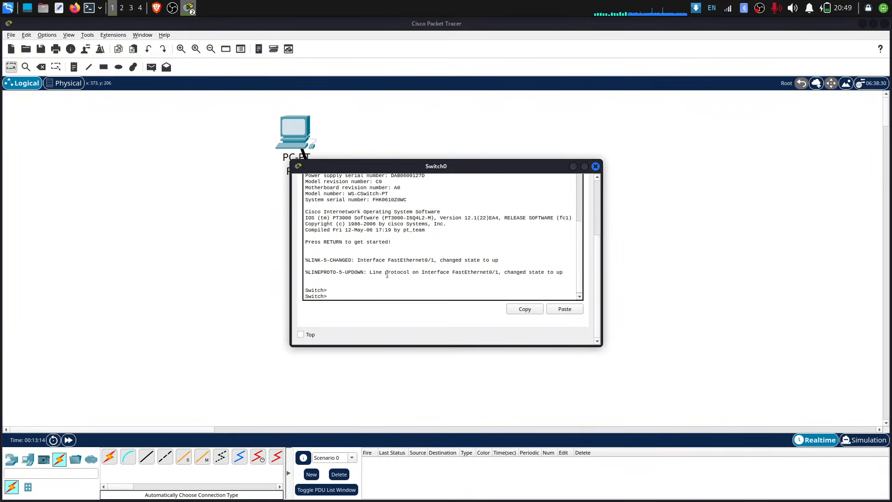
{"action": "type", "text": "enable"}
{"action": "key", "text": "Return"}
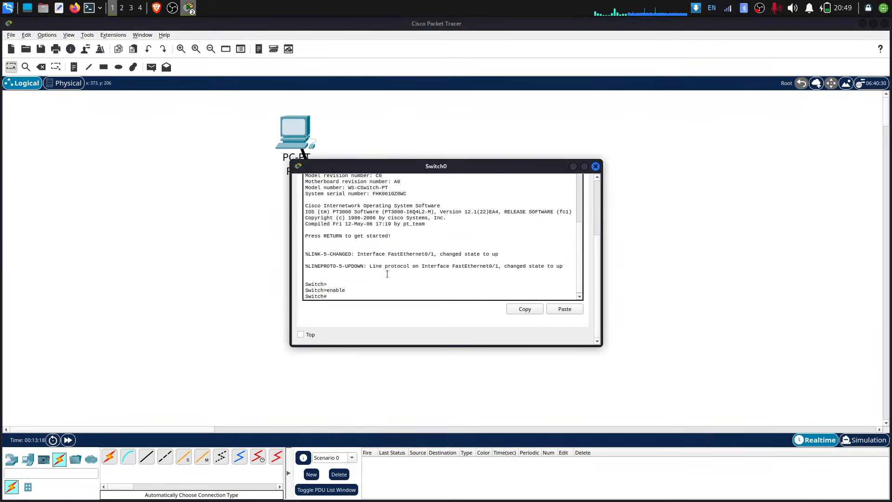
Run show mac address-table on Switch0 to display its MAC address table
{"action": "type", "text": "show mac address-t"}
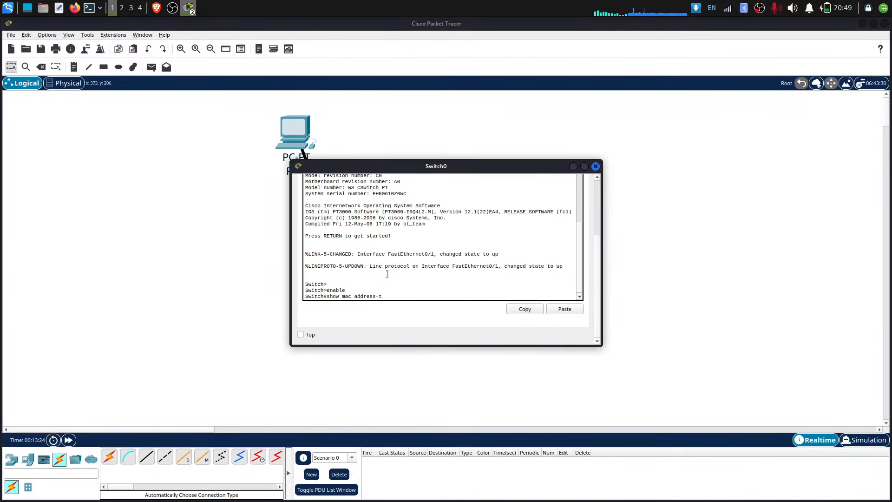
{"action": "type", "text": "able"}
{"action": "key", "text": "Return"}
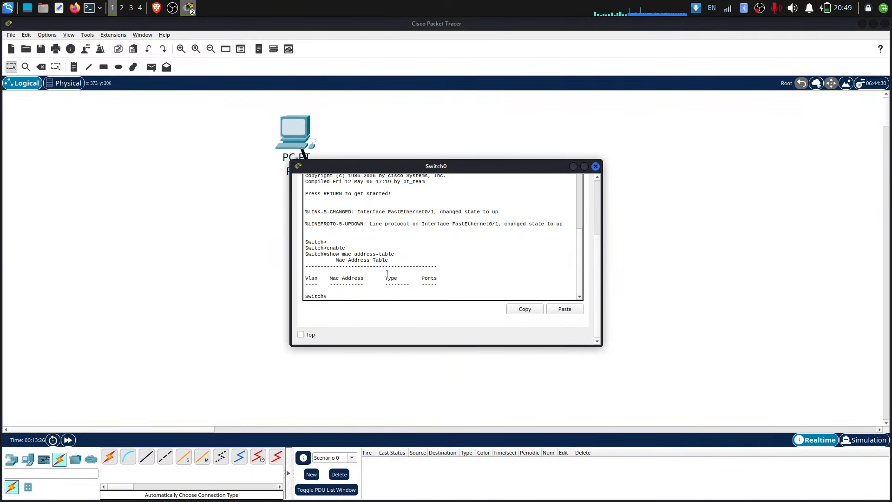
Bring Switch0's command line back to the front, review the boot details and MAC address table output, and close its window
{"action": "left_click", "coordinate": [270, 216]}
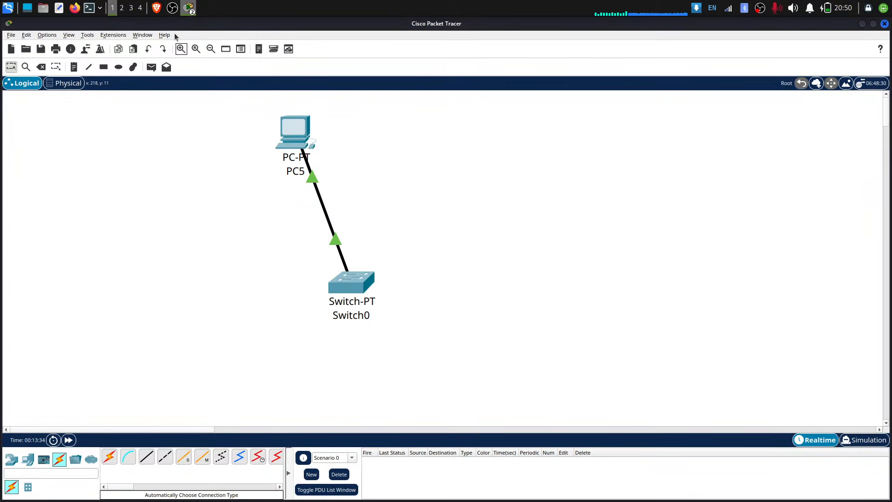
{"action": "left_click", "coordinate": [188, 8]}
{"action": "left_click", "coordinate": [227, 42]}
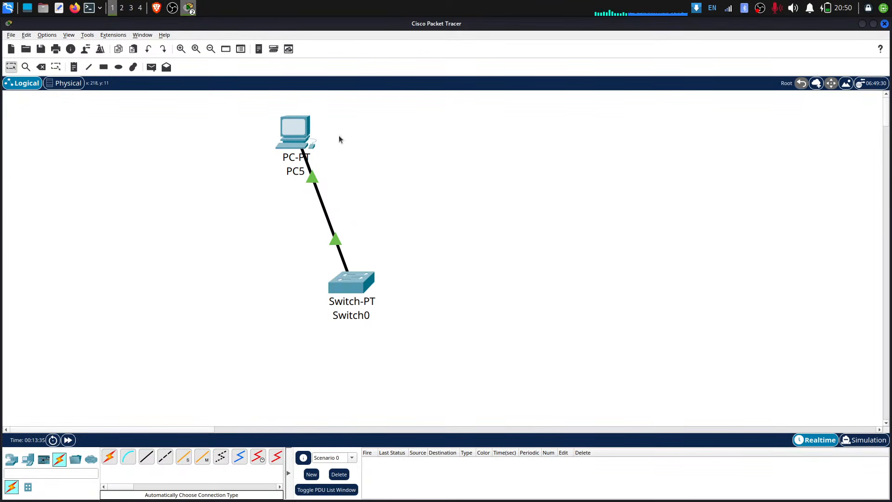
{"action": "left_click", "coordinate": [188, 8]}
{"action": "left_click", "coordinate": [209, 42]}
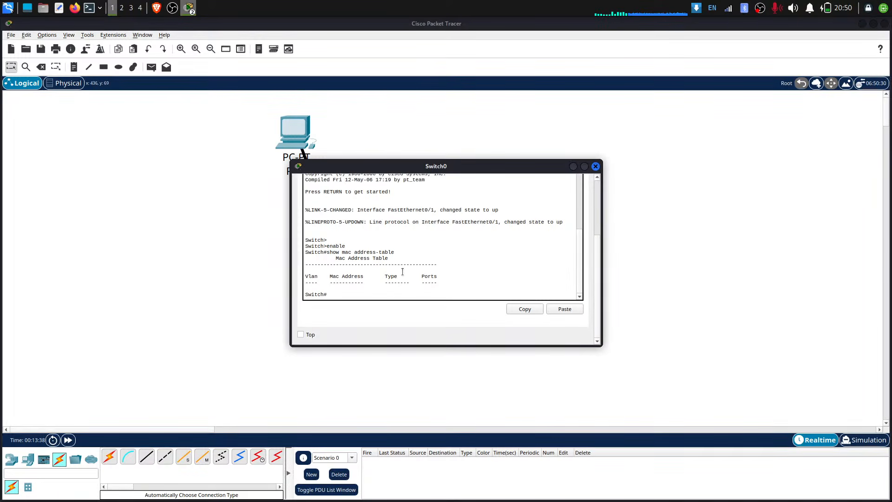
{"action": "left_click_drag", "start_coordinate": [408, 282], "coordinate": [305, 209]}
{"action": "left_click", "coordinate": [326, 232]}
{"action": "scroll", "coordinate": [344, 223], "scroll_direction": "up", "scroll_amount": 7}
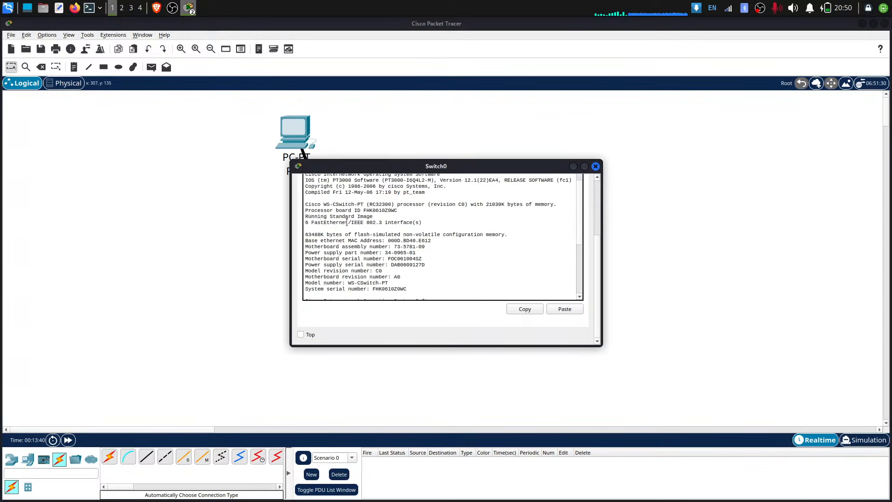
{"action": "scroll", "coordinate": [354, 209], "scroll_direction": "down", "scroll_amount": 5}
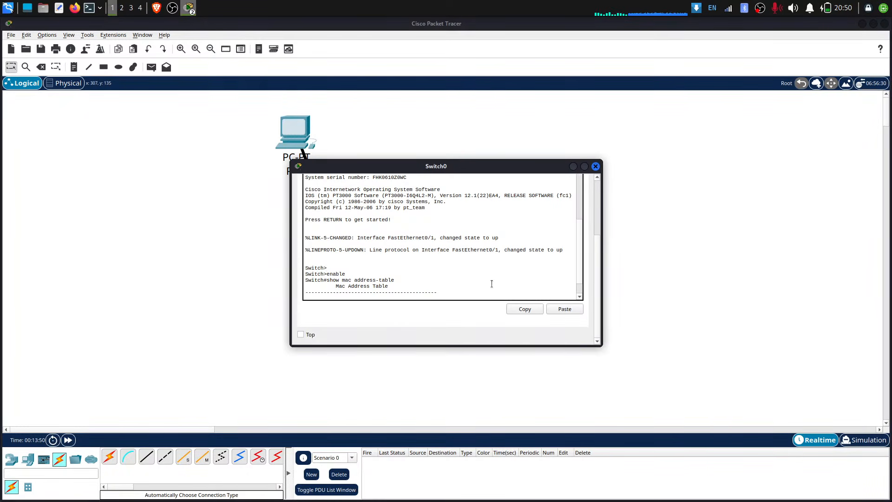
{"action": "left_click_drag", "start_coordinate": [492, 283], "coordinate": [346, 203]}
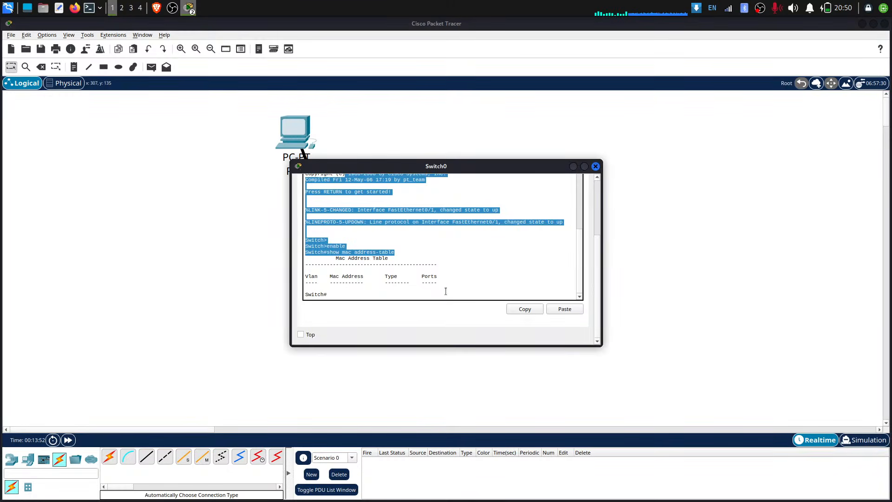
{"action": "left_click_drag", "start_coordinate": [446, 291], "coordinate": [305, 228]}
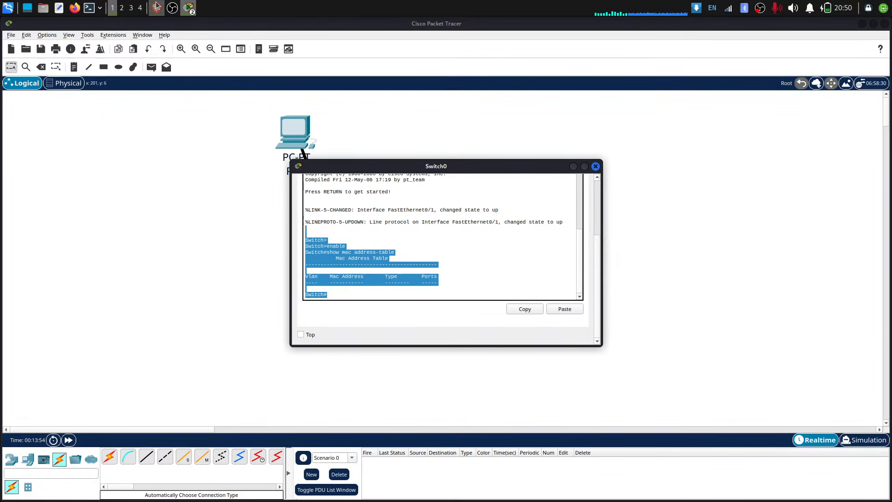
{"action": "left_click", "coordinate": [595, 166]}
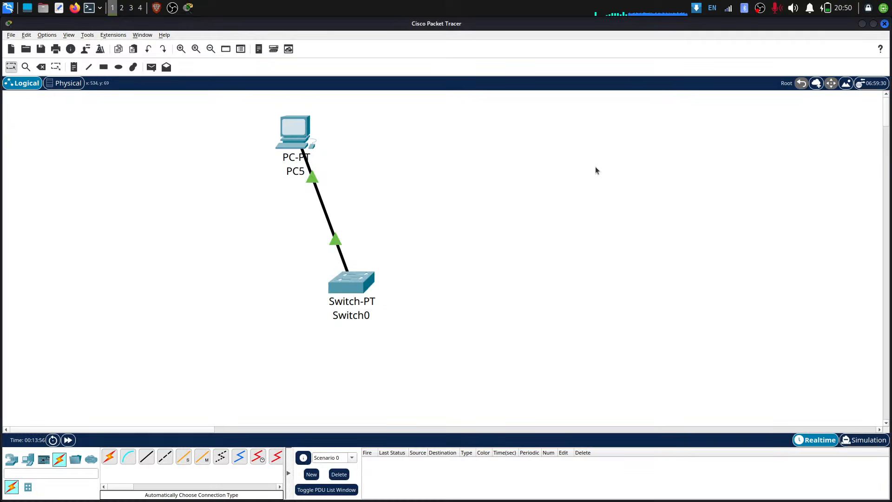
Switch to Simulation mode, start playing the simulation, and widen the event list to show the Last Device and At Device columns
{"action": "left_click_drag", "start_coordinate": [393, 230], "coordinate": [260, 100]}
{"action": "left_click", "coordinate": [452, 140]}
{"action": "left_click", "coordinate": [865, 439]}
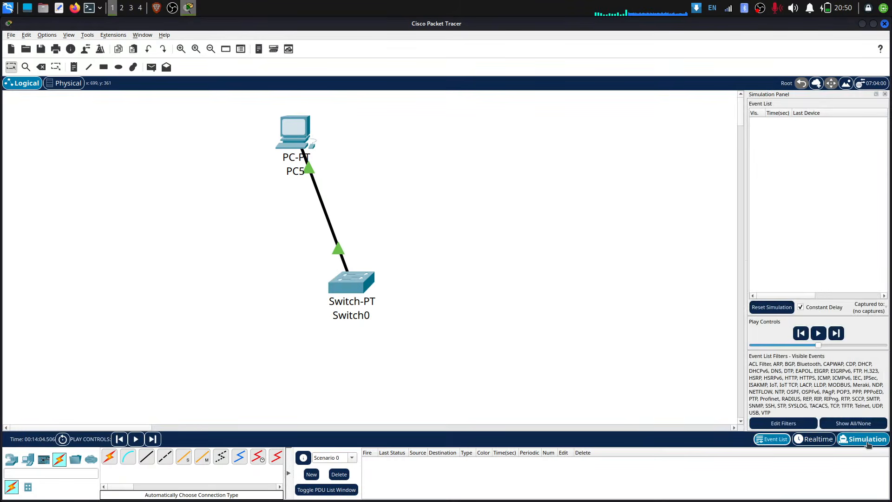
{"action": "left_click", "coordinate": [819, 333]}
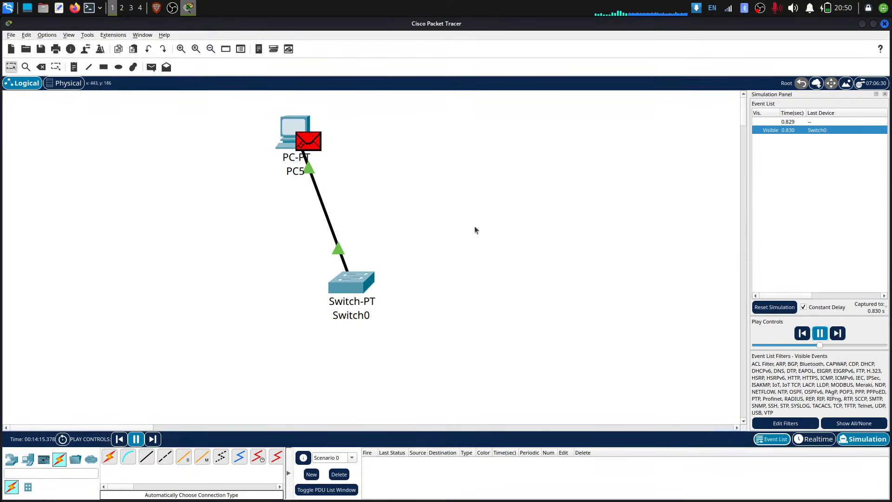
{"action": "left_click_drag", "start_coordinate": [747, 250], "coordinate": [597, 230]}
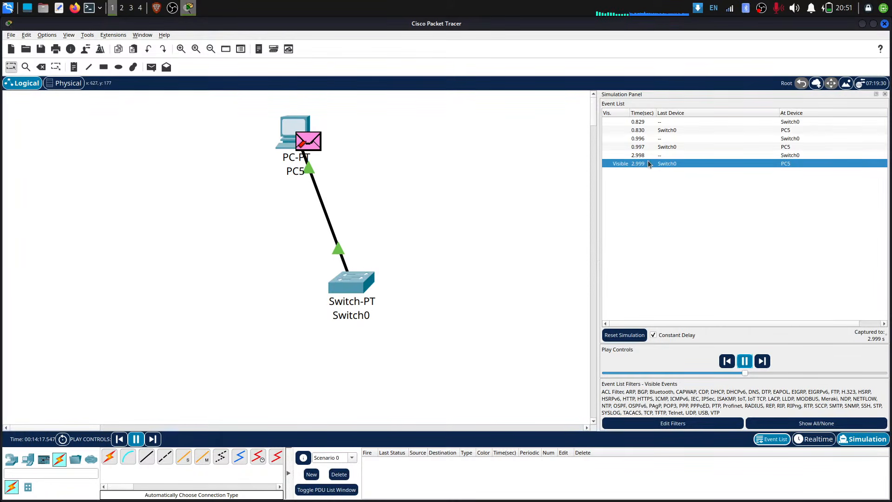
Inspect the PDU information of the captured events sent from Switch0 to PC5, then close the PDU window
{"action": "left_click", "coordinate": [669, 130]}
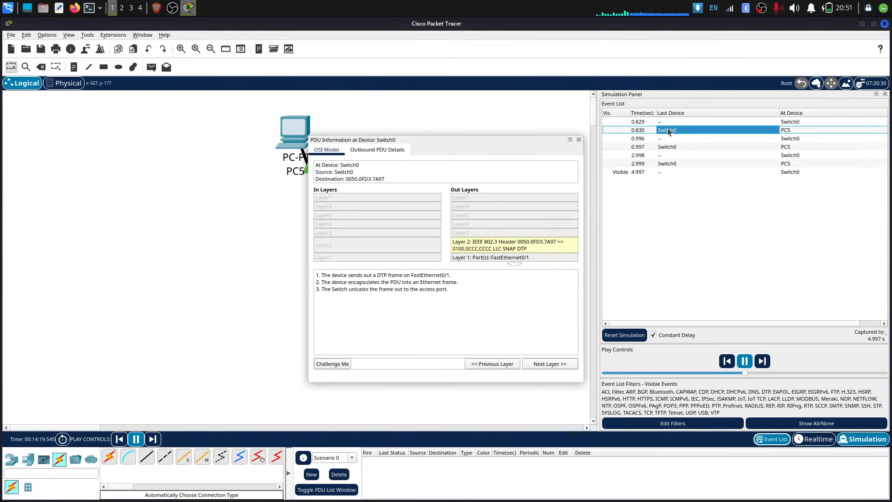
{"action": "left_click", "coordinate": [669, 146]}
{"action": "left_click", "coordinate": [665, 164]}
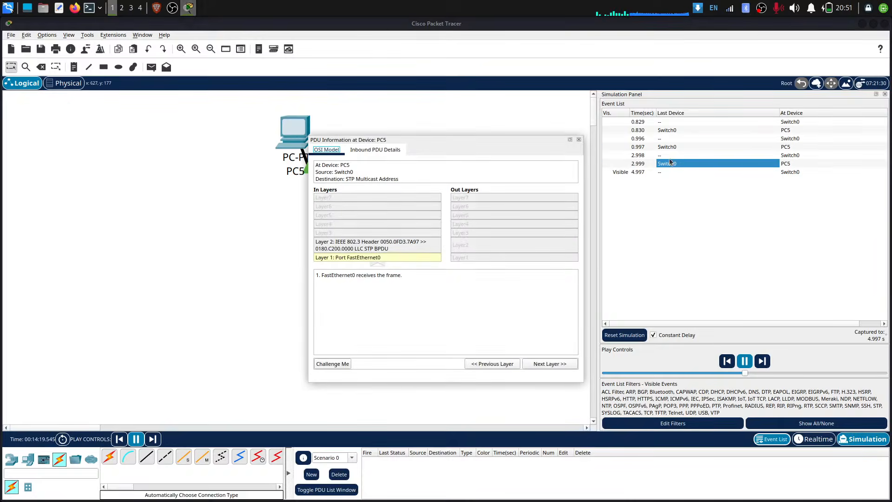
{"action": "left_click", "coordinate": [579, 139]}
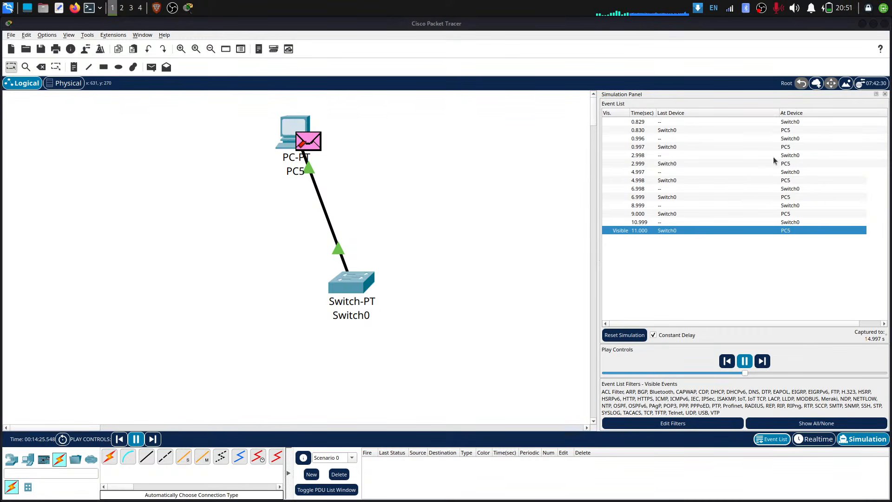
{"action": "left_click", "coordinate": [299, 129]}
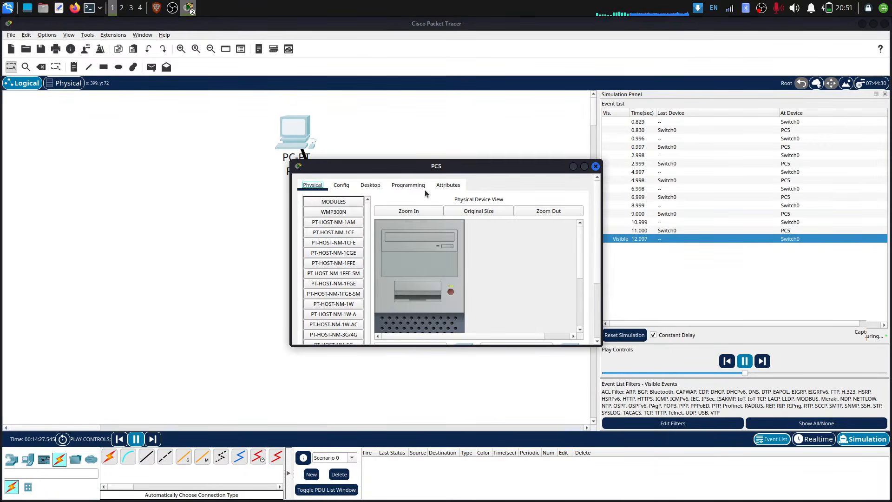
{"action": "left_click", "coordinate": [370, 186]}
{"action": "left_click", "coordinate": [454, 219]}
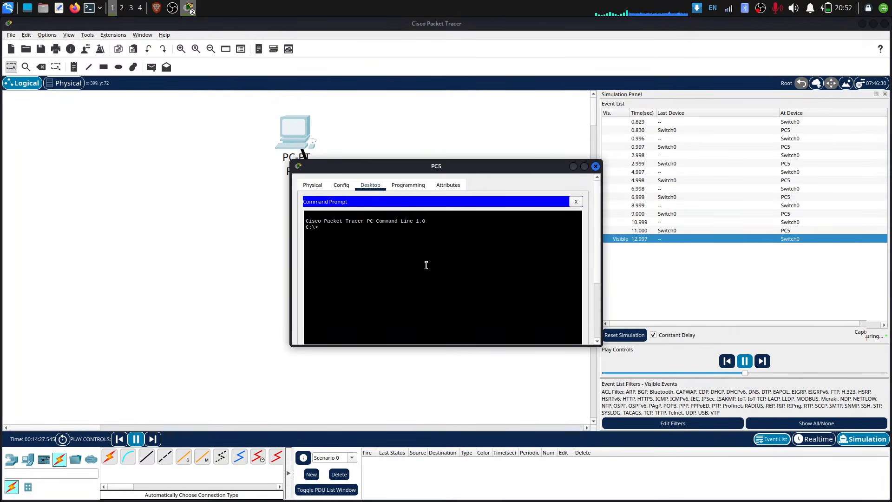
{"action": "type", "text": "ping"}
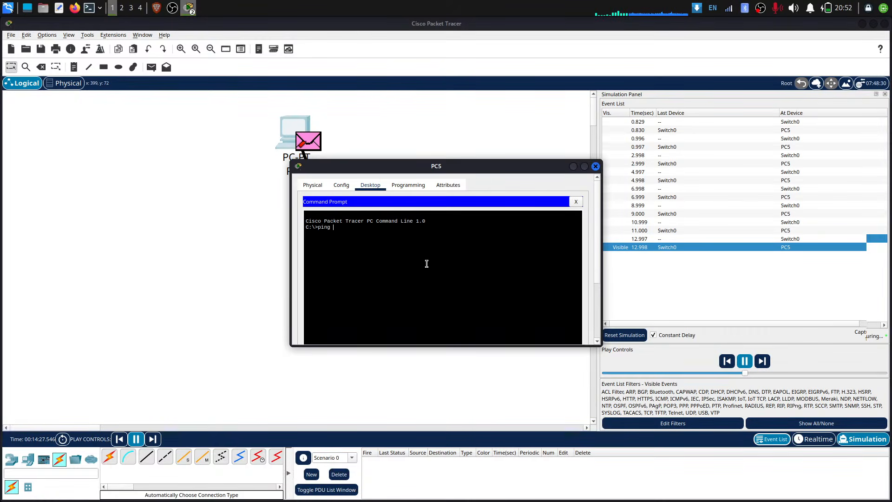
{"action": "left_click", "coordinate": [595, 165]}
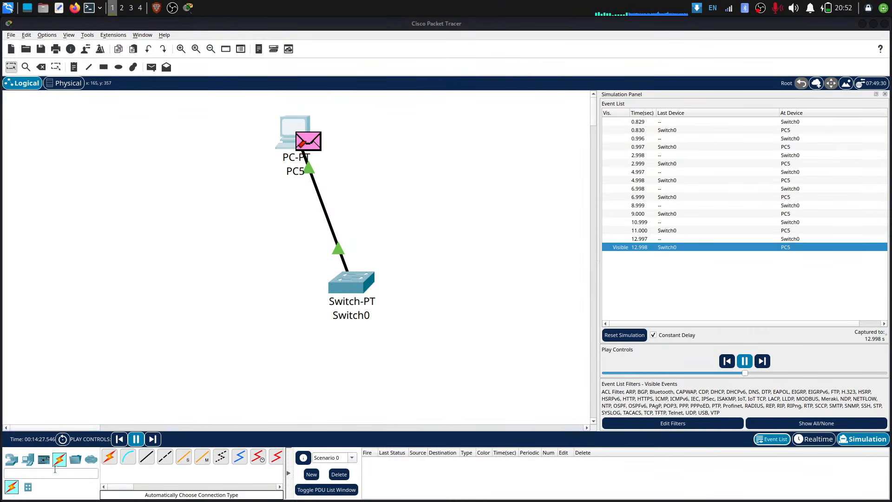
Add a second PC level with PC5, link it to Switch0 with an automatically chosen cable, and resume the simulation
{"action": "left_click", "coordinate": [28, 459]}
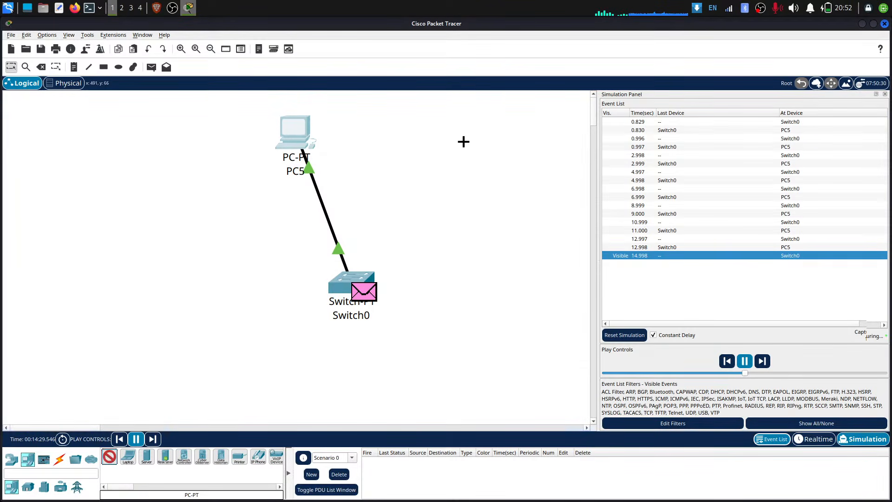
{"action": "left_click", "coordinate": [464, 141]}
{"action": "left_click", "coordinate": [59, 459]}
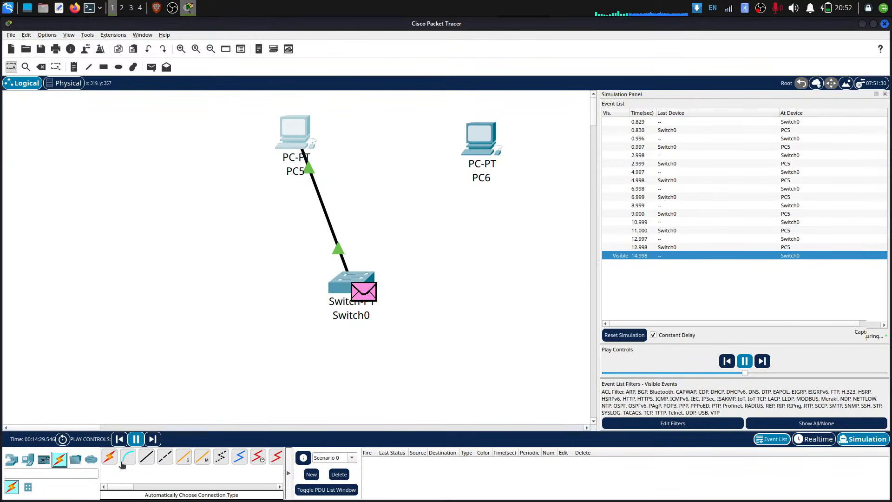
{"action": "left_click", "coordinate": [109, 457]}
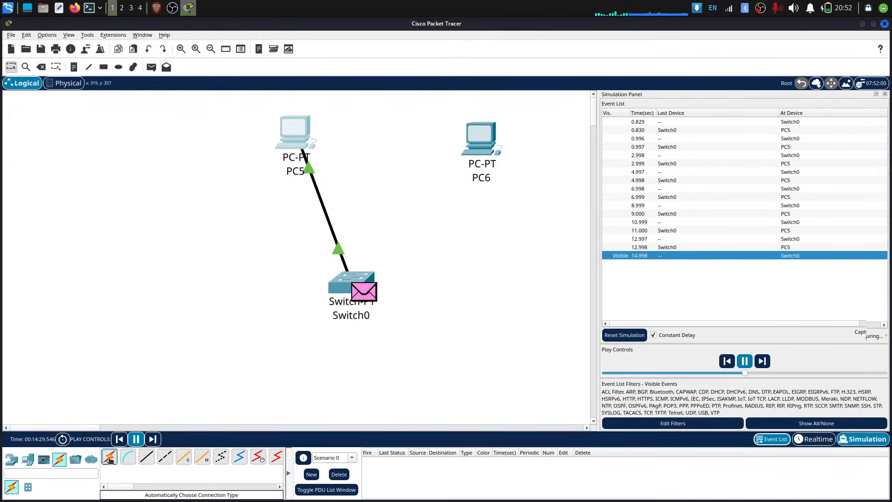
{"action": "left_click", "coordinate": [375, 286]}
{"action": "left_click", "coordinate": [476, 154]}
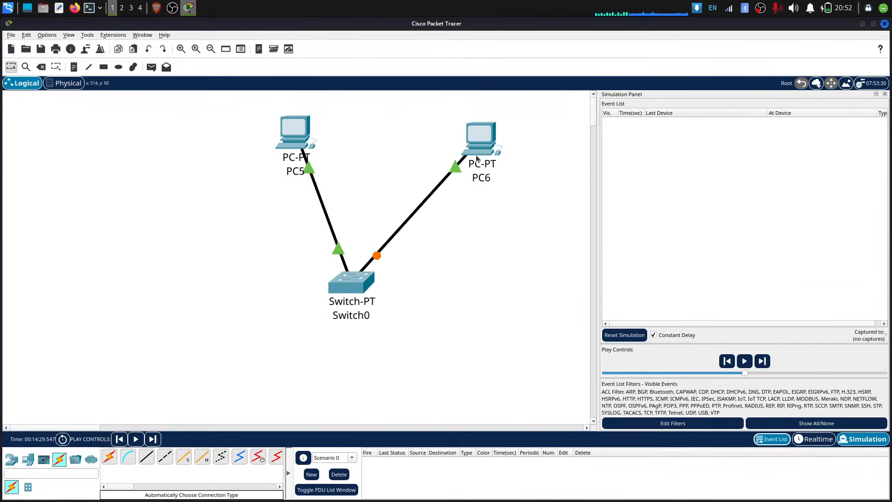
{"action": "left_click", "coordinate": [744, 361]}
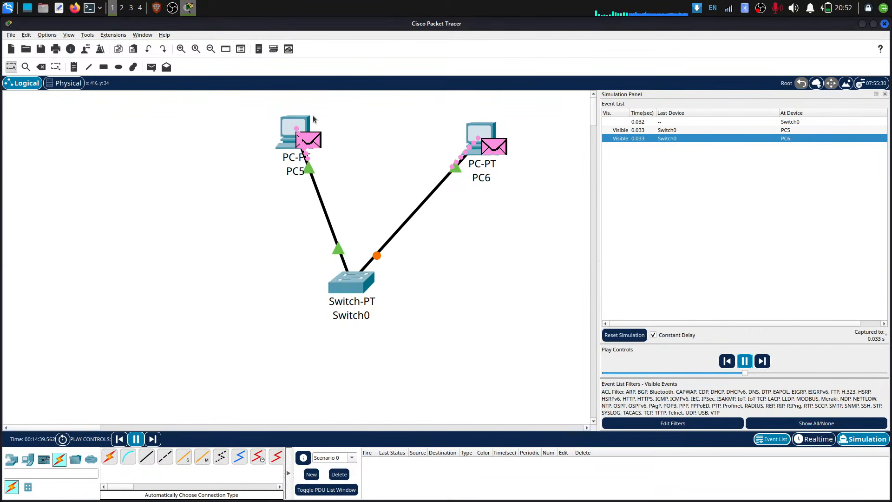
Open PC5's Command Prompt, move its window below the PCs, and begin entering a ping command
{"action": "mouse_move", "coordinate": [293, 130]}
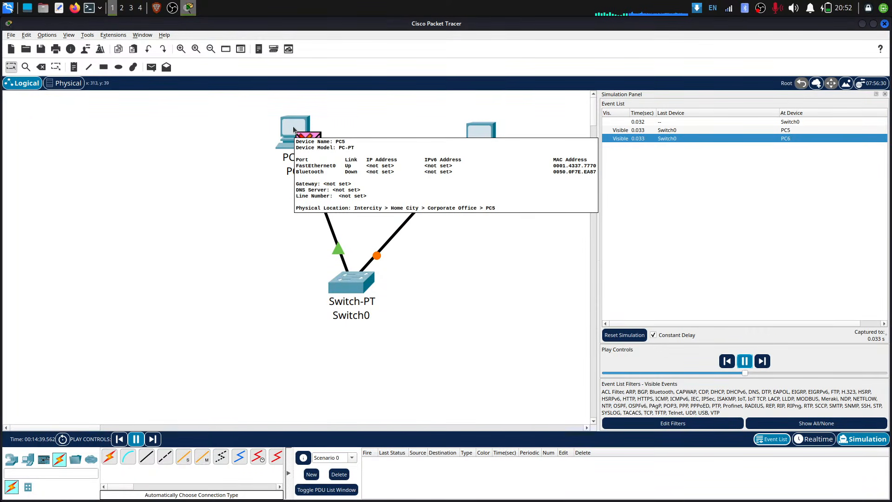
{"action": "left_click", "coordinate": [293, 125]}
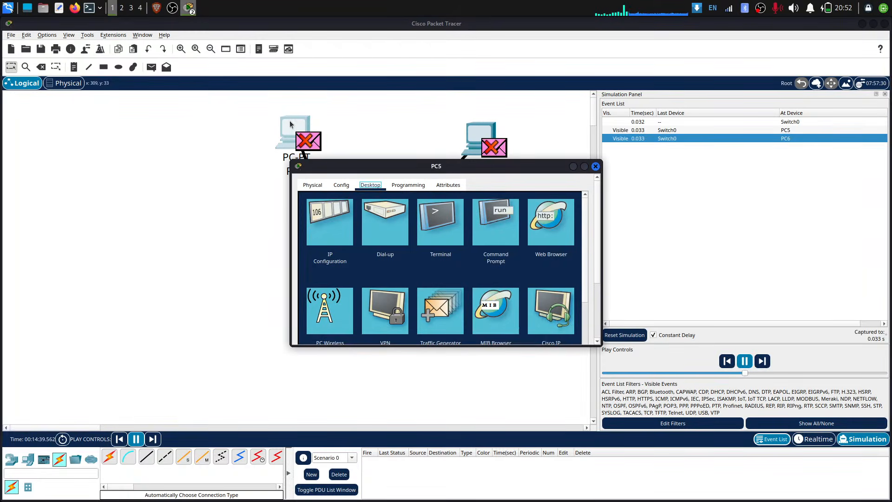
{"action": "left_click", "coordinate": [517, 232]}
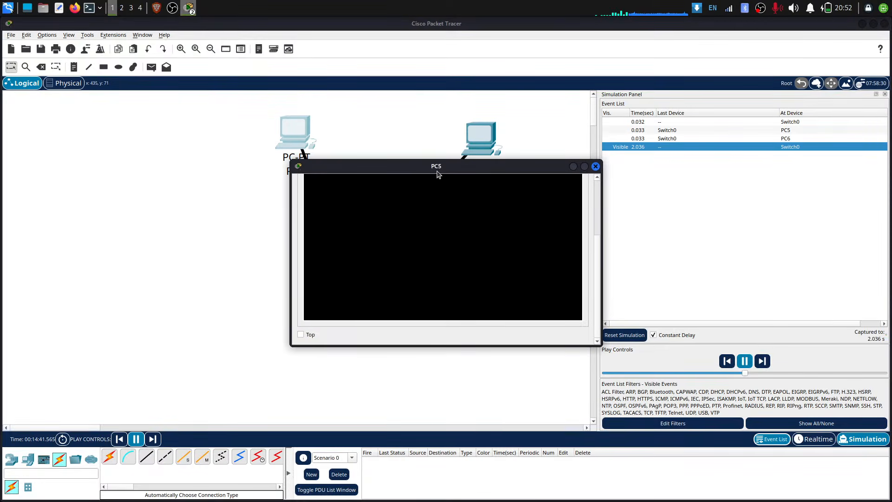
{"action": "left_click_drag", "start_coordinate": [437, 171], "coordinate": [423, 307]}
{"action": "scroll", "coordinate": [427, 320], "scroll_direction": "up", "scroll_amount": 5}
{"action": "scroll", "coordinate": [421, 341], "scroll_direction": "down", "scroll_amount": 1}
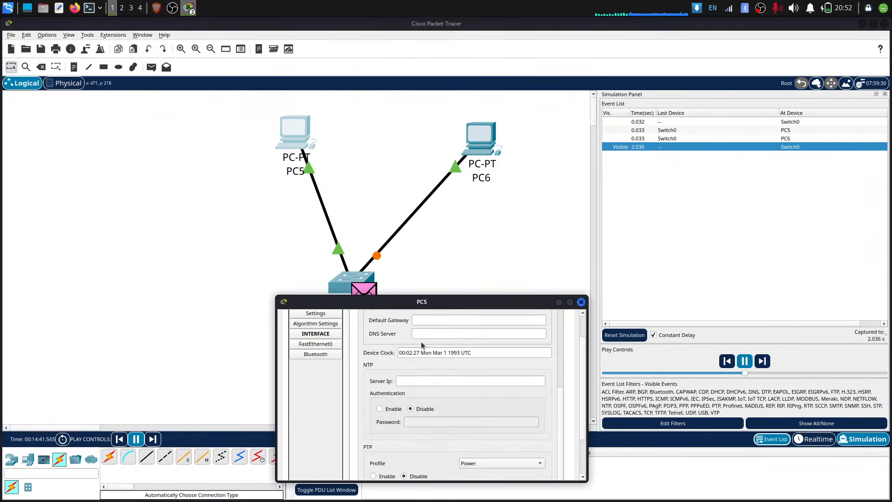
{"action": "scroll", "coordinate": [420, 341], "scroll_direction": "up", "scroll_amount": 5}
{"action": "left_click", "coordinate": [357, 321]}
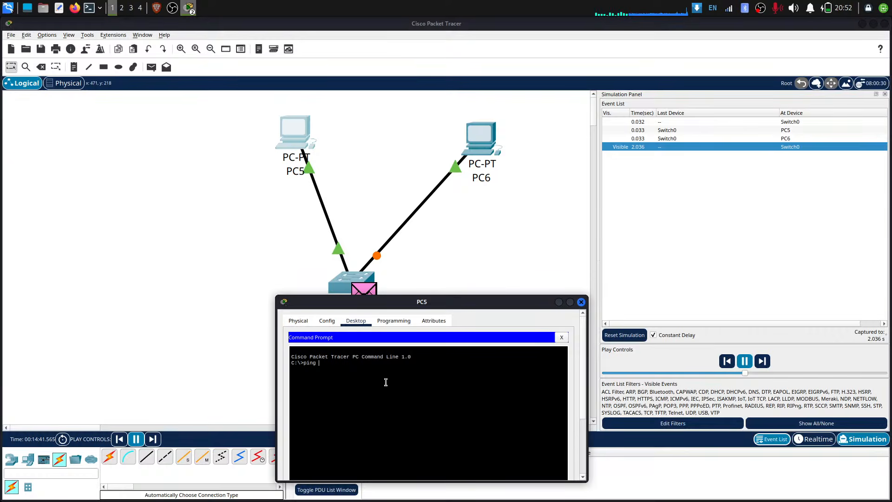
{"action": "type", "text": "1"}
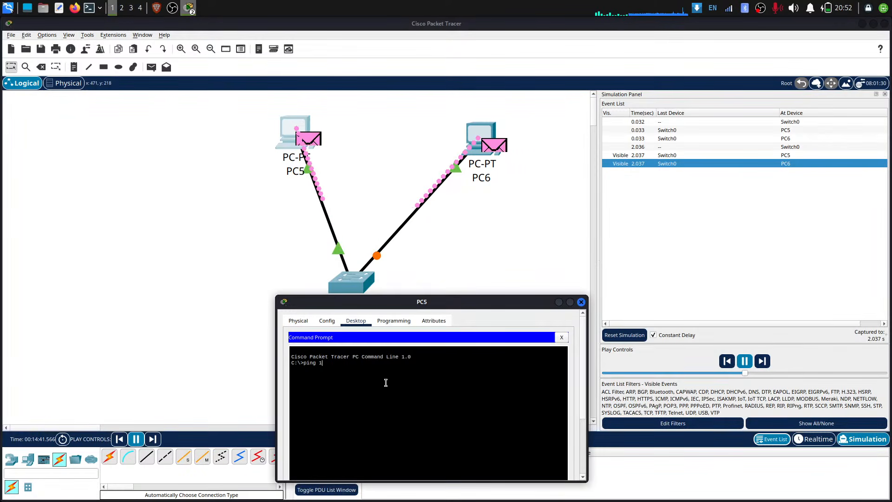
Close PC5's Command Prompt and configure PC5 with static IPv4 address 192.168.1.1 and subnet mask 255.255.255.0
{"action": "left_click", "coordinate": [330, 322]}
{"action": "left_click", "coordinate": [355, 321]}
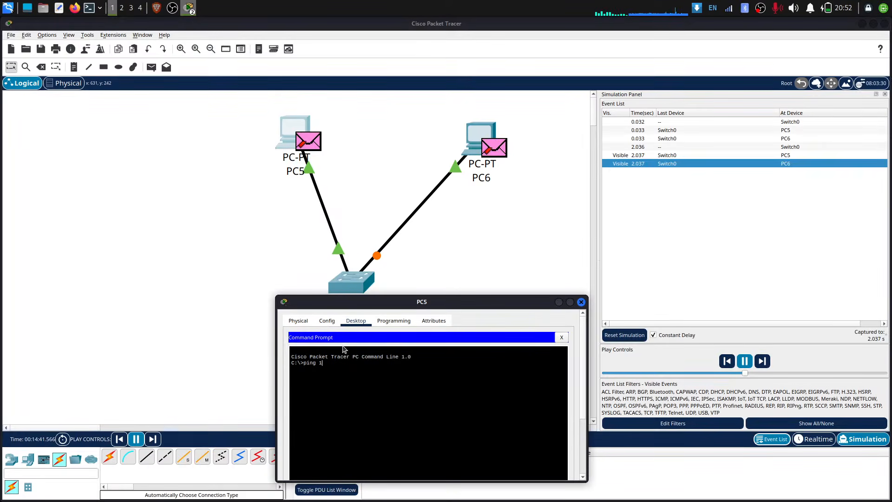
{"action": "left_click", "coordinate": [375, 321]}
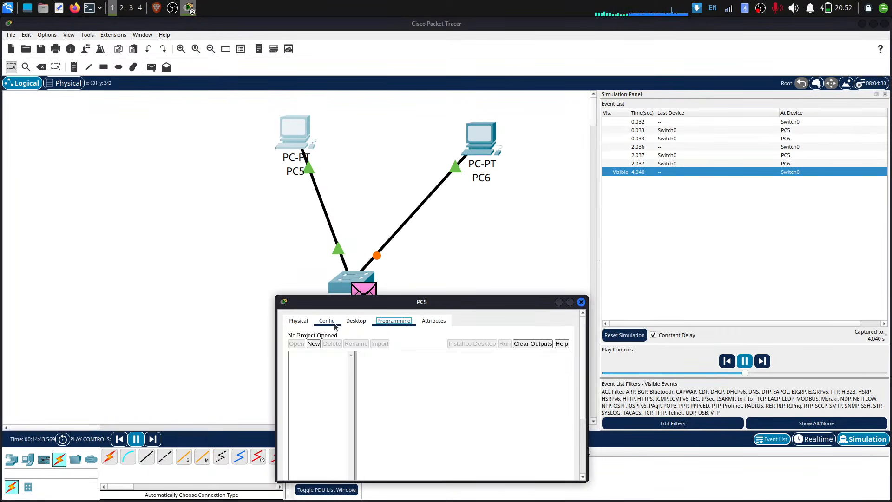
{"action": "left_click", "coordinate": [328, 321]}
{"action": "left_click", "coordinate": [364, 321]}
{"action": "left_click", "coordinate": [554, 336]}
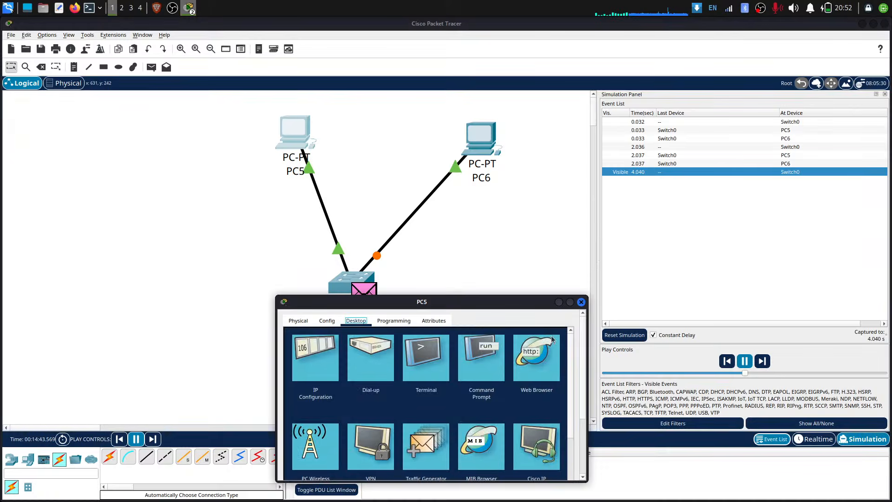
{"action": "left_click", "coordinate": [308, 360]}
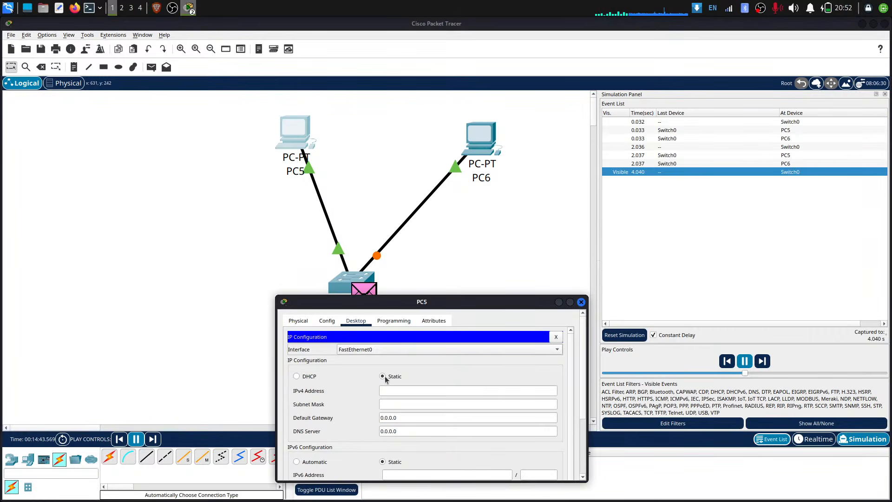
{"action": "left_click", "coordinate": [398, 391]}
{"action": "type", "text": "192.168.1.1"}
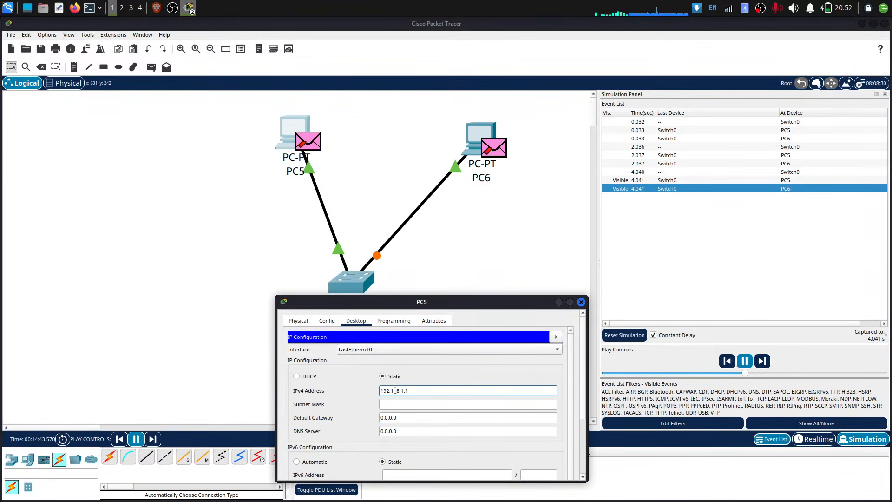
{"action": "left_click", "coordinate": [423, 403]}
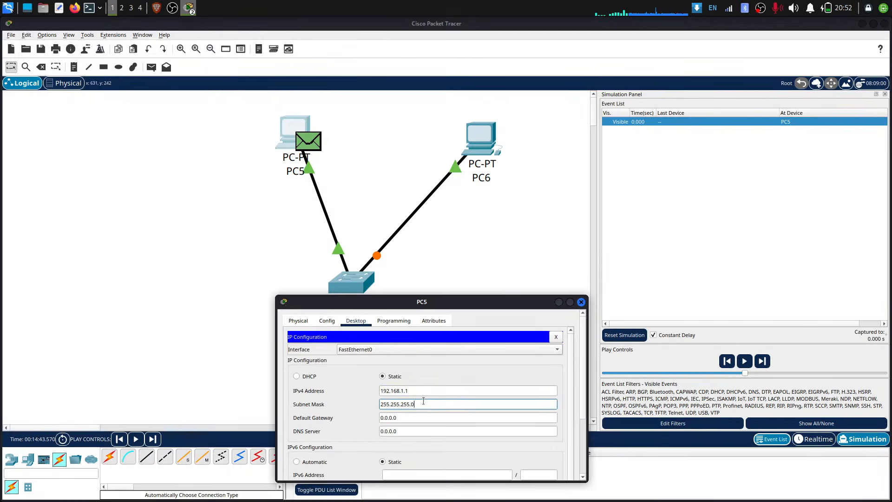
{"action": "left_click", "coordinate": [582, 303]}
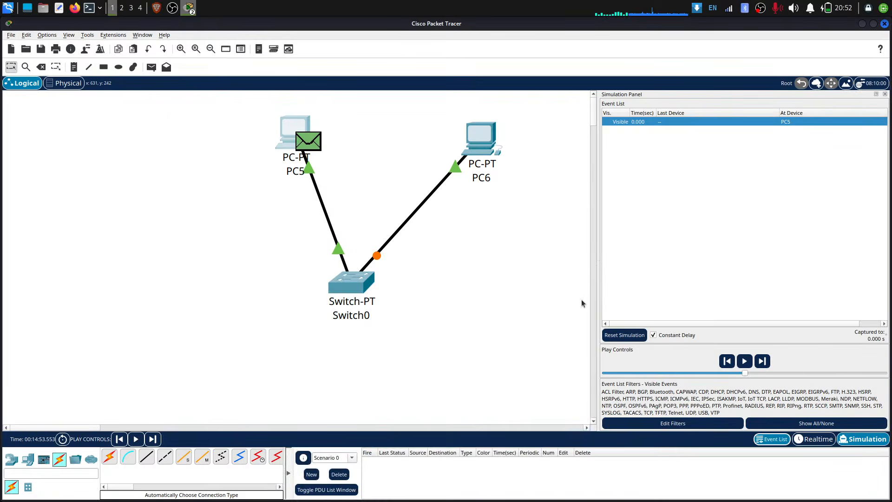
Configure PC6 with static IPv4 address 192.168.1.2 and subnet mask 255.255.255.0, and close its window
{"action": "left_click", "coordinate": [492, 139]}
{"action": "left_click", "coordinate": [374, 185]}
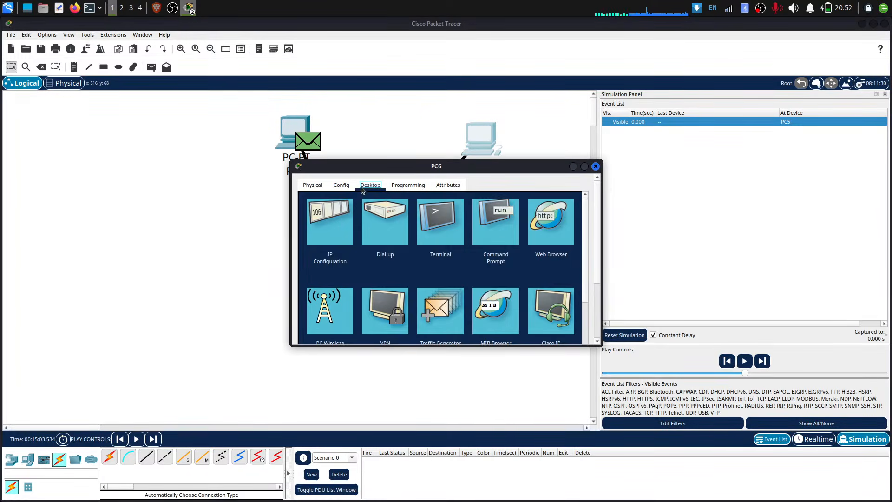
{"action": "left_click", "coordinate": [341, 224]}
{"action": "left_click", "coordinate": [413, 256]}
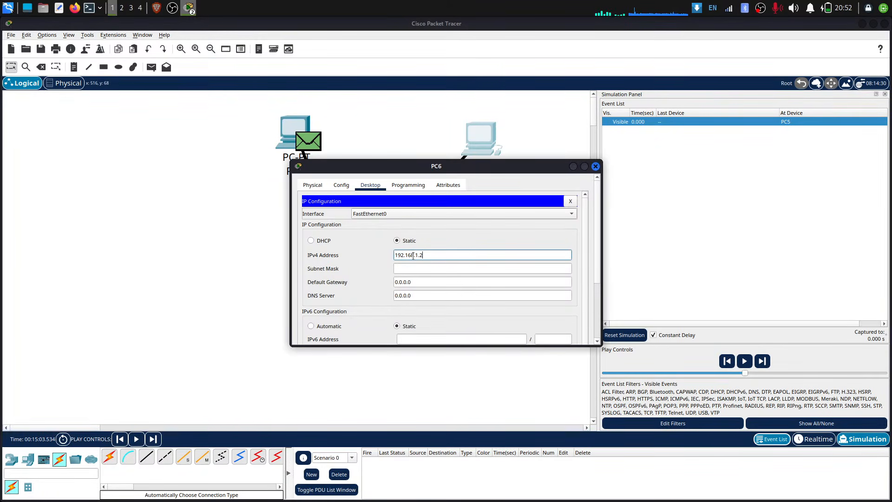
{"action": "left_click", "coordinate": [478, 267]}
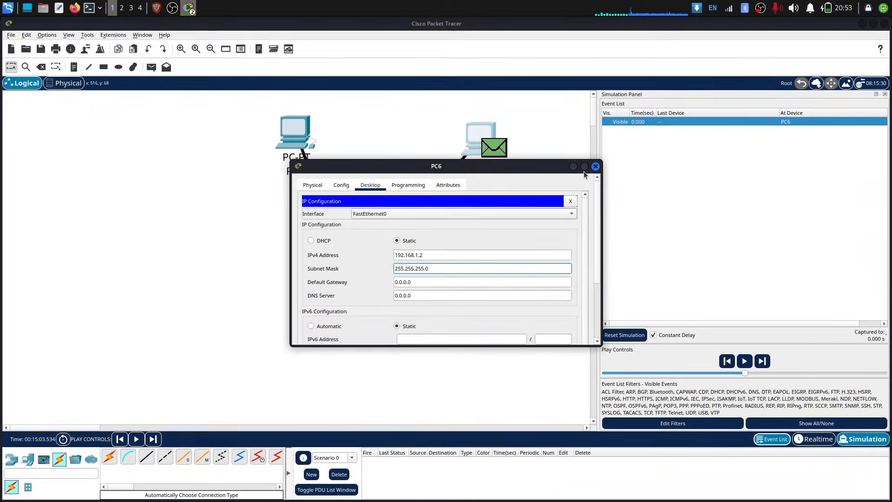
{"action": "left_click", "coordinate": [596, 167]}
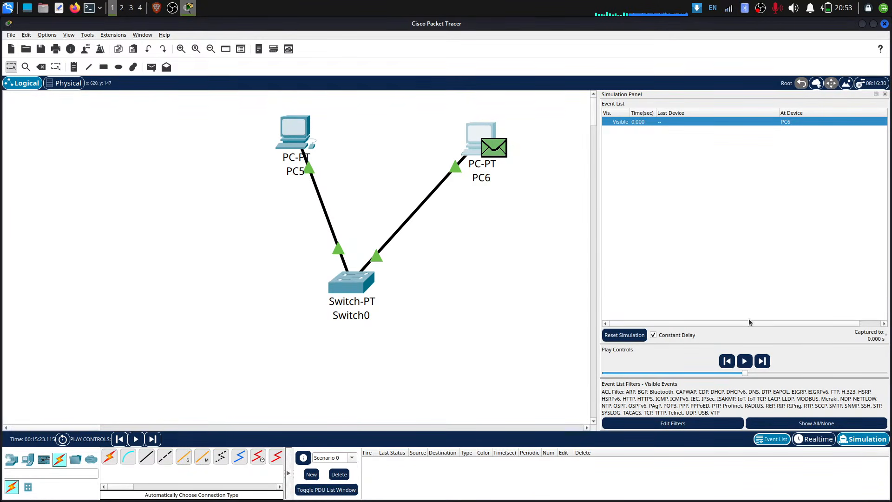
Play the simulation and widen the event list to show the Type column, narrowing the At Device column
{"action": "left_click", "coordinate": [744, 361]}
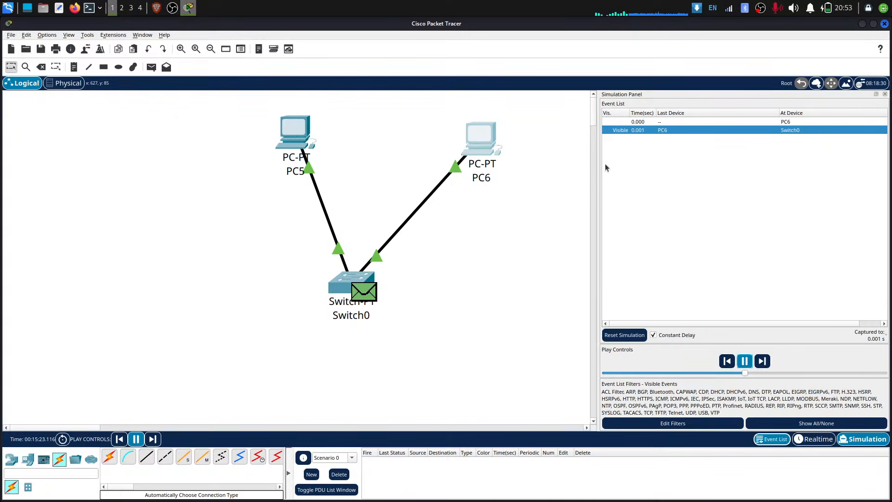
{"action": "left_click_drag", "start_coordinate": [598, 162], "coordinate": [529, 163]}
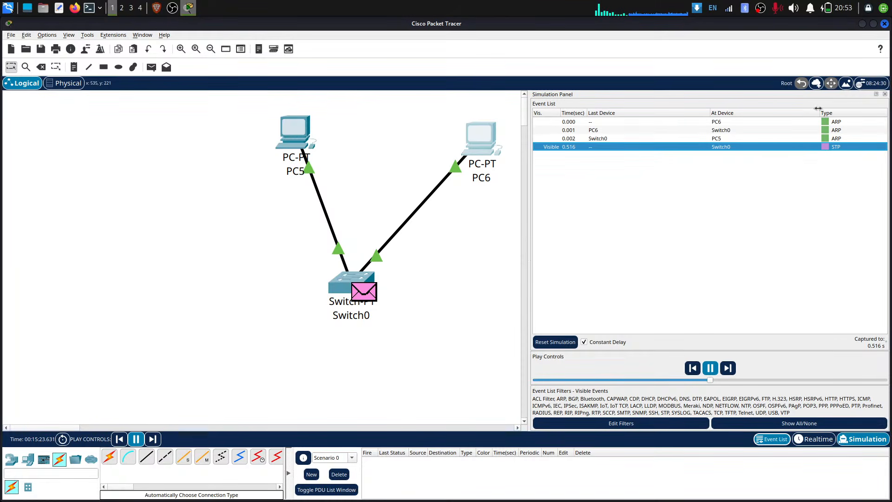
{"action": "left_click_drag", "start_coordinate": [819, 110], "coordinate": [790, 115]}
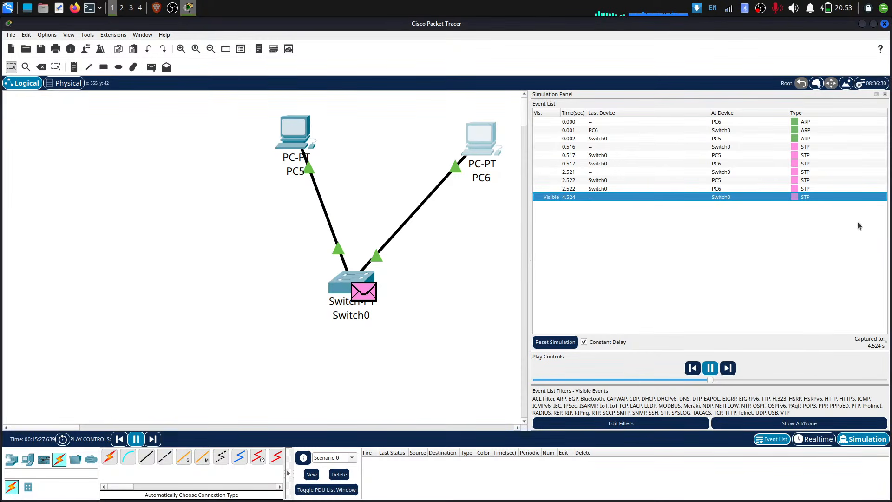
Filter the IPv4 simulation events to ARP and ICMP only, excluding DNS, BGP, EIGRP, OSPF, DHCP, HSRP and RIP
{"action": "left_click", "coordinate": [634, 426]}
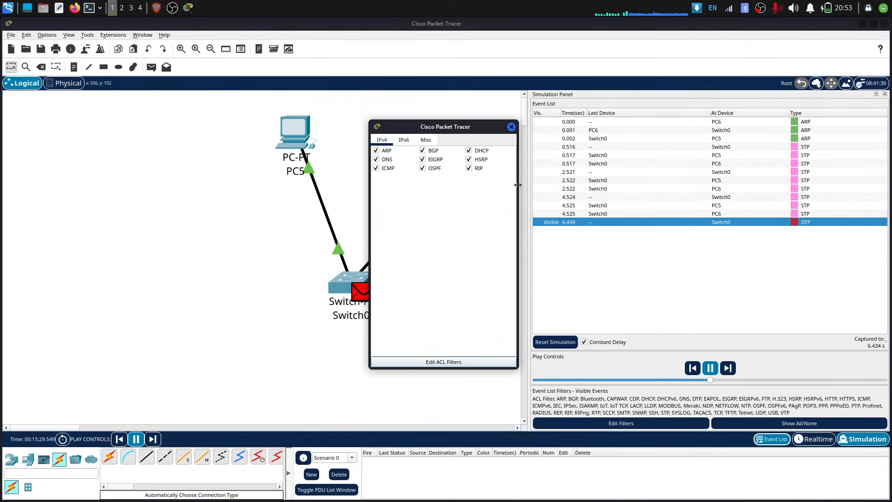
{"action": "left_click_drag", "start_coordinate": [519, 186], "coordinate": [628, 186]}
{"action": "left_click_drag", "start_coordinate": [462, 128], "coordinate": [438, 183]}
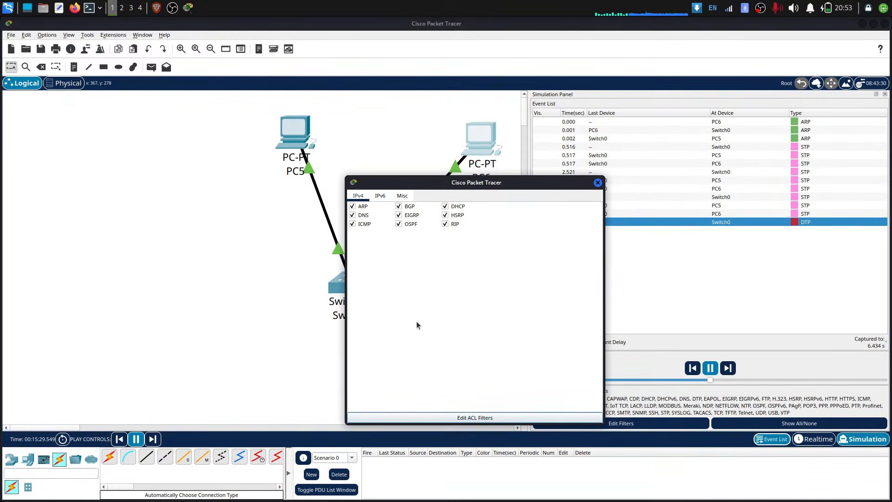
{"action": "left_click", "coordinate": [363, 216]}
{"action": "left_click", "coordinate": [353, 216]}
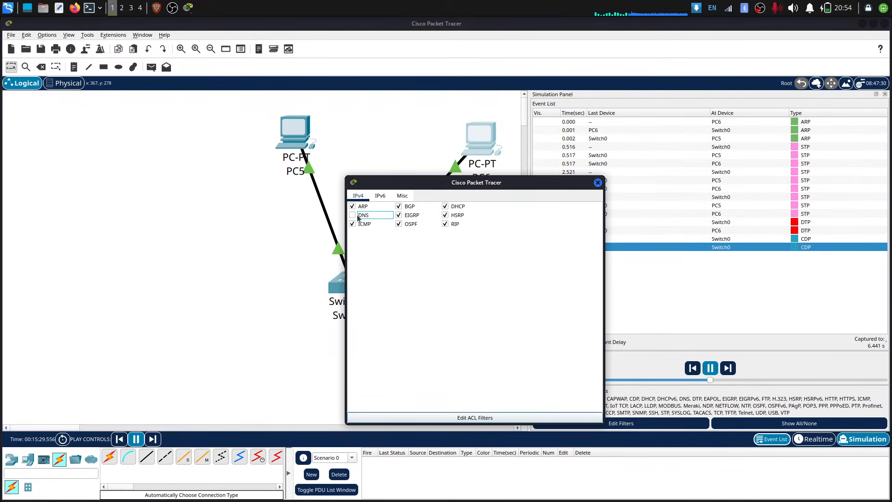
{"action": "left_click", "coordinate": [398, 207]}
{"action": "left_click", "coordinate": [399, 216]}
{"action": "left_click", "coordinate": [446, 224]}
{"action": "left_click", "coordinate": [445, 206]}
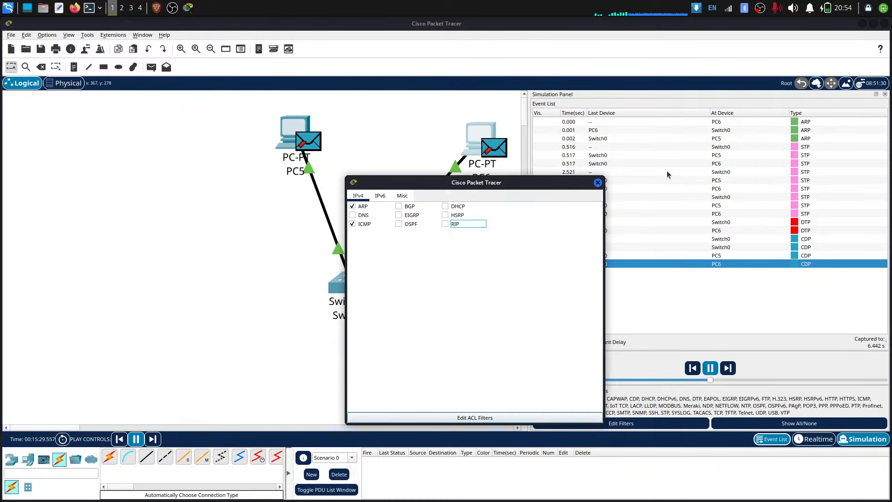
{"action": "left_click", "coordinate": [598, 182]}
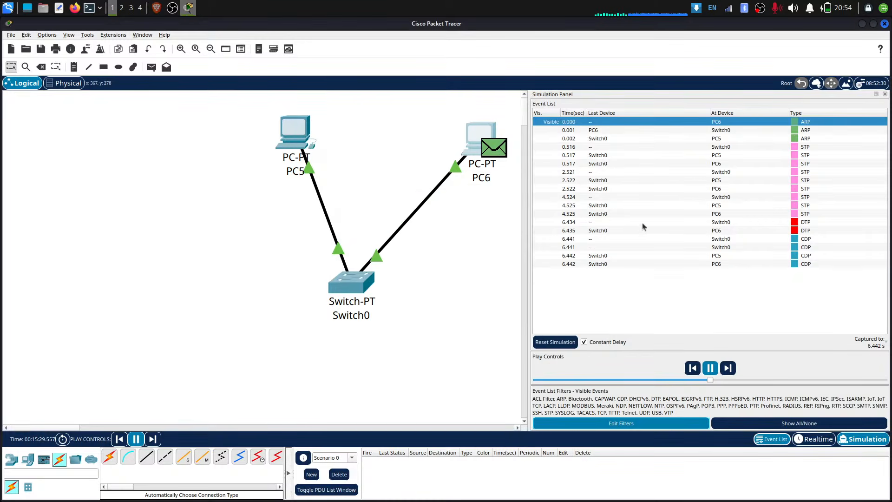
Reset the simulation to clear the captured events and start playing it again
{"action": "left_click", "coordinate": [712, 369]}
{"action": "left_click", "coordinate": [712, 369]}
{"action": "left_click", "coordinate": [712, 369]}
{"action": "left_click", "coordinate": [560, 342]}
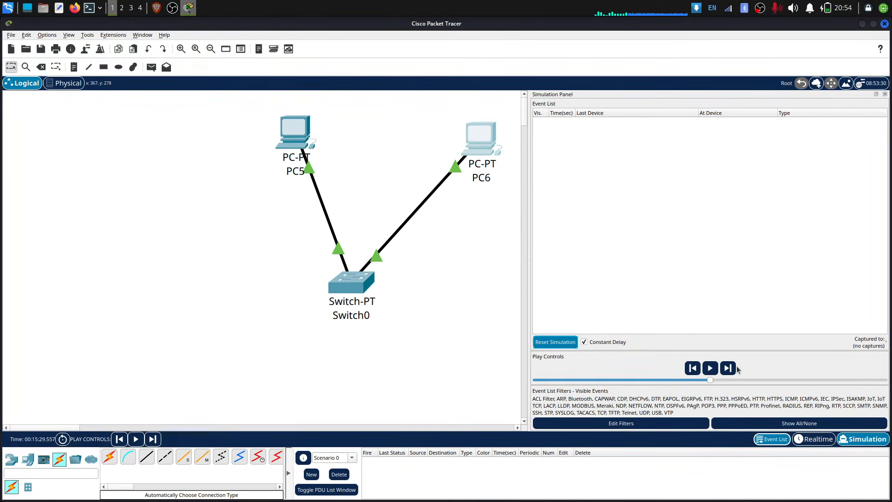
{"action": "left_click", "coordinate": [710, 368]}
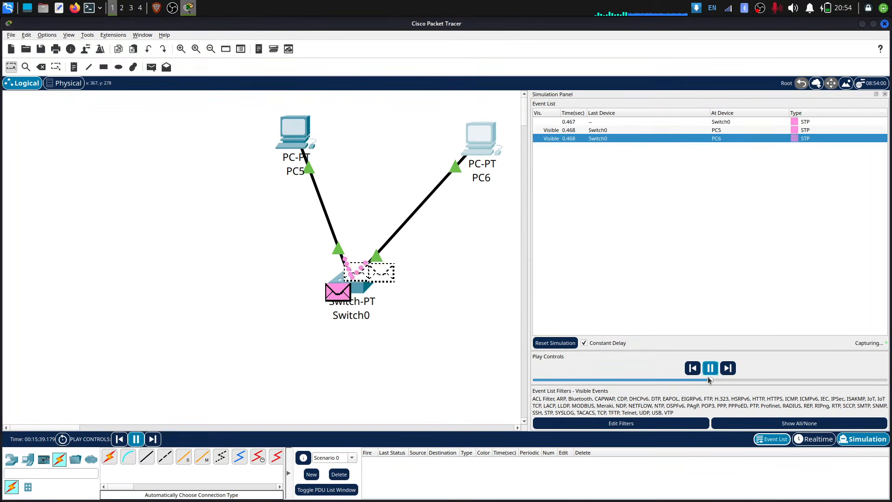
Open the ACL filter editor from the event filters and delete the entry named ACL Filter
{"action": "left_click", "coordinate": [633, 422]}
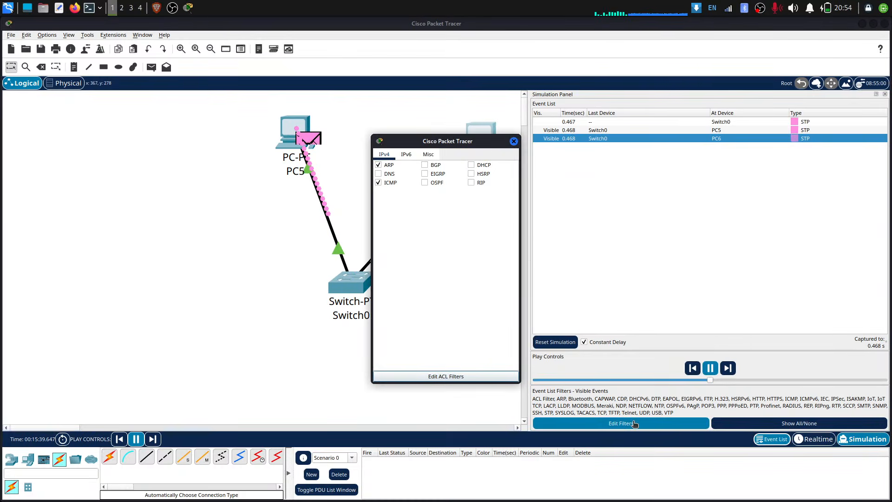
{"action": "left_click", "coordinate": [452, 378]}
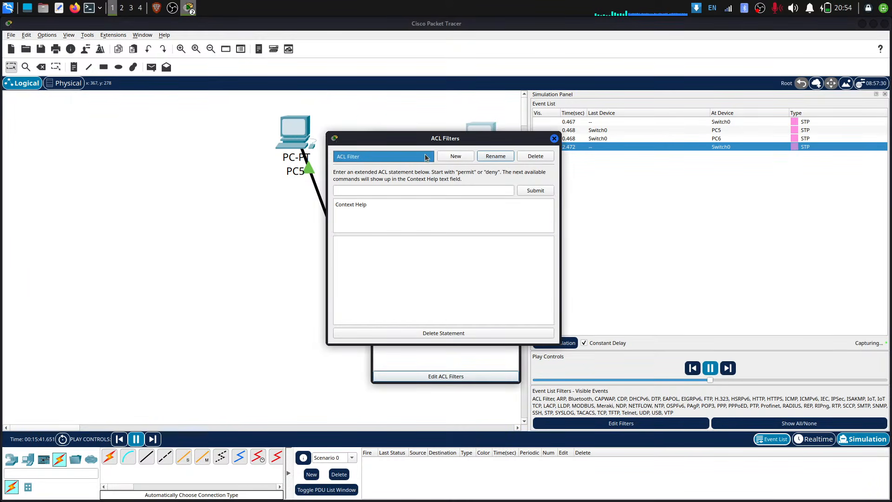
{"action": "left_click", "coordinate": [535, 158]}
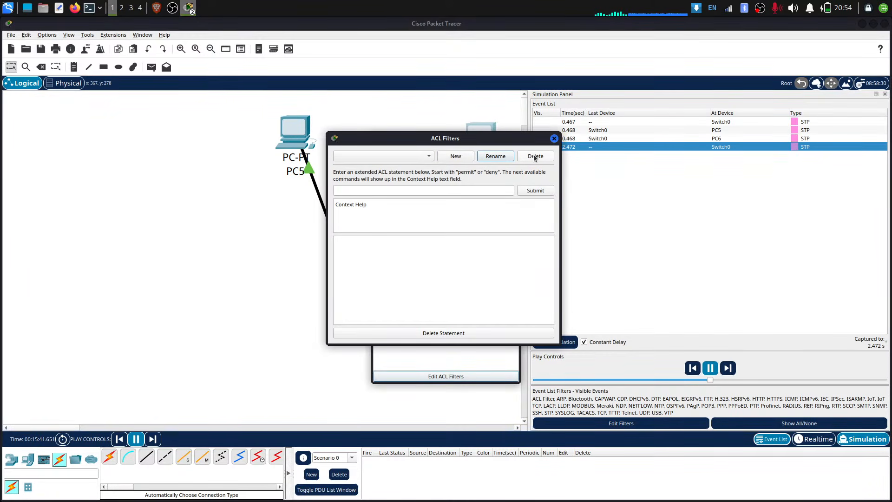
Close the ACL filter editor, review the IPv4 and IPv6 event filter selections, and close the filter window
{"action": "left_click", "coordinate": [553, 139]}
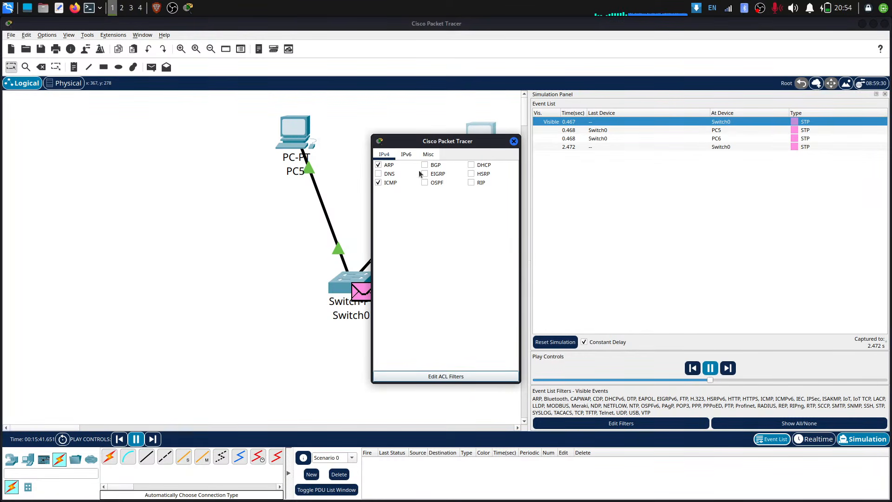
{"action": "left_click", "coordinate": [406, 154]}
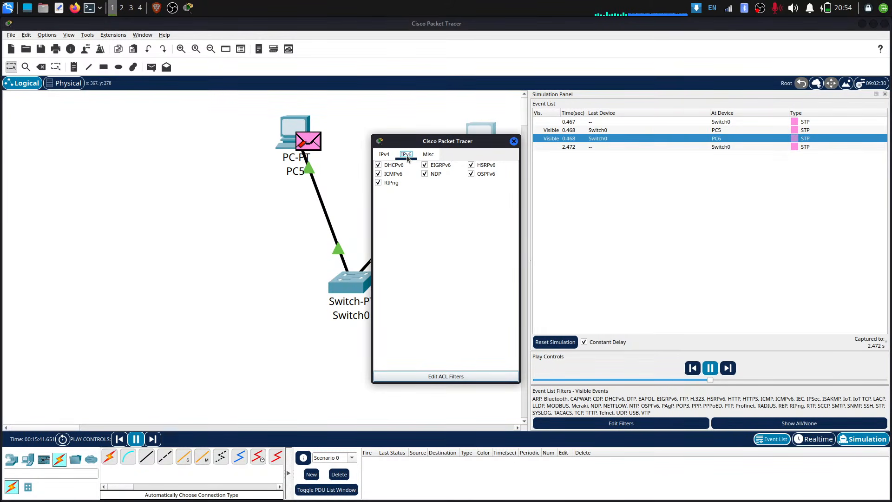
{"action": "left_click", "coordinate": [386, 154]}
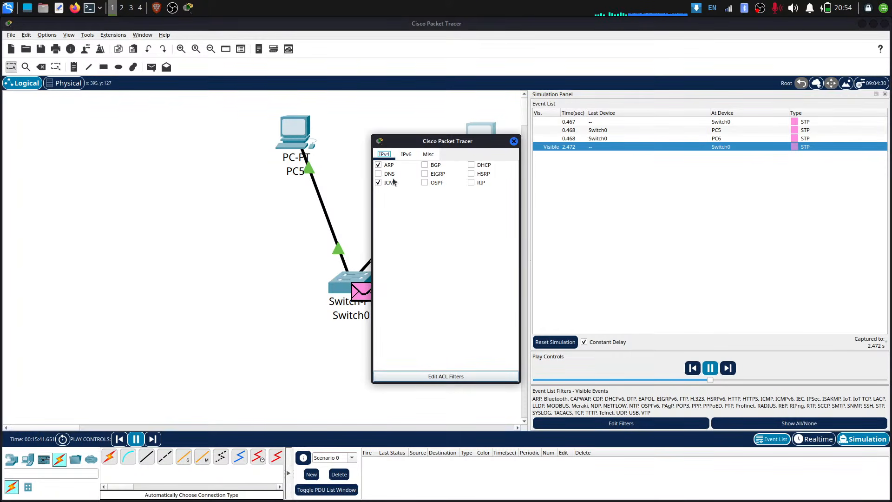
{"action": "left_click", "coordinate": [513, 141]}
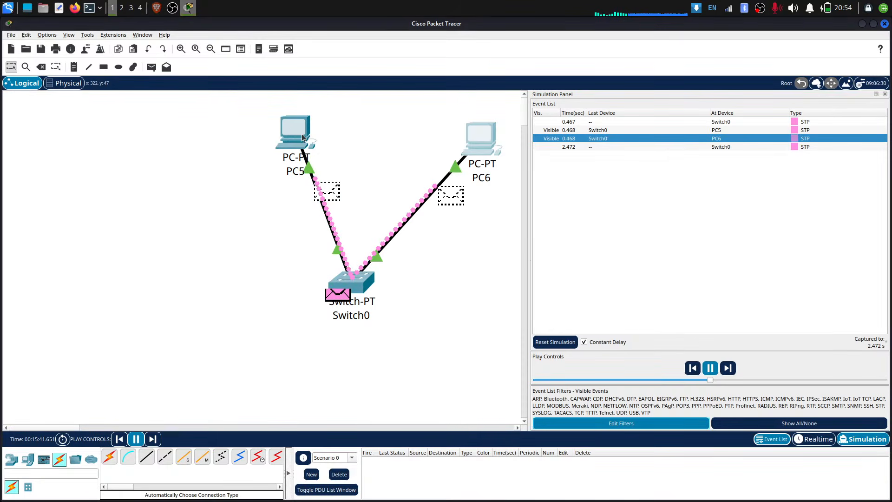
Ping 192.168.1.2 from PC5's command prompt and close the PC5 window to leave the topology and event list in view
{"action": "left_click", "coordinate": [304, 136]}
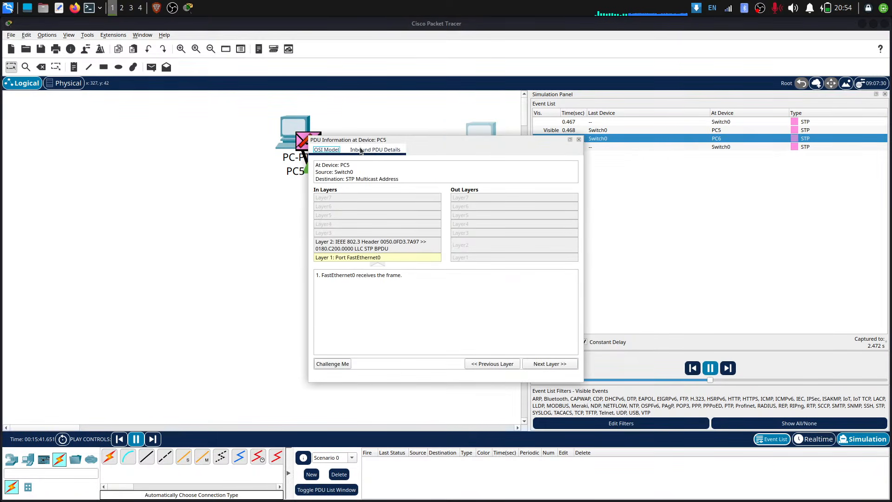
{"action": "left_click", "coordinate": [579, 139]}
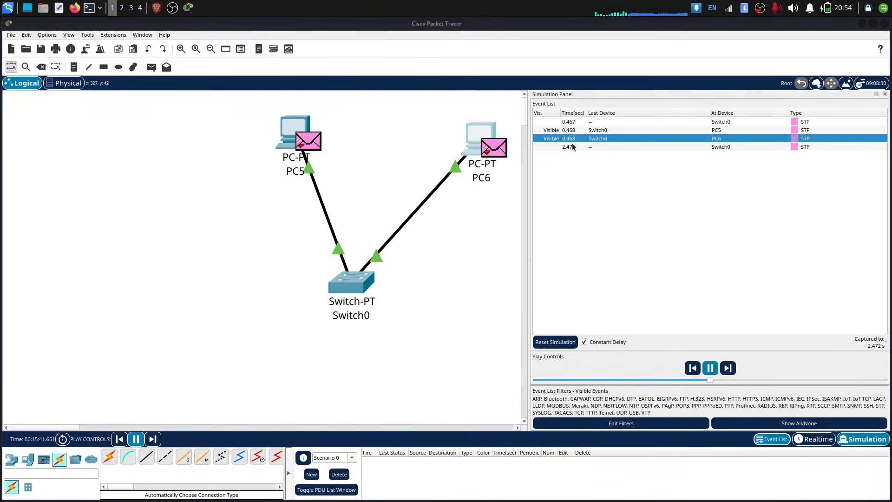
{"action": "left_click", "coordinate": [290, 121]}
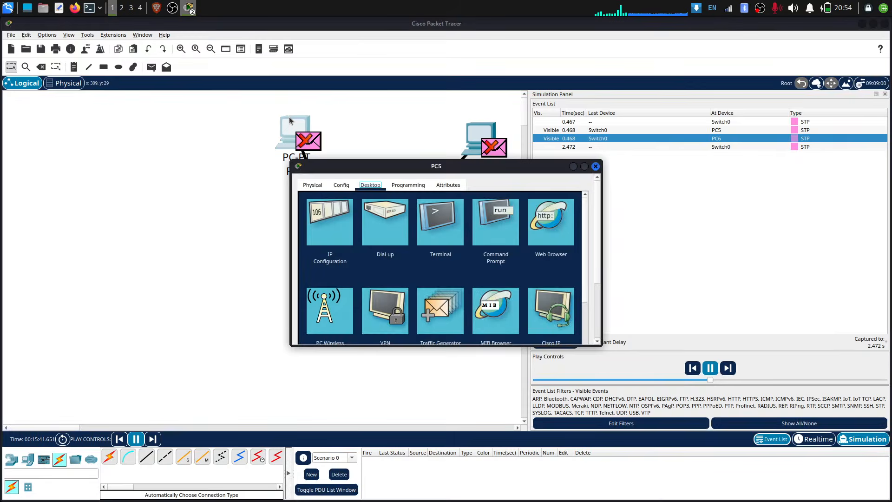
{"action": "left_click", "coordinate": [486, 216]}
{"action": "type", "text": "ping 192.16"}
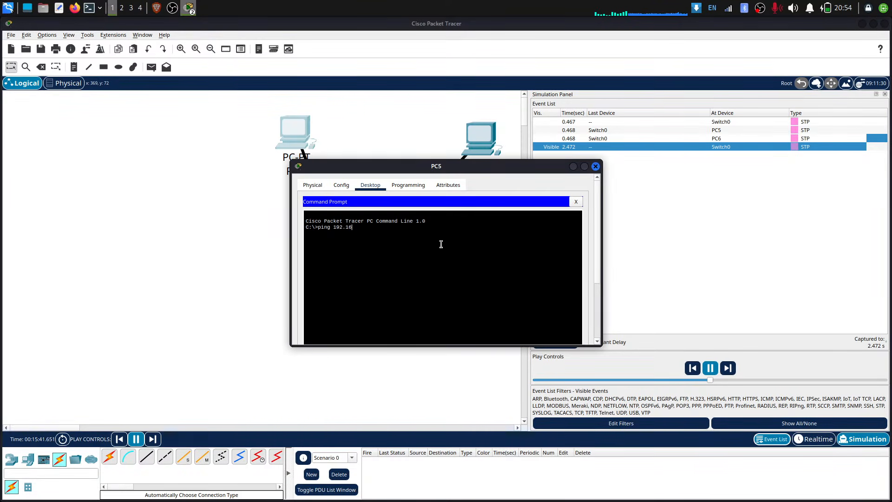
{"action": "type", "text": "8.1.2"}
{"action": "key", "text": "Return"}
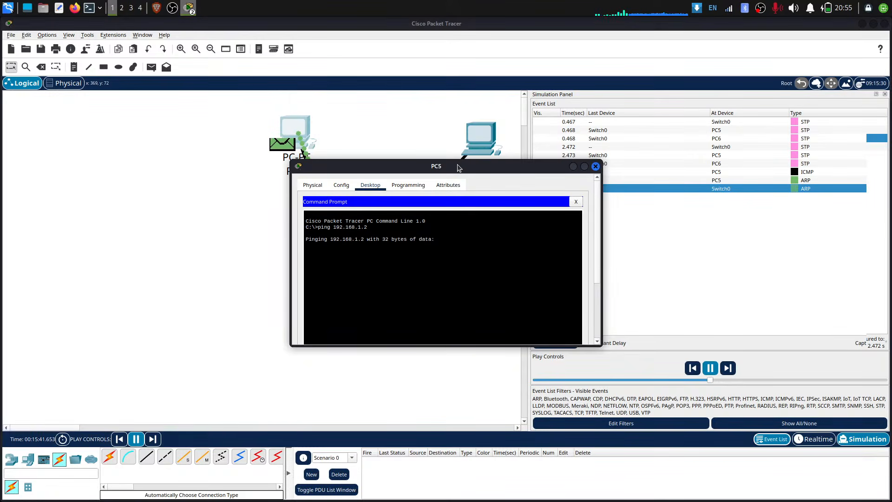
{"action": "left_click_drag", "start_coordinate": [458, 168], "coordinate": [523, 339]}
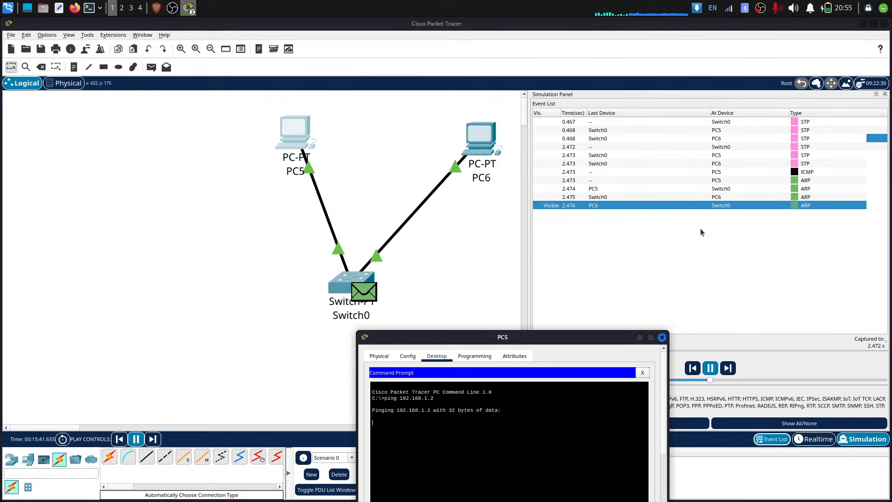
{"action": "left_click", "coordinate": [661, 337]}
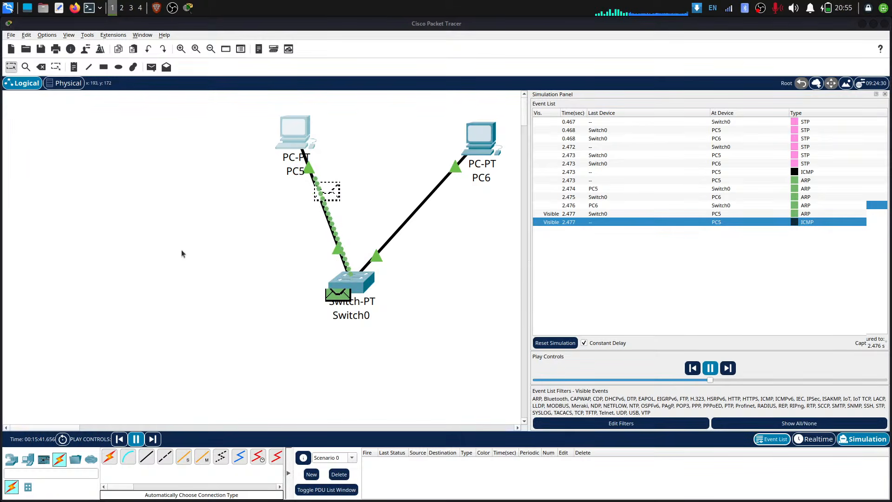
{"action": "left_click", "coordinate": [11, 37]}
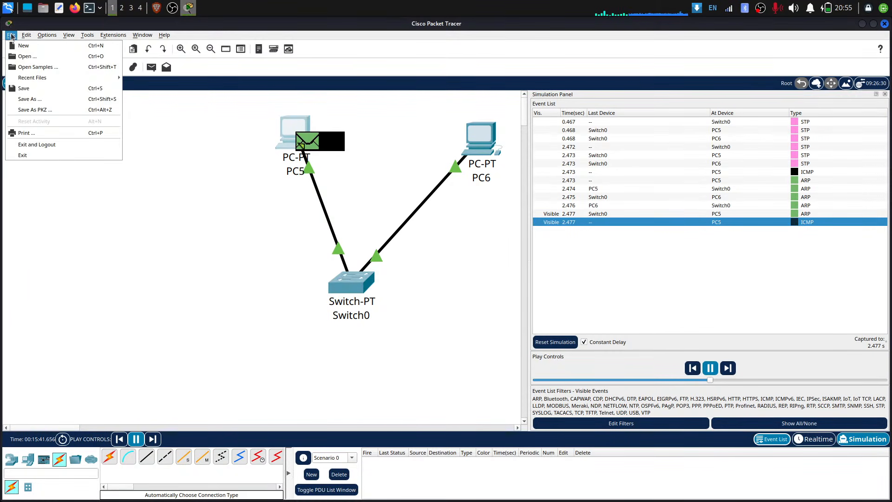
{"action": "mouse_move", "coordinate": [26, 41]}
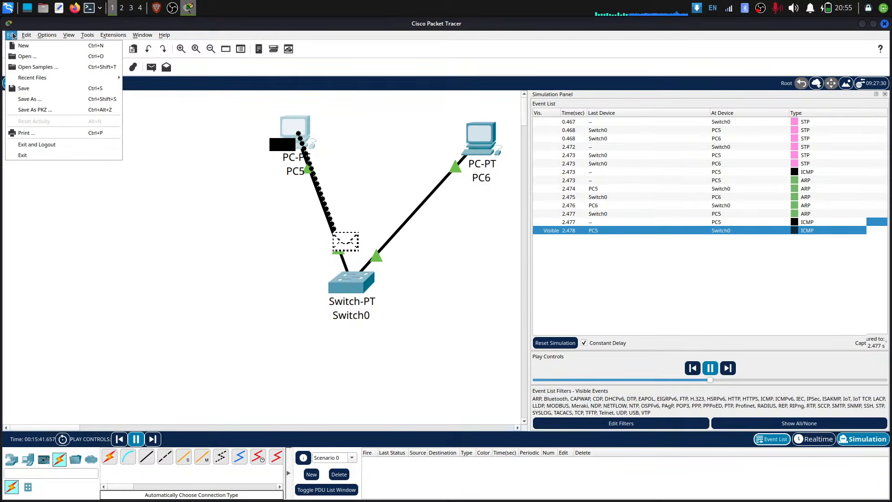
{"action": "mouse_move", "coordinate": [109, 31]}
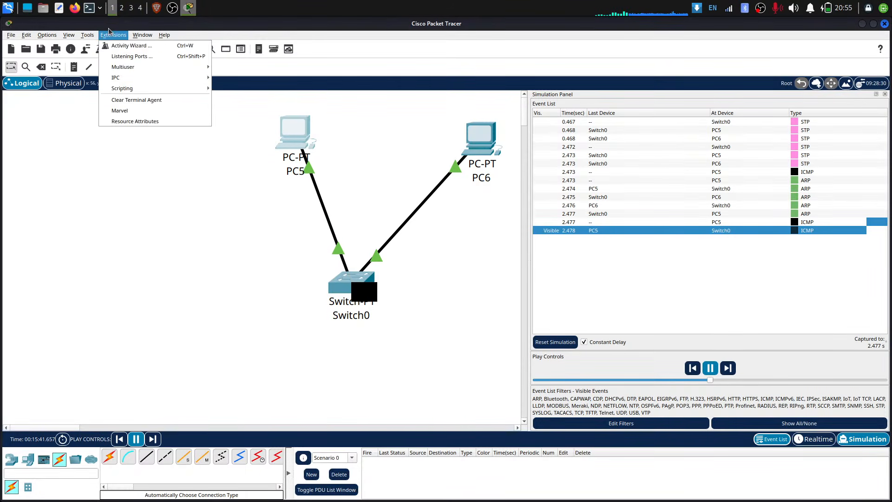
{"action": "left_click", "coordinate": [132, 23]}
{"action": "double_click", "coordinate": [409, 26]}
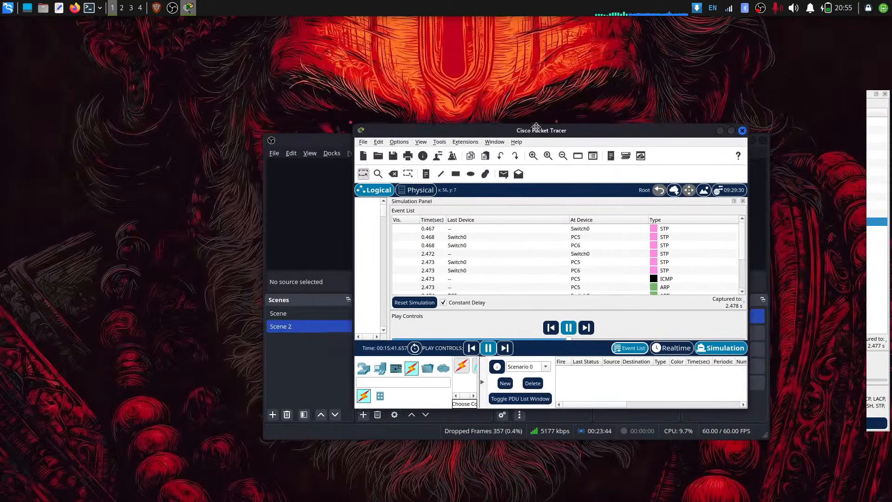
{"action": "left_click", "coordinate": [366, 140]}
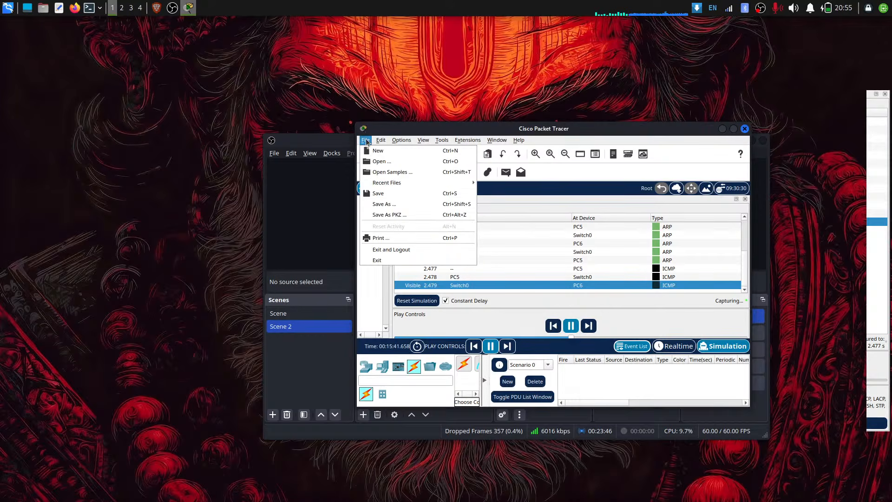
{"action": "left_click", "coordinate": [368, 140]}
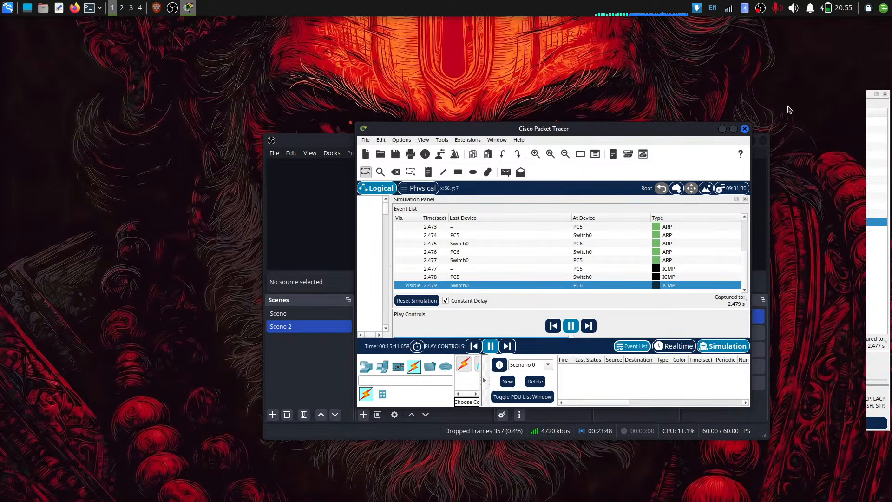
{"action": "left_click", "coordinate": [734, 129]}
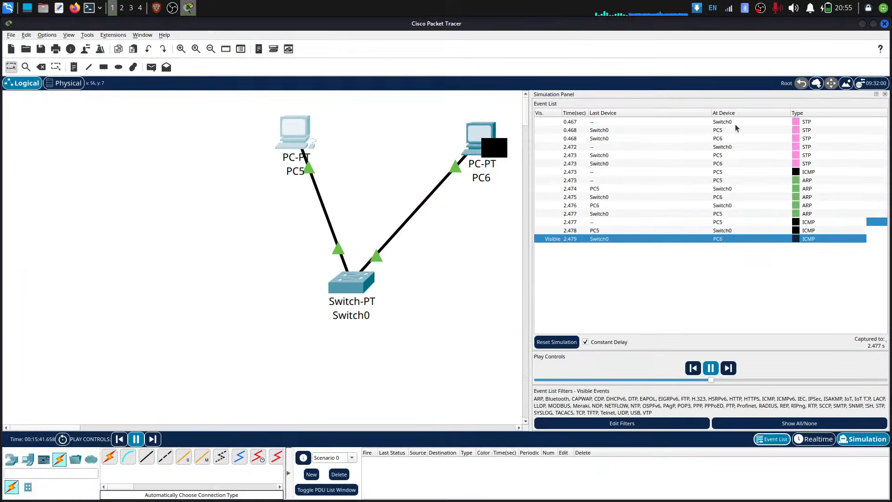
{"action": "left_click", "coordinate": [11, 35]}
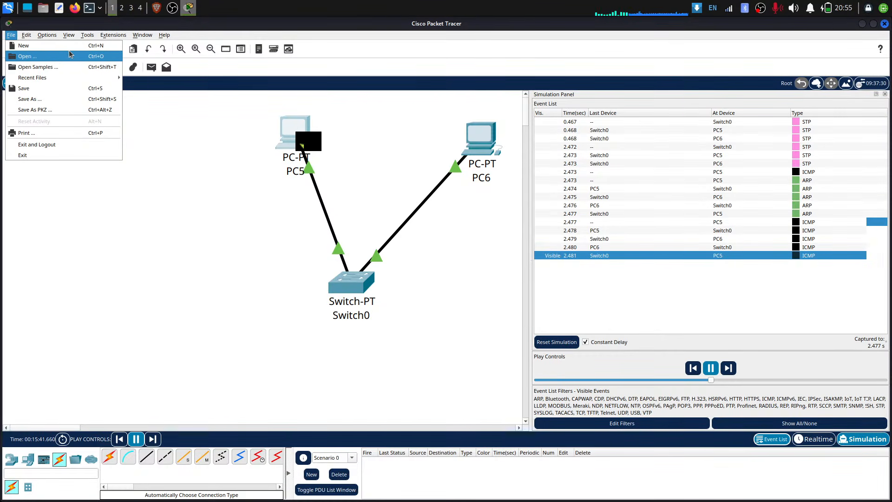
{"action": "left_click", "coordinate": [270, 227]}
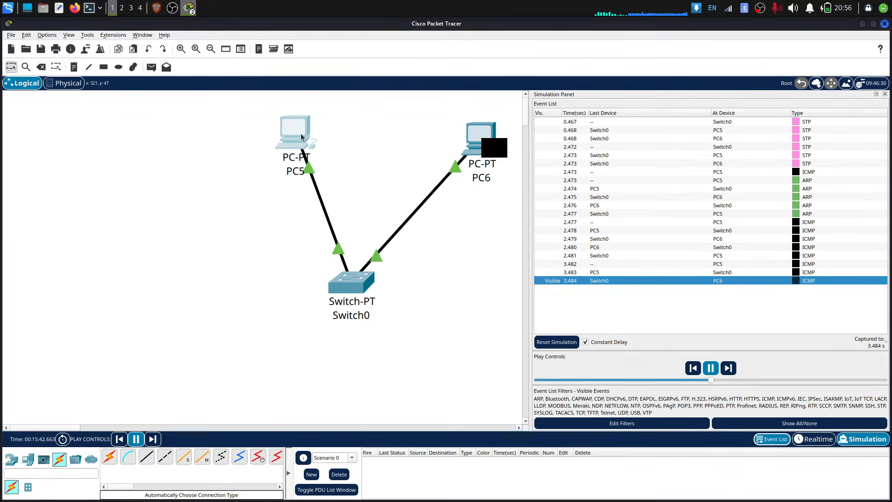
{"action": "left_click_drag", "start_coordinate": [232, 113], "coordinate": [409, 215]}
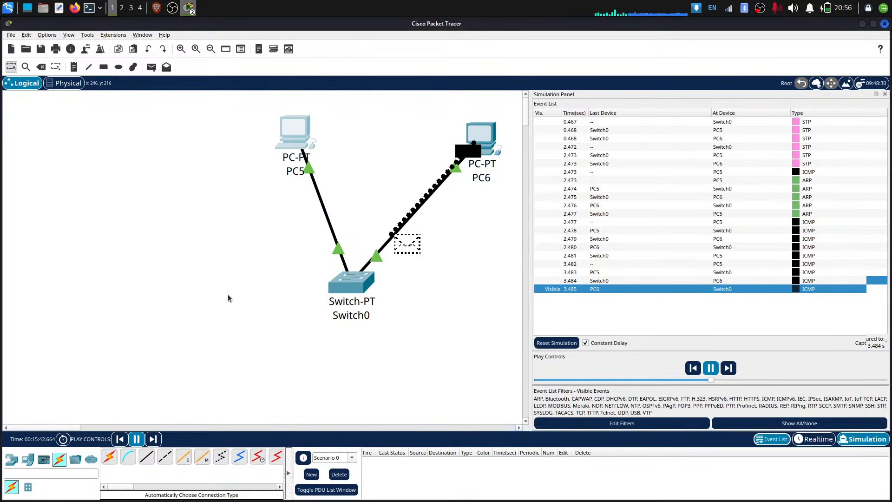
{"action": "left_click_drag", "start_coordinate": [188, 103], "coordinate": [493, 344]}
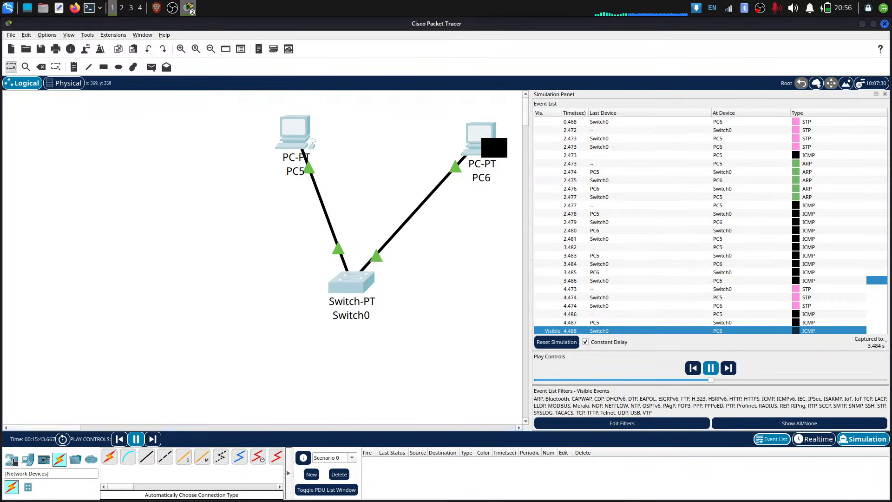
Pause the running simulation and switch the workspace to Realtime mode
{"action": "left_click", "coordinate": [35, 462]}
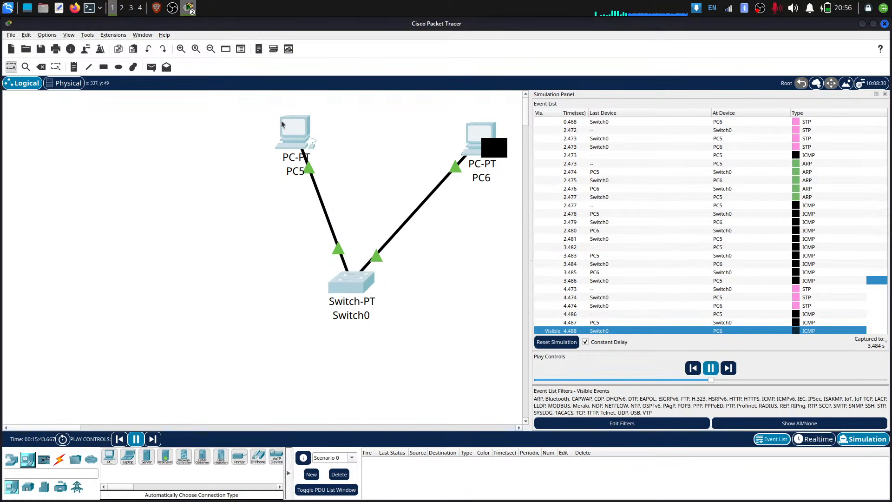
{"action": "left_click_drag", "start_coordinate": [225, 100], "coordinate": [500, 362]}
{"action": "left_click", "coordinate": [711, 368]}
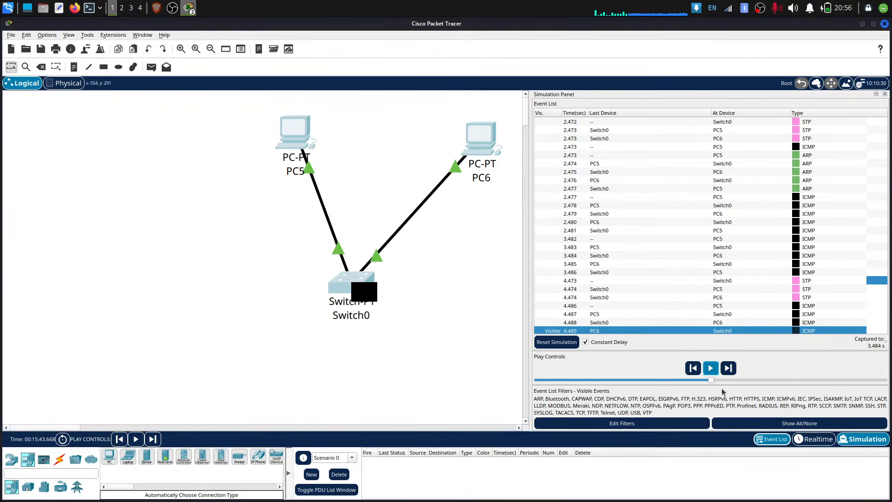
{"action": "left_click", "coordinate": [814, 440]}
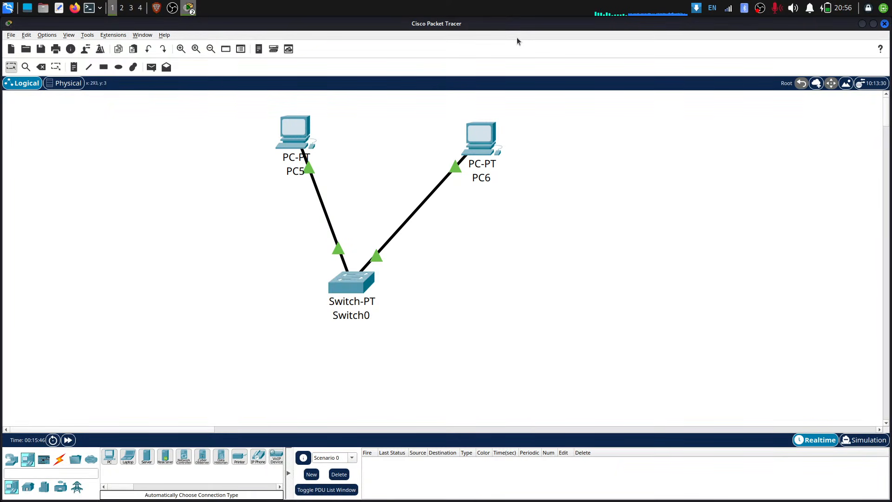
Delete PC5, PC6 and Switch0 from the workspace together and confirm the deletion
{"action": "left_click_drag", "start_coordinate": [603, 302], "coordinate": [249, 107]}
{"action": "key", "text": "Delete"}
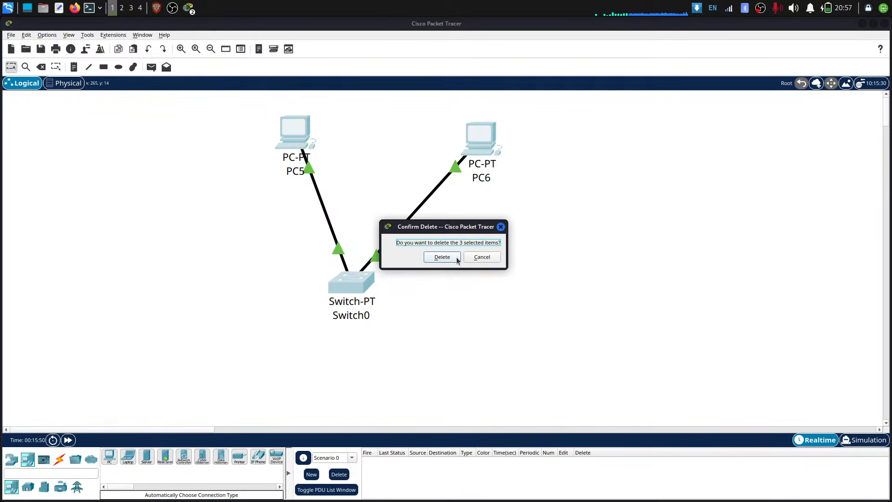
{"action": "left_click", "coordinate": [441, 257]}
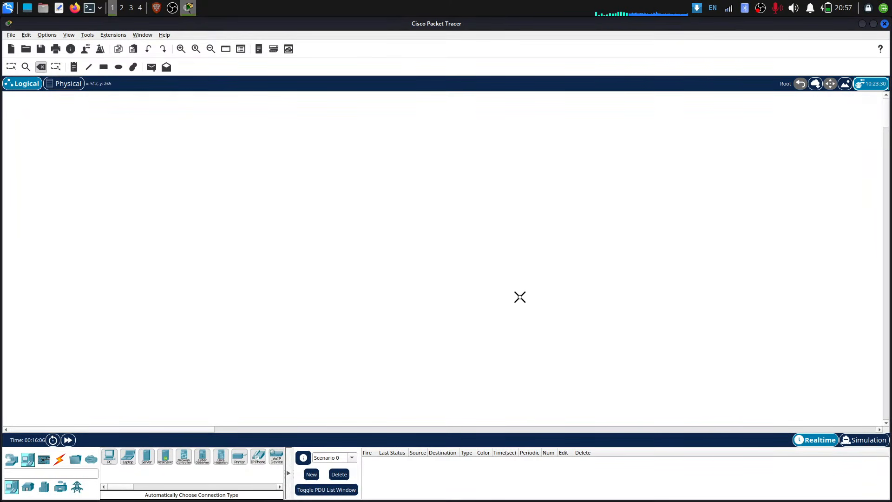
Exit Cisco Packet Tracer without saving the work
{"action": "double_click", "coordinate": [449, 28]}
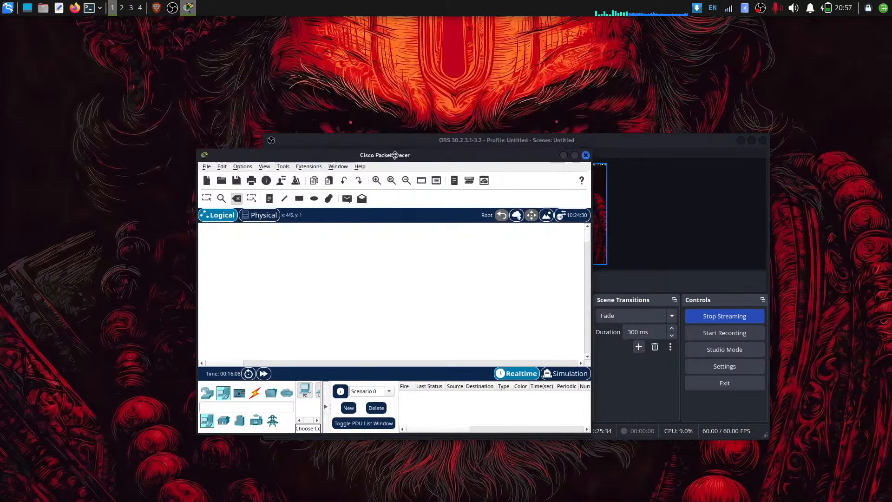
{"action": "left_click", "coordinate": [586, 156]}
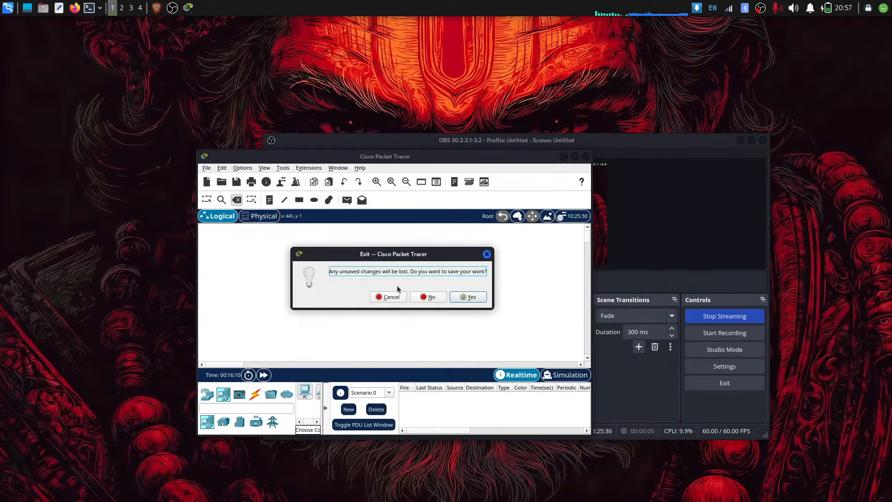
{"action": "left_click", "coordinate": [428, 297]}
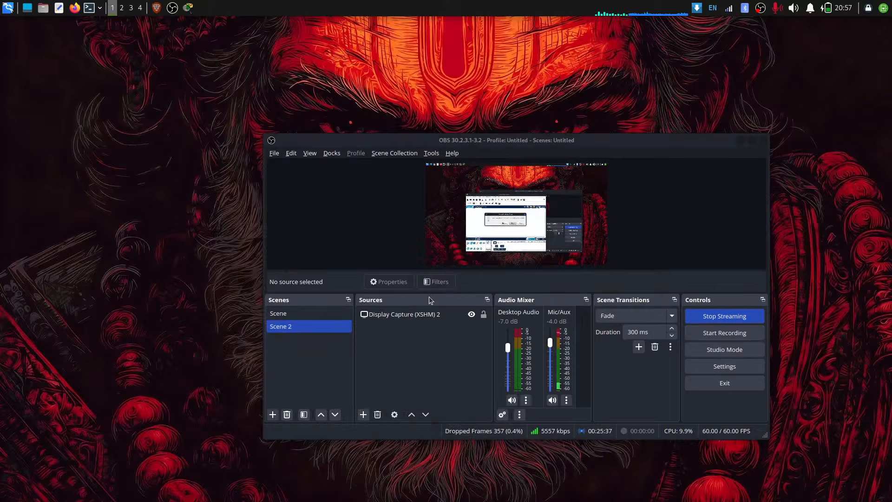
Minimize OBS, switch to the Brave browser and present the CPT & VLAN Canva slides in full screen
{"action": "left_click", "coordinate": [741, 141]}
{"action": "left_click", "coordinate": [156, 7]}
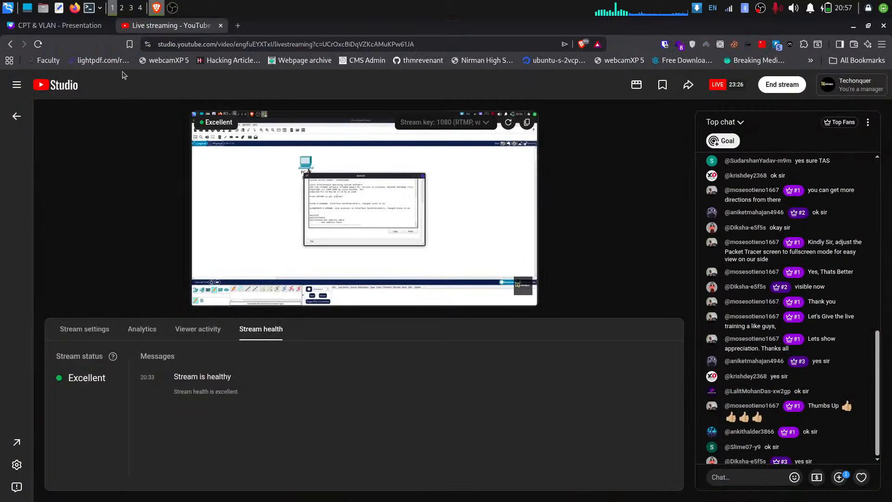
{"action": "left_click", "coordinate": [71, 24]}
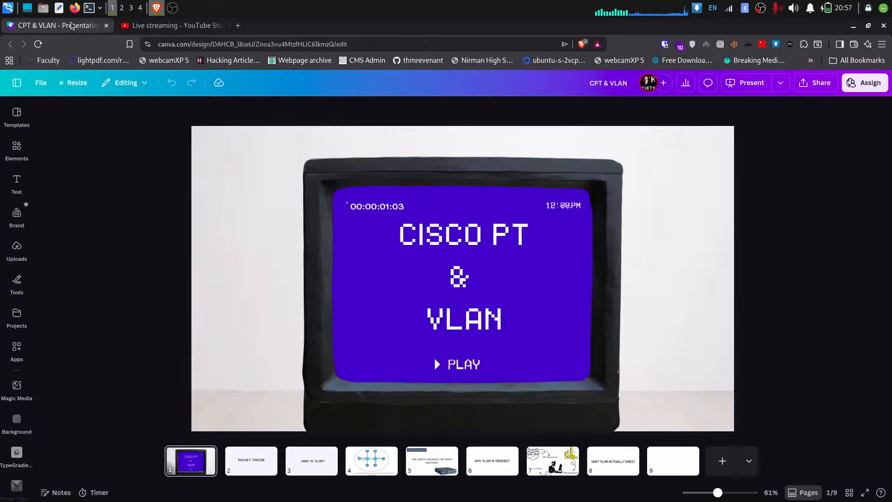
{"action": "left_click", "coordinate": [862, 495]}
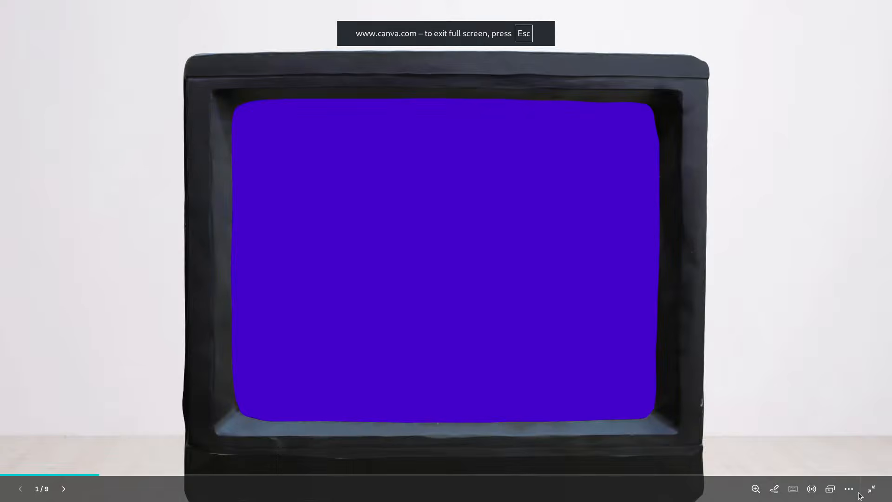
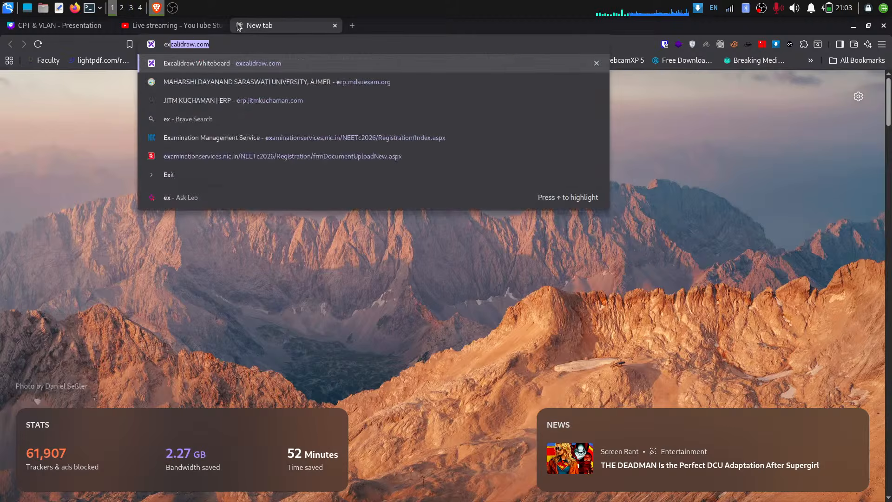
Open the Excalidraw whiteboard at excalidraw.com in the new browser tab
{"action": "key", "text": "Return"}
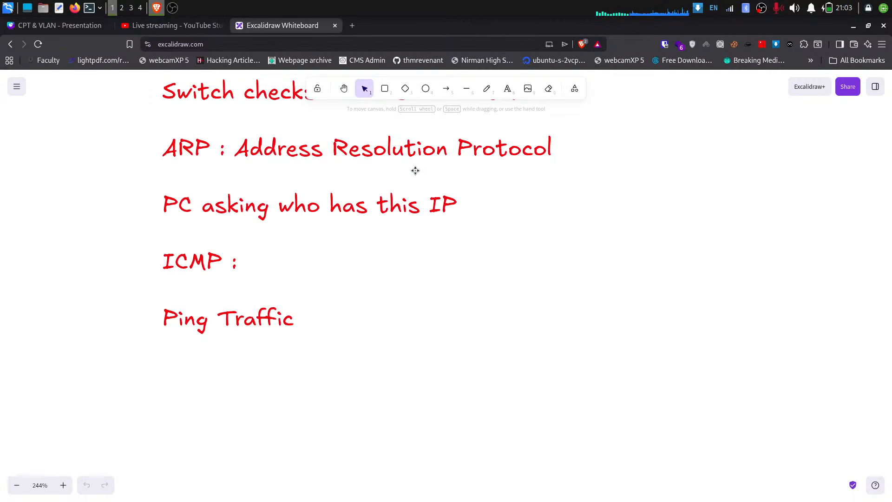
Add a red text heading "What VLAN actually does ??" on a blank area of the canvas below the existing notes
{"action": "scroll", "coordinate": [414, 170], "scroll_direction": "down", "scroll_amount": 3}
{"action": "scroll", "coordinate": [399, 175], "scroll_direction": "up", "scroll_amount": 2}
{"action": "scroll", "coordinate": [398, 174], "scroll_direction": "down", "scroll_amount": 2}
{"action": "scroll", "coordinate": [396, 170], "scroll_direction": "up", "scroll_amount": 3}
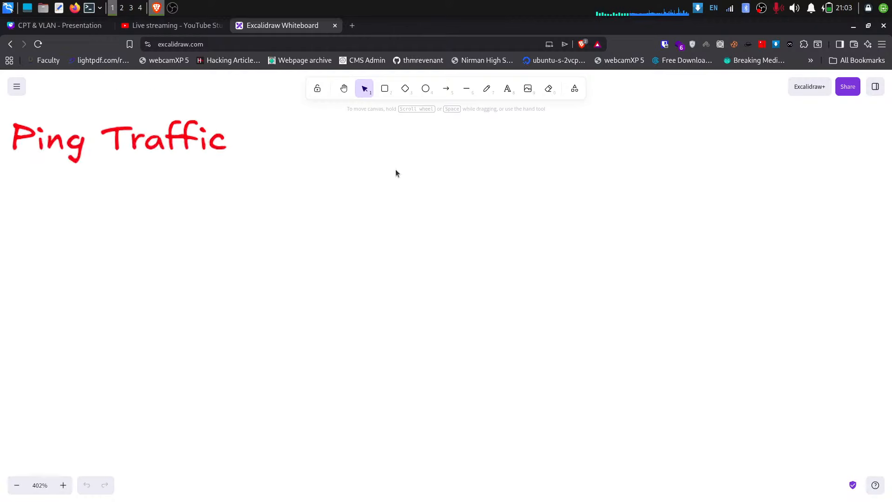
{"action": "scroll", "coordinate": [295, 143], "scroll_direction": "down", "scroll_amount": 2}
{"action": "scroll", "coordinate": [296, 144], "scroll_direction": "down", "scroll_amount": 3}
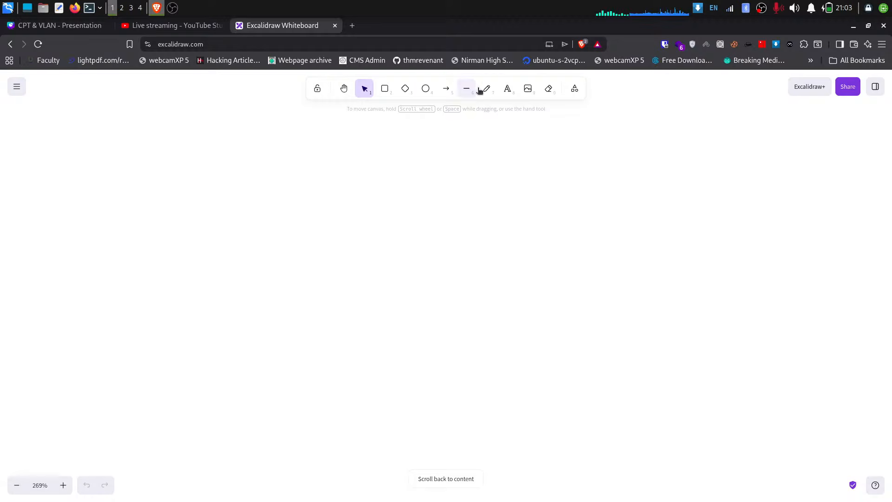
{"action": "key", "text": "t"}
{"action": "left_click", "coordinate": [269, 180]}
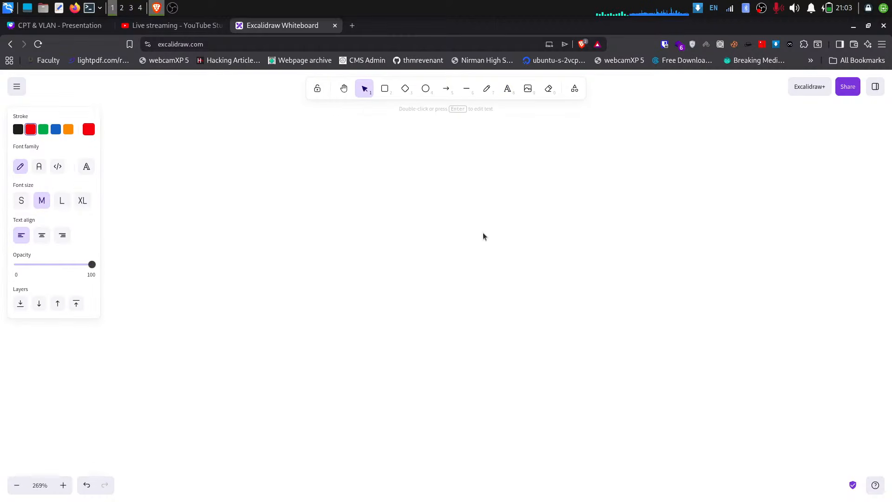
{"action": "type", "text": "What VL"}
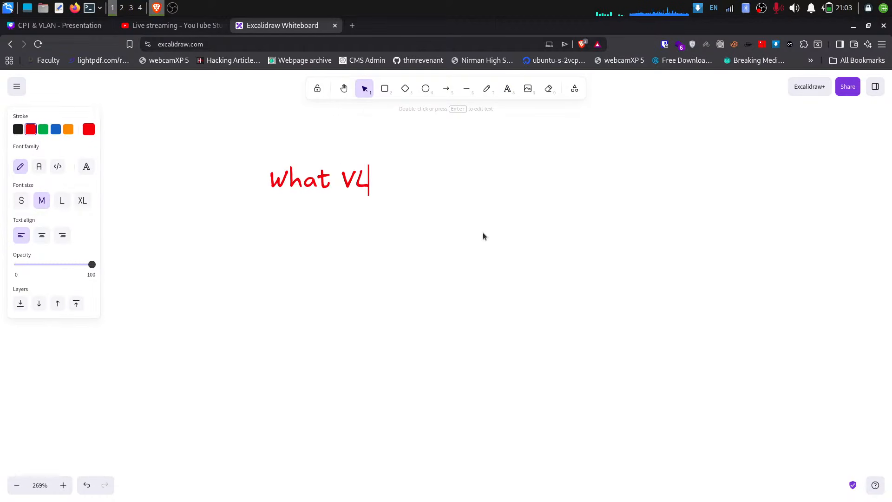
{"action": "type", "text": "An"}
{"action": "key", "text": "BackSpace"}
{"action": "key", "text": "BackSpace"}
{"action": "type", "text": "N actual"}
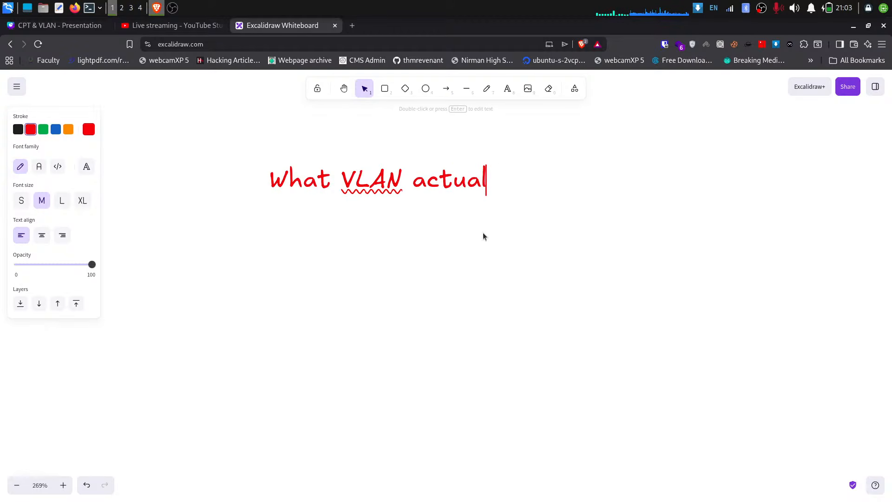
{"action": "type", "text": "ly"}
{"action": "key", "text": "BackSpace"}
{"action": "type", "text": "ly does"}
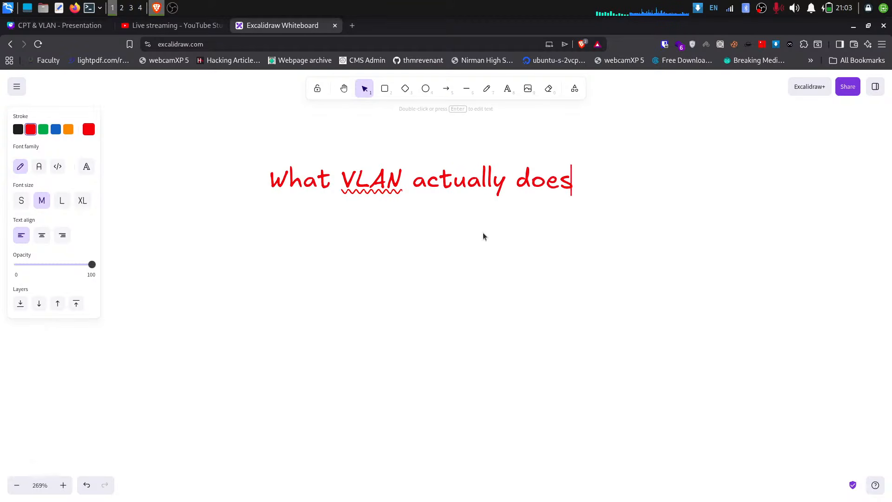
{"action": "type", "text": " ??"}
Below the heading, leave a gap and add the line "it creates separate broadcast domains" to the same text
{"action": "key", "text": "Return"}
{"action": "key", "text": "Return"}
{"action": "key", "text": "Return"}
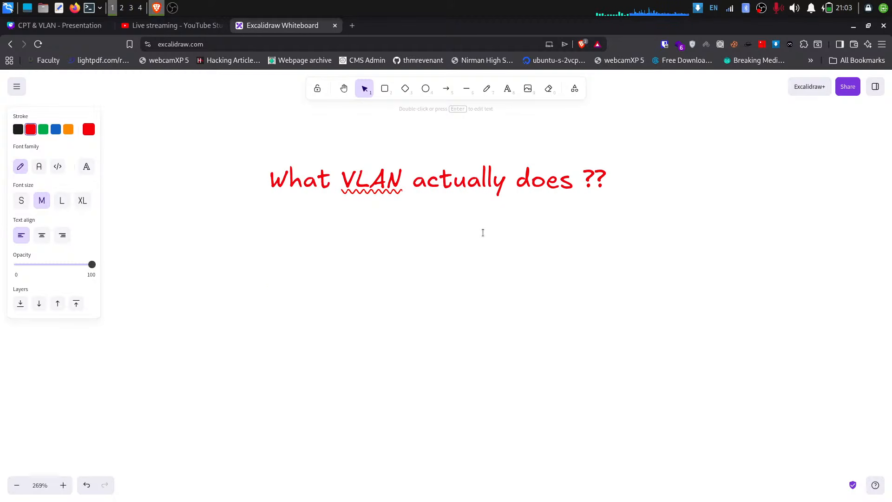
{"action": "type", "text": "it cr"}
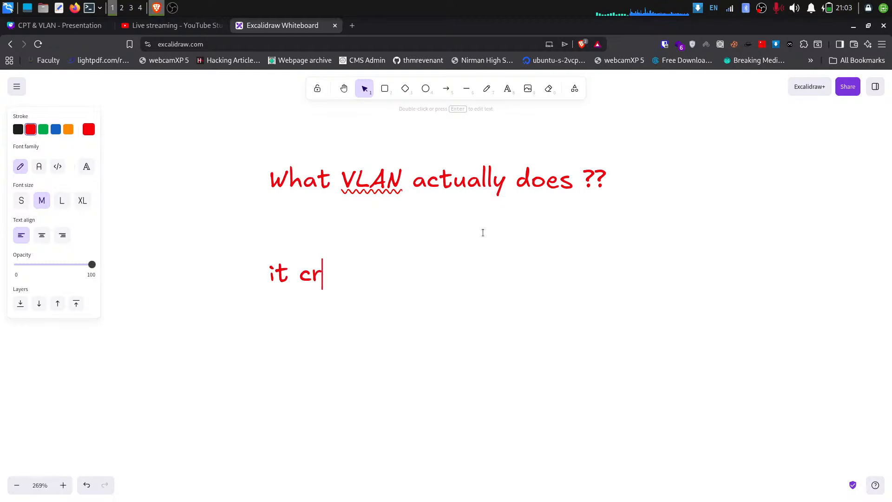
{"action": "type", "text": "eates"}
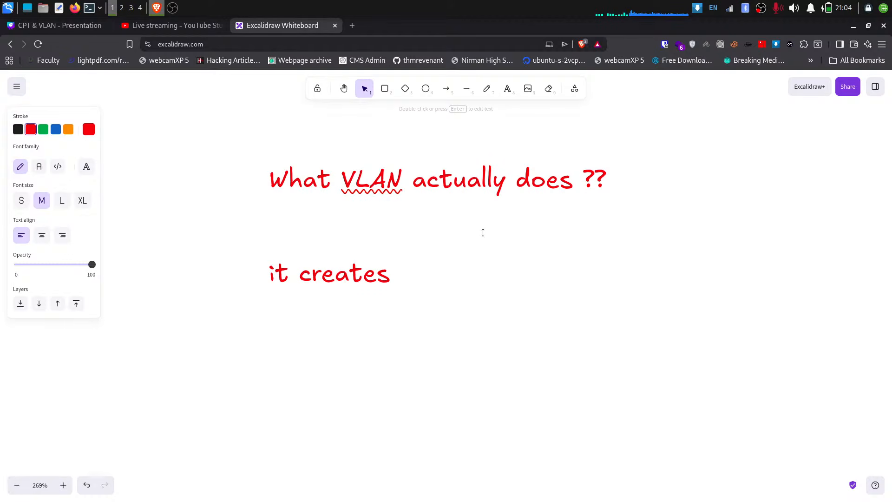
{"action": "type", "text": "separate bro"}
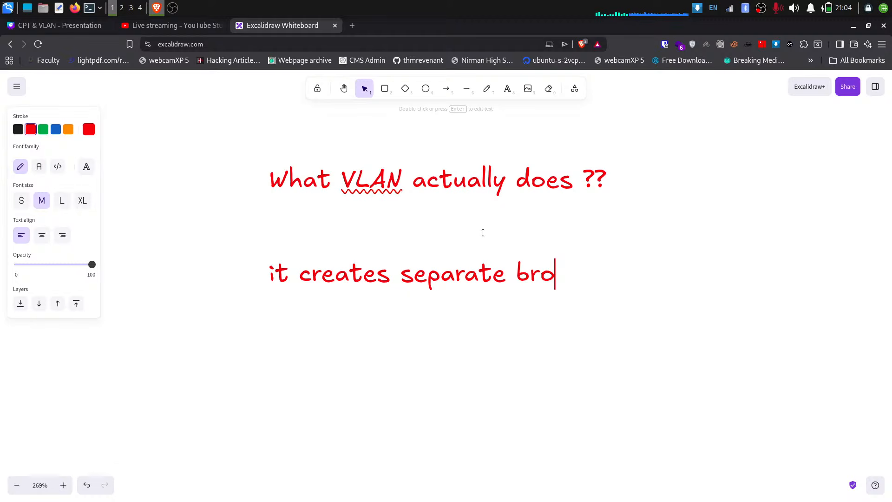
{"action": "type", "text": "adcast do"}
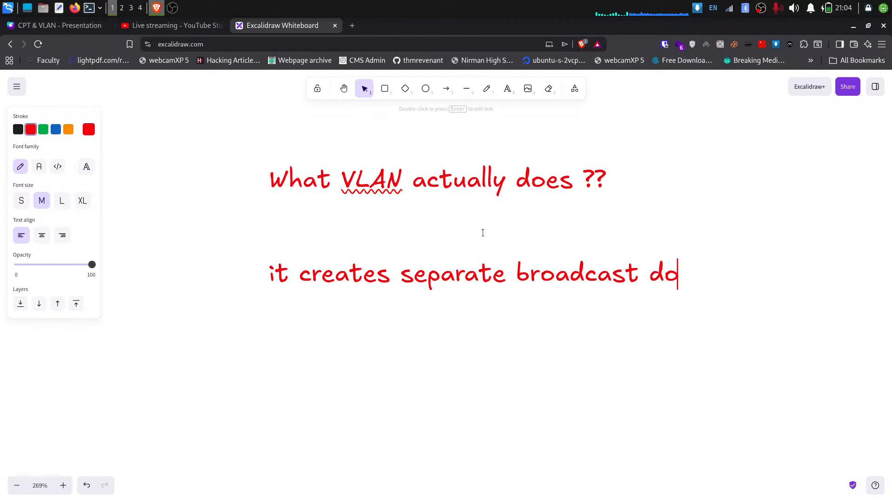
{"action": "type", "text": "mains"}
Add the line "Devices in diff VLANs cannot talk directly" below the broadcast domains line, separated by a blank line
{"action": "key", "text": "Return"}
{"action": "key", "text": "Return"}
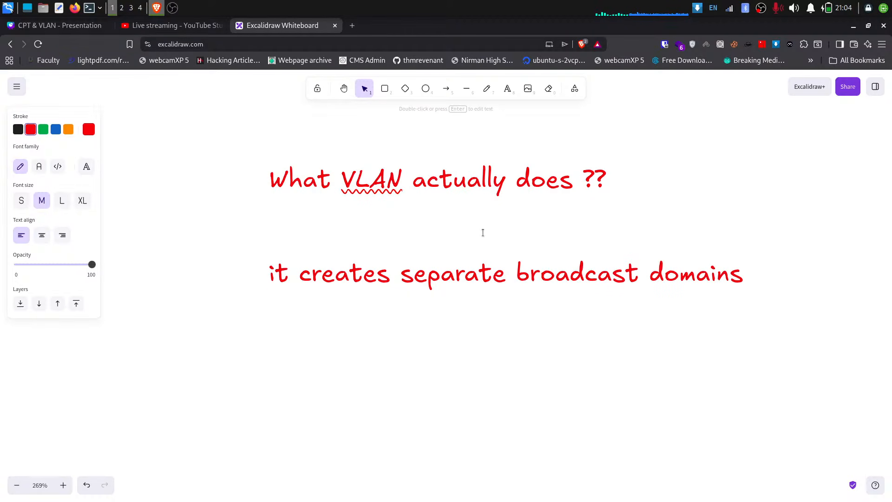
{"action": "type", "text": "Device"}
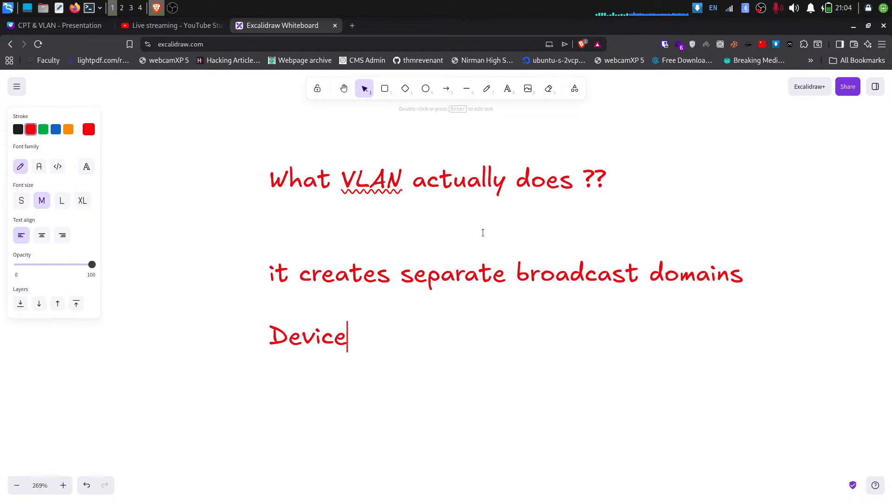
{"action": "type", "text": "s in di"}
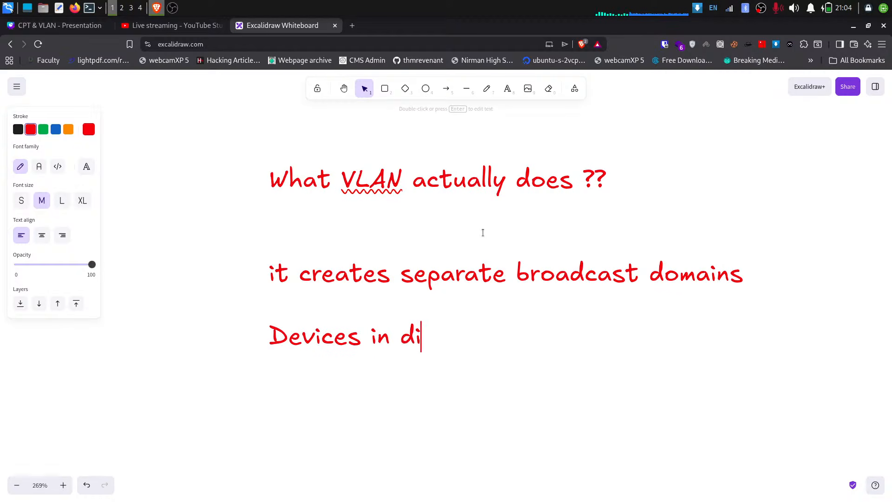
{"action": "type", "text": "ff VL"}
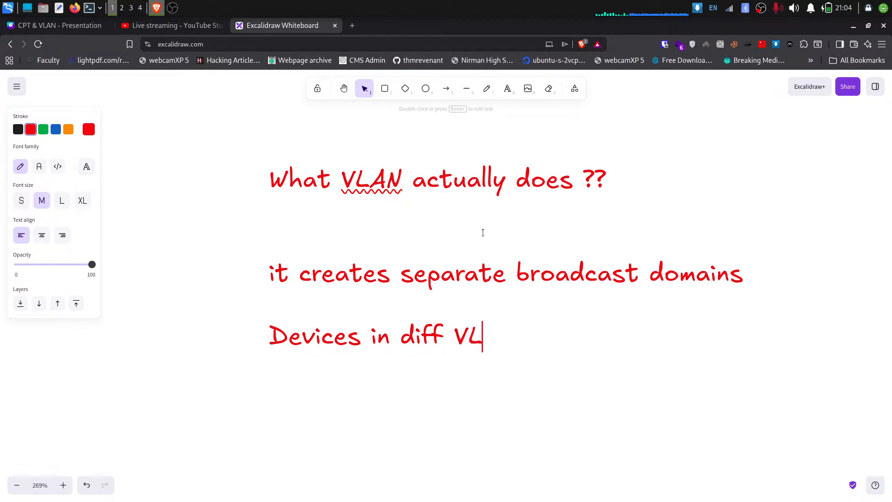
{"action": "type", "text": "ANs conn"}
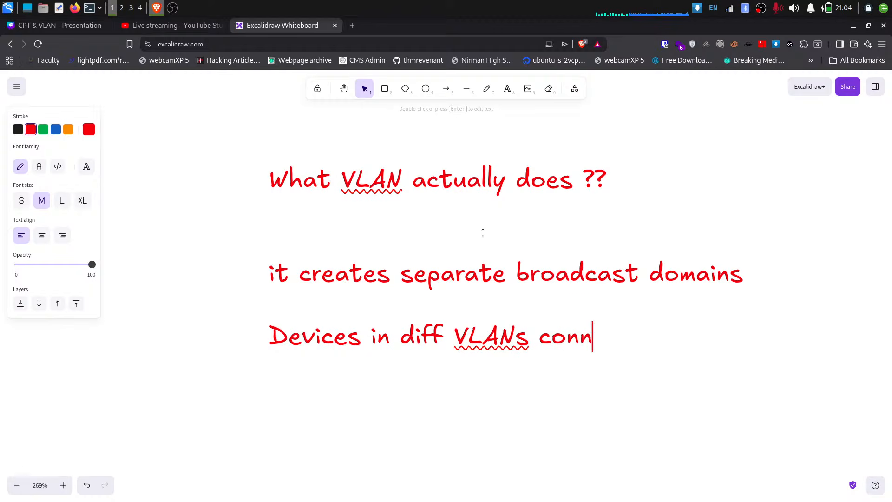
{"action": "key", "text": "BackSpace"}
{"action": "key", "text": "BackSpace"}
{"action": "key", "text": "BackSpace"}
{"action": "type", "text": "annot "}
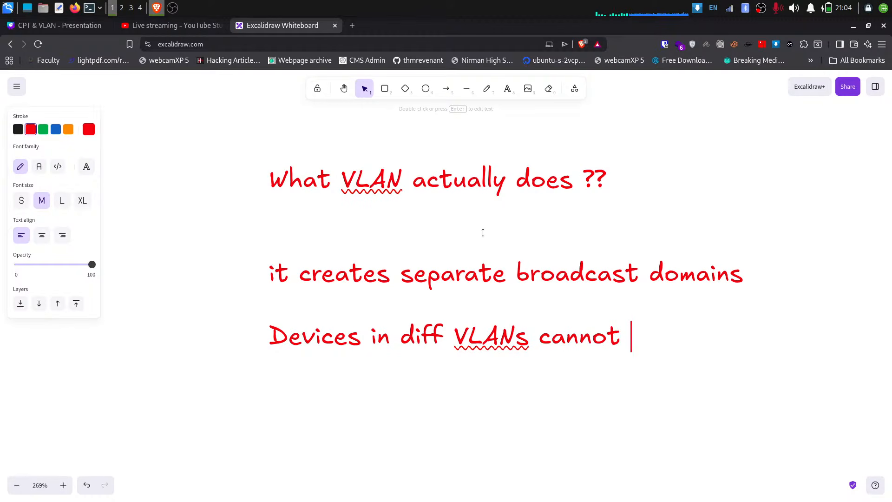
{"action": "type", "text": "talk directly"}
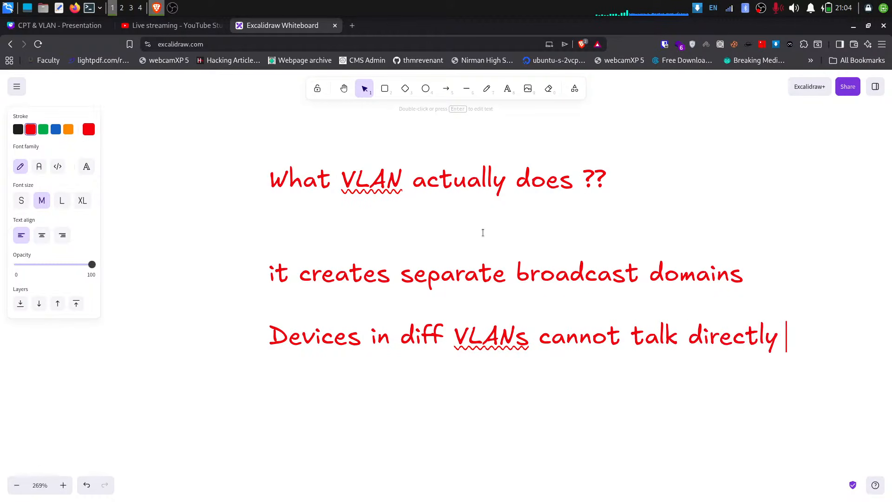
Add the line "one VLAN usually equals one subnet" below the note about devices in different VLANs
{"action": "key", "text": "Return"}
{"action": "type", "text": "one VLAN"}
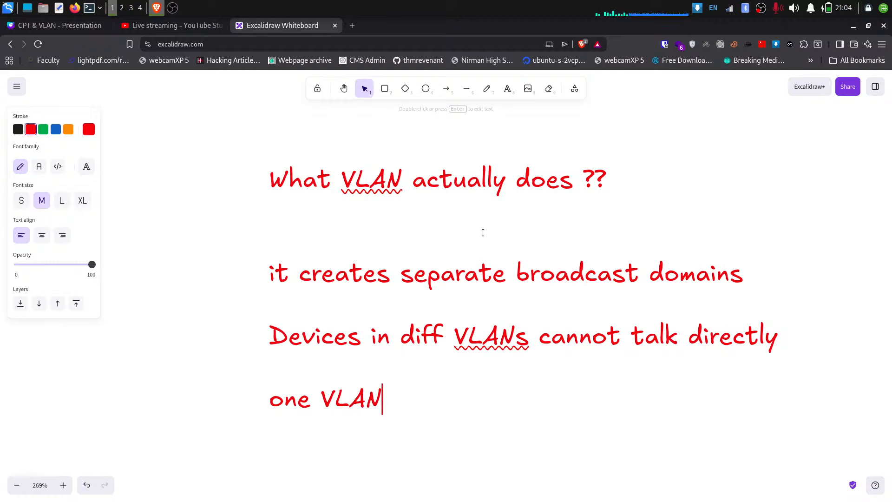
{"action": "type", "text": " usua"}
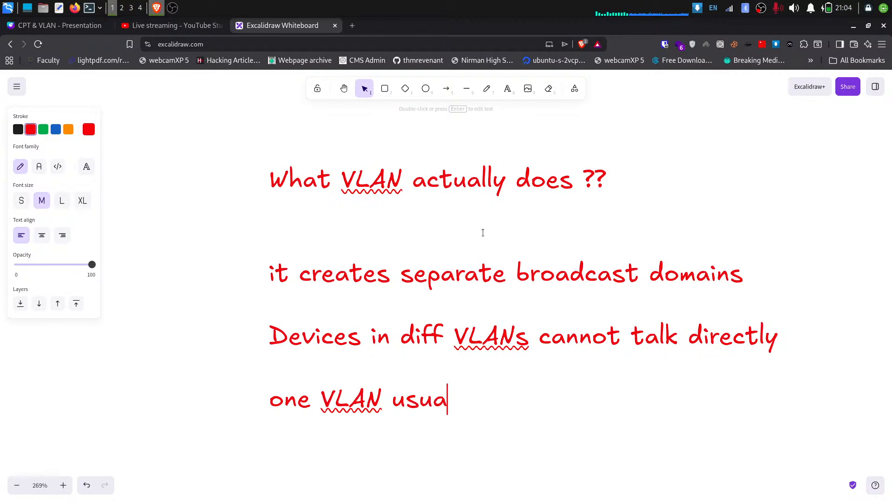
{"action": "type", "text": "lly e"}
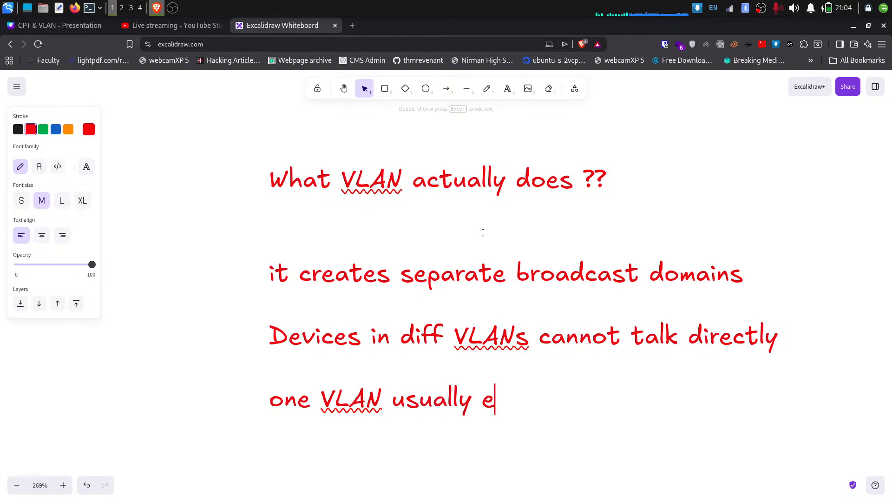
{"action": "type", "text": "quals "}
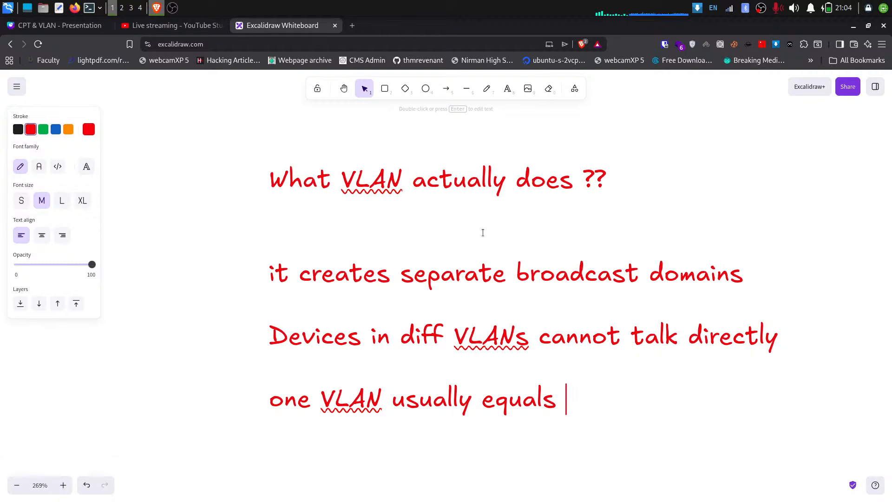
{"action": "type", "text": "one submne"}
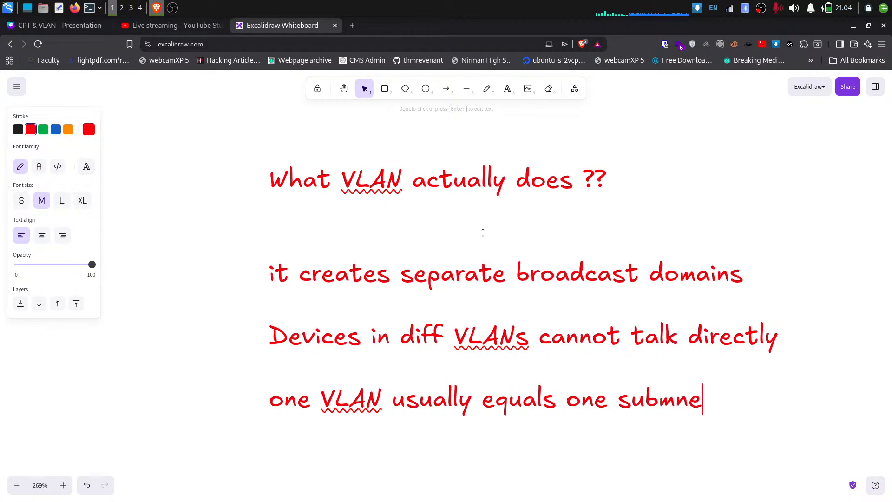
{"action": "key", "text": "BackSpace"}
{"action": "key", "text": "BackSpace"}
{"action": "key", "text": "BackSpace"}
{"action": "type", "text": "net"}
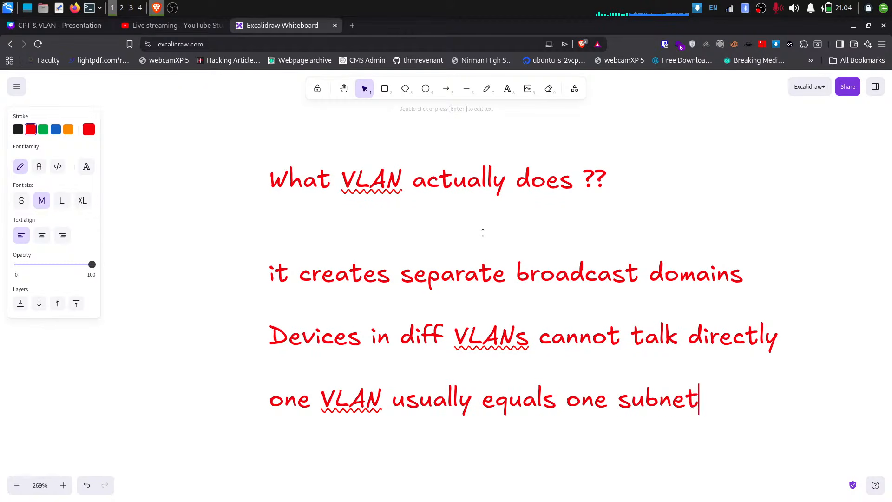
Start another line below the subnet note, reading "VLAN is logical an"
{"action": "key", "text": "Return"}
{"action": "key", "text": "Return"}
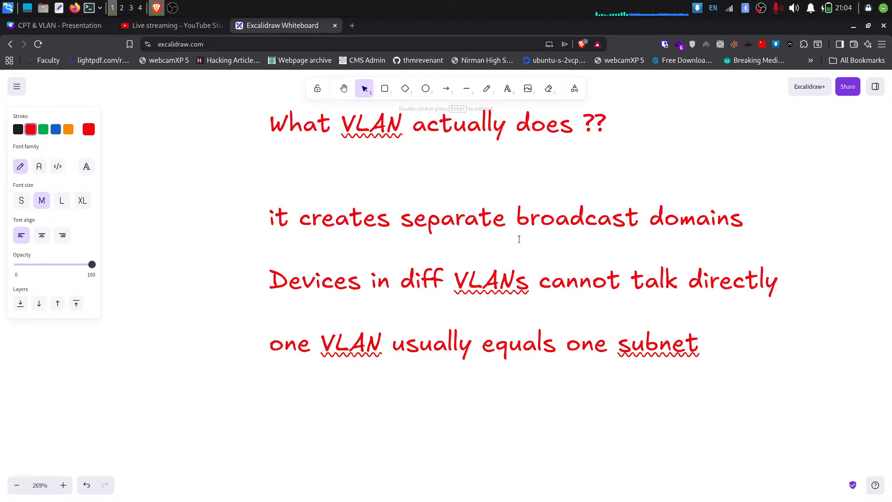
{"action": "scroll", "coordinate": [518, 239], "scroll_direction": "down", "scroll_amount": 2}
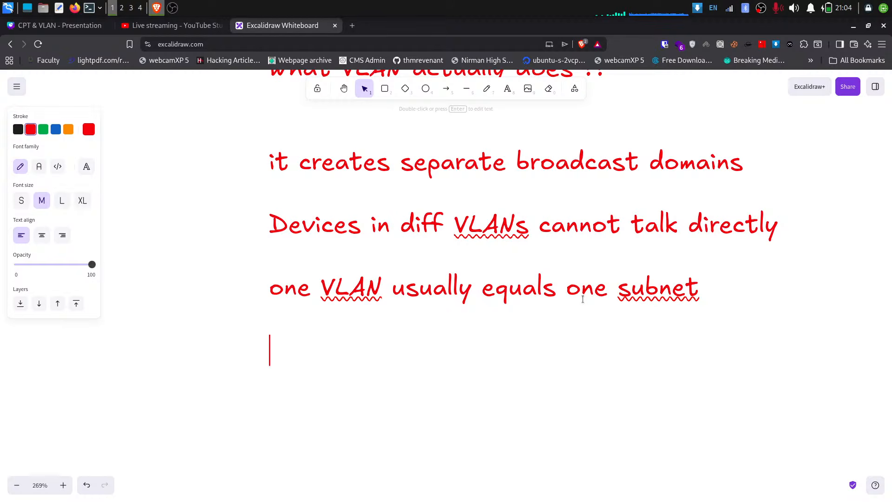
{"action": "type", "text": "VL"}
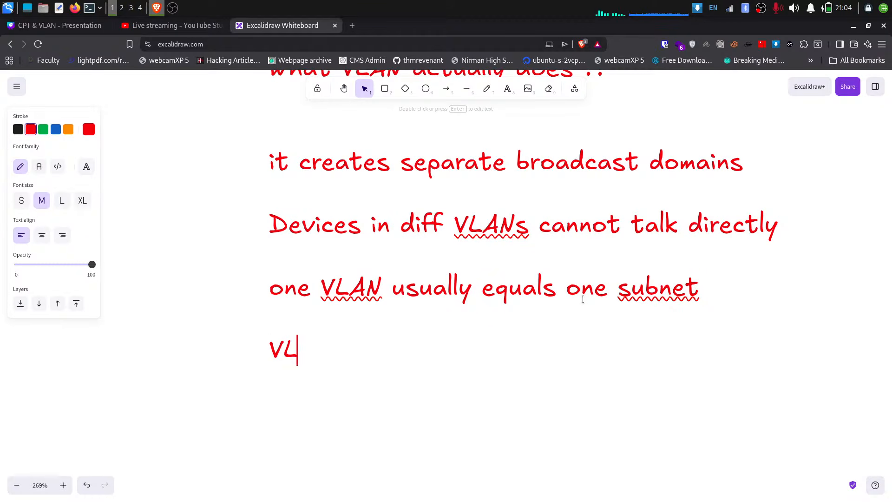
{"action": "type", "text": "AN "}
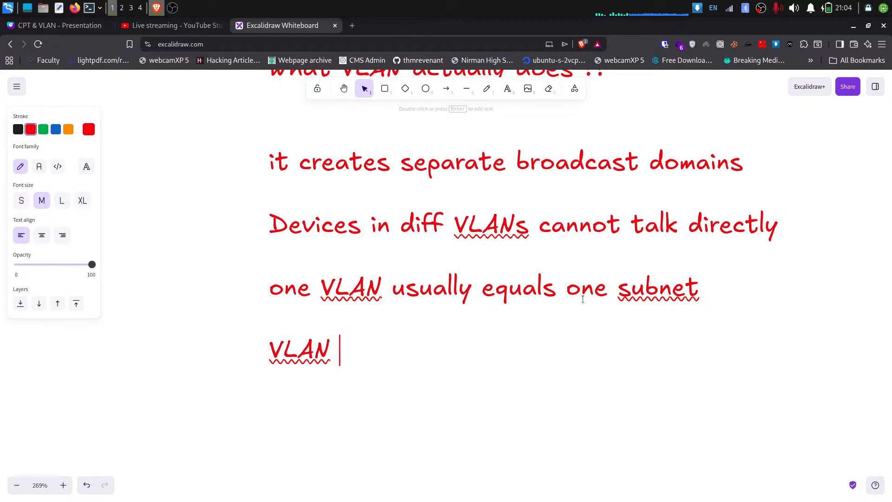
{"action": "type", "text": "is logic"}
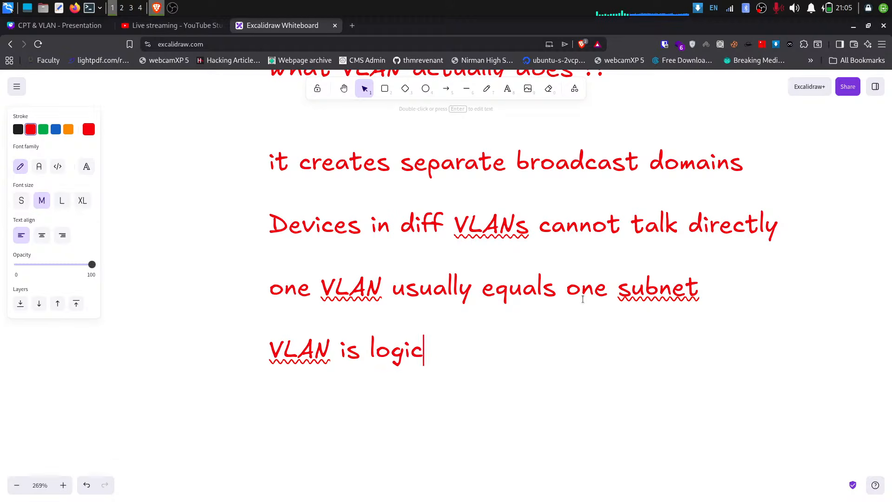
{"action": "type", "text": "al an"}
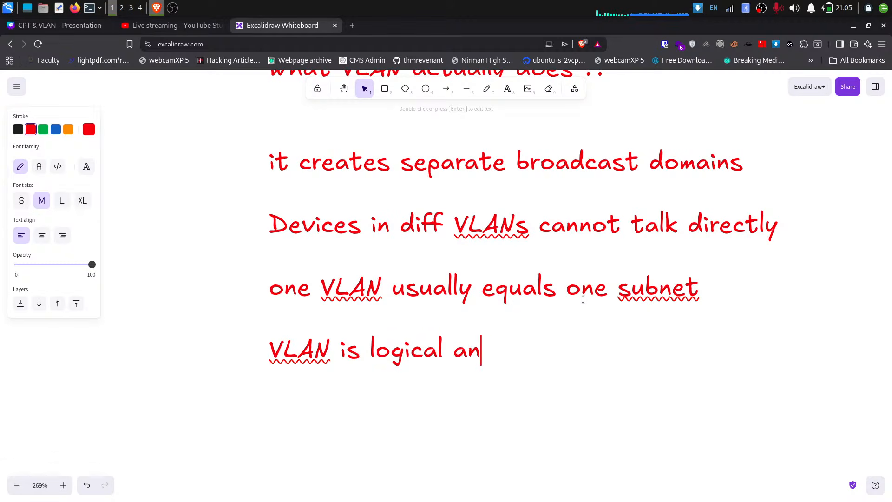
Complete the VLAN notes with "VLAN is logical and not physical" and the closing line "( VLAN separates traffic,routing connects VLANs)"
{"action": "type", "text": "d not physical"}
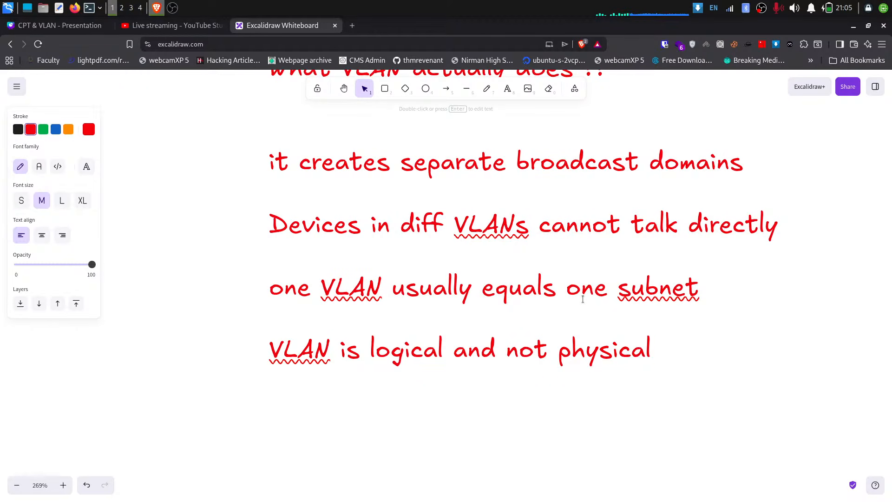
{"action": "key", "text": "Return"}
{"action": "type", "text": "( VLAN sep"}
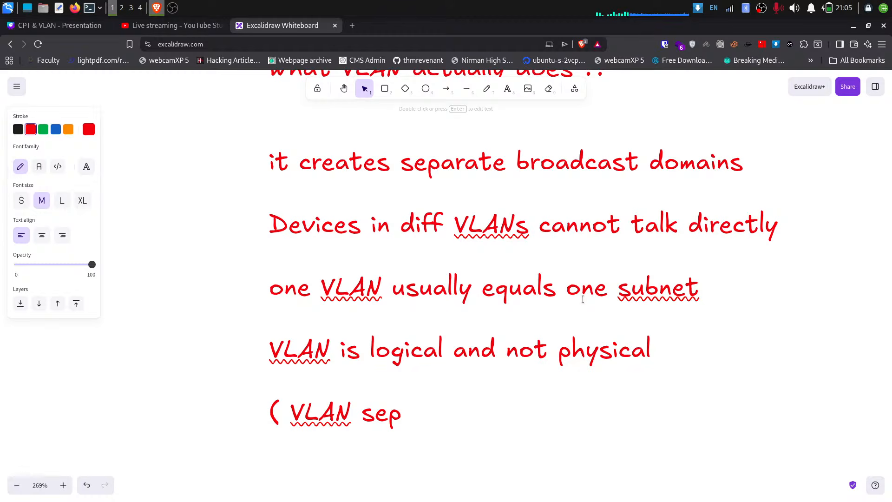
{"action": "type", "text": "arates"}
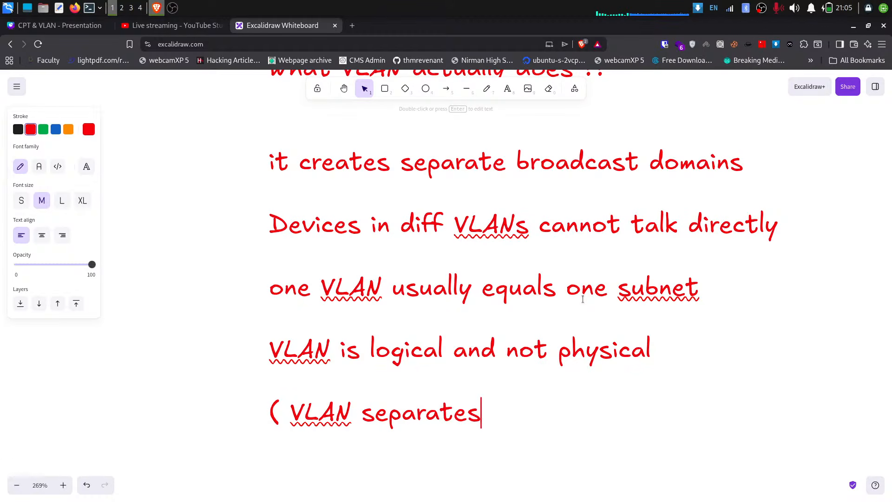
{"action": "type", "text": " traff"}
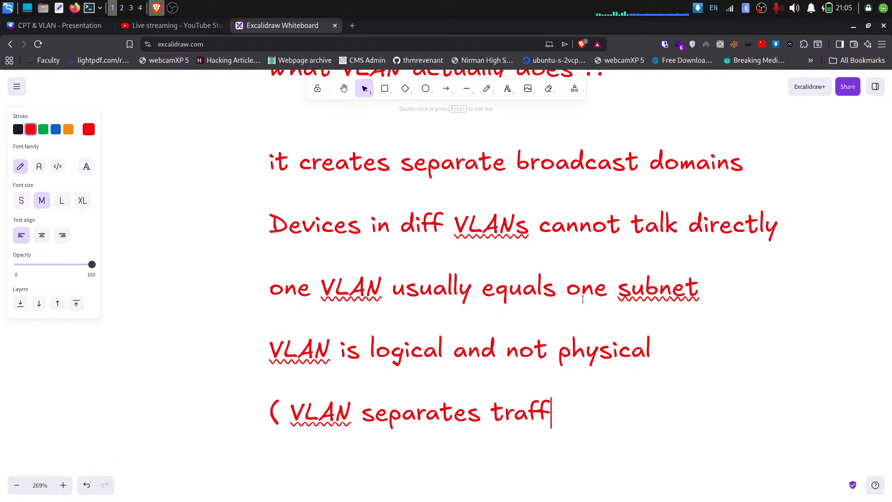
{"action": "type", "text": "ic,routing connects"}
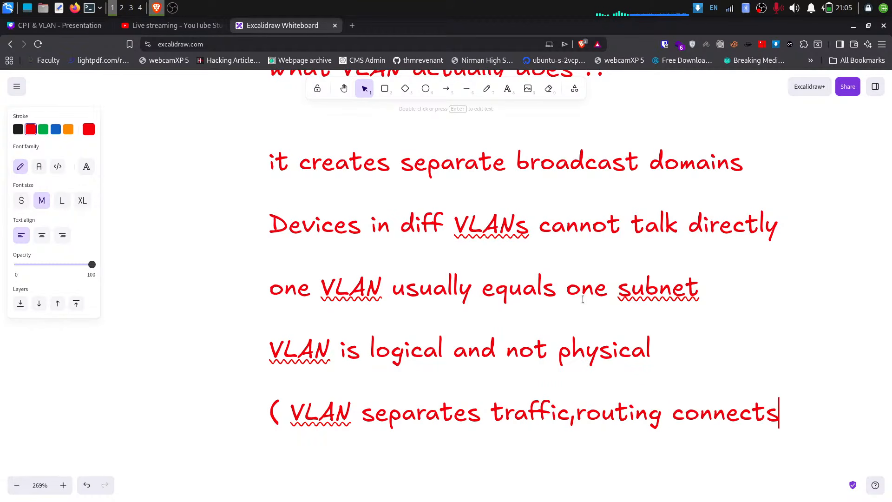
{"action": "key", "text": "Return"}
{"action": "type", "text": "VLANs)"}
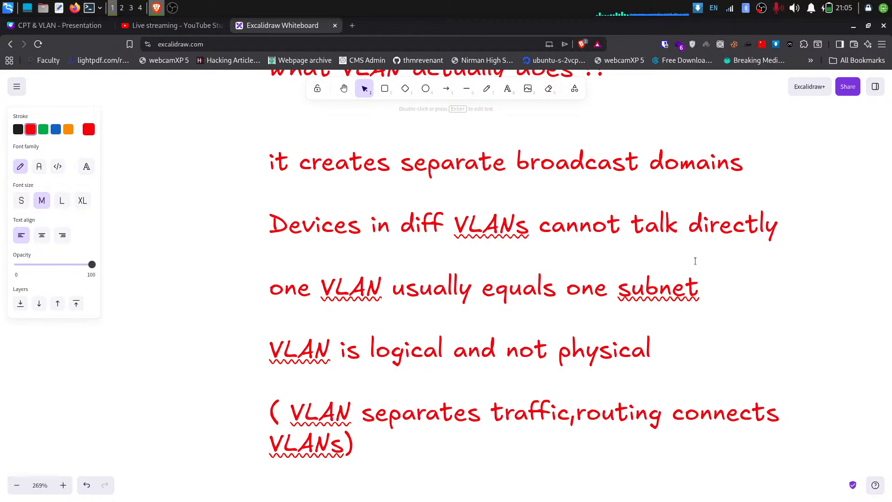
Finish editing the VLAN notes and shift the whole text block to the left on the canvas
{"action": "scroll", "coordinate": [695, 261], "scroll_direction": "down", "scroll_amount": 5}
{"action": "scroll", "coordinate": [624, 168], "scroll_direction": "up", "scroll_amount": 5}
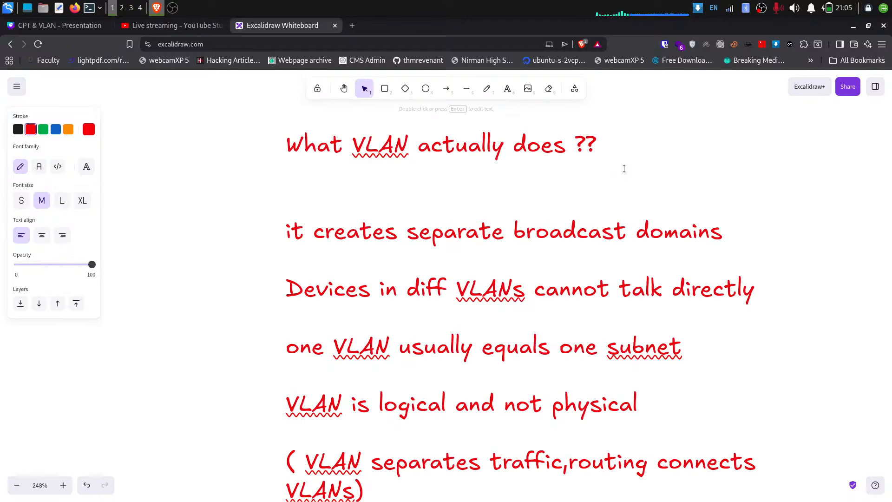
{"action": "left_click", "coordinate": [846, 271]}
{"action": "left_click_drag", "start_coordinate": [656, 265], "coordinate": [525, 250]}
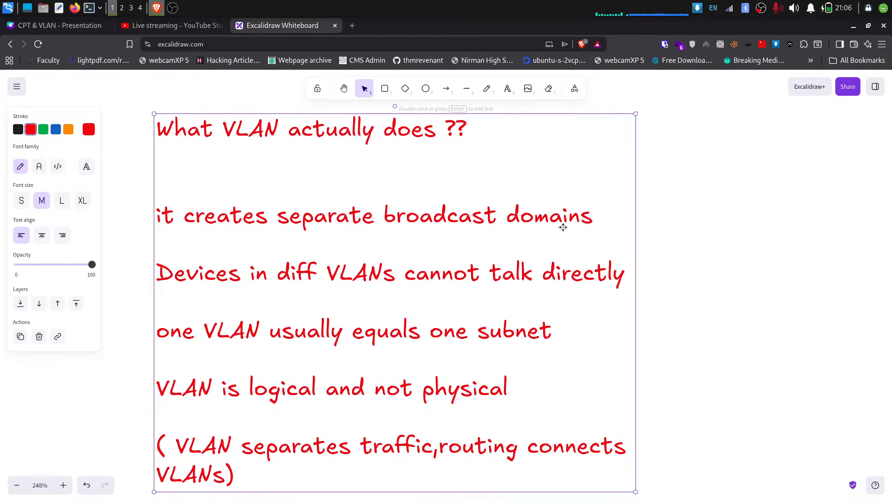
Add a new text heading "Access Port V/S Trunk Port" in the empty area below the VLAN notes
{"action": "scroll", "coordinate": [584, 184], "scroll_direction": "down", "scroll_amount": 2}
{"action": "scroll", "coordinate": [397, 218], "scroll_direction": "down", "scroll_amount": 2}
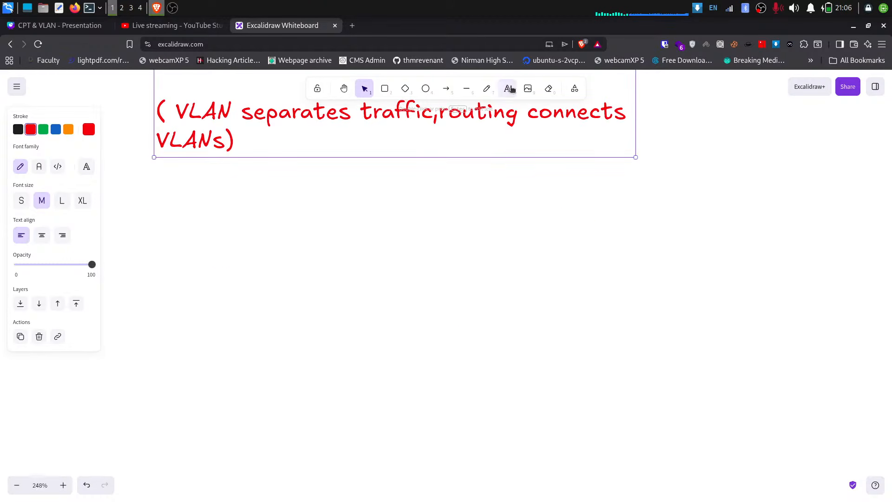
{"action": "key", "text": "t"}
{"action": "left_click", "coordinate": [287, 240]}
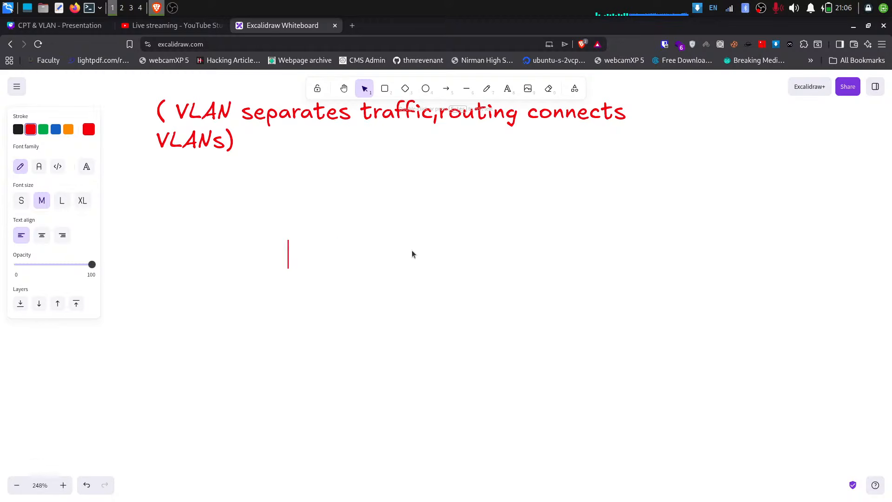
{"action": "type", "text": "Access "}
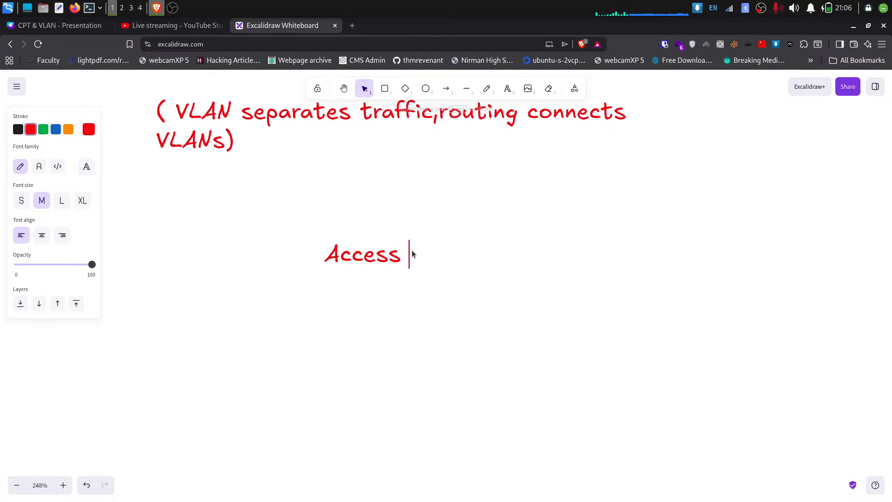
{"action": "type", "text": "Port V?"}
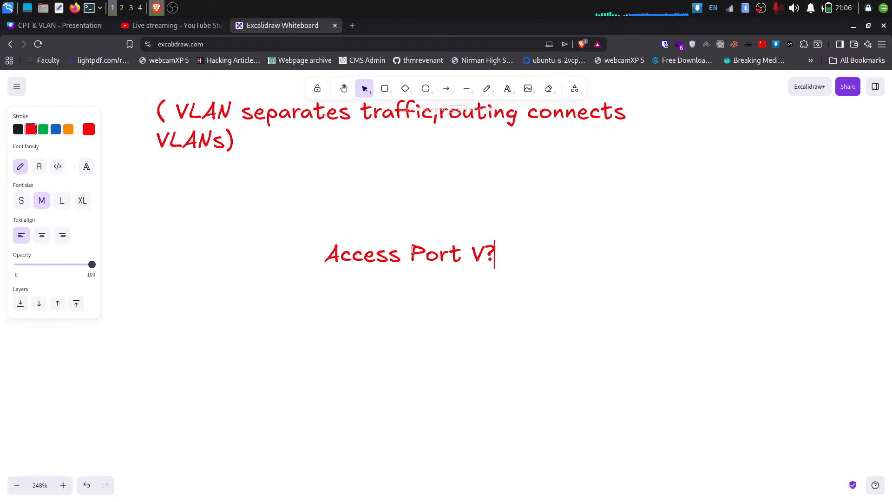
{"action": "type", "text": "S"}
{"action": "key", "text": "BackSpace"}
{"action": "key", "text": "BackSpace"}
{"action": "key", "text": "BackSpace"}
{"action": "type", "text": "/"}
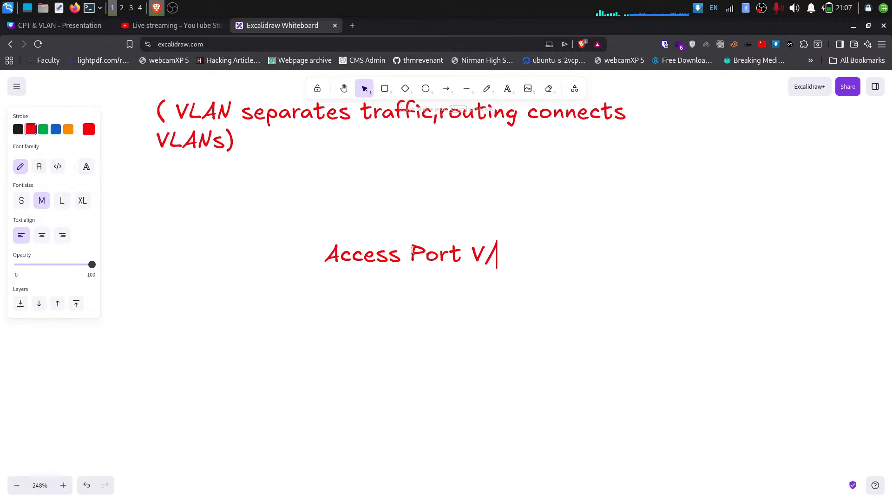
{"action": "type", "text": "S Trun"}
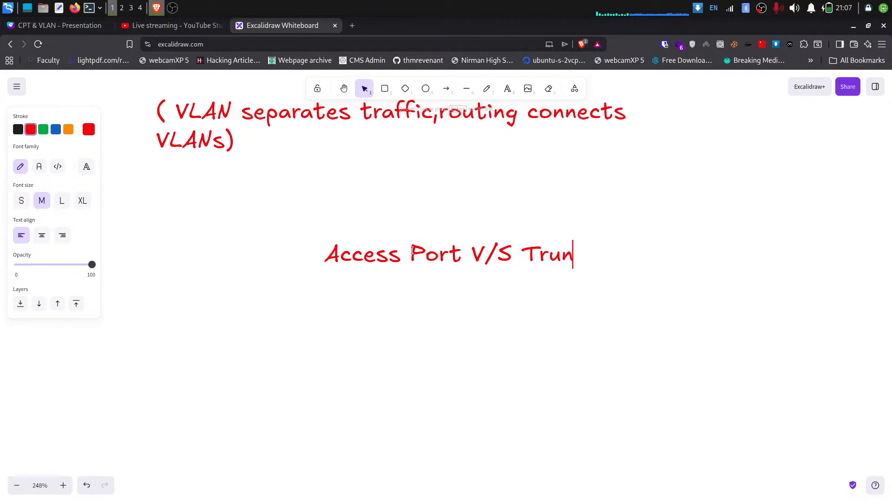
{"action": "type", "text": "k Port"}
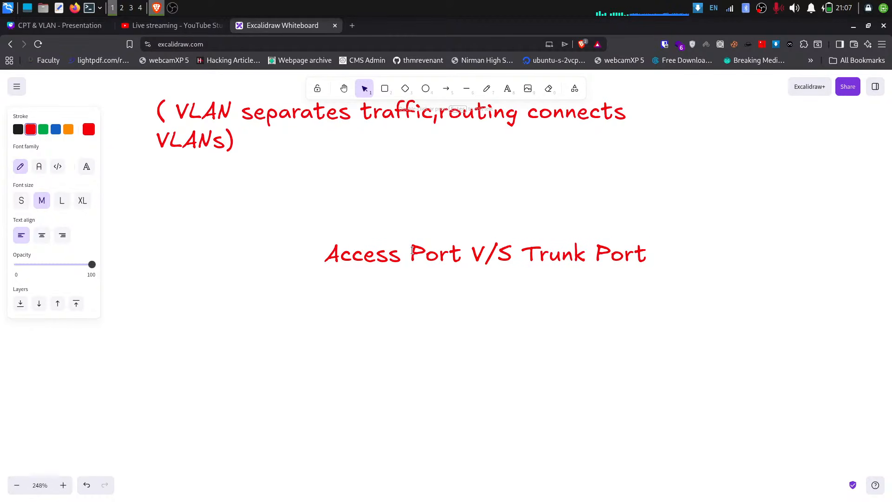
{"action": "type", "text": "??"}
{"action": "key", "text": "BackSpace"}
{"action": "key", "text": "BackSpace"}
Finish the "Access Port V/S Trunk Port" heading and move it up and to the left on the canvas
{"action": "scroll", "coordinate": [389, 201], "scroll_direction": "up", "scroll_amount": 3}
{"action": "left_click", "coordinate": [388, 201]}
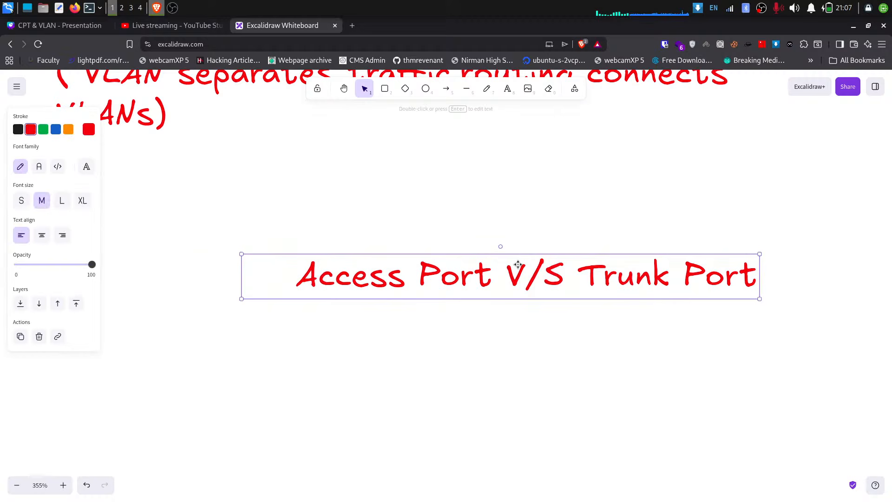
{"action": "left_click_drag", "start_coordinate": [554, 273], "coordinate": [464, 235]}
{"action": "scroll", "coordinate": [446, 116], "scroll_direction": "down", "scroll_amount": 1}
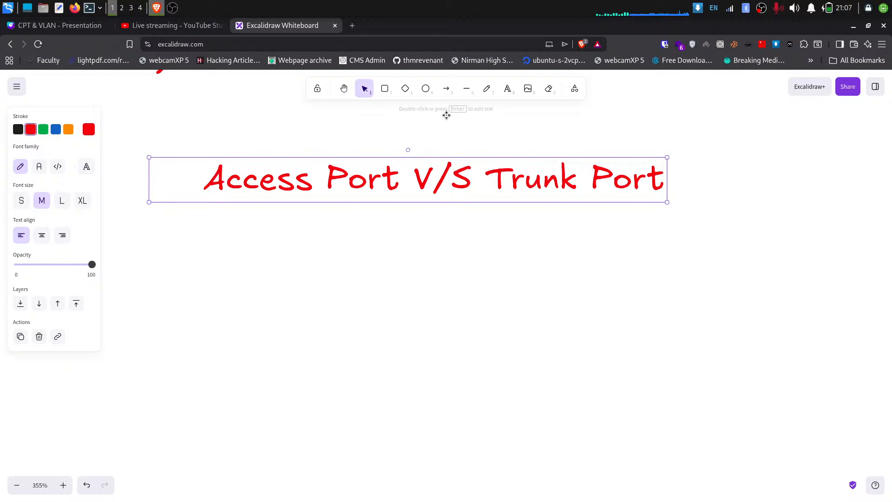
{"action": "left_click", "coordinate": [621, 271]}
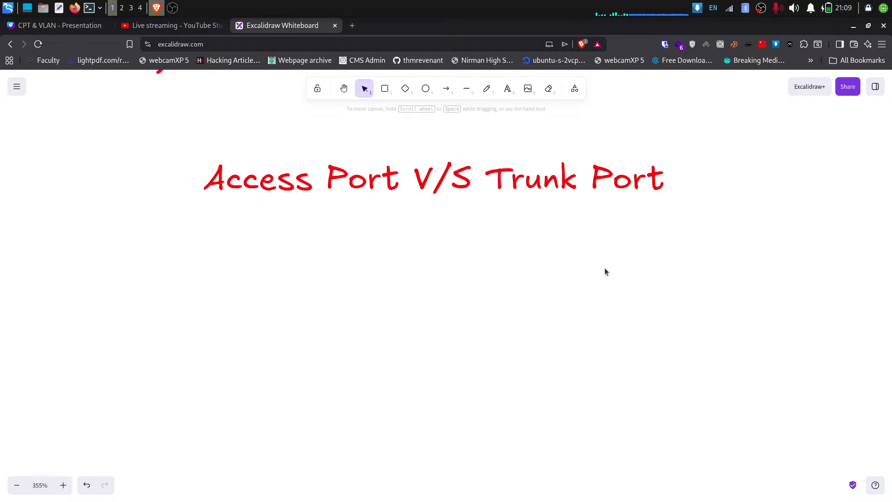
Launch Cisco Packet Tracer 9.0.0
{"action": "key", "text": "super"}
{"action": "type", "text": "cisco"}
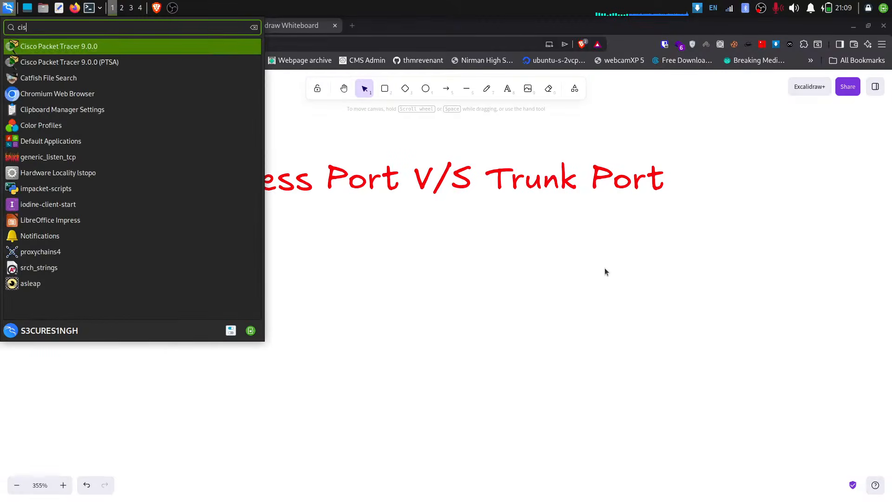
{"action": "key", "text": "Return"}
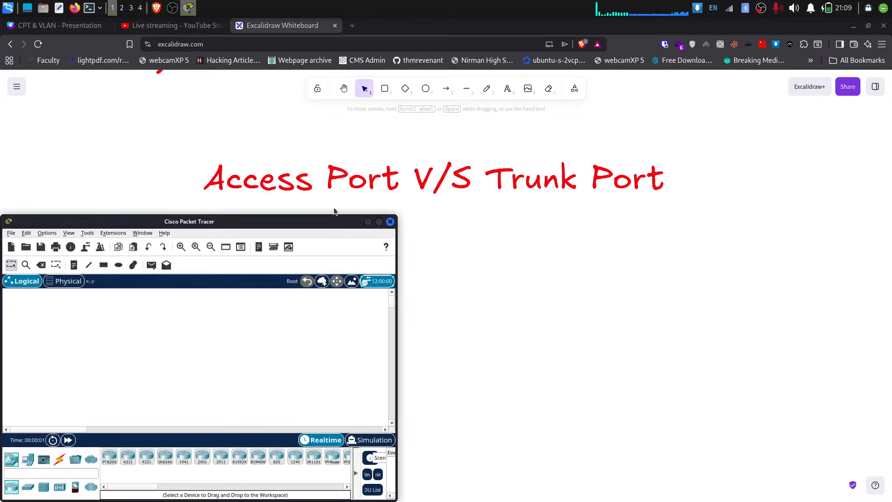
Display the available connection cable types in Packet Tracer, and minimise it to return to the whiteboard
{"action": "left_click_drag", "start_coordinate": [232, 235], "coordinate": [370, 107]}
{"action": "left_click", "coordinate": [200, 336]}
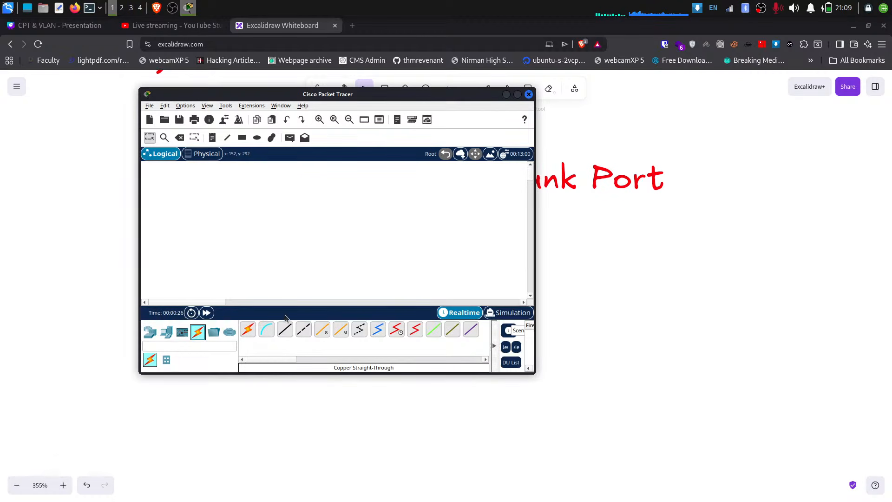
{"action": "left_click", "coordinate": [507, 94]}
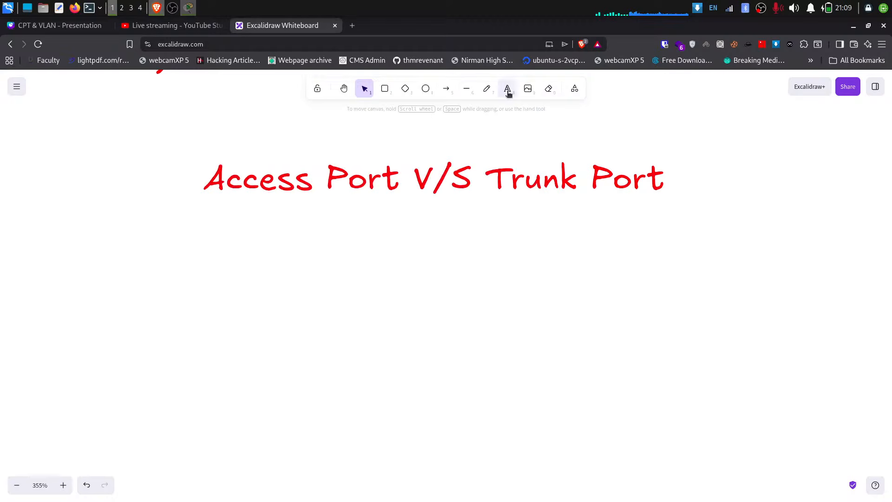
{"action": "left_click", "coordinate": [442, 200]}
{"action": "double_click", "coordinate": [441, 196]}
{"action": "left_click", "coordinate": [474, 142]}
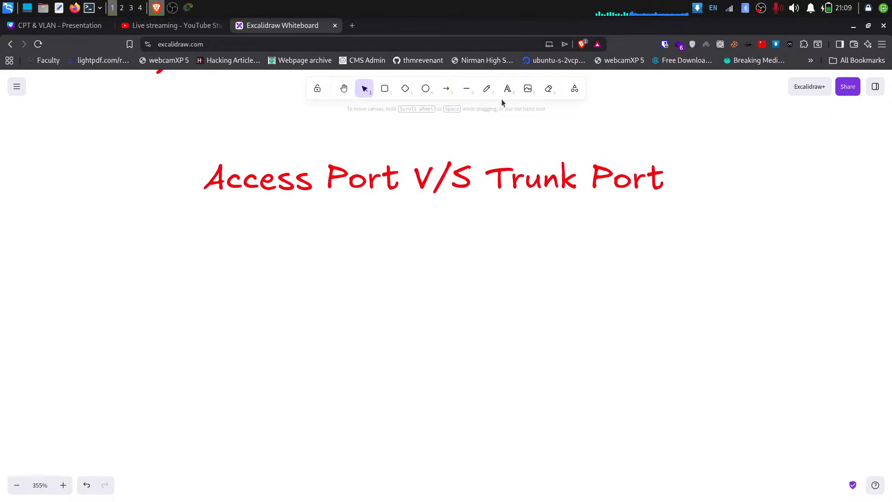
Start a new text block under the "Access Port V/S Trunk Port" heading with the label "Access Port ::"
{"action": "left_click", "coordinate": [506, 90]}
{"action": "left_click", "coordinate": [172, 250]}
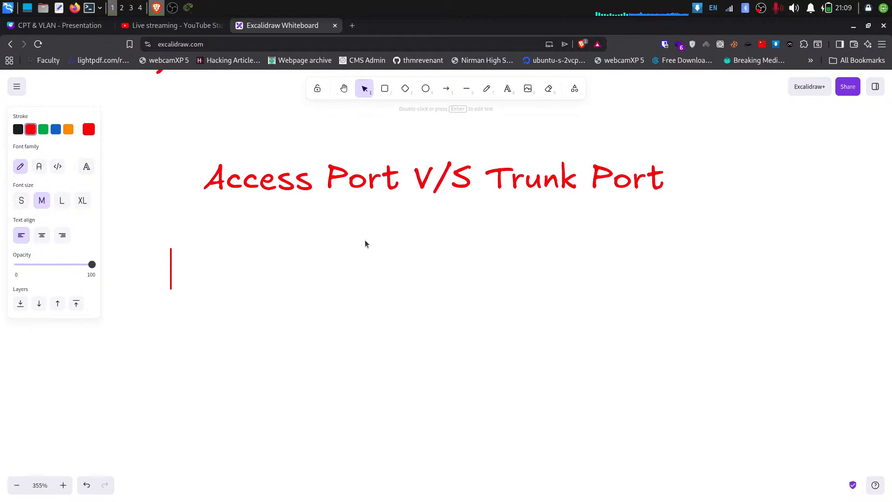
{"action": "type", "text": "Accs"}
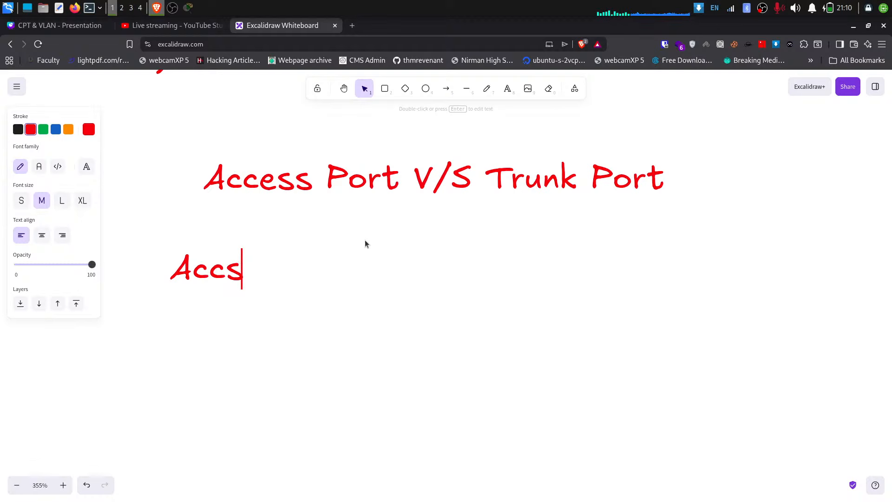
{"action": "key", "text": "BackSpace"}
{"action": "type", "text": "ess Por"}
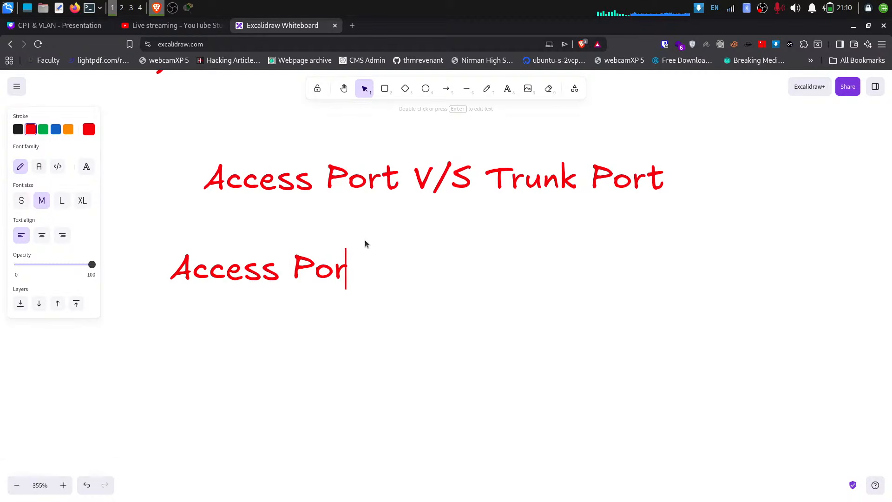
{"action": "type", "text": "t ::"}
{"action": "key", "text": "Return"}
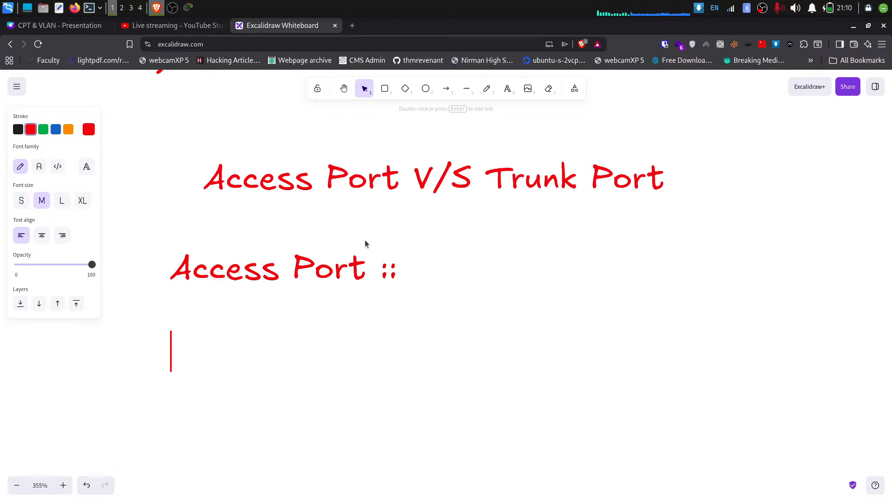
Describe the access port with the lines "Carries one VLAN only" and "( Used for PCs)"
{"action": "type", "text": "Carr"}
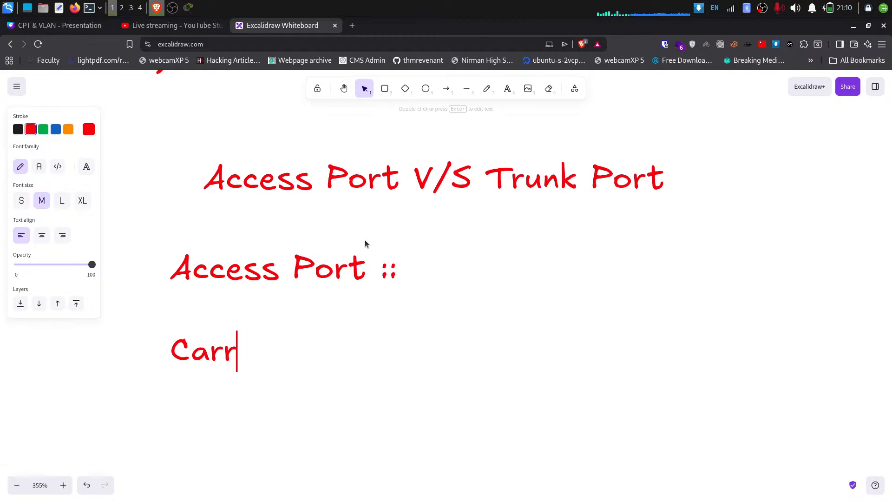
{"action": "type", "text": "ies one VLAN"}
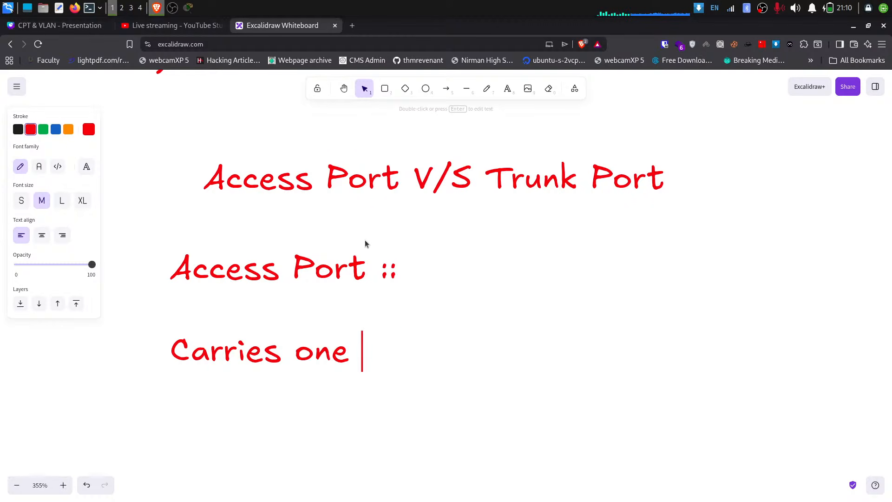
{"action": "type", "text": "only"}
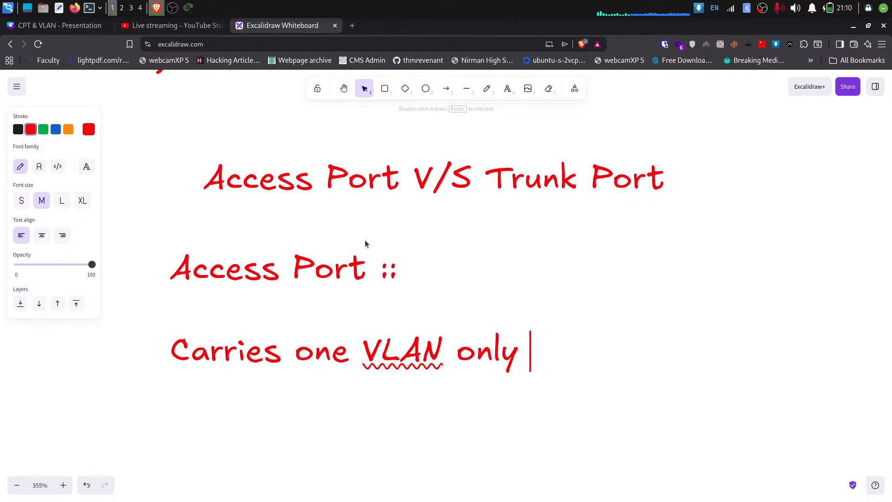
{"action": "key", "text": "Return"}
{"action": "type", "text": "( us"}
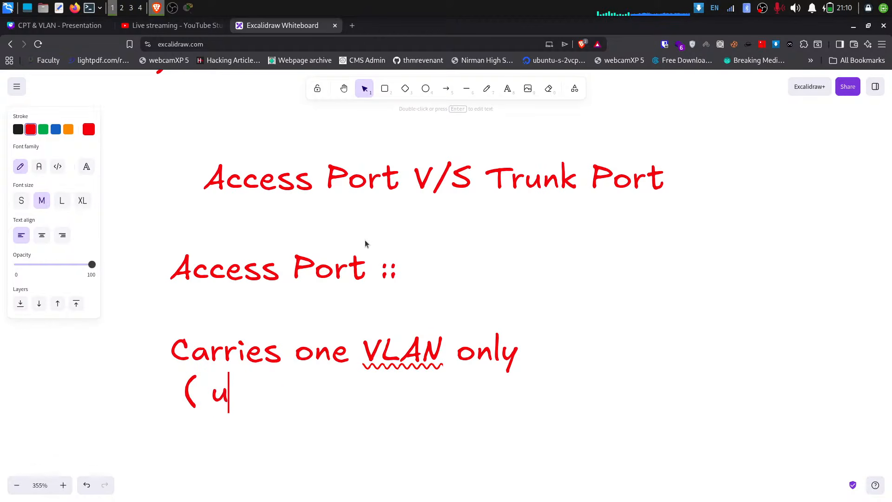
{"action": "key", "text": "BackSpace"}
{"action": "key", "text": "BackSpace"}
{"action": "type", "text": "Used for"}
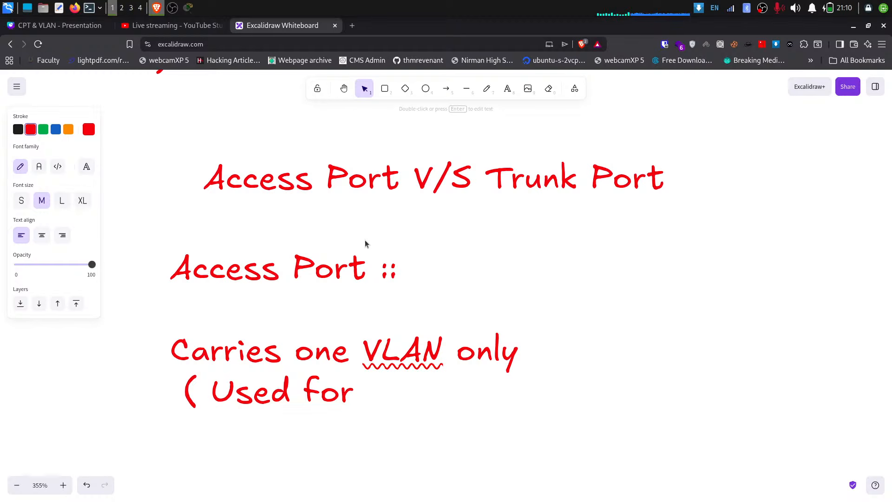
{"action": "type", "text": " PCs)"}
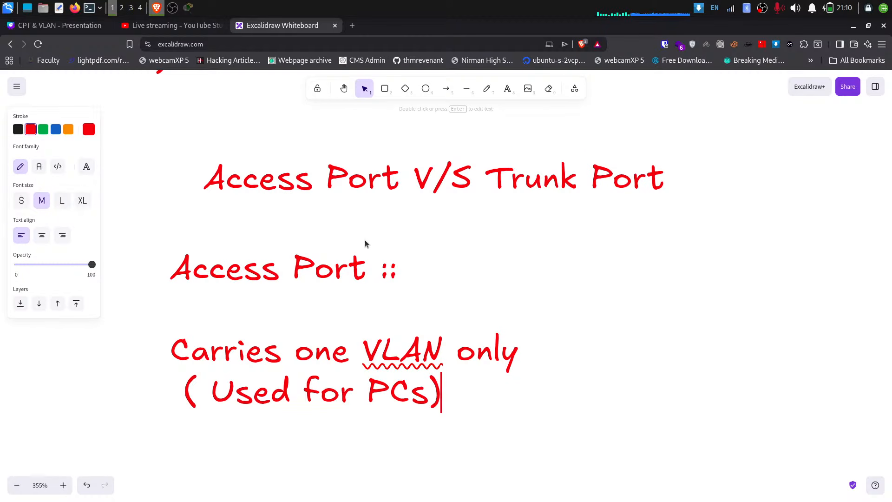
Add the label "Trunk Port ::" a few lines below the access port description in the same text block
{"action": "key", "text": "Return"}
{"action": "key", "text": "Return"}
{"action": "scroll", "coordinate": [223, 239], "scroll_direction": "down", "scroll_amount": 2}
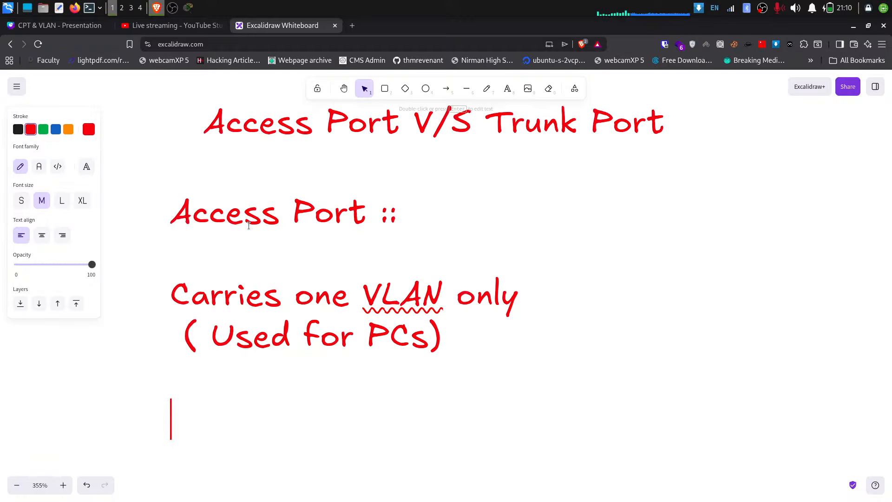
{"action": "key", "text": "Return"}
{"action": "type", "text": "T"}
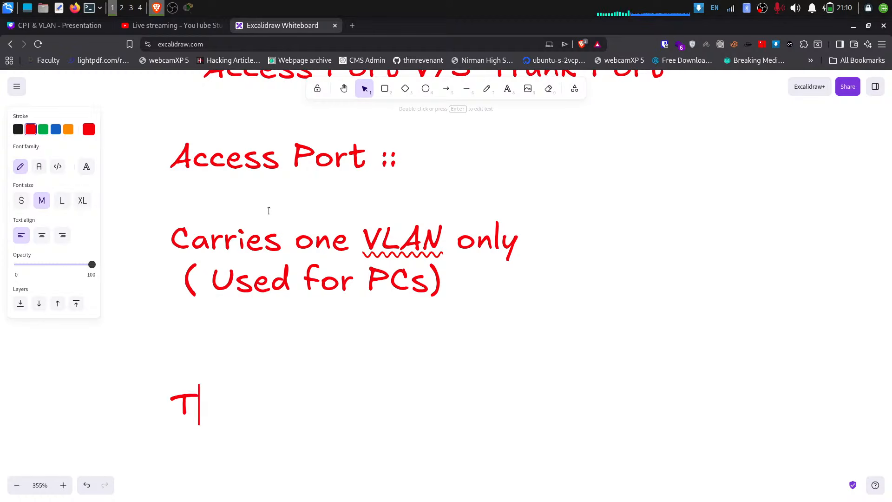
{"action": "type", "text": "runk Port ::"}
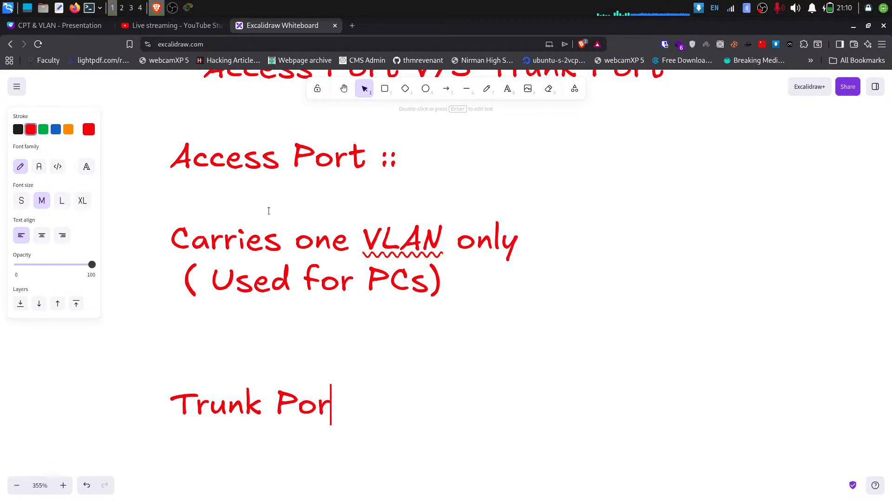
Describe the trunk port with the line "Carries multiple VLANs" beneath its label
{"action": "key", "text": "Return"}
{"action": "key", "text": "Return"}
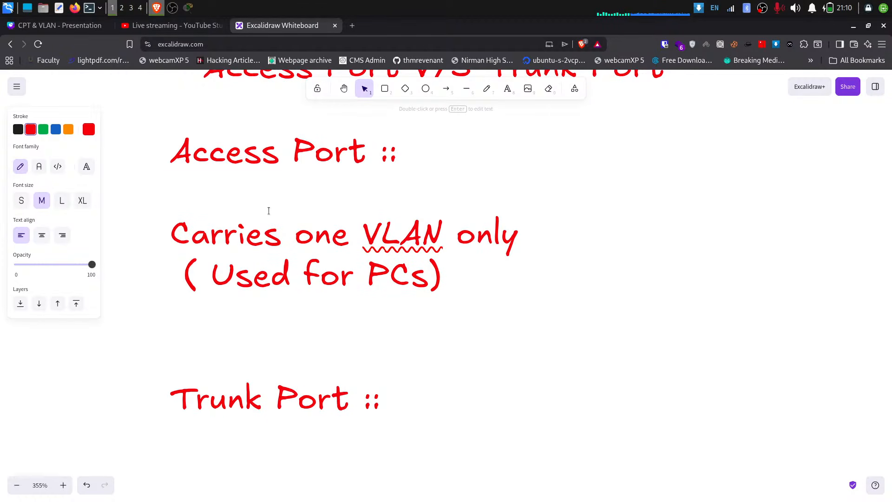
{"action": "type", "text": "Carri"}
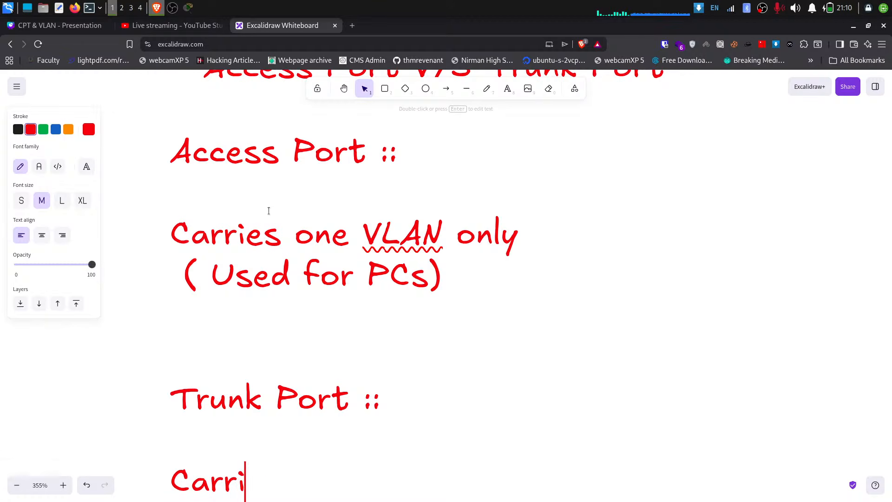
{"action": "type", "text": "es mu"}
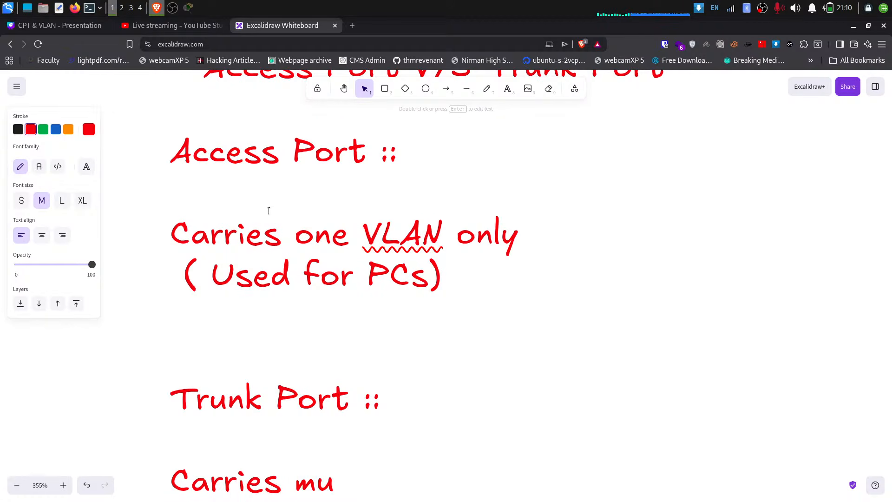
{"action": "type", "text": "ltipl"}
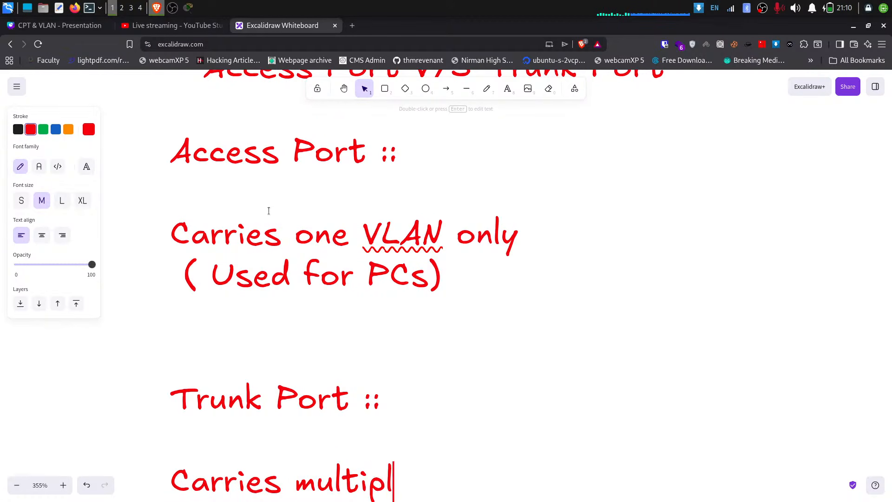
{"action": "type", "text": "e VLANs"}
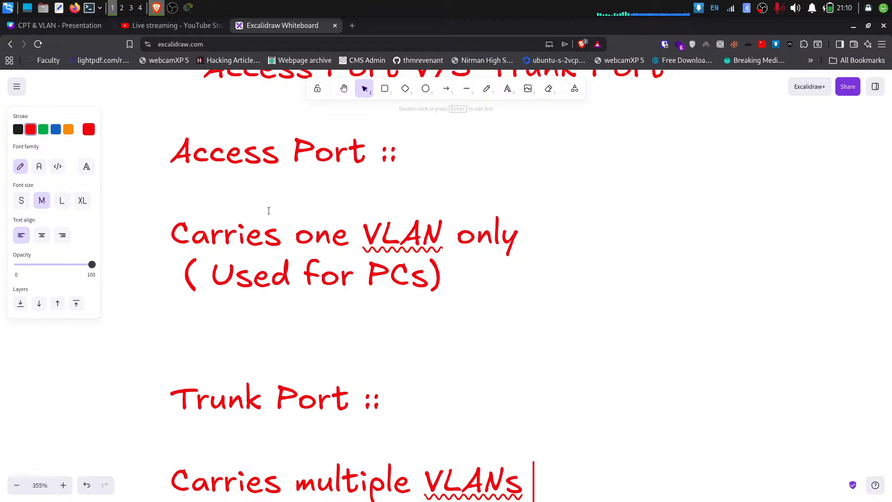
Add the line "( used bw switches or switch to router)" beneath the trunk port description
{"action": "key", "text": "Return"}
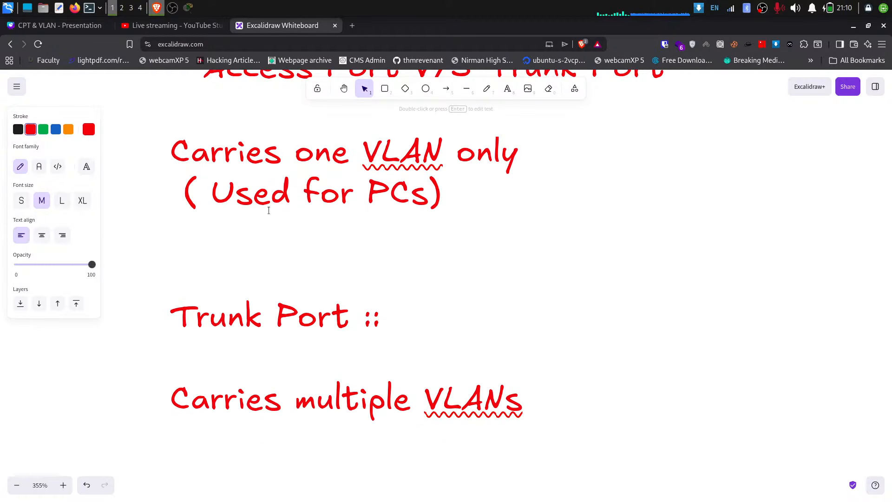
{"action": "scroll", "coordinate": [278, 189], "scroll_direction": "down", "scroll_amount": 1}
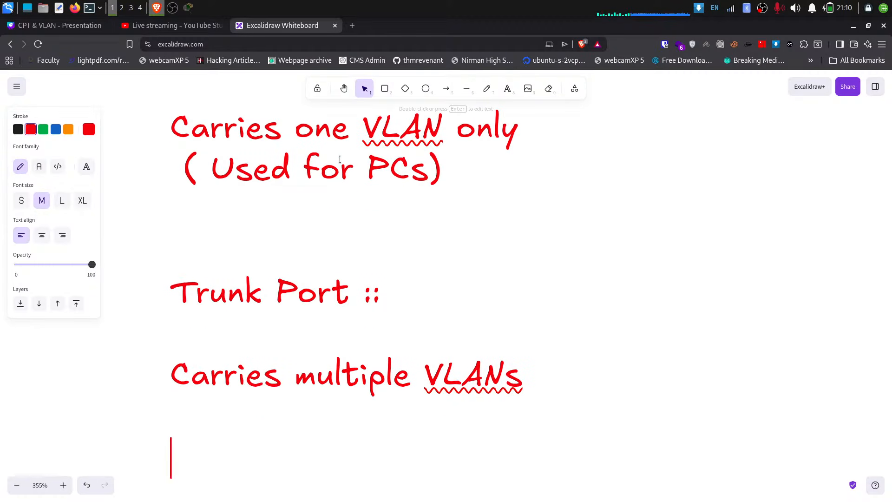
{"action": "type", "text": "( used "}
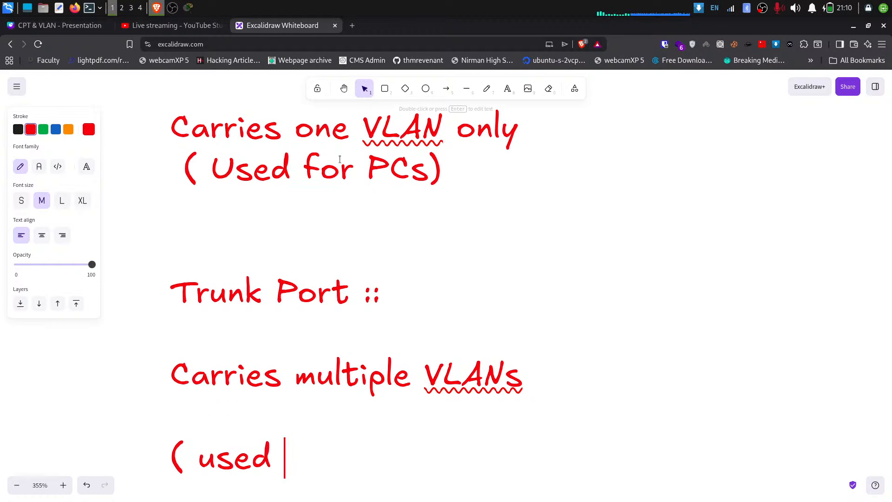
{"action": "type", "text": "B"}
{"action": "key", "text": "BackSpace"}
{"action": "type", "text": "bw "}
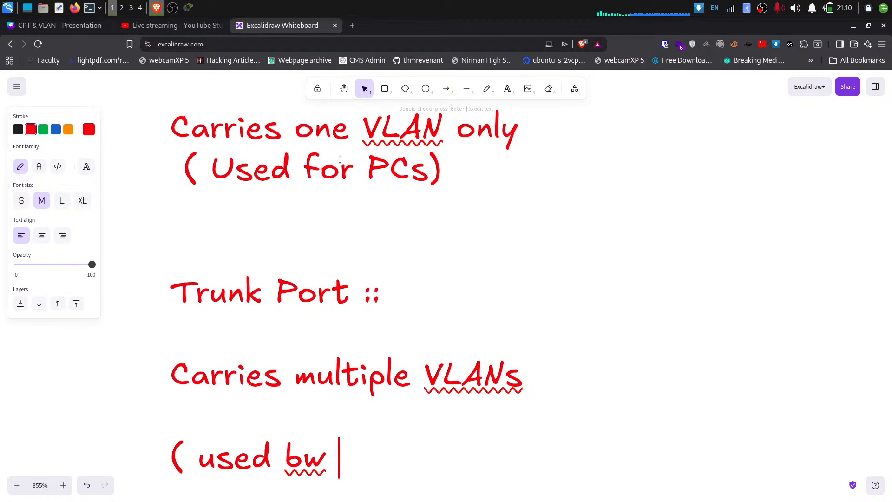
{"action": "type", "text": "switche"}
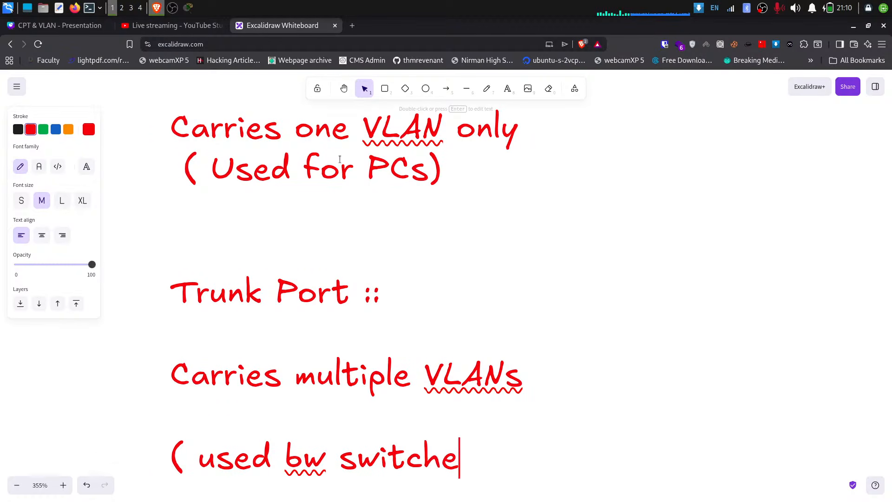
{"action": "type", "text": "s or "}
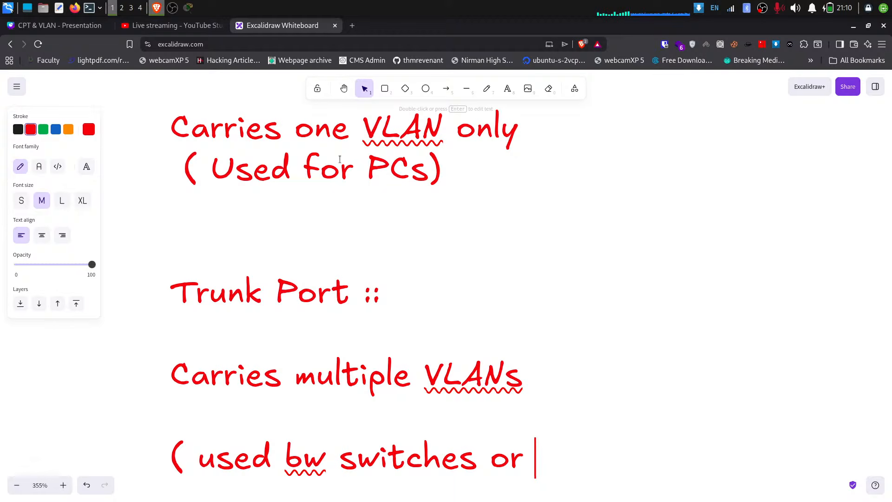
{"action": "type", "text": "switch t"}
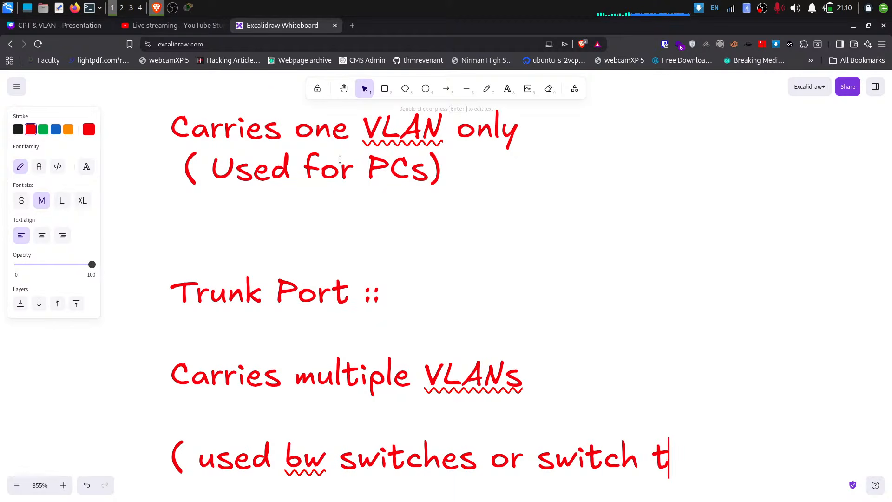
{"action": "type", "text": "o router"}
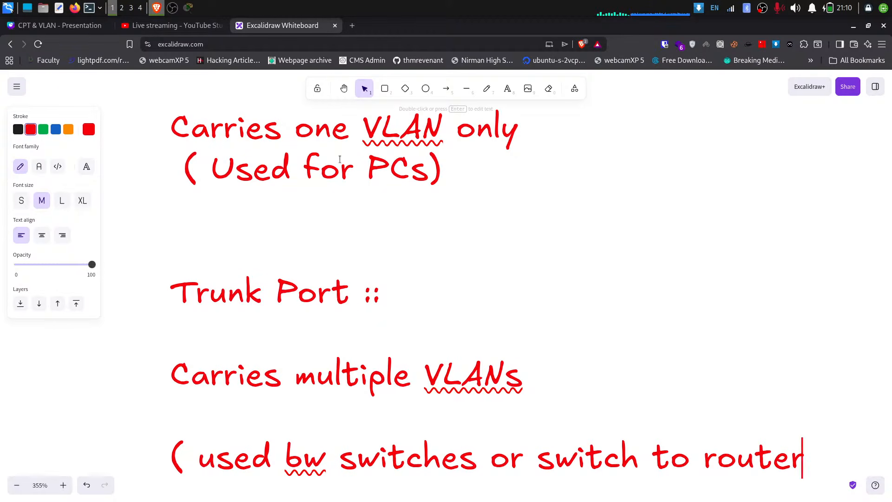
{"action": "type", "text": ")"}
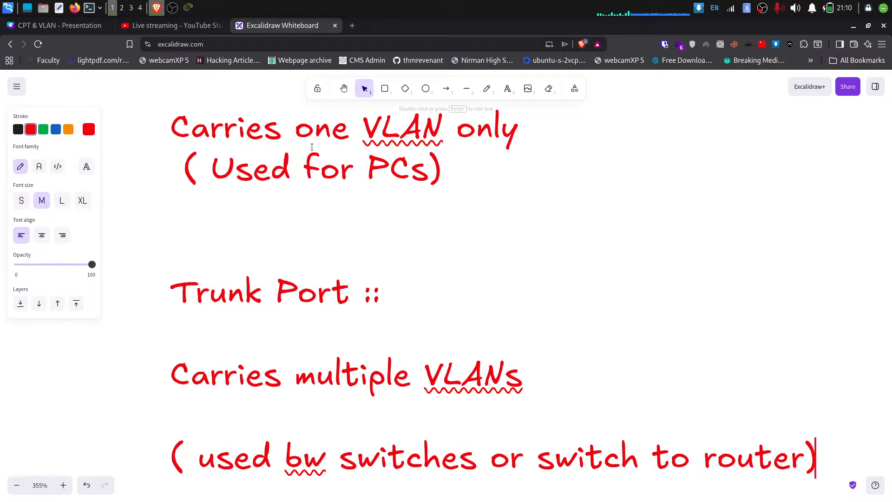
Finish editing the access and trunk port text block, and move it left and slightly down on the canvas
{"action": "scroll", "coordinate": [312, 147], "scroll_direction": "down", "scroll_amount": 3}
{"action": "scroll", "coordinate": [481, 198], "scroll_direction": "down", "scroll_amount": 2, "text": "ctrl"}
{"action": "scroll", "coordinate": [483, 198], "scroll_direction": "up", "scroll_amount": 2}
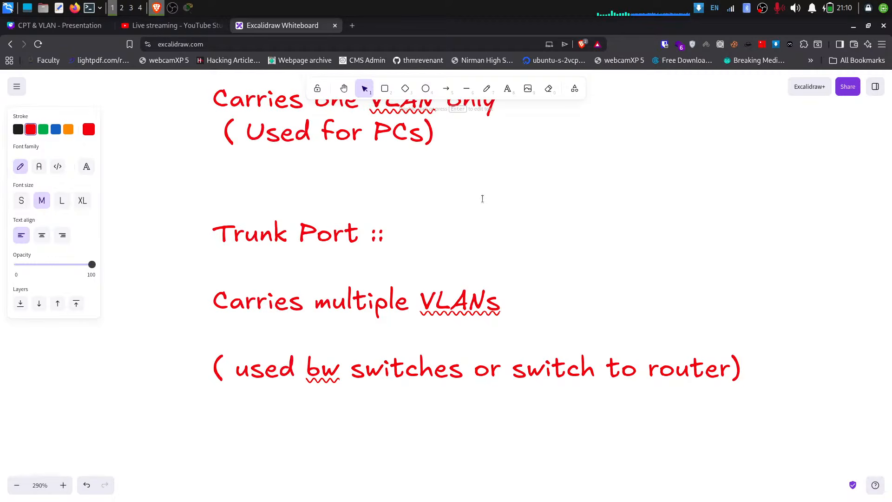
{"action": "scroll", "coordinate": [482, 198], "scroll_direction": "up", "scroll_amount": 1}
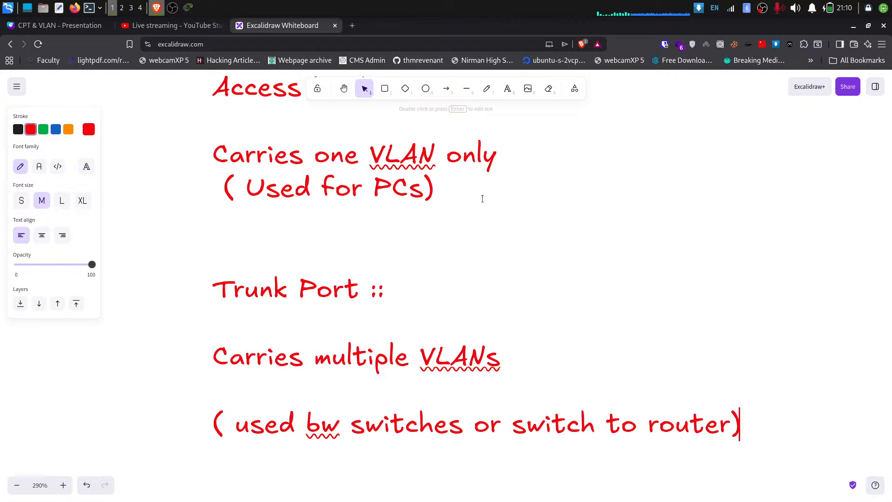
{"action": "left_click", "coordinate": [87, 349]}
{"action": "left_click_drag", "start_coordinate": [390, 333], "coordinate": [315, 351]}
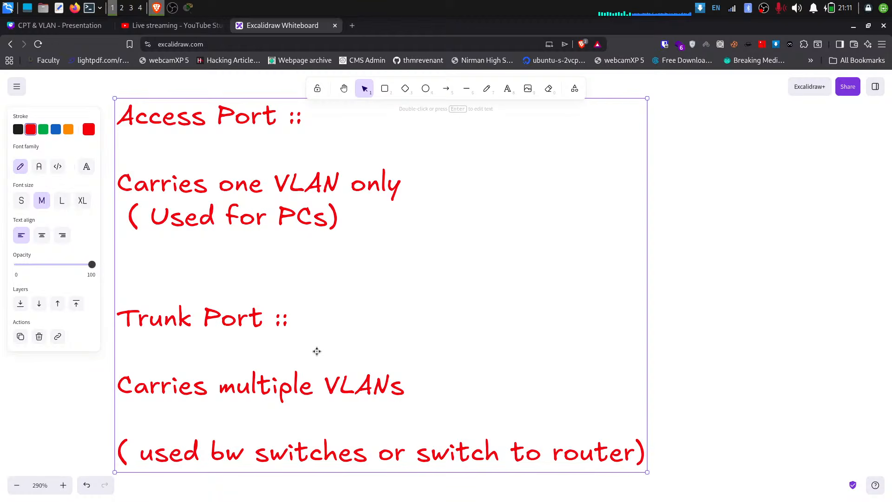
{"action": "left_click", "coordinate": [691, 369]}
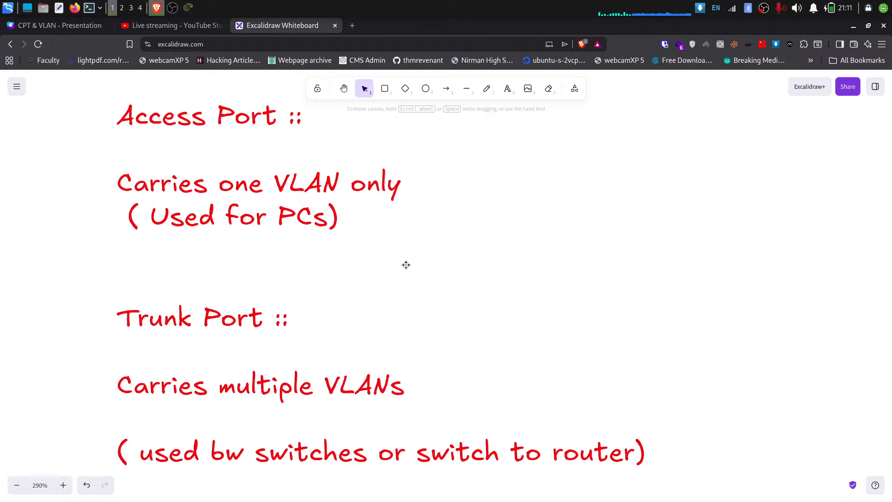
{"action": "mouse_move", "coordinate": [237, 294]}
{"action": "left_mouse_down"}
{"action": "mouse_move", "coordinate": [231, 304]}
{"action": "mouse_move", "coordinate": [234, 294]}
{"action": "left_mouse_up"}
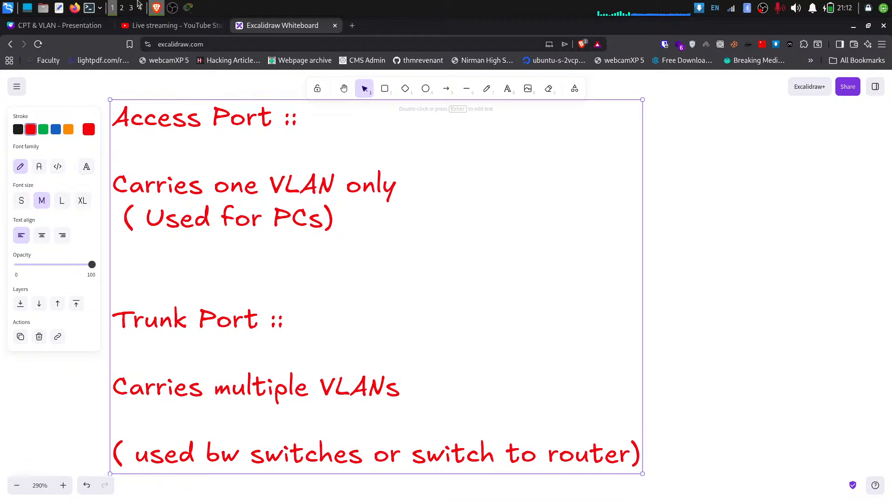
Check the YouTube live stream chat, and switch to Cisco Packet Tracer with its window maximised
{"action": "left_click", "coordinate": [153, 25]}
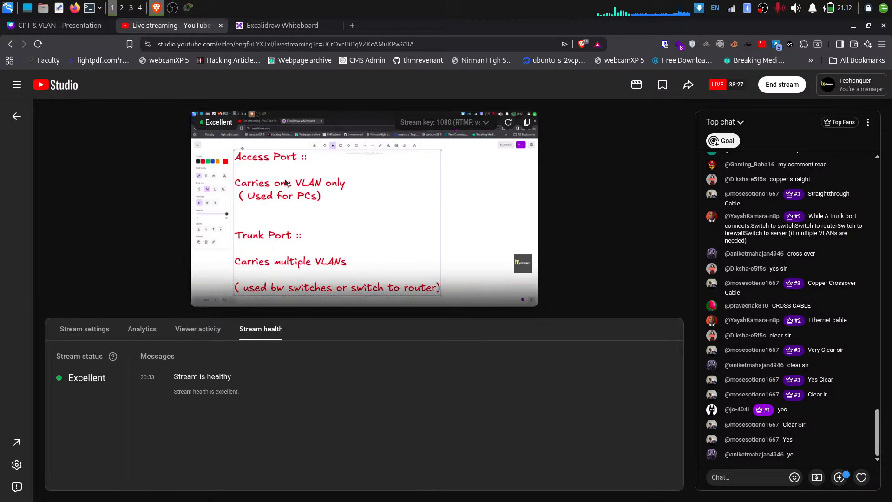
{"action": "left_click", "coordinate": [187, 8]}
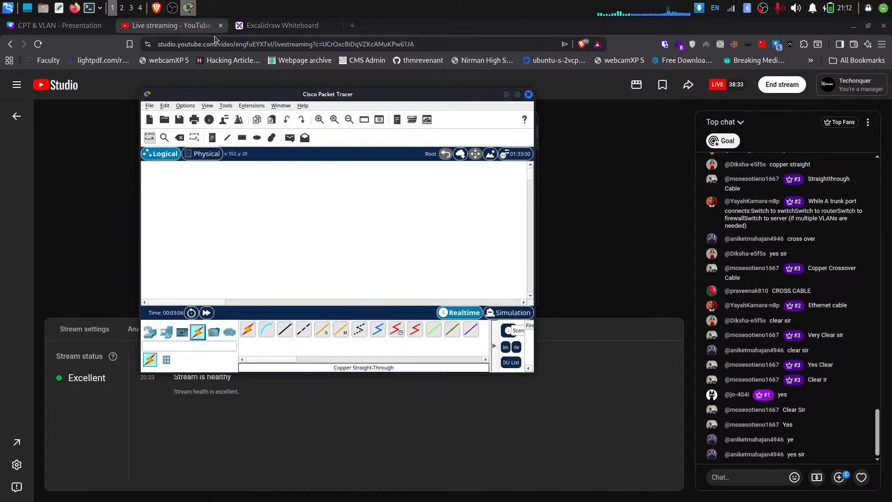
{"action": "left_click", "coordinate": [517, 95]}
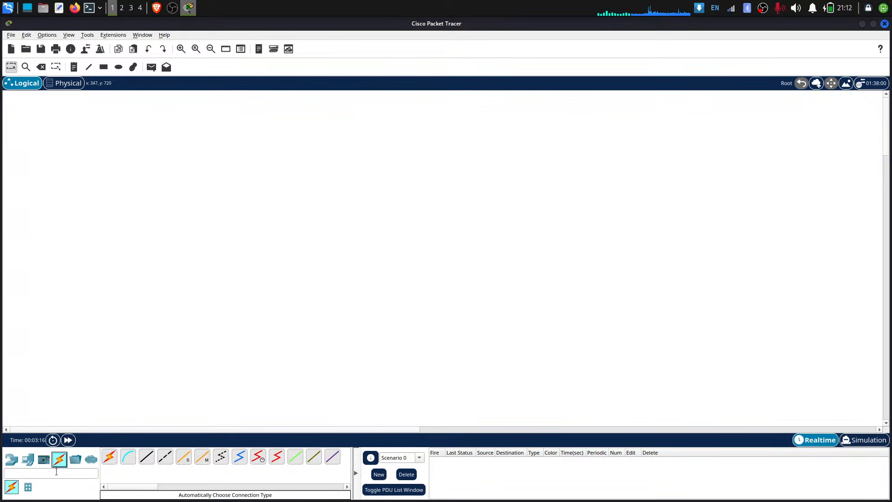
Place three PC end devices in the empty logical workspace and line them up in a horizontal row
{"action": "left_click", "coordinate": [29, 459]}
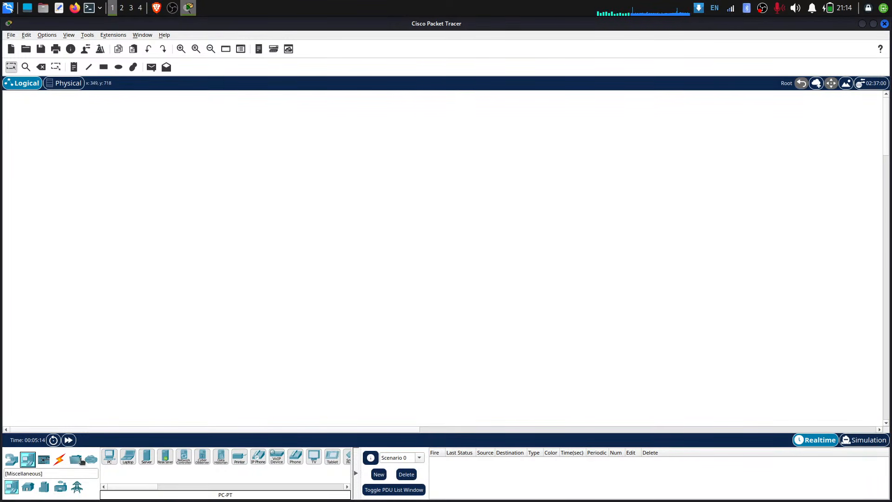
{"action": "left_click", "coordinate": [111, 460]}
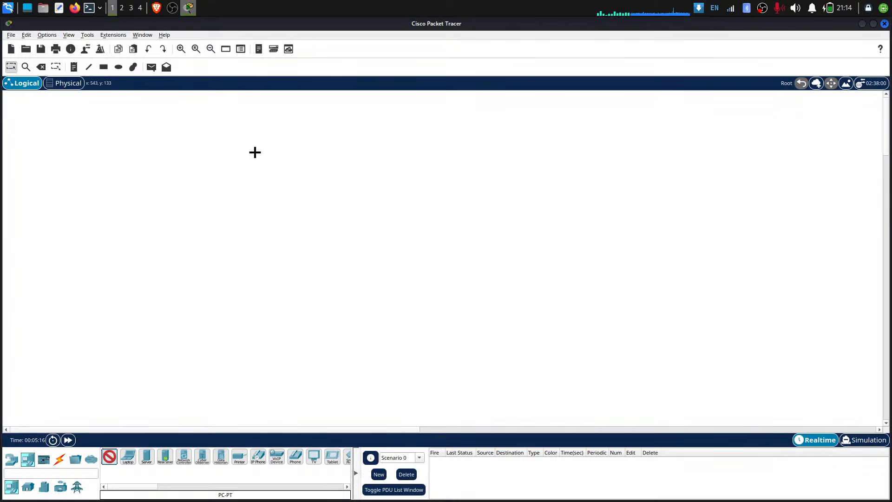
{"action": "left_click", "coordinate": [235, 134]}
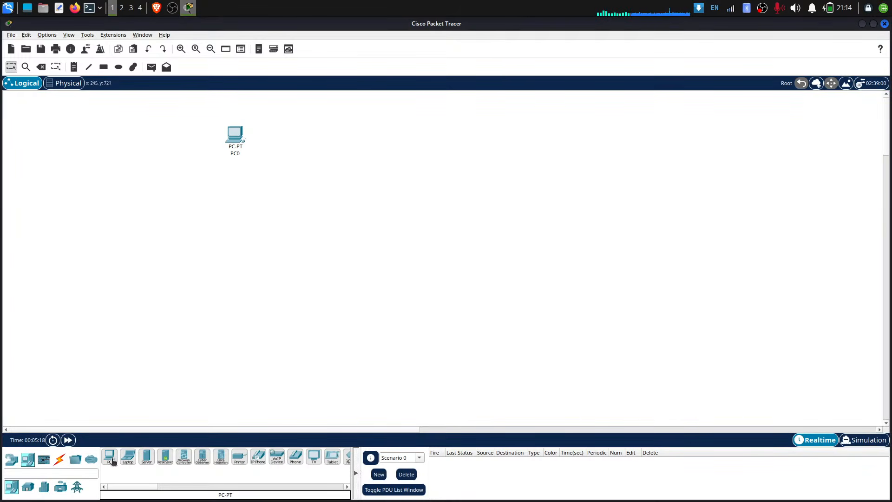
{"action": "left_click", "coordinate": [109, 458]}
{"action": "left_click", "coordinate": [368, 142]}
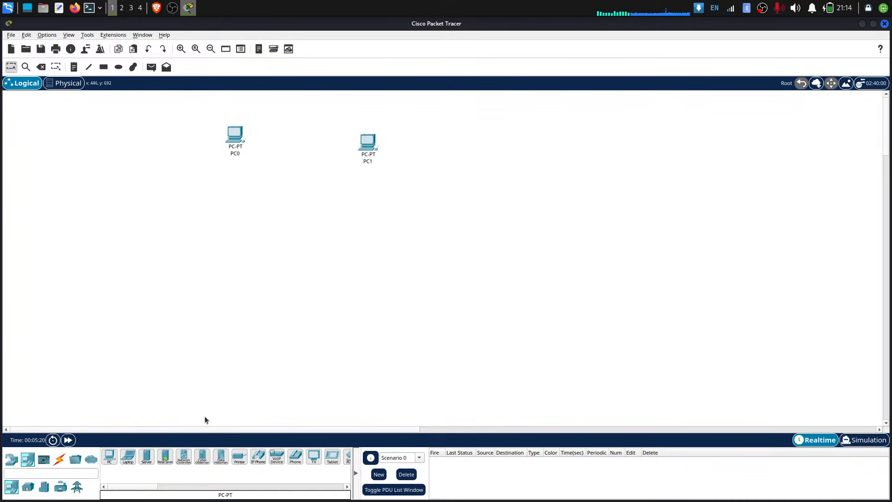
{"action": "left_click", "coordinate": [109, 458]}
{"action": "left_click", "coordinate": [557, 146]}
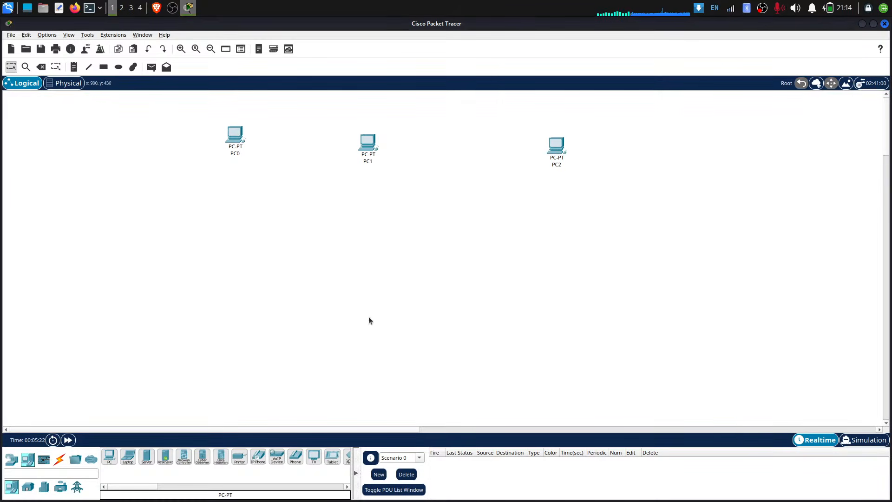
{"action": "left_click_drag", "start_coordinate": [373, 148], "coordinate": [392, 142]}
{"action": "left_click_drag", "start_coordinate": [565, 151], "coordinate": [515, 138]}
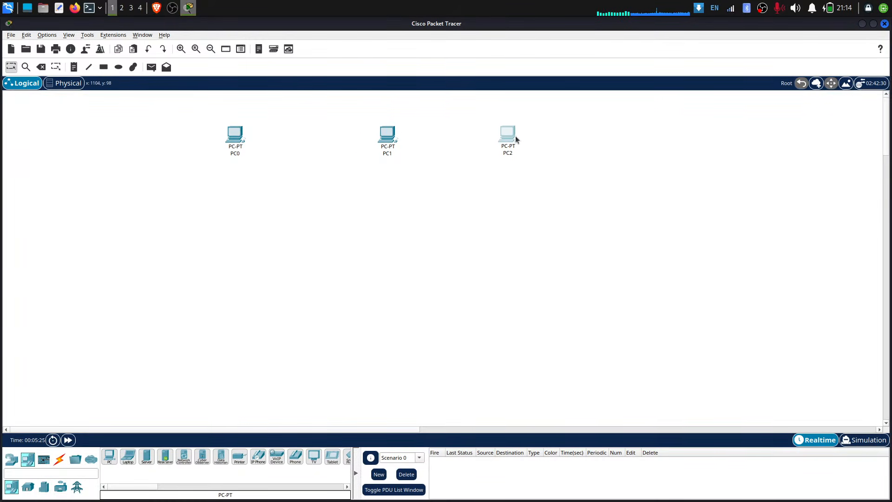
Try to change the display name of PC0 to PC1 in its global settings, and close its configuration window
{"action": "left_click", "coordinate": [237, 134]}
{"action": "left_click", "coordinate": [352, 186]}
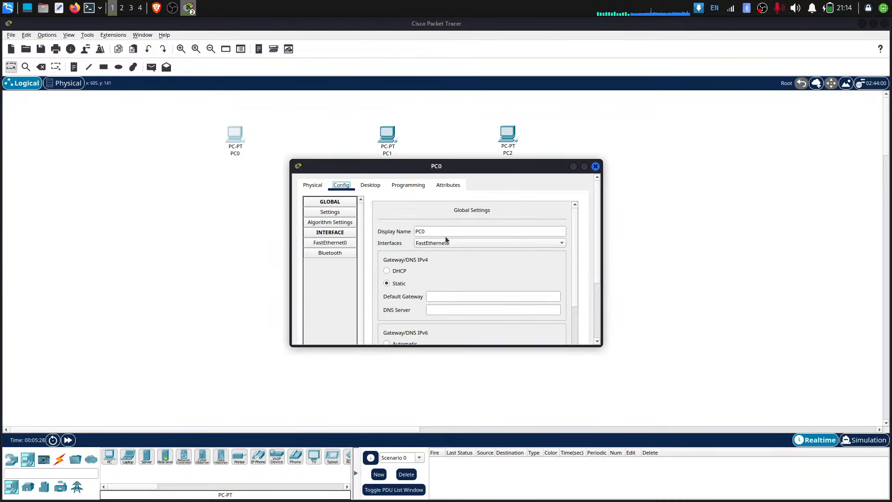
{"action": "left_click_drag", "start_coordinate": [436, 230], "coordinate": [423, 230]}
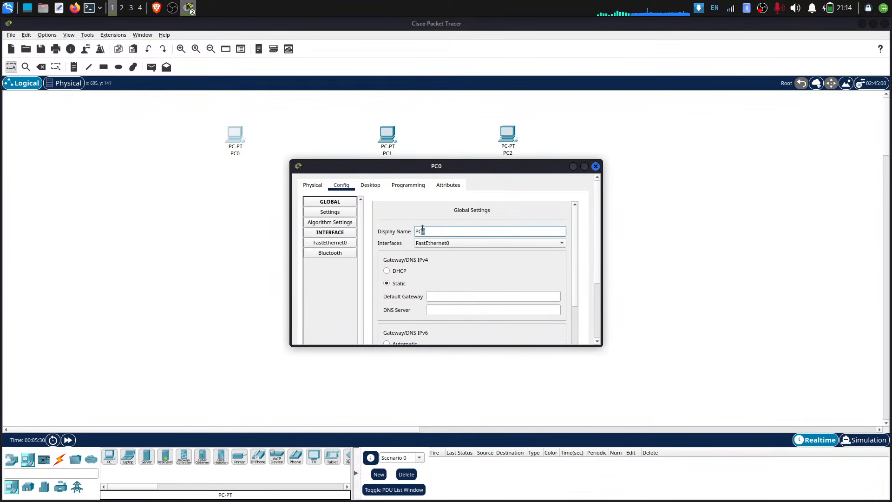
{"action": "type", "text": "1"}
{"action": "scroll", "coordinate": [493, 256], "scroll_direction": "down", "scroll_amount": 10}
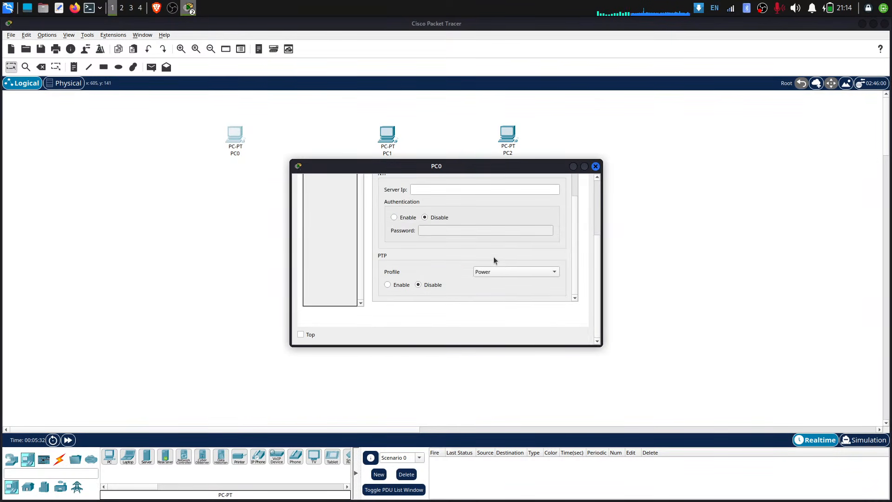
{"action": "left_click", "coordinate": [596, 166]}
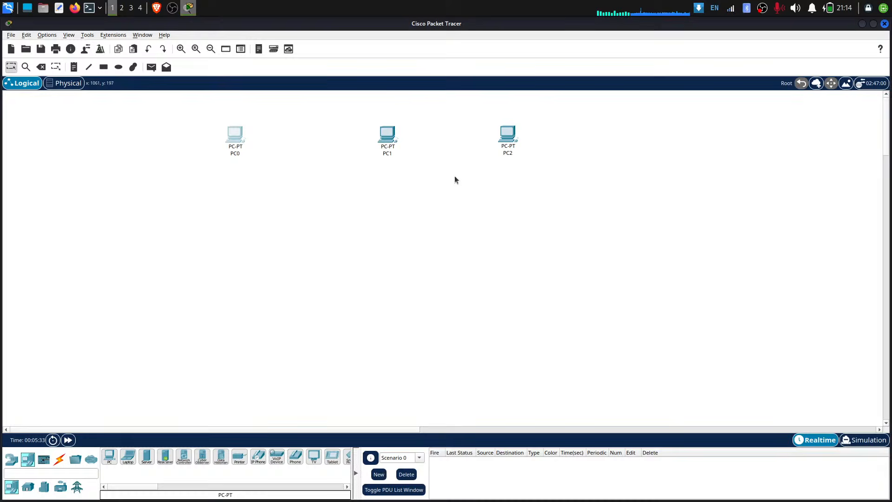
Change the display name of PC2 to PC3 in its global settings, and close its configuration window
{"action": "left_click", "coordinate": [384, 136]}
{"action": "left_click", "coordinate": [342, 184]}
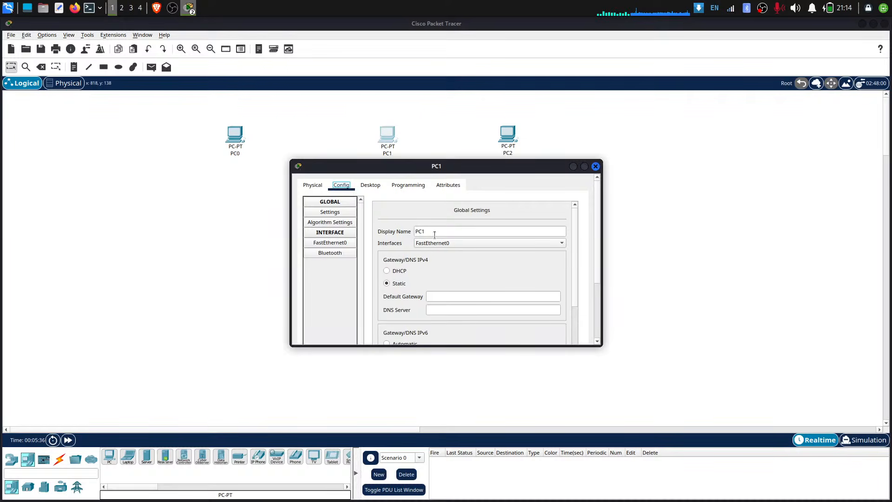
{"action": "left_click", "coordinate": [596, 166]}
{"action": "left_click", "coordinate": [516, 136]}
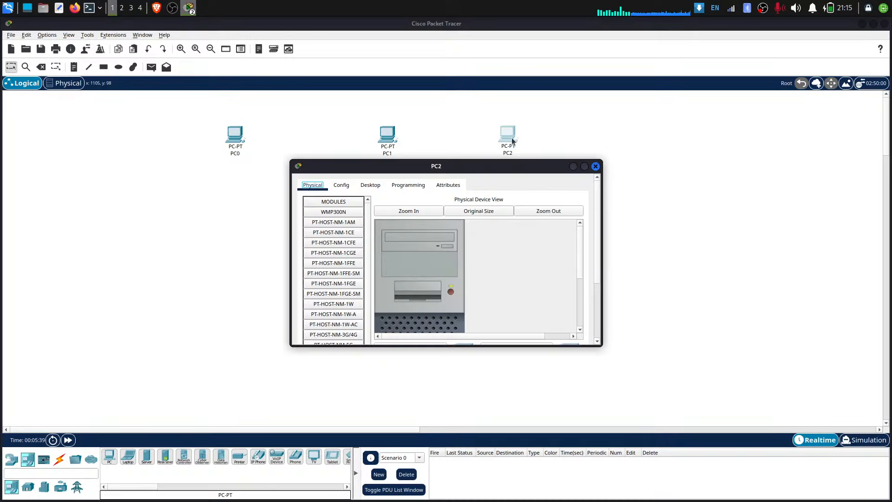
{"action": "left_click", "coordinate": [346, 185]}
{"action": "left_click_drag", "start_coordinate": [422, 229], "coordinate": [439, 231]}
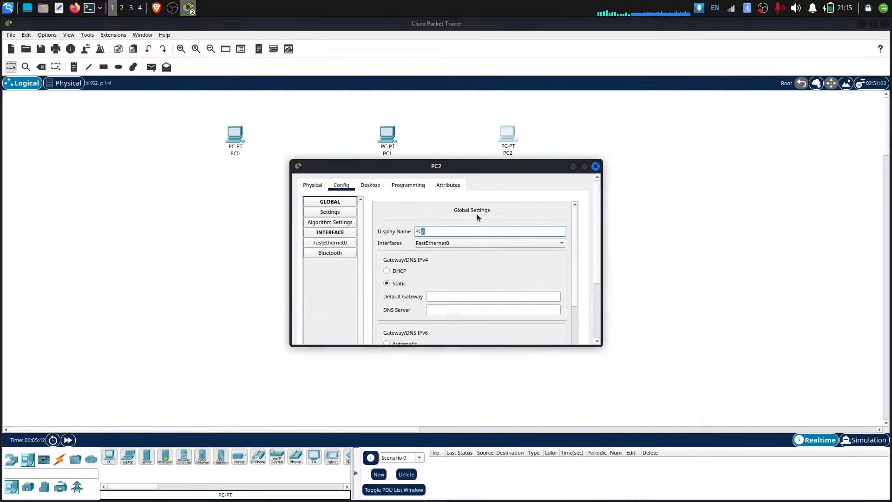
{"action": "type", "text": "3"}
{"action": "left_click", "coordinate": [596, 166]}
Change the display name of the middle PC, PC1, to PC2 in its global settings
{"action": "left_click", "coordinate": [387, 136]}
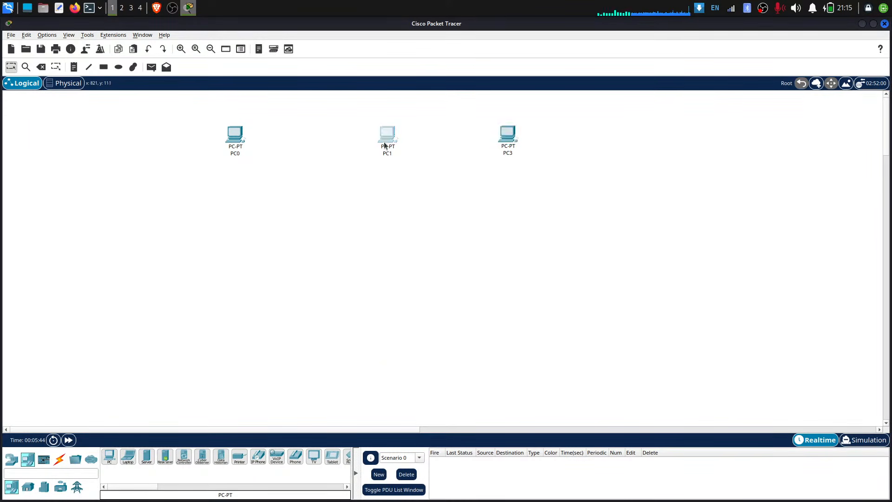
{"action": "left_click_drag", "start_coordinate": [421, 231], "coordinate": [426, 230]}
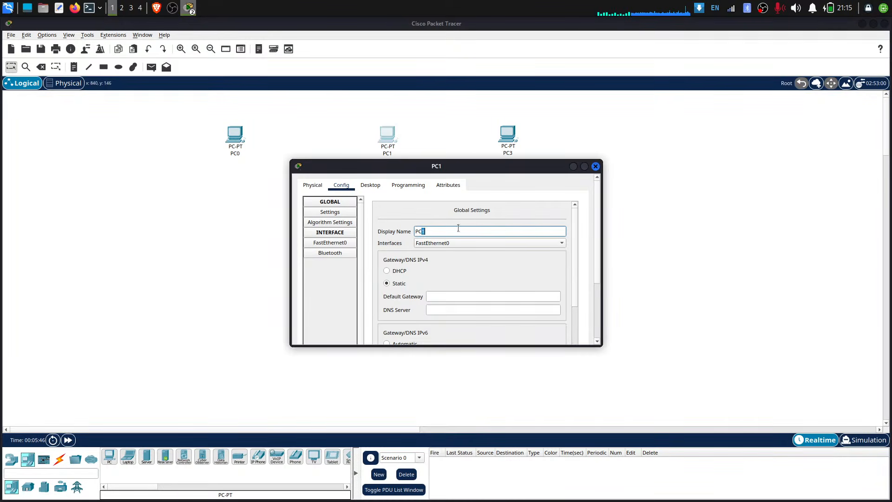
{"action": "type", "text": "2"}
{"action": "left_click", "coordinate": [597, 166]}
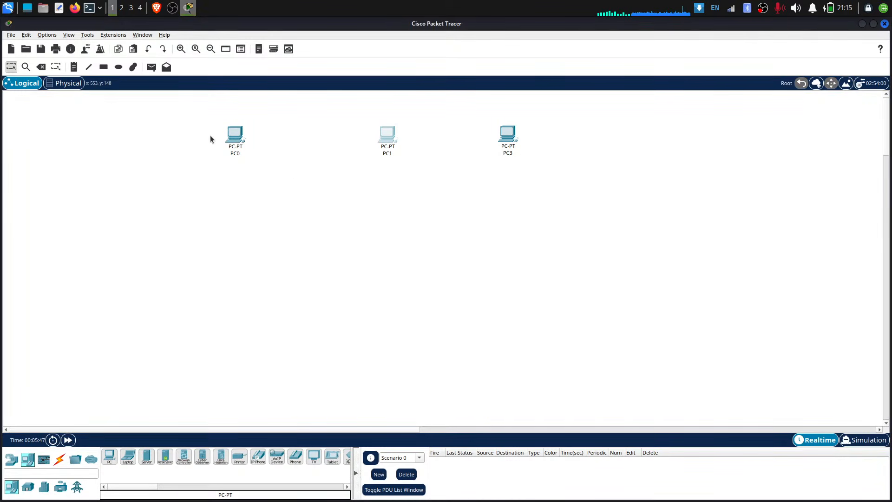
Rename PC0 as HR in its global settings, and close its configuration window
{"action": "left_click", "coordinate": [242, 141]}
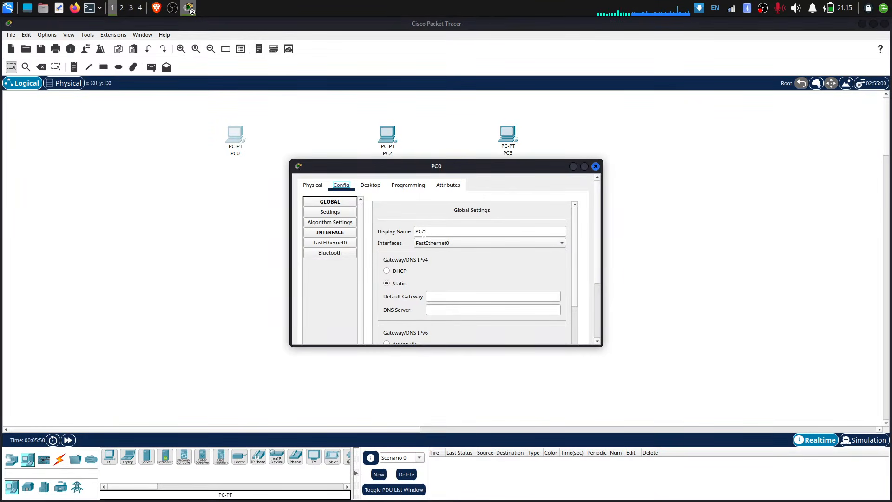
{"action": "left_click_drag", "start_coordinate": [421, 231], "coordinate": [426, 231]}
{"action": "type", "text": "1"}
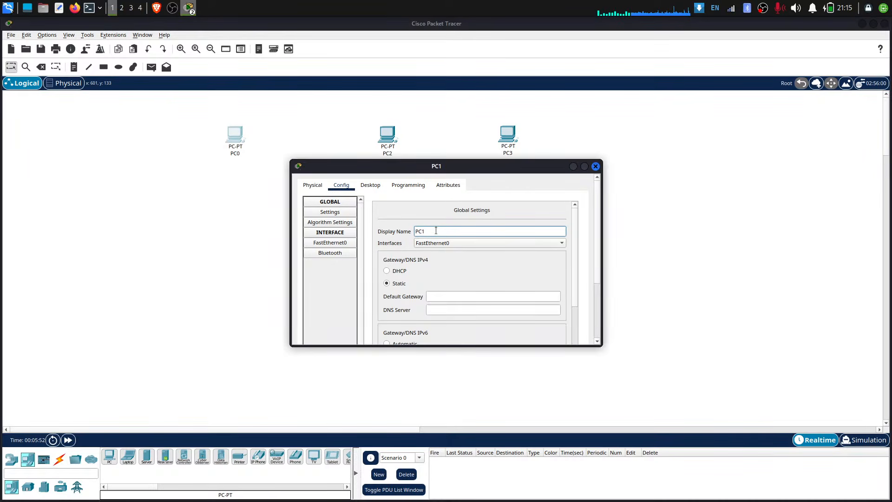
{"action": "double_click", "coordinate": [436, 231]}
{"action": "type", "text": "HR"}
{"action": "left_click", "coordinate": [597, 167]}
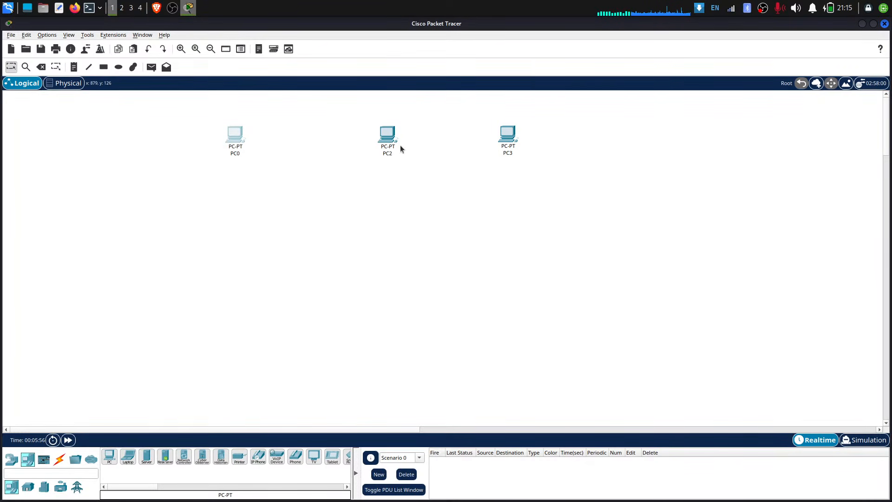
Rename the middle PC, PC2, as FIN in its global settings, and close its configuration window
{"action": "mouse_move", "coordinate": [390, 139]}
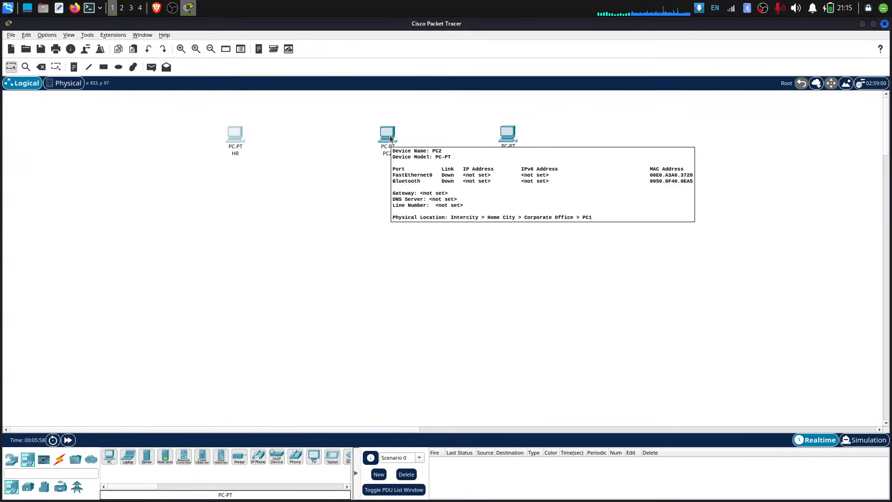
{"action": "left_click", "coordinate": [390, 139]}
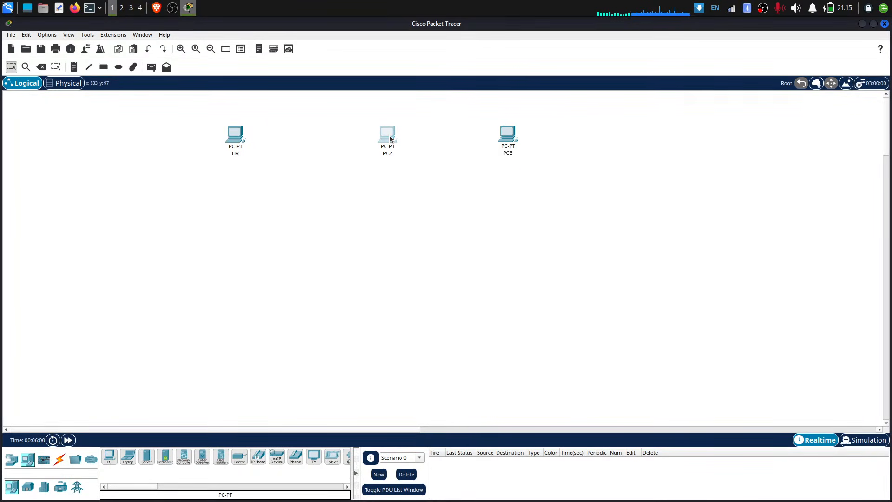
{"action": "left_click", "coordinate": [460, 230]}
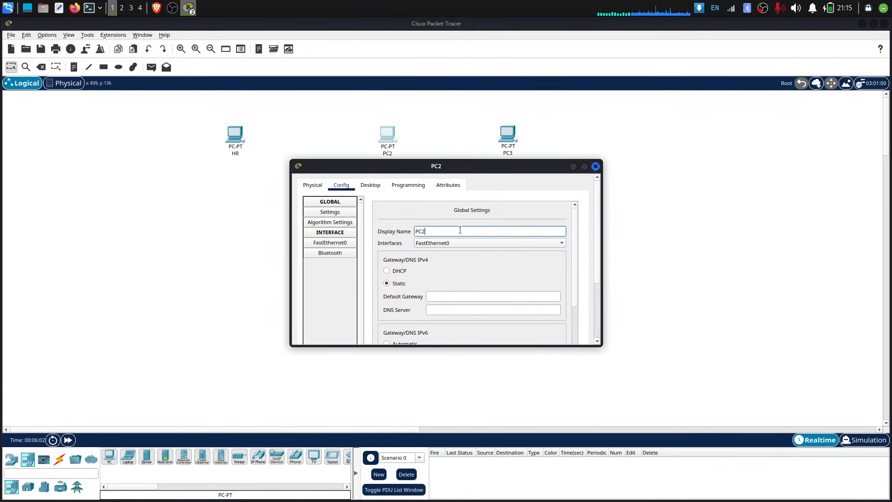
{"action": "double_click", "coordinate": [460, 231]}
{"action": "type", "text": "FIN"}
{"action": "left_click", "coordinate": [596, 166]}
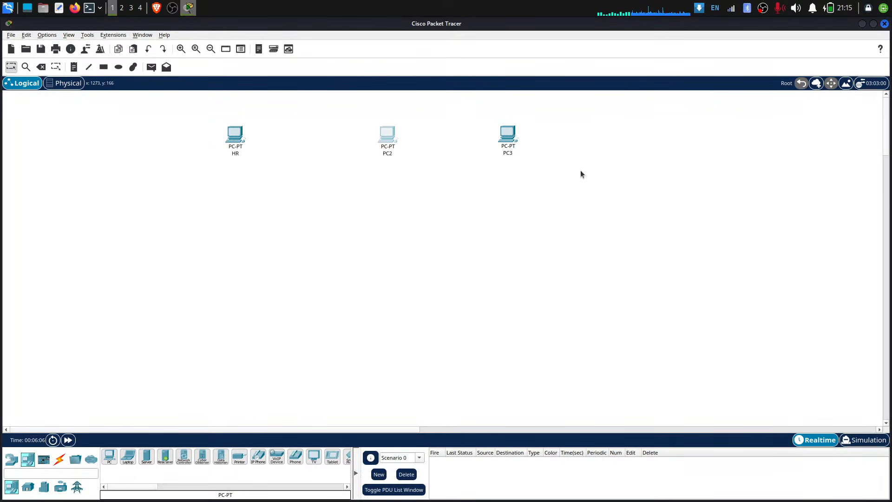
Set the display name of PC3 to IT, and close its configuration window
{"action": "left_click", "coordinate": [509, 137]}
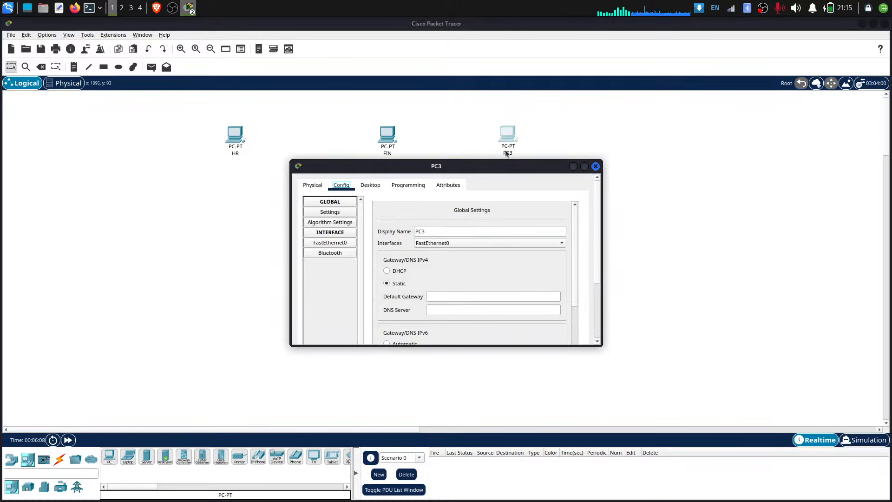
{"action": "double_click", "coordinate": [464, 231]}
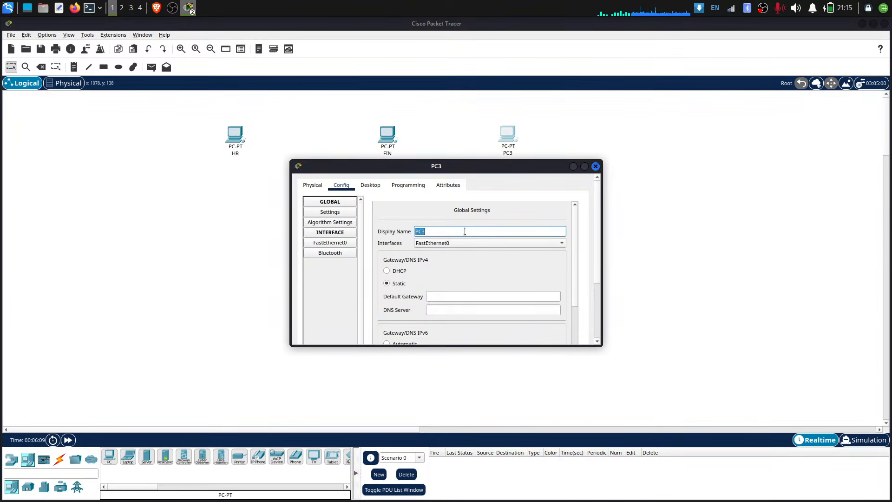
{"action": "type", "text": "IT"}
{"action": "left_click", "coordinate": [596, 166]}
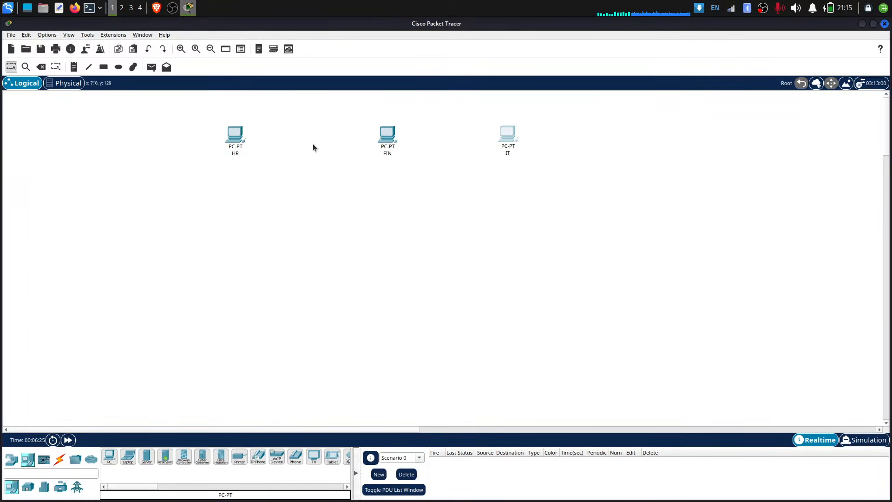
Give the HR PC the static IPv4 address 192.168.10.10 with subnet mask 255.255.255.0, and close its configuration window
{"action": "double_click", "coordinate": [235, 135]}
{"action": "left_click", "coordinate": [408, 184]}
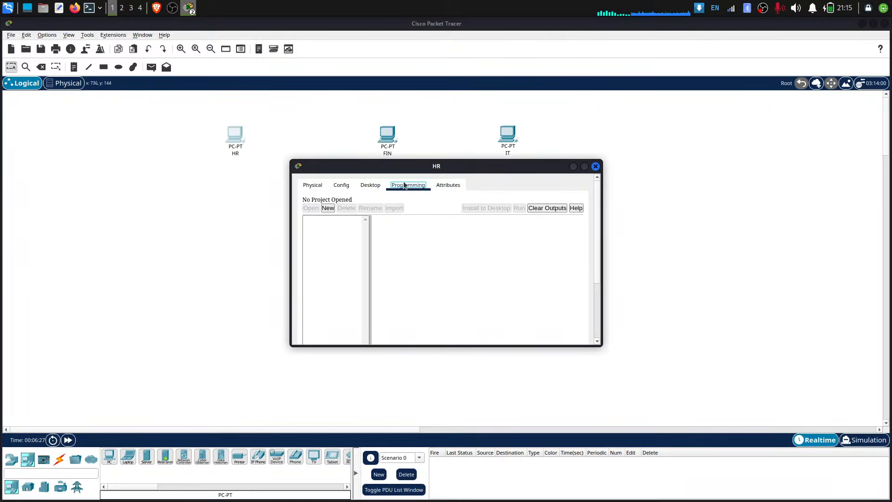
{"action": "left_click", "coordinate": [371, 185]}
{"action": "left_click", "coordinate": [325, 222]}
{"action": "scroll", "coordinate": [375, 224], "scroll_direction": "up", "scroll_amount": 3}
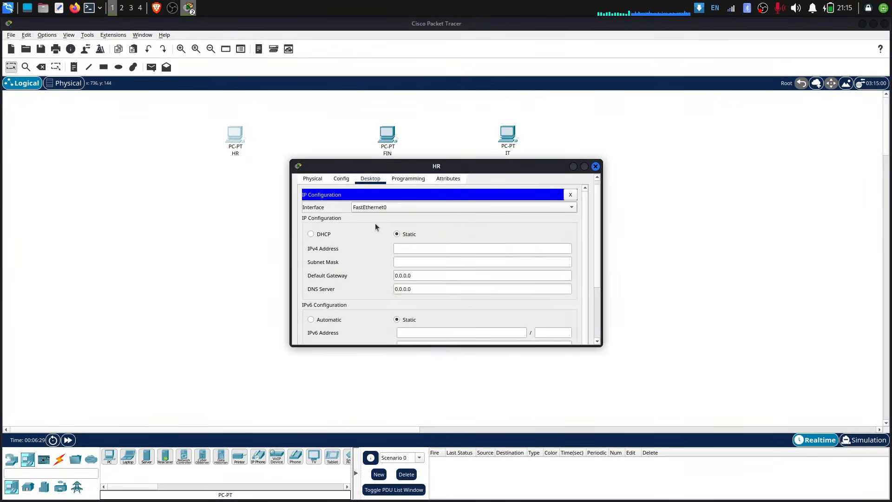
{"action": "left_click", "coordinate": [421, 254]}
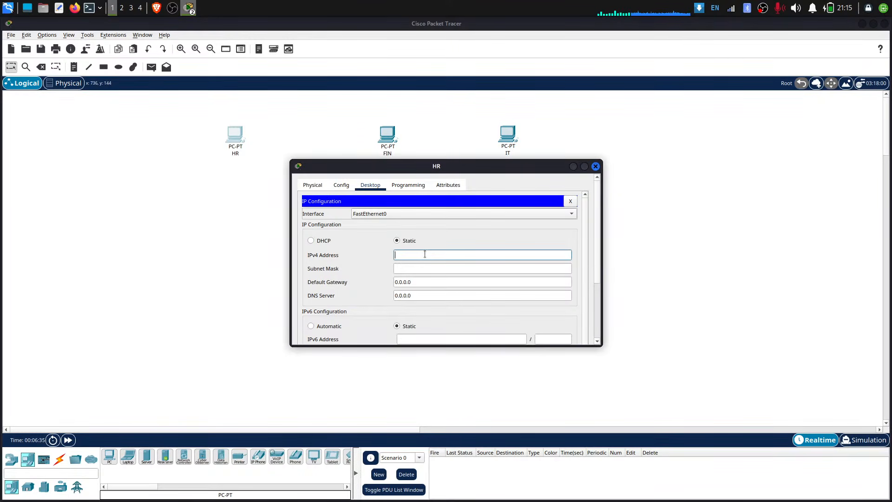
{"action": "type", "text": "192.168."}
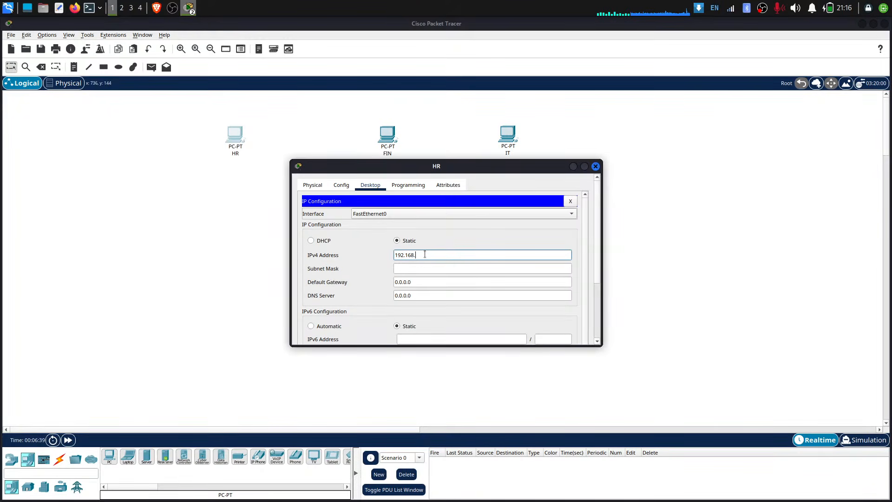
{"action": "type", "text": "10.10"}
{"action": "left_click", "coordinate": [487, 271]}
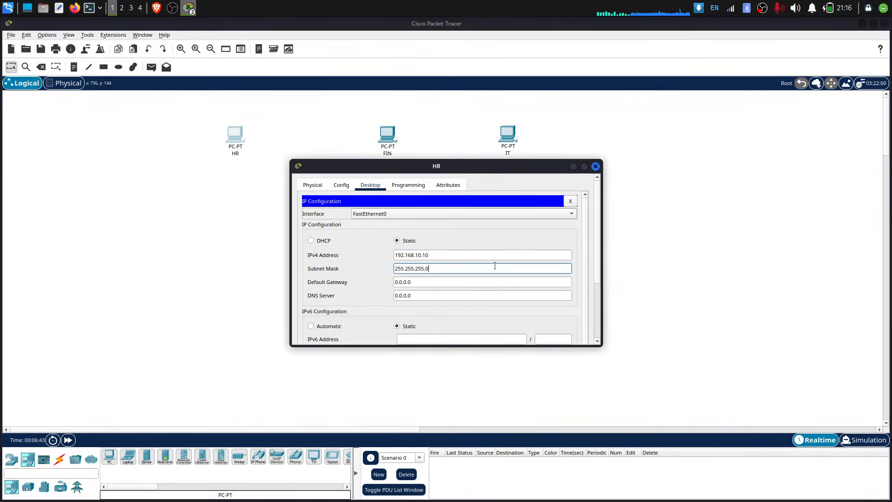
{"action": "left_click", "coordinate": [595, 167]}
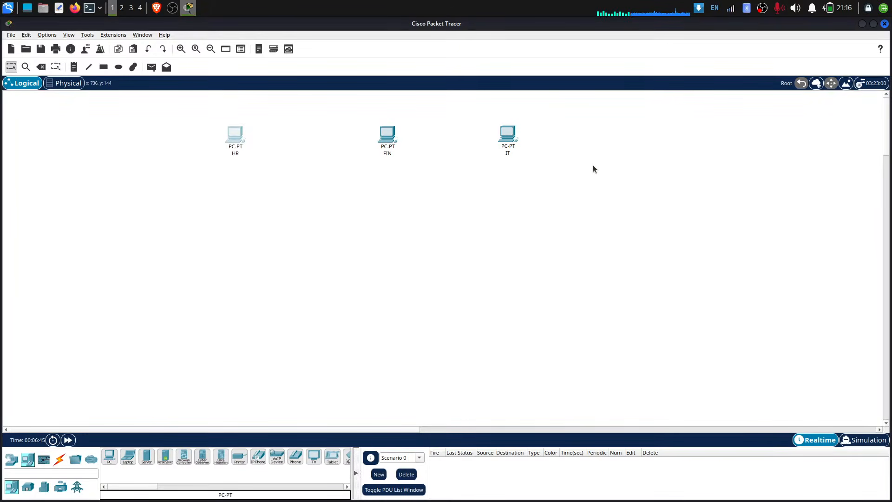
Give the FIN PC the static IPv4 address 192.168.20.10 with a /24 subnet mask, and close its configuration window
{"action": "left_click", "coordinate": [384, 143]}
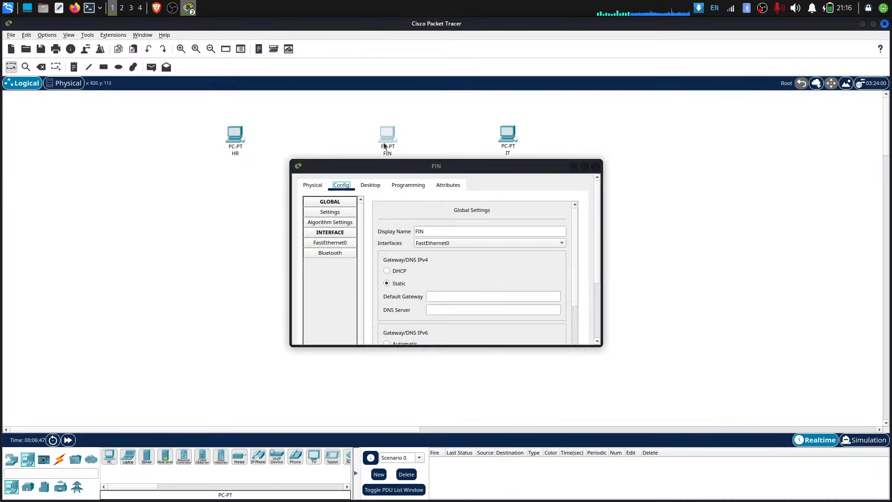
{"action": "left_click", "coordinate": [370, 185]}
{"action": "left_click", "coordinate": [331, 230]}
{"action": "scroll", "coordinate": [337, 246], "scroll_direction": "down", "scroll_amount": 5}
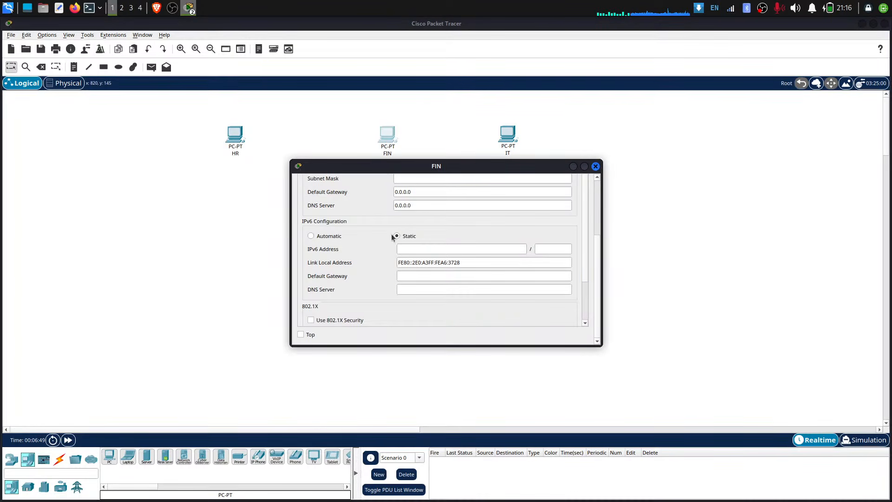
{"action": "scroll", "coordinate": [392, 237], "scroll_direction": "up", "scroll_amount": 3}
{"action": "left_click", "coordinate": [415, 248]}
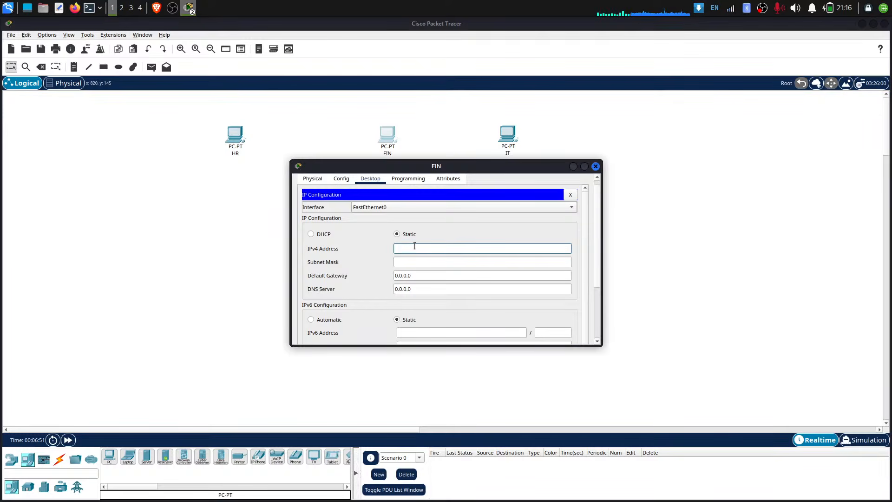
{"action": "type", "text": "192.168.20.10"}
{"action": "left_click", "coordinate": [531, 258]}
{"action": "left_click", "coordinate": [596, 166]}
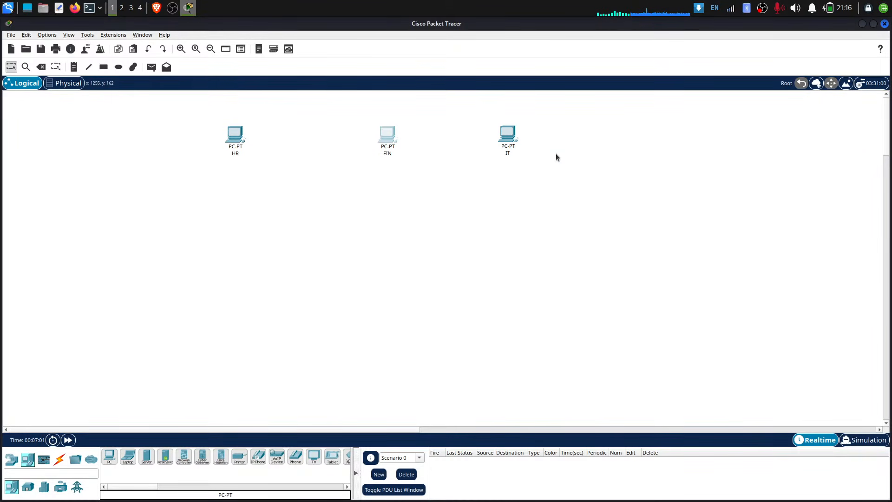
Assign the static IPv4 address 192.168.10.20 to the FastEthernet0 interface of the IT PC
{"action": "left_click", "coordinate": [499, 140]}
{"action": "left_click", "coordinate": [370, 185]}
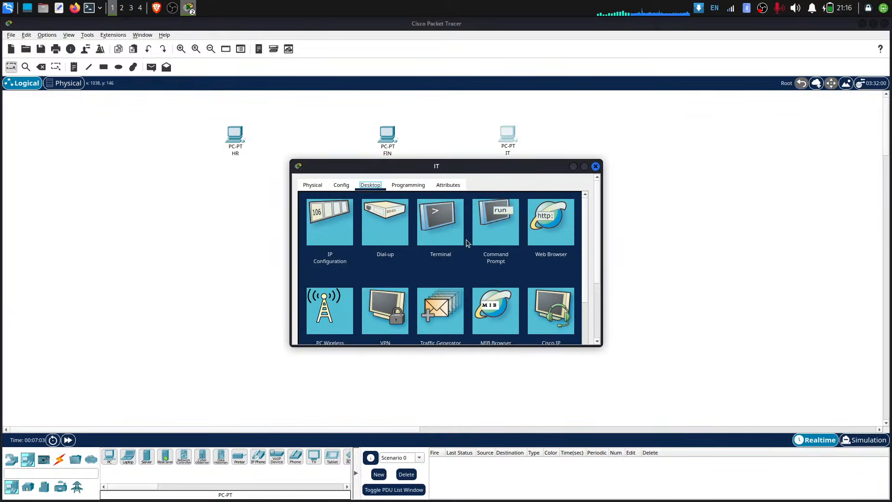
{"action": "left_click", "coordinate": [346, 239]}
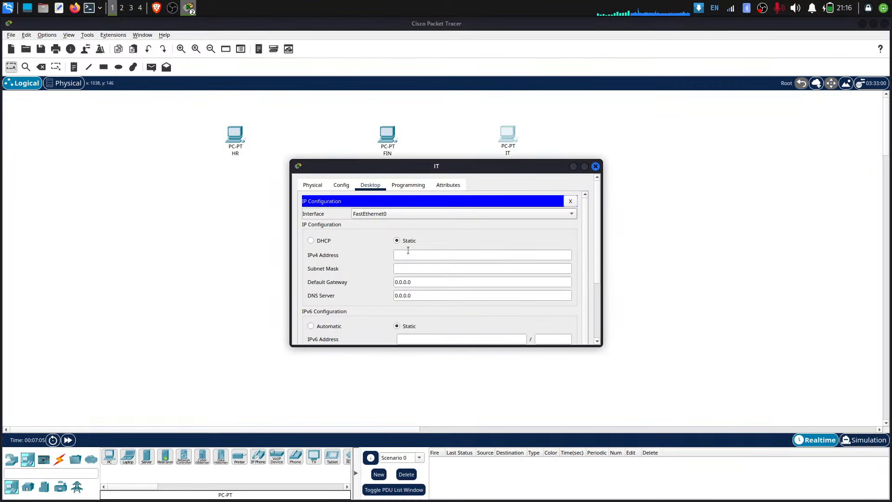
{"action": "left_click", "coordinate": [408, 251]}
{"action": "type", "text": "192.168"}
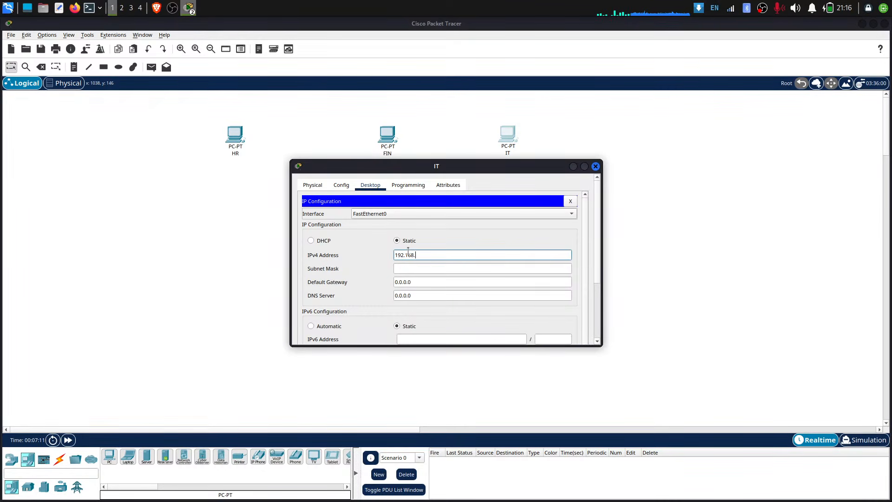
{"action": "type", "text": ".10.20"}
Rename the IT PC as HRR, and check the IP addressing summaries of the PCs in the workspace
{"action": "left_click", "coordinate": [341, 184]}
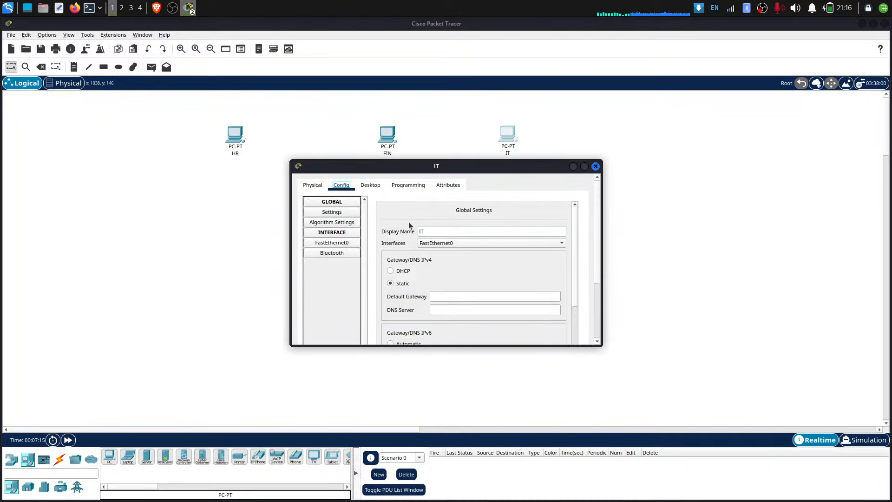
{"action": "double_click", "coordinate": [423, 231]}
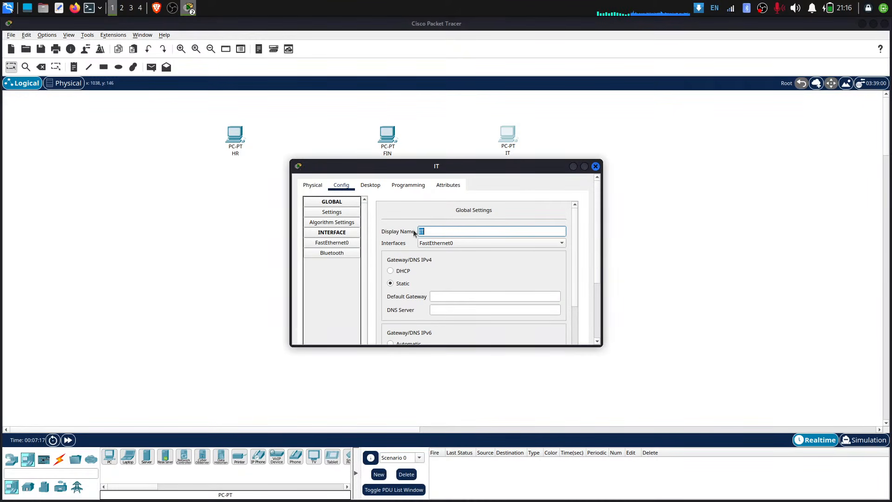
{"action": "type", "text": "HRR"}
{"action": "left_click", "coordinate": [370, 185]}
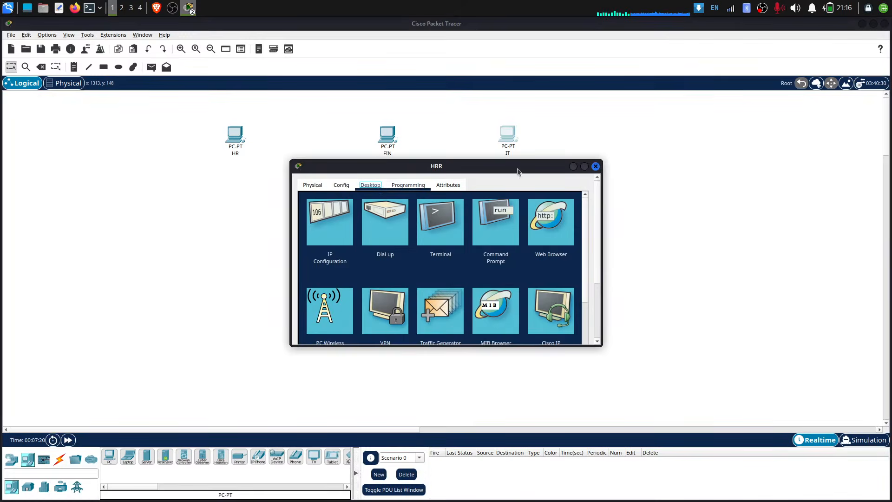
{"action": "left_click", "coordinate": [595, 166]}
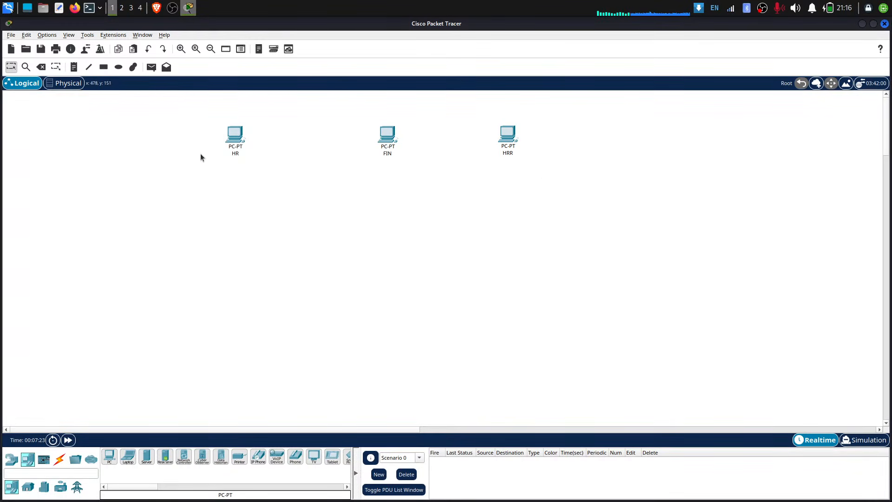
{"action": "mouse_move", "coordinate": [235, 145]}
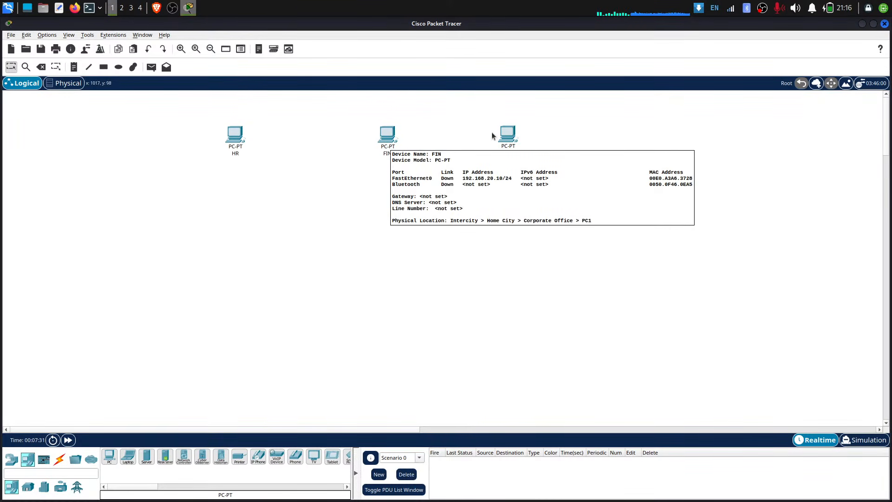
{"action": "mouse_move", "coordinate": [508, 141]}
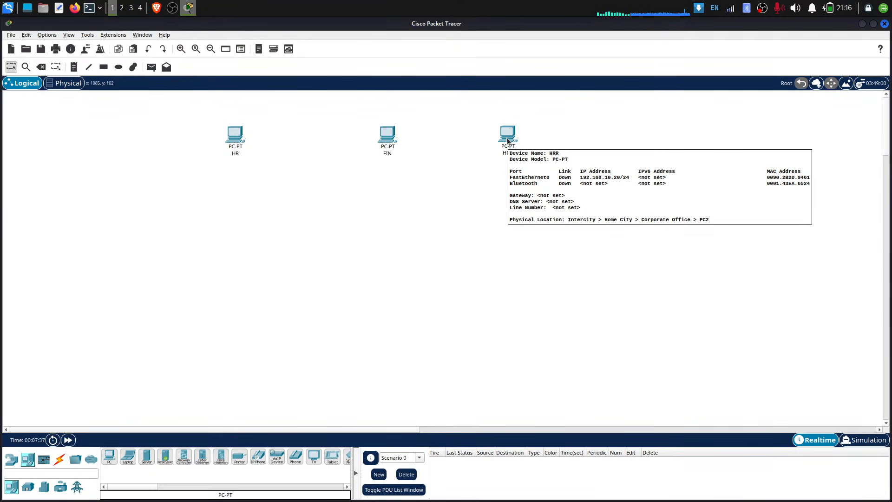
Find the 2960 switch model in the device catalogue and place one below the FIN PC
{"action": "left_click_drag", "start_coordinate": [557, 126], "coordinate": [563, 186]}
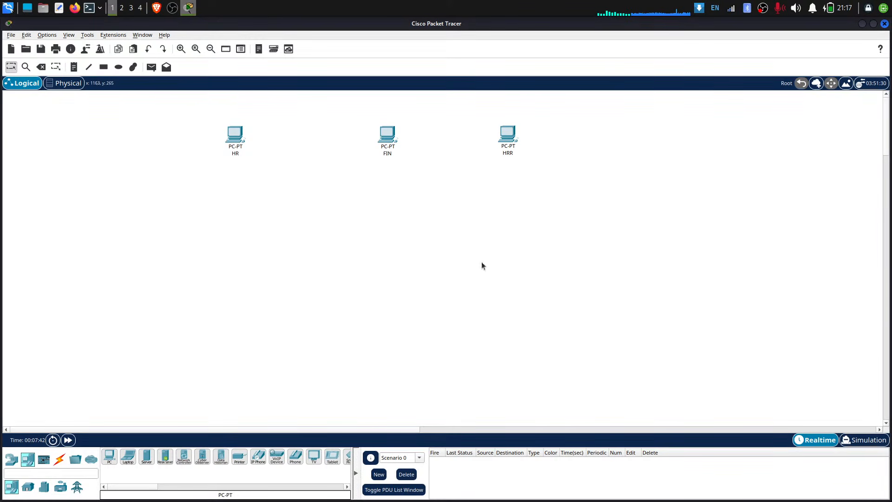
{"action": "left_click", "coordinate": [59, 459]}
{"action": "left_click", "coordinate": [109, 456]}
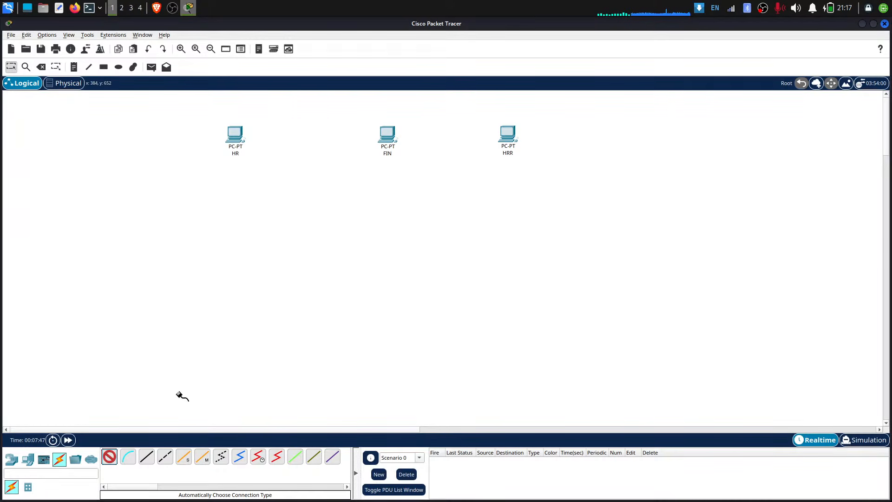
{"action": "left_click", "coordinate": [29, 474]}
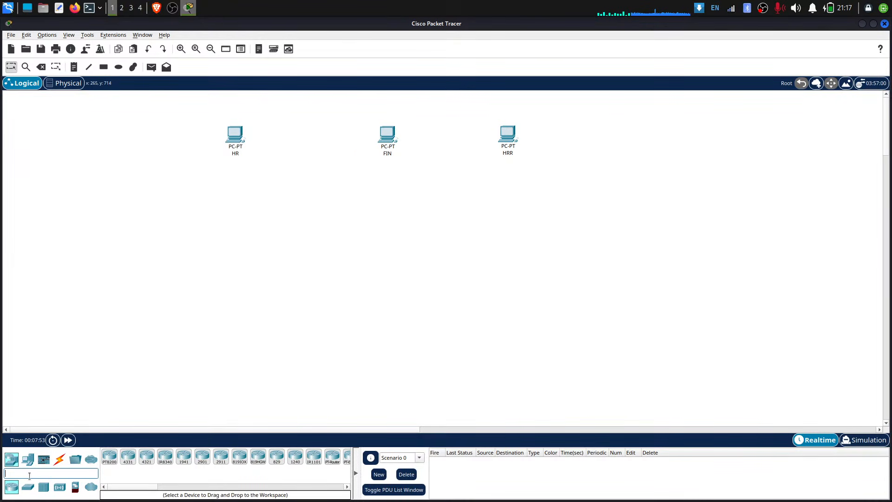
{"action": "type", "text": "2960"}
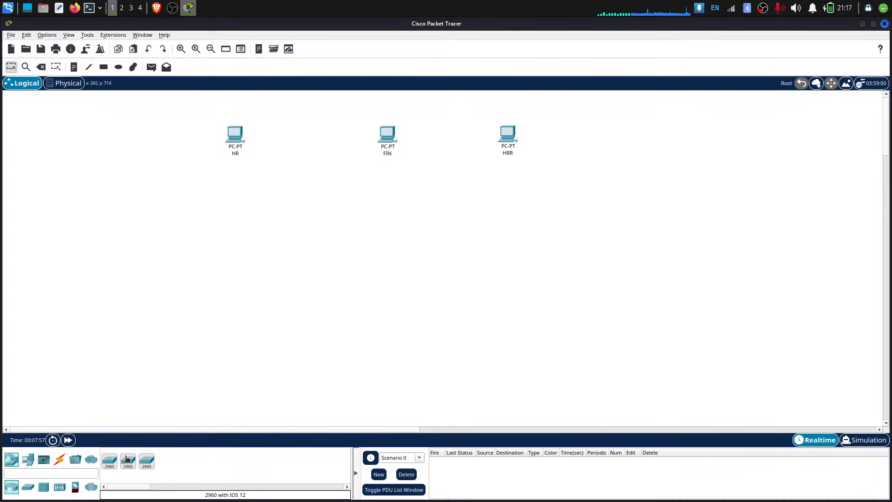
{"action": "left_click", "coordinate": [110, 460]}
{"action": "left_click", "coordinate": [388, 269]}
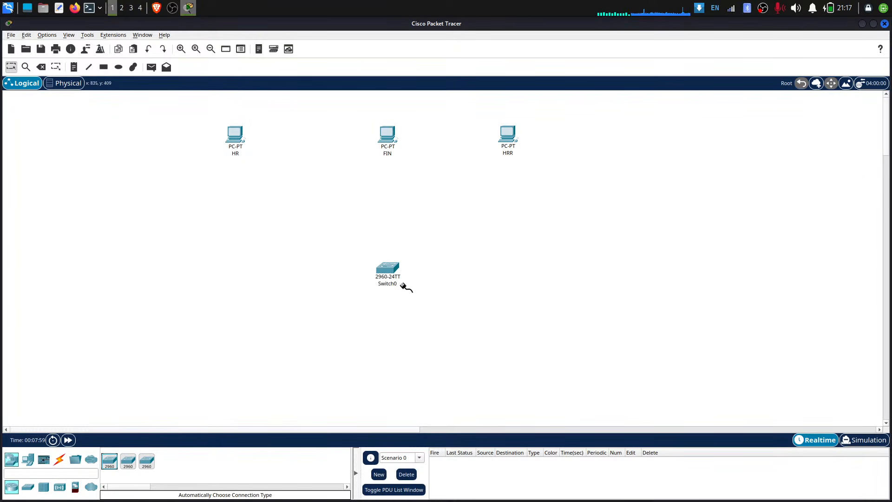
Connect the HR, FIN and HRR PCs to the 2960 switch using automatically chosen cable types
{"action": "left_click", "coordinate": [59, 460]}
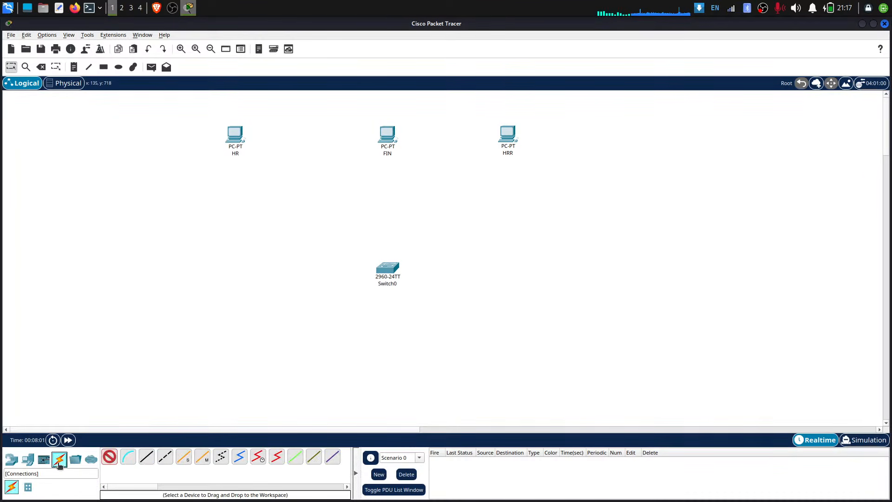
{"action": "left_click", "coordinate": [234, 134]}
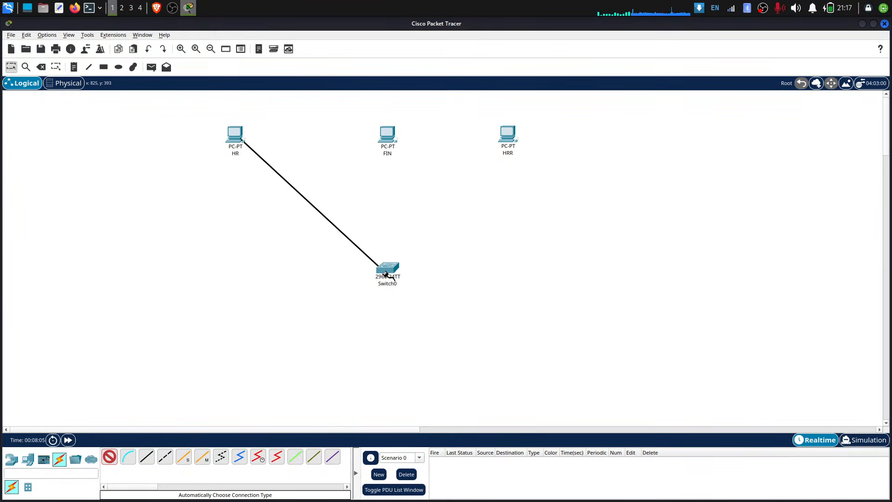
{"action": "left_click", "coordinate": [386, 274]}
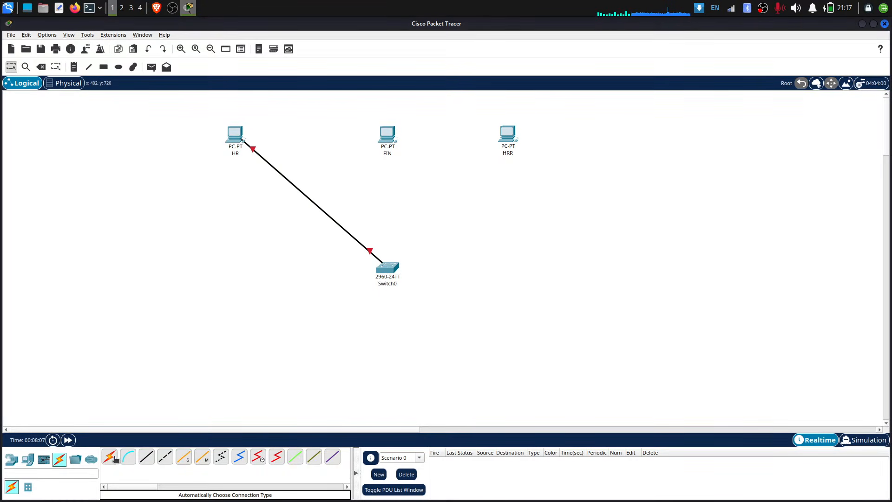
{"action": "left_click", "coordinate": [116, 459]}
{"action": "left_click", "coordinate": [387, 136]}
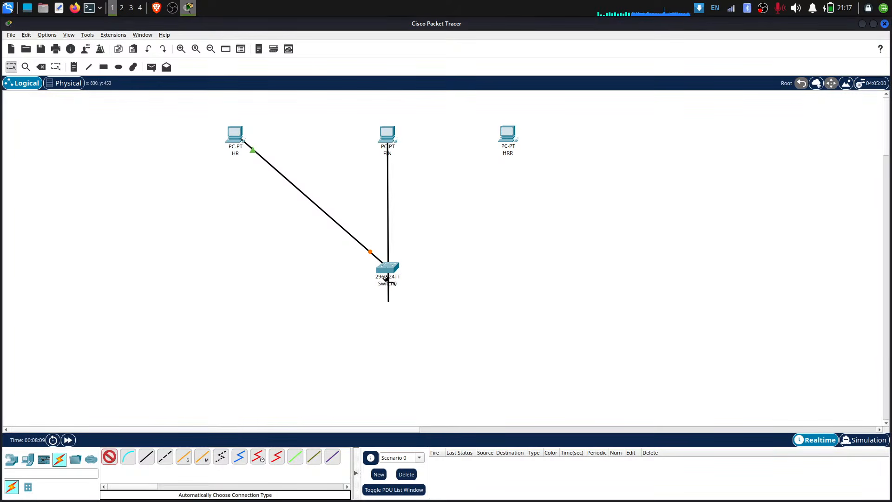
{"action": "left_click", "coordinate": [387, 277]}
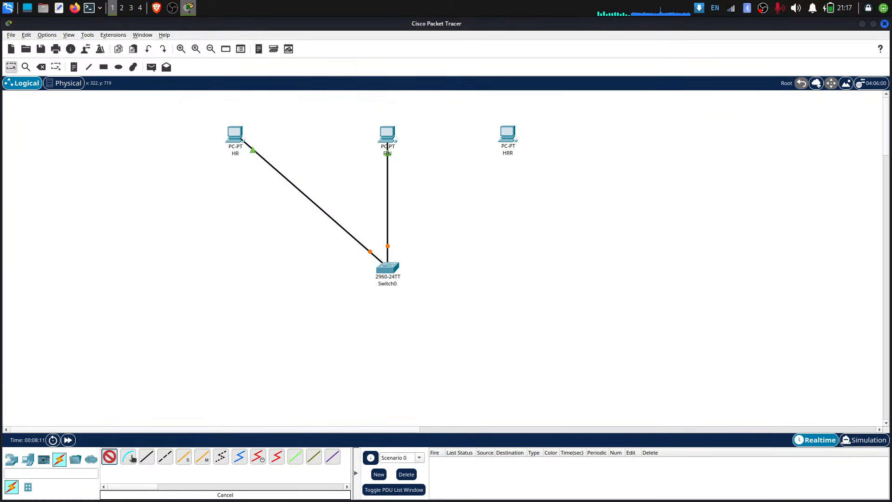
{"action": "left_click", "coordinate": [109, 457]}
{"action": "left_click", "coordinate": [507, 135]}
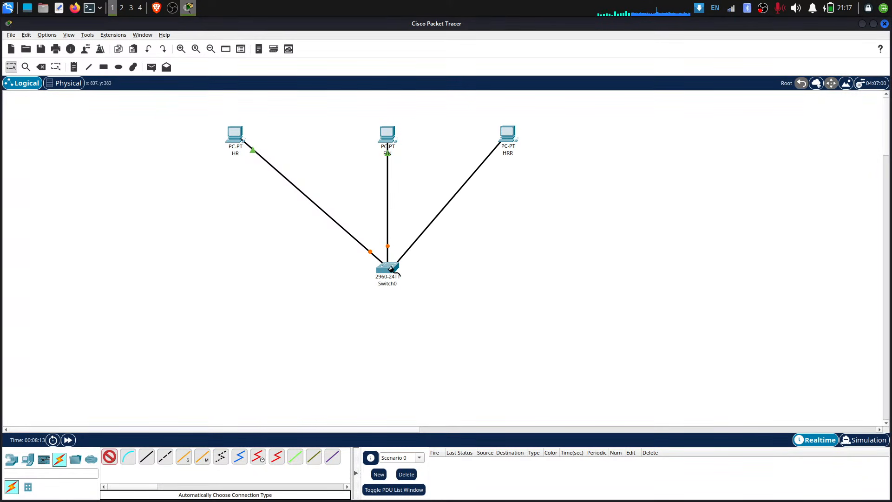
{"action": "left_click", "coordinate": [391, 269]}
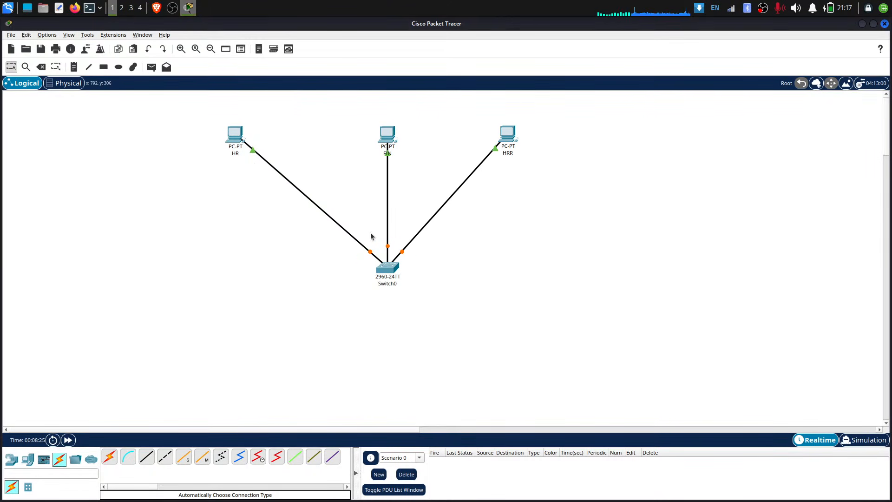
Check the device summaries of the HR, FIN and HRR PCs for their IP addresses
{"action": "mouse_move", "coordinate": [240, 154]}
{"action": "mouse_move", "coordinate": [390, 138]}
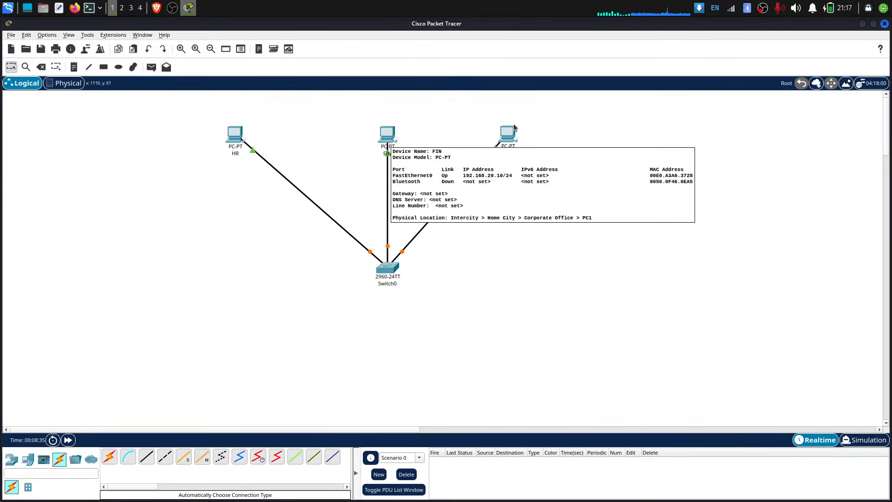
{"action": "mouse_move", "coordinate": [513, 135]}
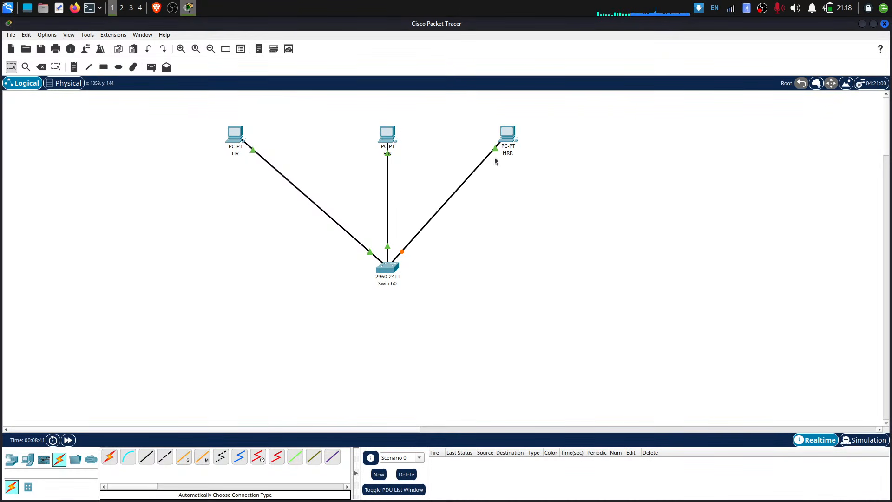
Open the switch's command line, try to clear its output with the CLEAR command, and close the window
{"action": "left_click", "coordinate": [387, 268]}
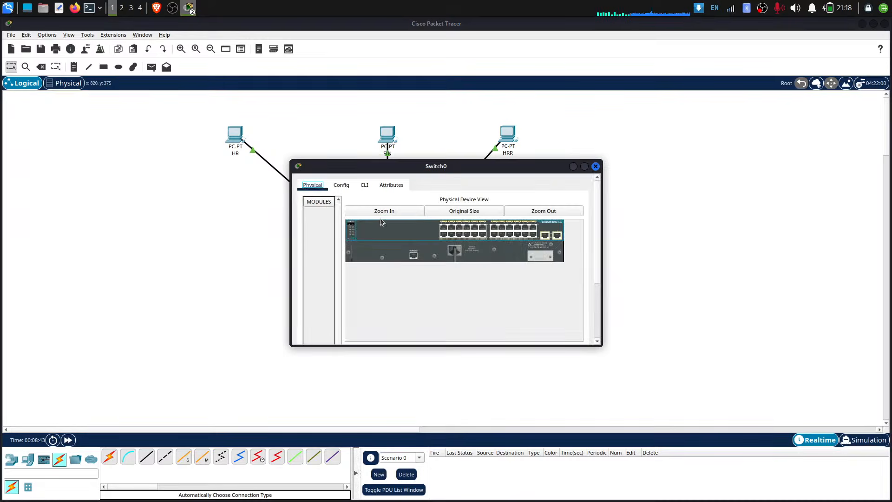
{"action": "left_click", "coordinate": [365, 186]}
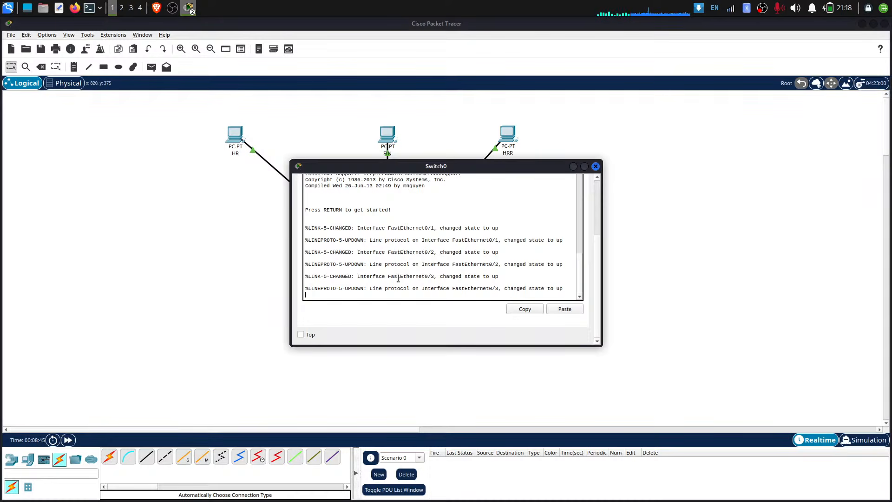
{"action": "key", "text": "Return"}
{"action": "key", "text": "Return"}
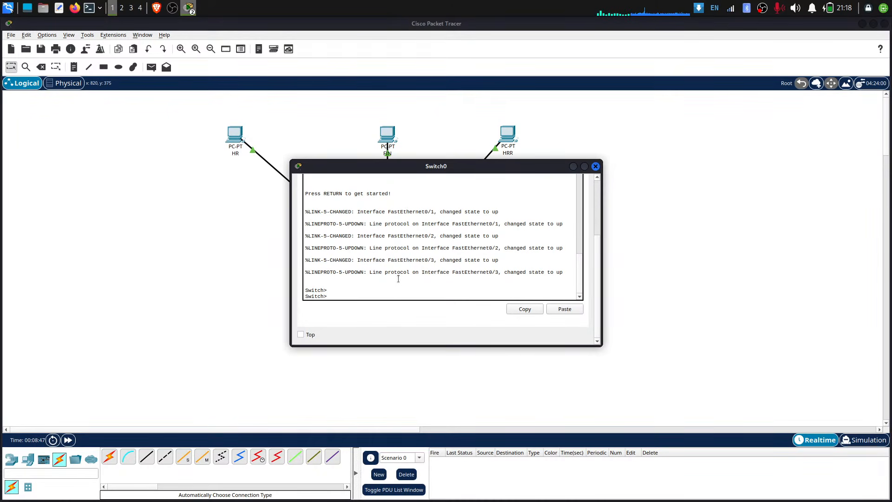
{"action": "scroll", "coordinate": [398, 279], "scroll_direction": "up", "scroll_amount": 8}
{"action": "scroll", "coordinate": [399, 279], "scroll_direction": "down", "scroll_amount": 8}
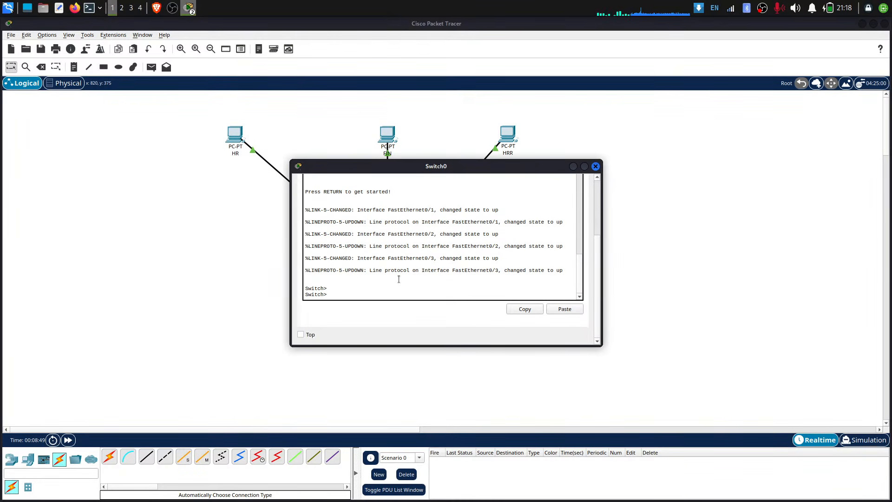
{"action": "type", "text": "CLEAR"}
{"action": "key", "text": "Return"}
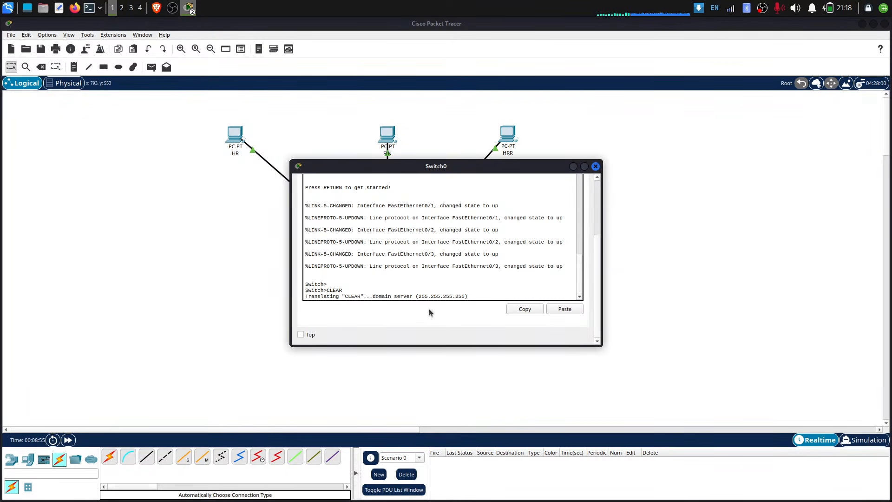
{"action": "scroll", "coordinate": [428, 288], "scroll_direction": "up", "scroll_amount": 10}
{"action": "left_click", "coordinate": [596, 166]}
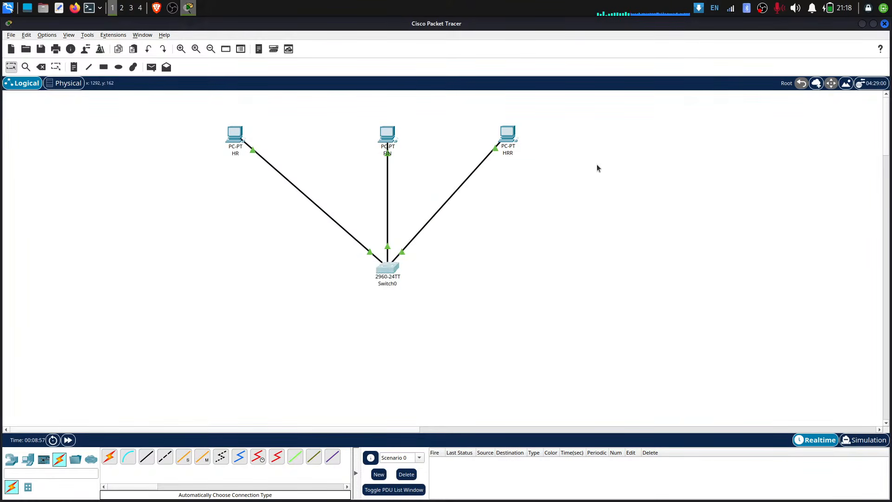
Recheck the switch's command line, close it, and delete the 2960 switch from the workspace
{"action": "left_click", "coordinate": [391, 263]}
{"action": "scroll", "coordinate": [392, 258], "scroll_direction": "down", "scroll_amount": 4}
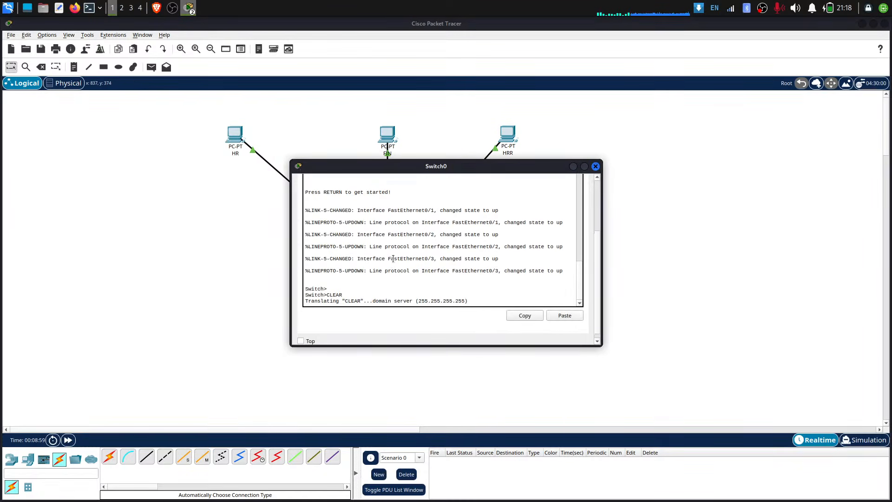
{"action": "left_click", "coordinate": [407, 288]}
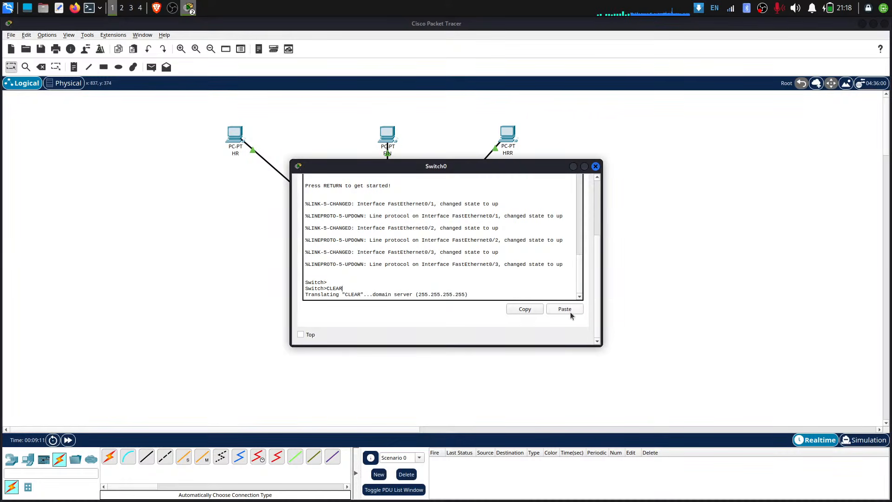
{"action": "left_click", "coordinate": [596, 166]}
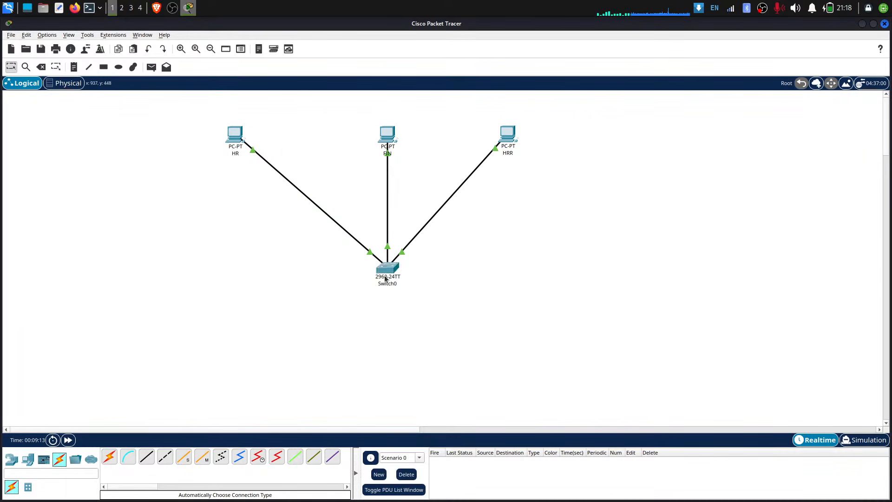
{"action": "key", "text": "Delete"}
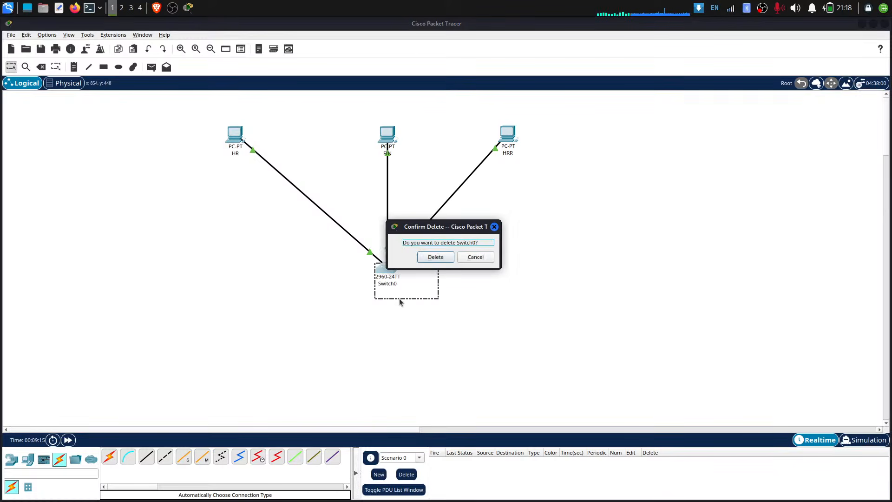
{"action": "left_click", "coordinate": [427, 261]}
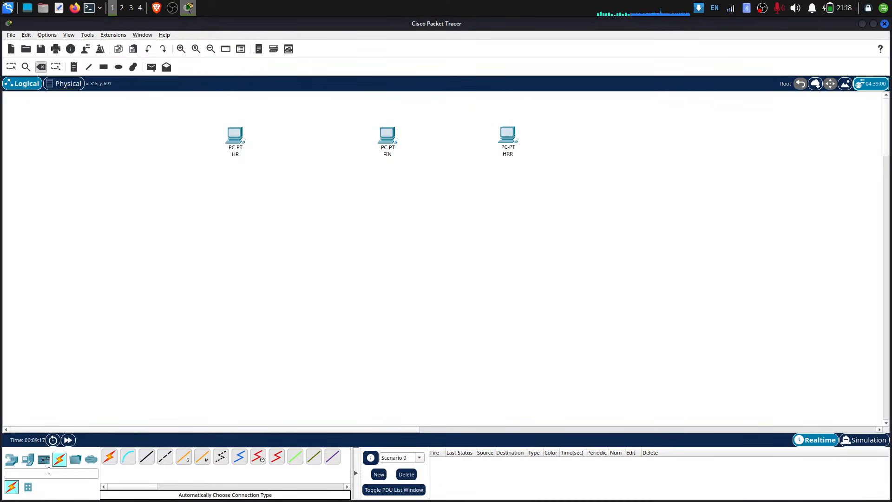
Search the device catalogue for 2960 and place a new 2960 IOS15 switch below the FIN PC
{"action": "left_click", "coordinate": [50, 474]}
{"action": "type", "text": "2960"}
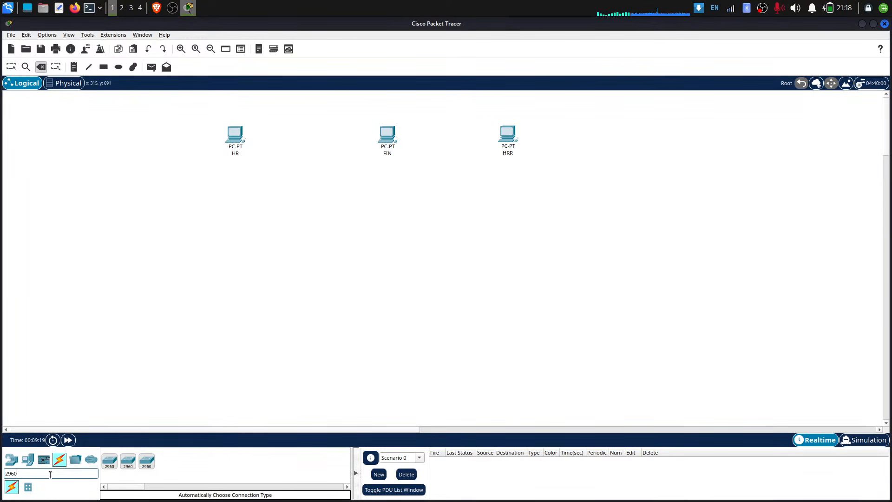
{"action": "key", "text": "Return"}
{"action": "left_click", "coordinate": [110, 460]}
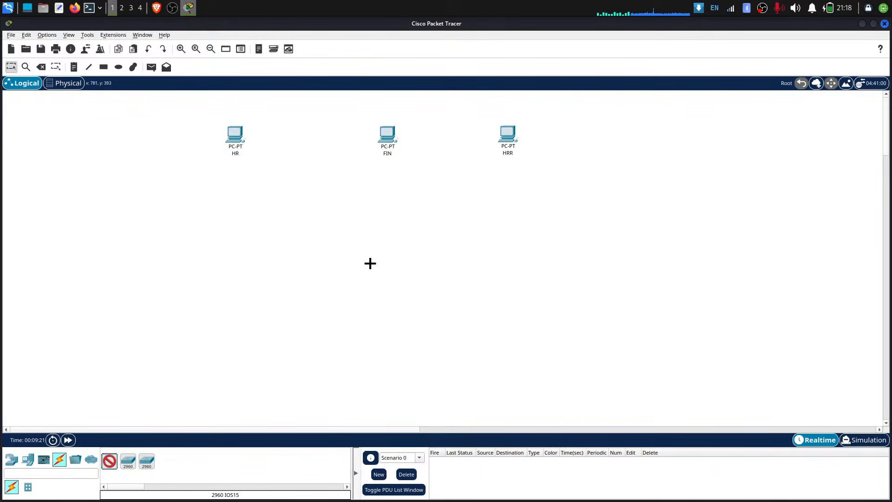
{"action": "left_click", "coordinate": [379, 246]}
Cable the HR, FIN and HRR PCs to the new 2960 switch with automatically chosen connections
{"action": "left_click", "coordinate": [60, 459]}
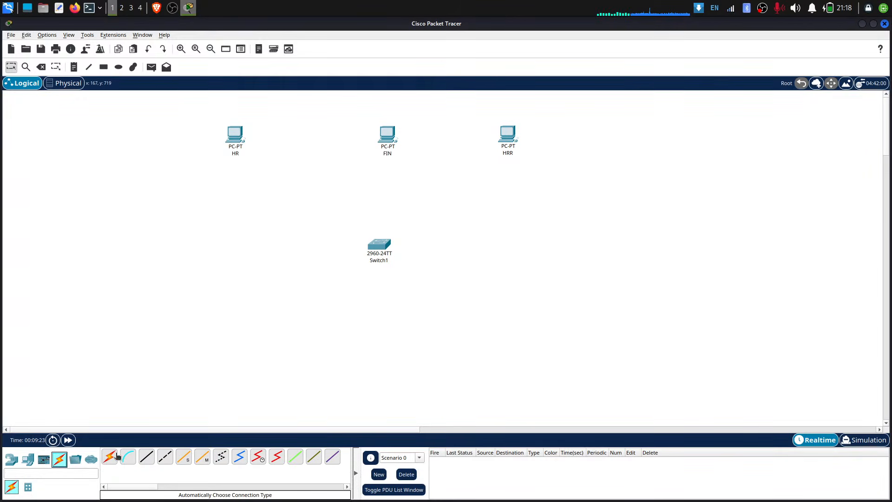
{"action": "left_click", "coordinate": [110, 457]}
{"action": "left_click_drag", "start_coordinate": [237, 138], "coordinate": [379, 244]}
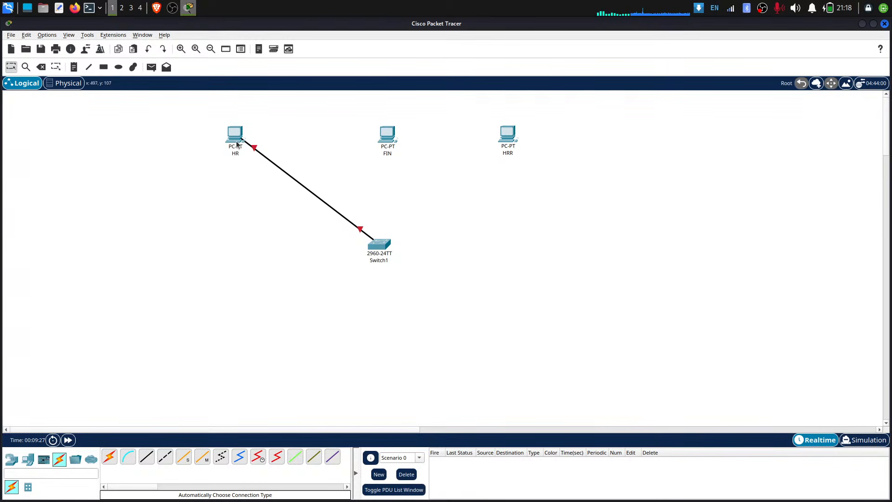
{"action": "left_click", "coordinate": [110, 457]}
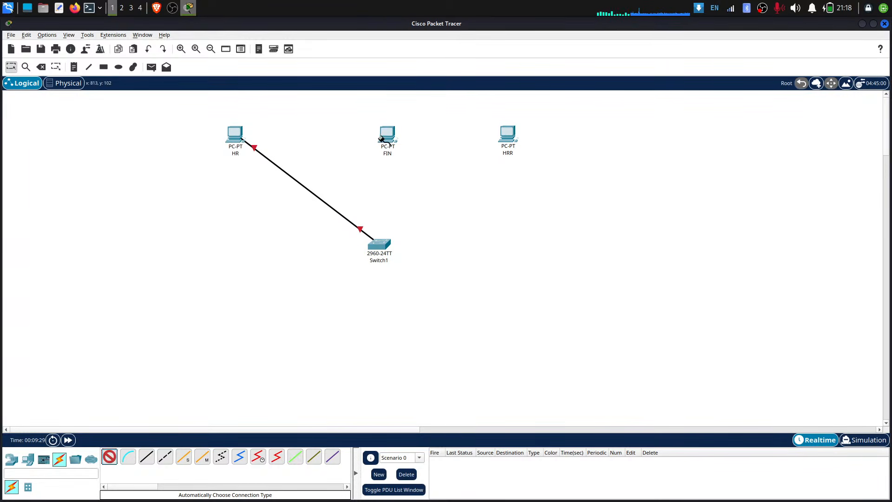
{"action": "left_click_drag", "start_coordinate": [386, 140], "coordinate": [380, 250]}
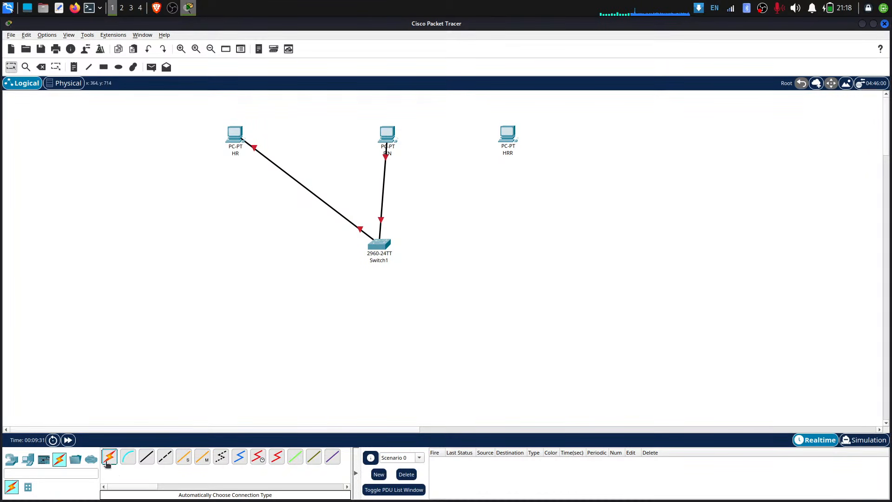
{"action": "left_click", "coordinate": [389, 240]}
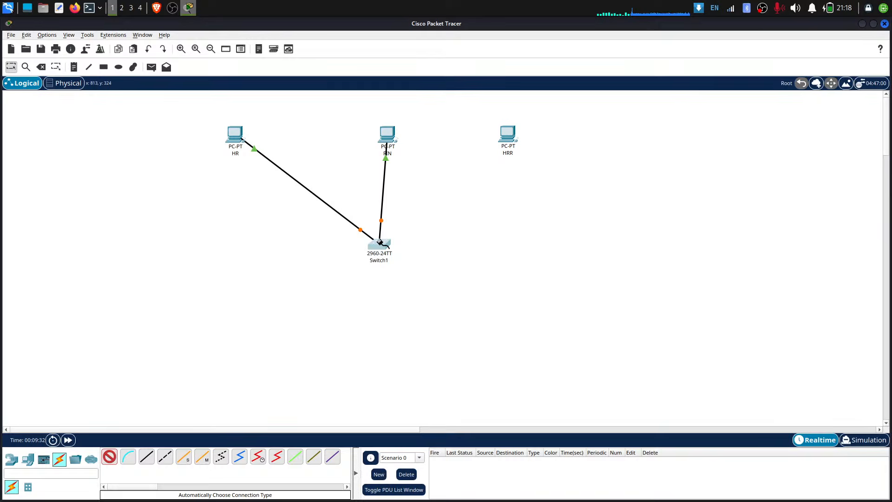
{"action": "left_click", "coordinate": [508, 134]}
{"action": "left_click", "coordinate": [379, 243]}
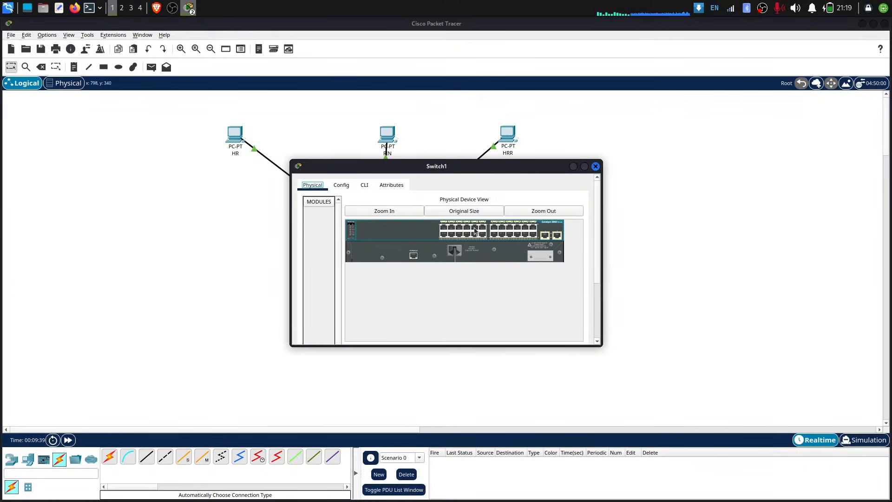
Inspect the new 2960 switch's ports up close in its physical device view and close the window
{"action": "left_click", "coordinate": [382, 212]}
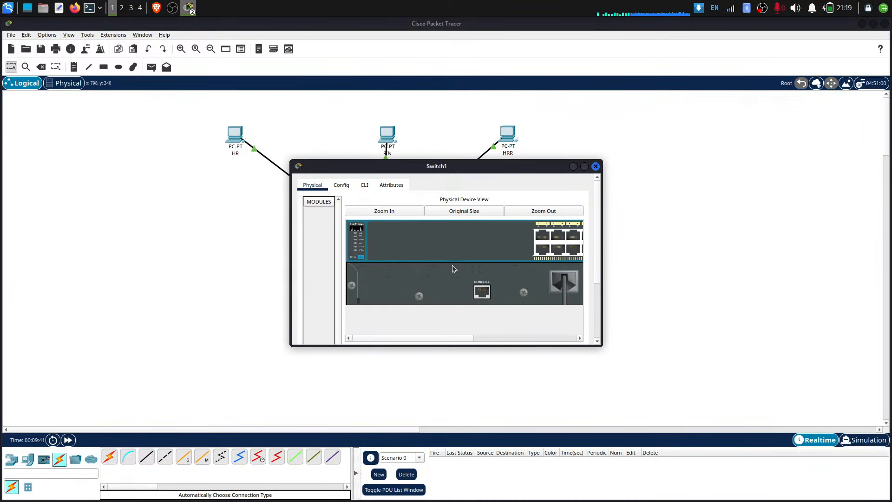
{"action": "left_click", "coordinate": [530, 213]}
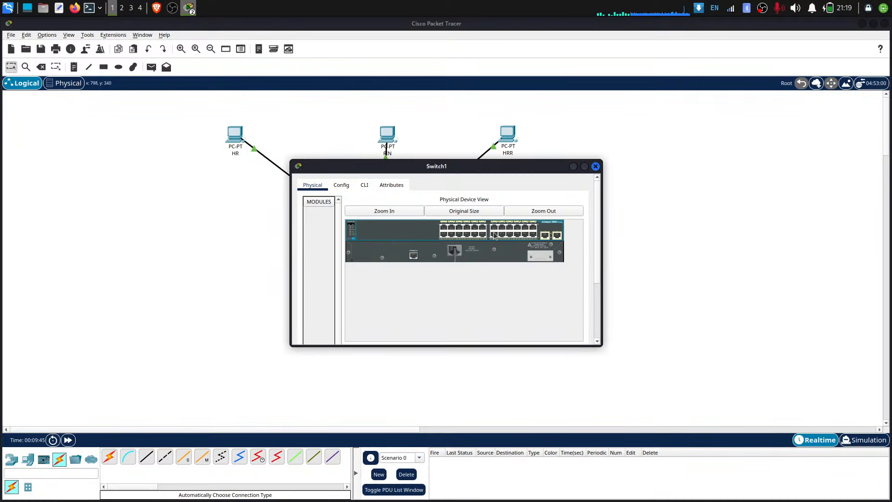
{"action": "left_click", "coordinate": [596, 167]}
Open the new switch's command line and enter global configuration mode with enable and configure terminal
{"action": "left_click", "coordinate": [379, 254]}
{"action": "left_click", "coordinate": [367, 183]}
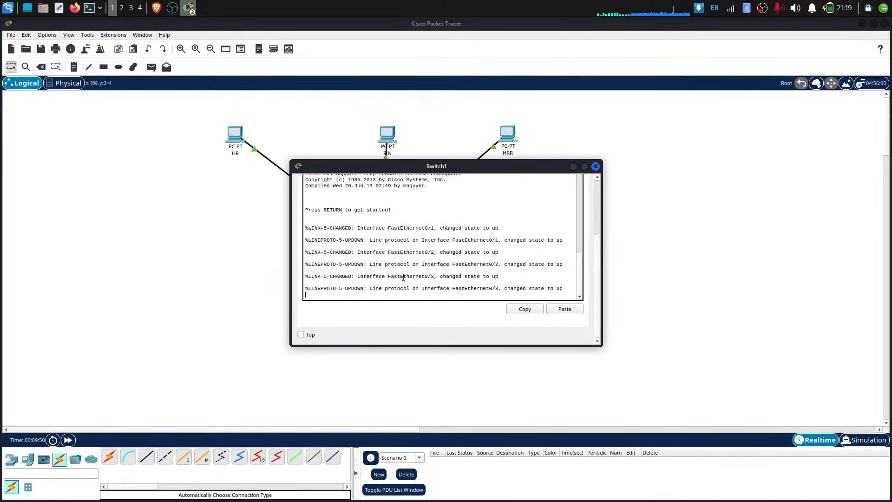
{"action": "key", "text": "Return"}
{"action": "key", "text": "Return"}
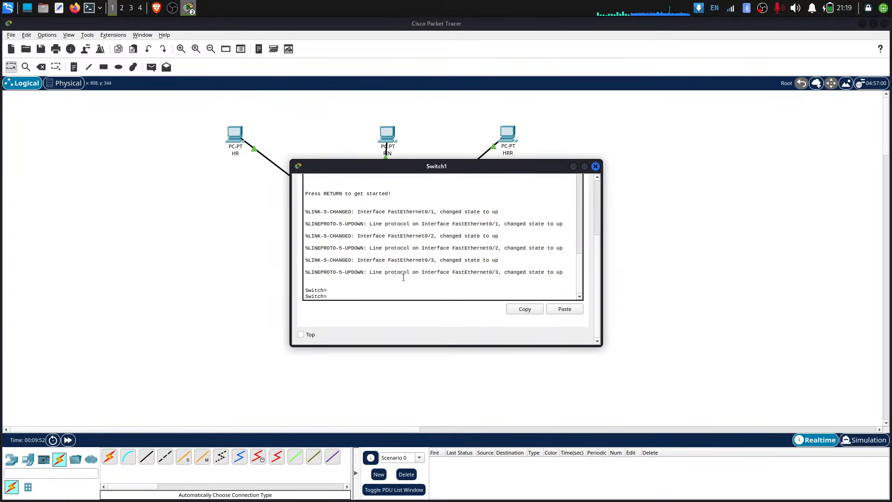
{"action": "type", "text": "enable"}
{"action": "key", "text": "Return"}
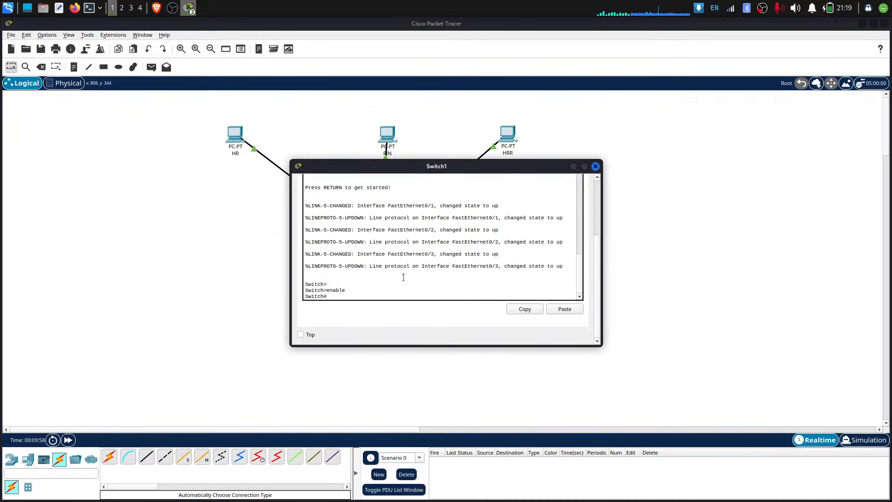
{"action": "type", "text": "configure terminal"}
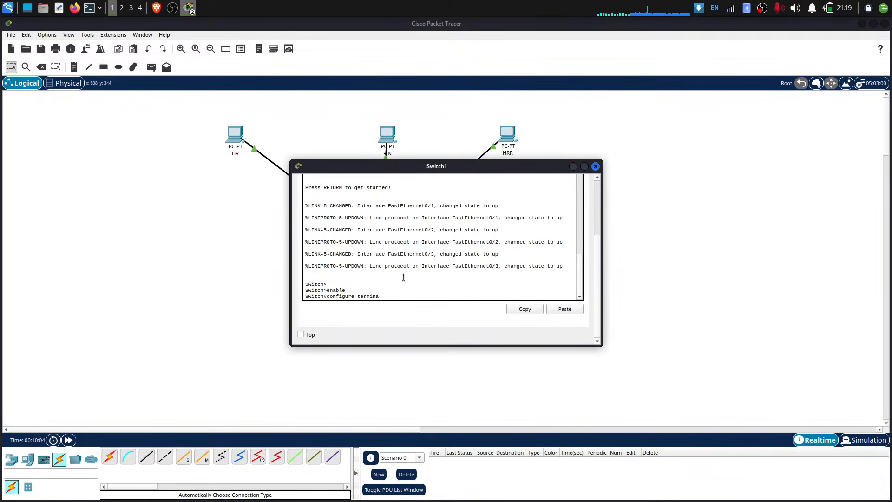
{"action": "key", "text": "Return"}
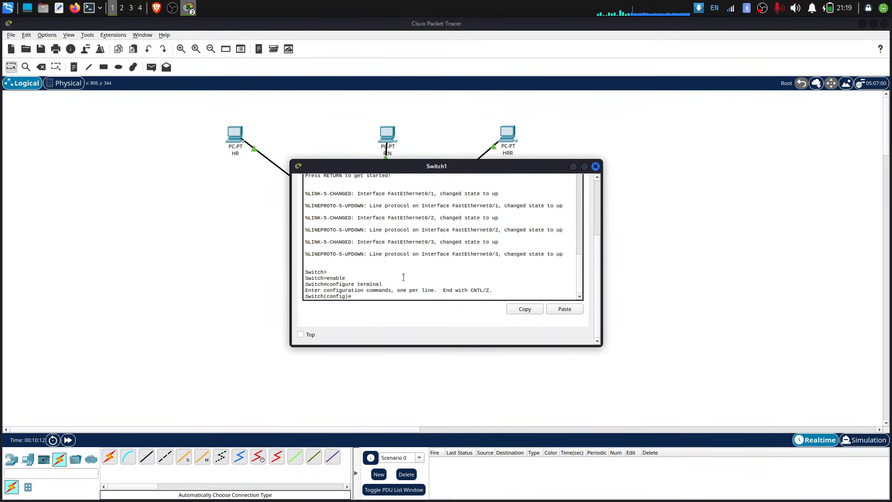
Create VLAN 10 on the switch, name it HR, and return to global configuration mode
{"action": "type", "text": "vlan 10"}
{"action": "key", "text": "Return"}
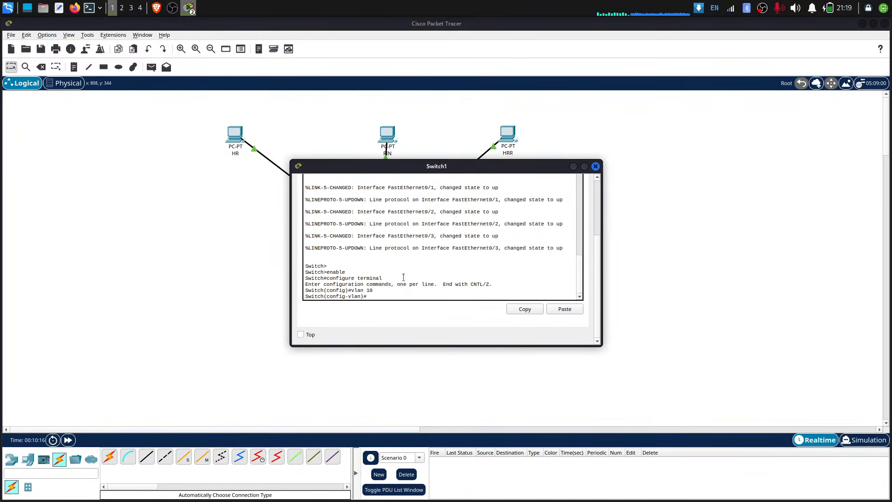
{"action": "type", "text": "name HR"}
{"action": "key", "text": "Return"}
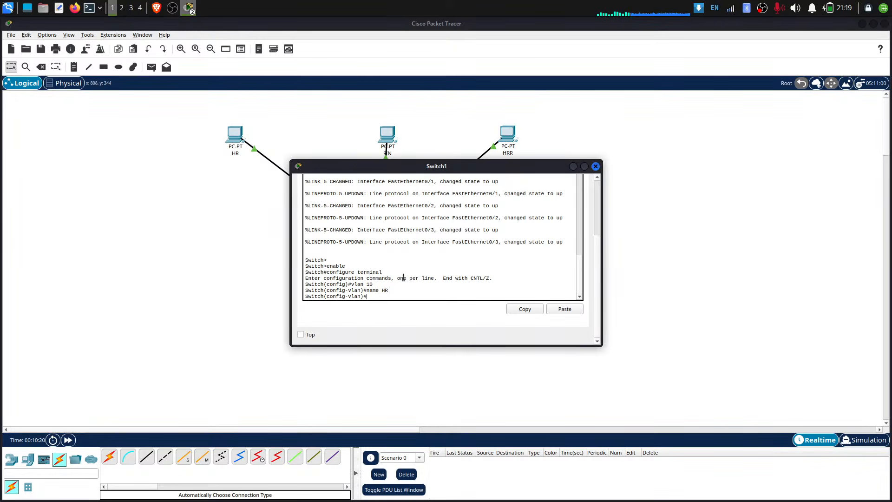
{"action": "type", "text": "exit"}
{"action": "key", "text": "Return"}
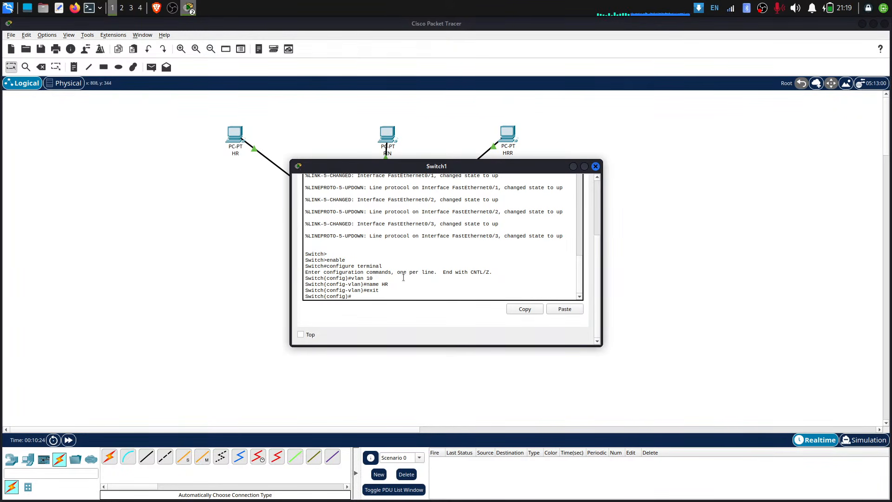
Create VLAN 20 on the switch, name it FIN, and return to global configuration mode
{"action": "type", "text": "vlan 20"}
{"action": "key", "text": "Return"}
{"action": "type", "text": "name"}
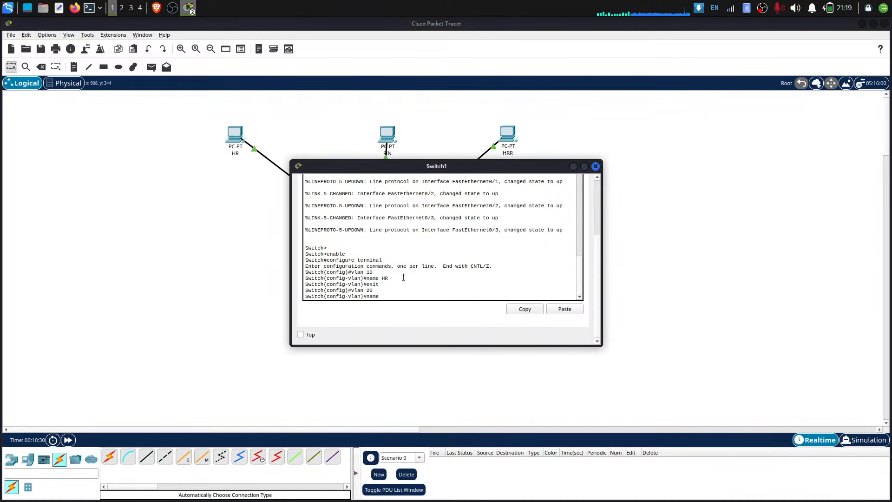
{"action": "type", "text": " FIN"}
{"action": "key", "text": "Return"}
{"action": "type", "text": "exit"}
{"action": "key", "text": "Return"}
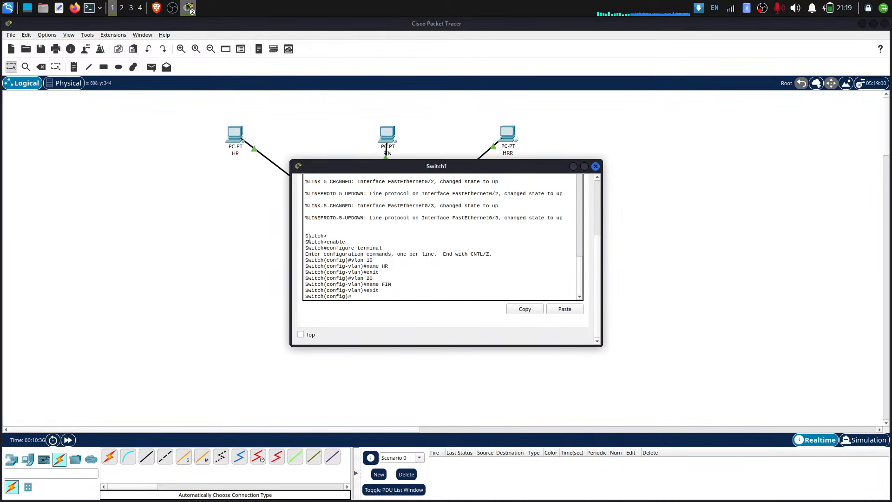
Copy the switch's command-line session from enable through the exit after naming VLAN 20
{"action": "left_click_drag", "start_coordinate": [305, 240], "coordinate": [386, 291]}
{"action": "right_click", "coordinate": [366, 263]}
{"action": "left_click", "coordinate": [407, 268]}
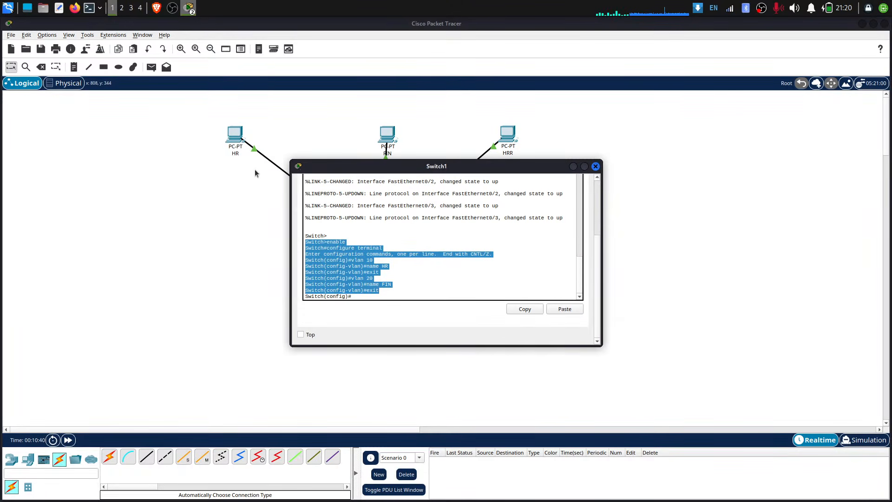
Switch to YouTube Studio in the browser, try pasting all the copied commands into the live chat message, and review the draft
{"action": "left_click", "coordinate": [157, 8]}
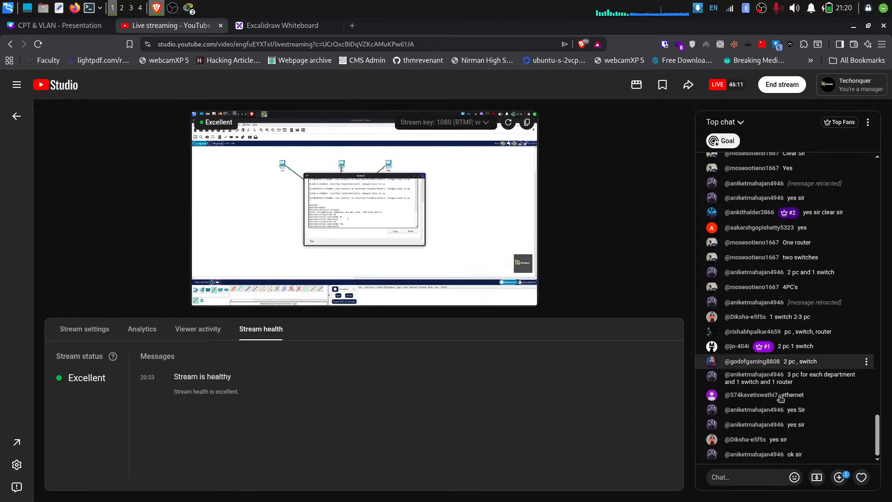
{"action": "left_click", "coordinate": [764, 474]}
{"action": "key", "text": "ctrl+v"}
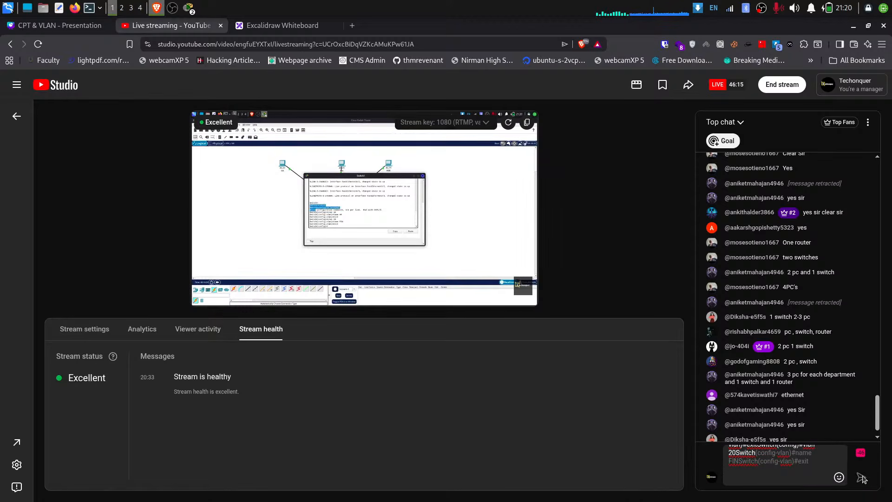
{"action": "scroll", "coordinate": [785, 467], "scroll_direction": "up", "scroll_amount": 3}
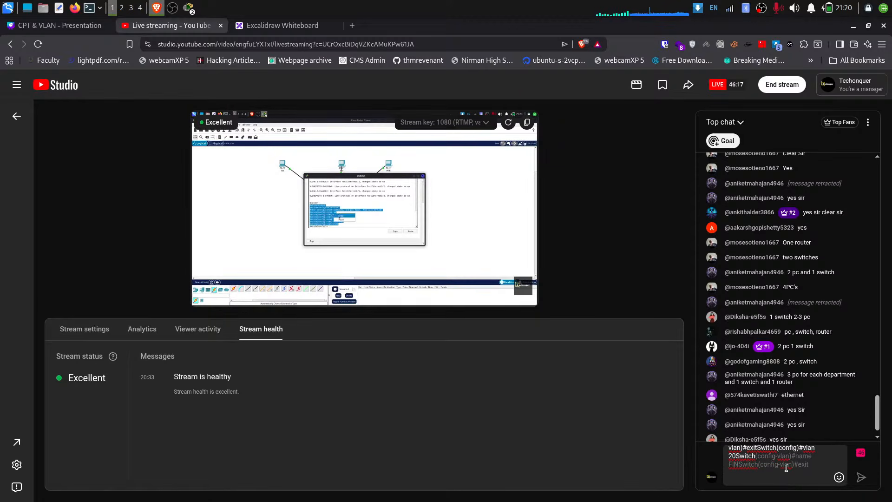
{"action": "scroll", "coordinate": [786, 465], "scroll_direction": "down", "scroll_amount": 3}
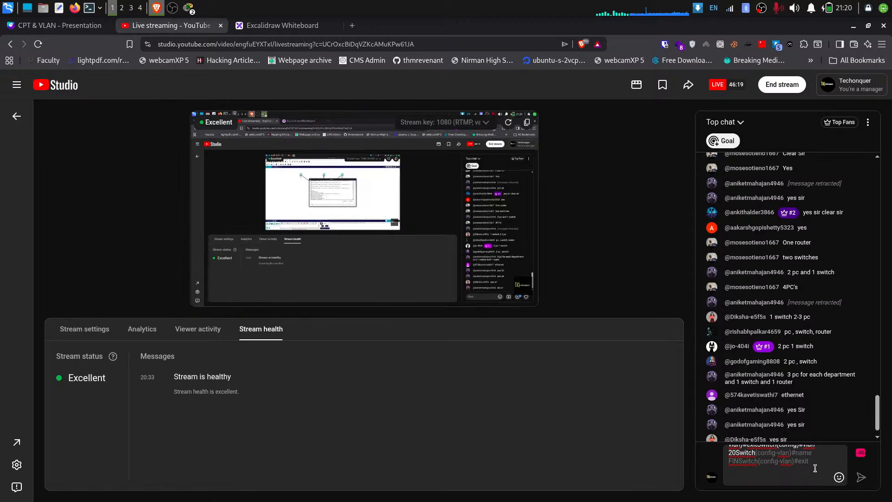
{"action": "scroll", "coordinate": [809, 465], "scroll_direction": "up", "scroll_amount": 3}
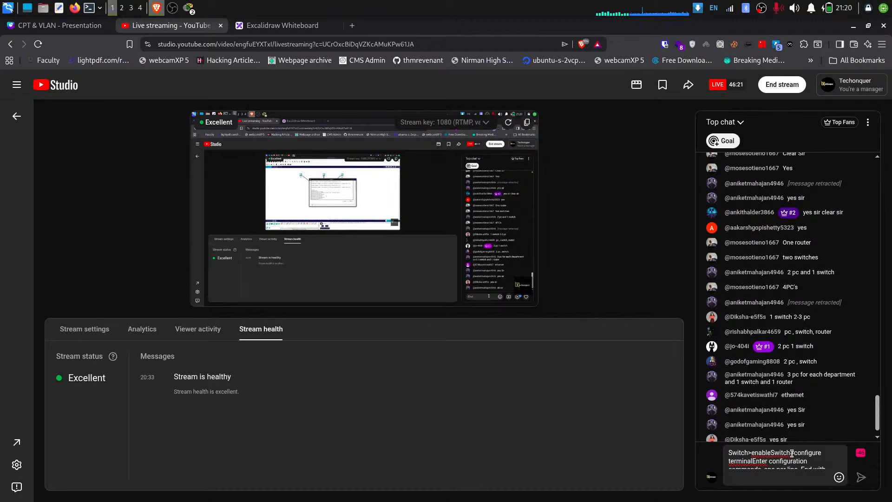
{"action": "scroll", "coordinate": [819, 453], "scroll_direction": "down", "scroll_amount": 5}
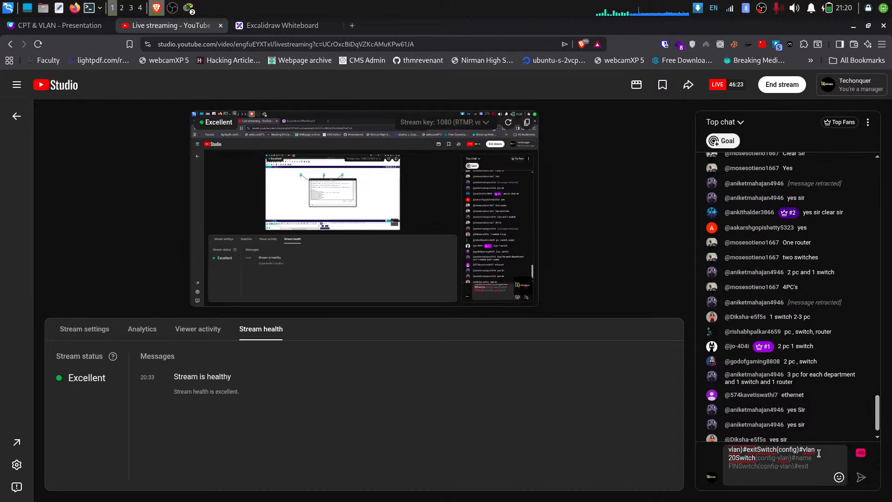
{"action": "left_click_drag", "start_coordinate": [801, 462], "coordinate": [757, 454]}
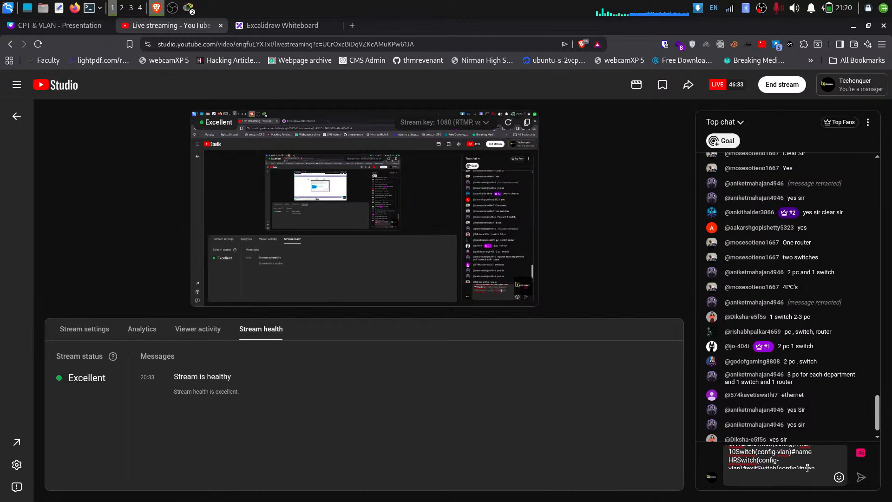
{"action": "scroll", "coordinate": [810, 459], "scroll_direction": "up", "scroll_amount": 1}
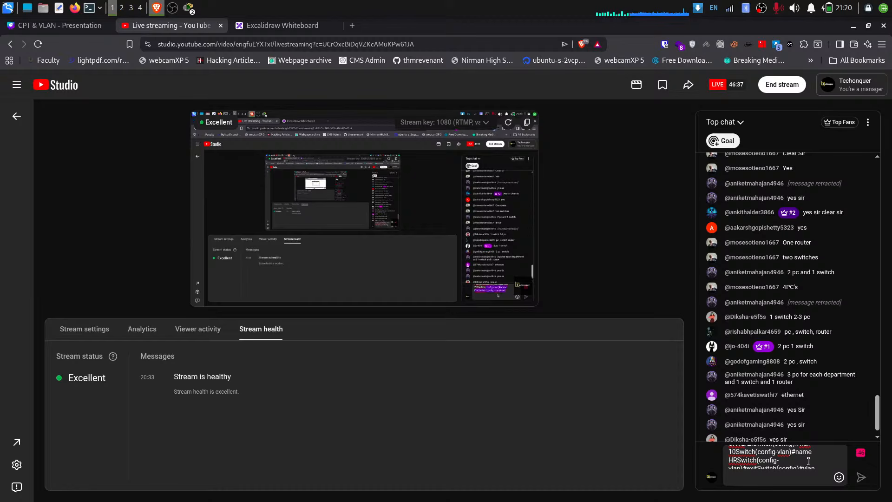
{"action": "scroll", "coordinate": [790, 460], "scroll_direction": "down", "scroll_amount": 1}
{"action": "scroll", "coordinate": [789, 461], "scroll_direction": "up", "scroll_amount": 1}
{"action": "scroll", "coordinate": [769, 463], "scroll_direction": "up", "scroll_amount": 3}
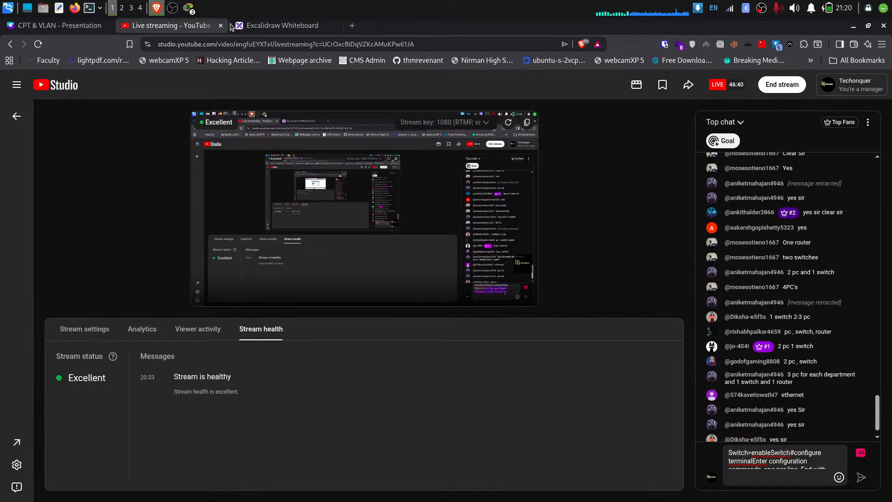
Switch to the Excalidraw whiteboard and paste the copied switch commands below the line about links between switches or switch to router
{"action": "left_click", "coordinate": [275, 26]}
{"action": "scroll", "coordinate": [403, 199], "scroll_direction": "down", "scroll_amount": 5}
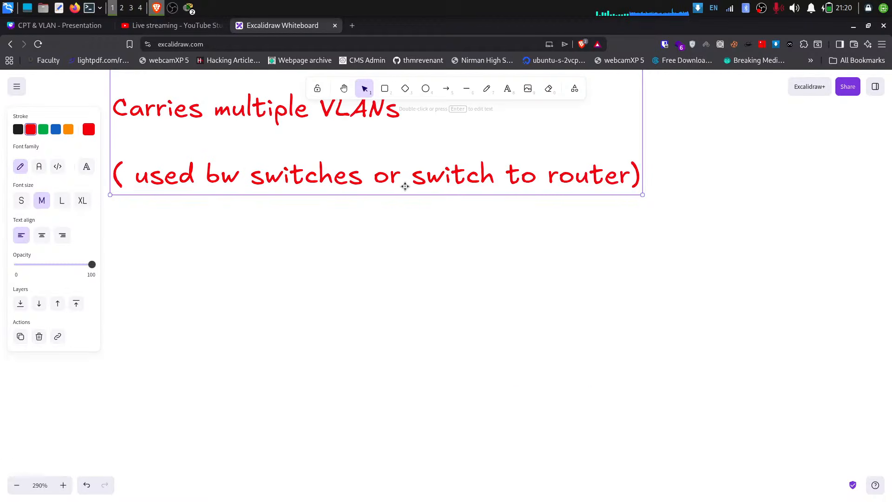
{"action": "double_click", "coordinate": [631, 173]}
{"action": "key", "text": "End"}
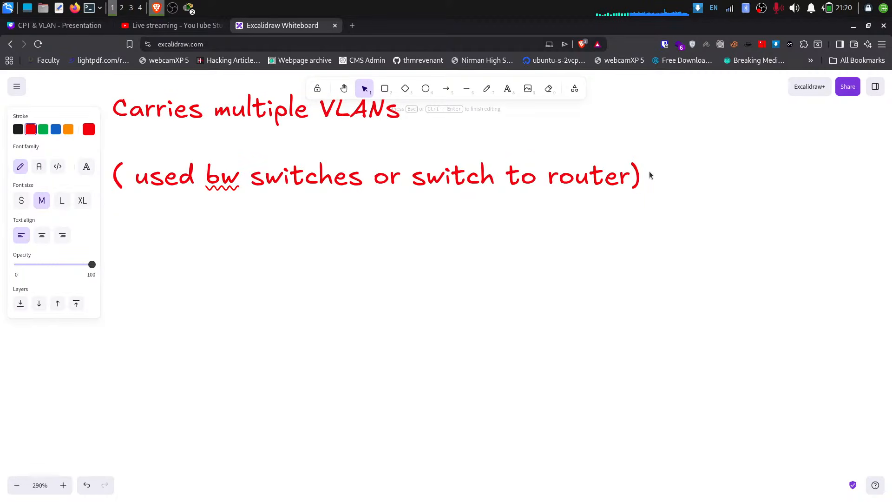
{"action": "key", "text": "Return"}
{"action": "key", "text": "Return"}
{"action": "key", "text": "Return"}
{"action": "key", "text": "ctrl+v"}
{"action": "scroll", "coordinate": [479, 207], "scroll_direction": "down", "scroll_amount": 1}
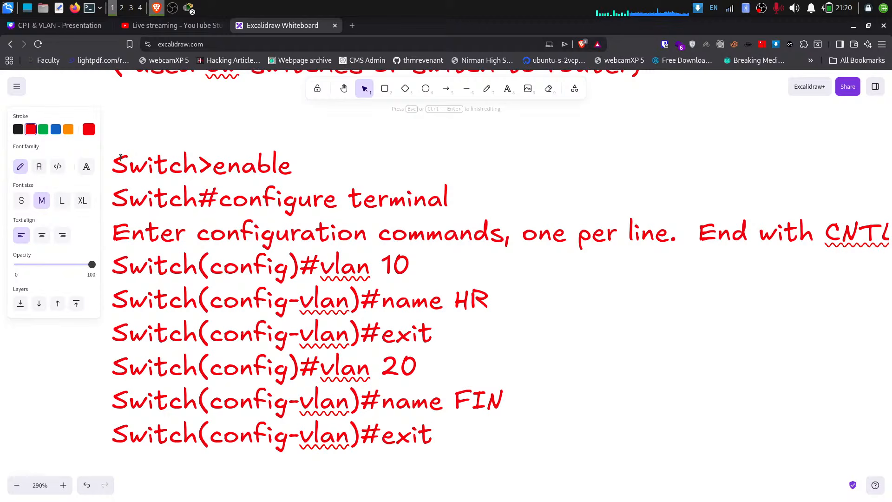
Copy the whiteboard lines from enable through the VLAN 10 exit and send them in the YouTube live chat, replacing the draft
{"action": "left_click_drag", "start_coordinate": [116, 160], "coordinate": [451, 338]}
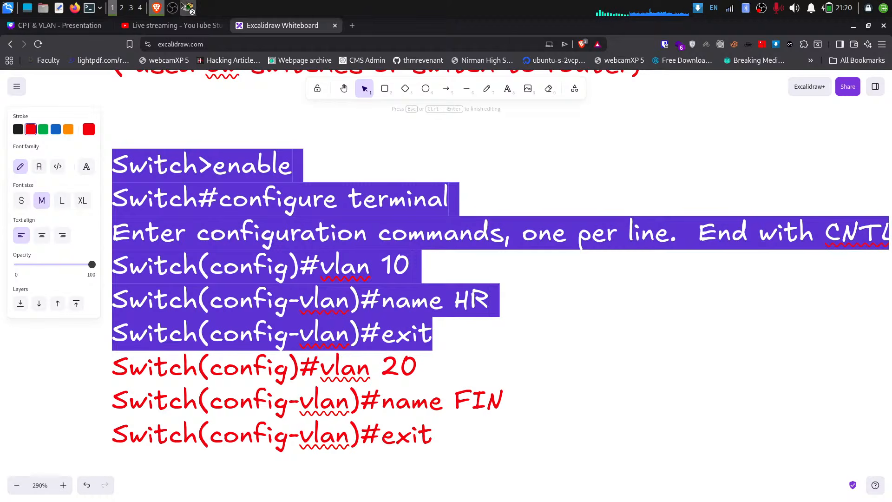
{"action": "left_click", "coordinate": [172, 25]}
{"action": "left_click_drag", "start_coordinate": [827, 471], "coordinate": [793, 458]}
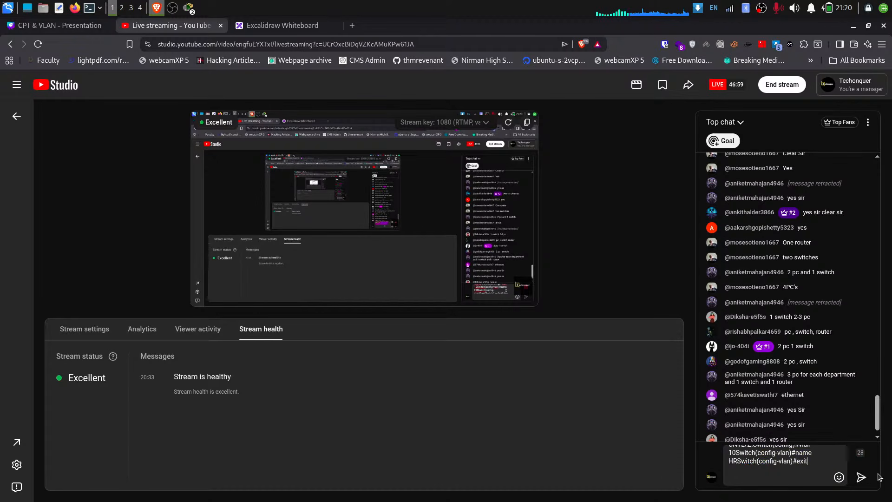
{"action": "left_click", "coordinate": [862, 477]}
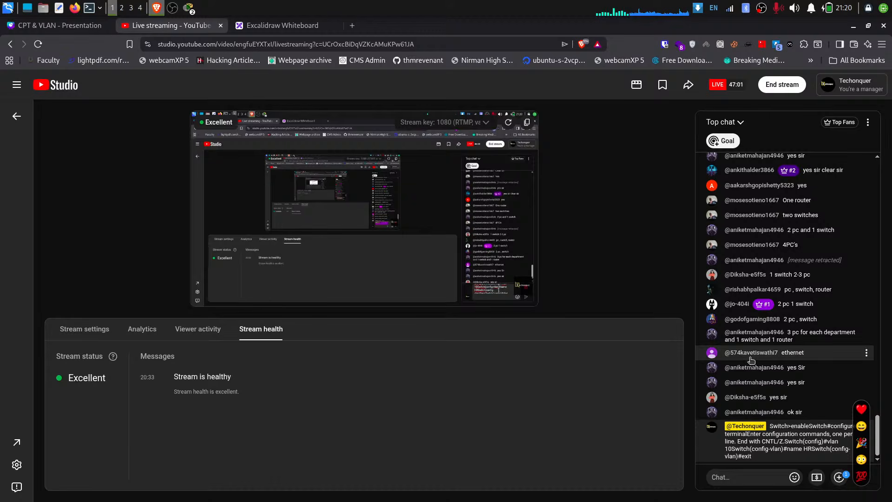
Return to the Excalidraw whiteboard and copy the three VLAN 20 command lines, from vlan 20 through exit
{"action": "left_click", "coordinate": [257, 25]}
{"action": "left_click", "coordinate": [315, 328]}
{"action": "double_click", "coordinate": [315, 328]}
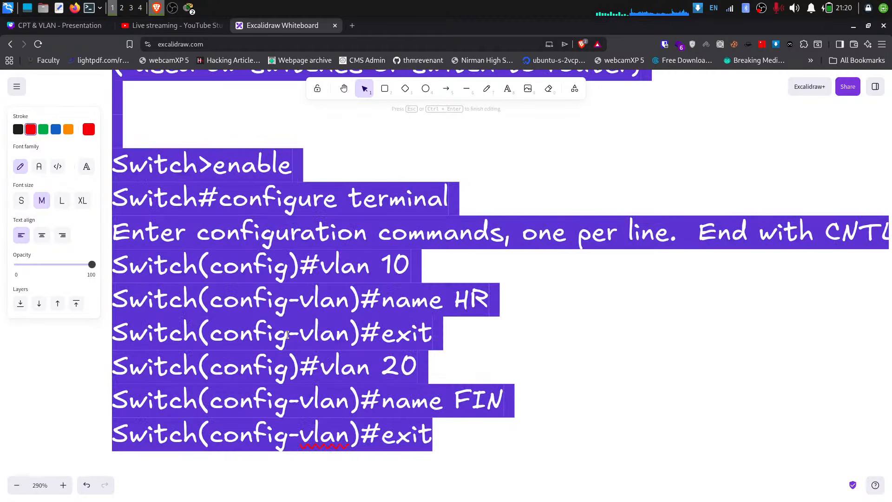
{"action": "left_click", "coordinate": [177, 350]}
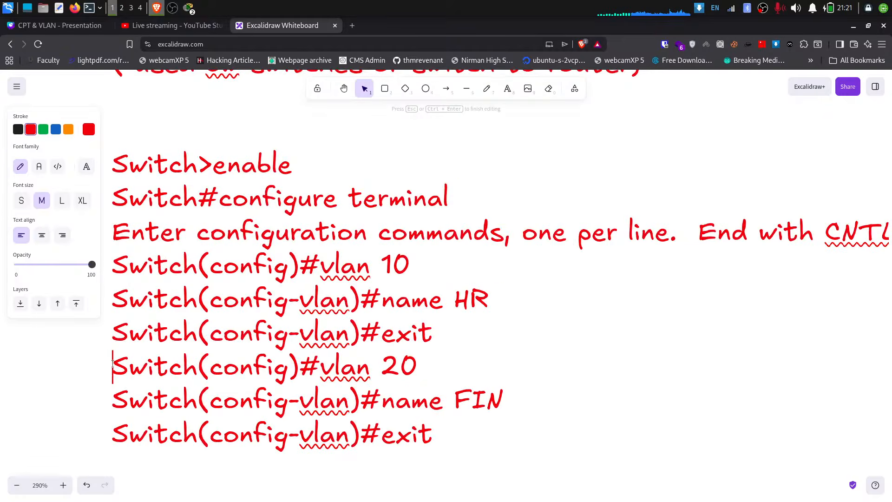
{"action": "left_click_drag", "start_coordinate": [114, 362], "coordinate": [541, 417]}
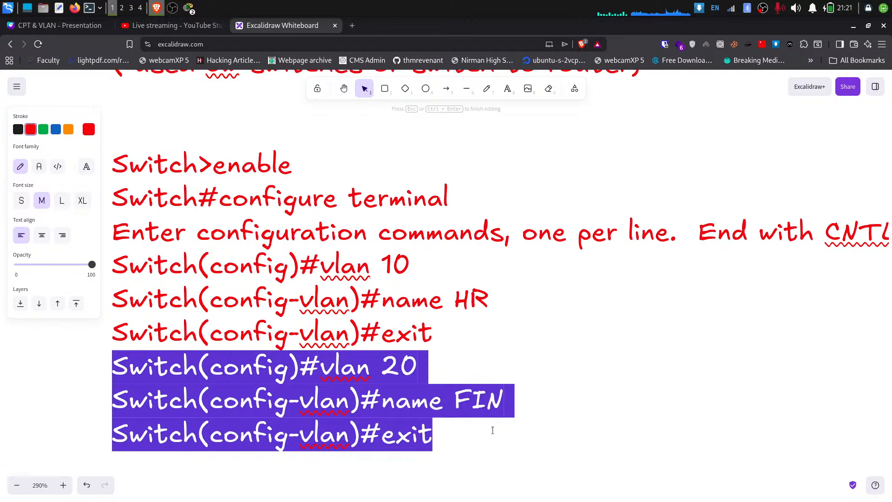
Switch to YouTube Studio and send the copied VLAN 20 (FIN) commands as a live chat message
{"action": "left_click", "coordinate": [191, 5]}
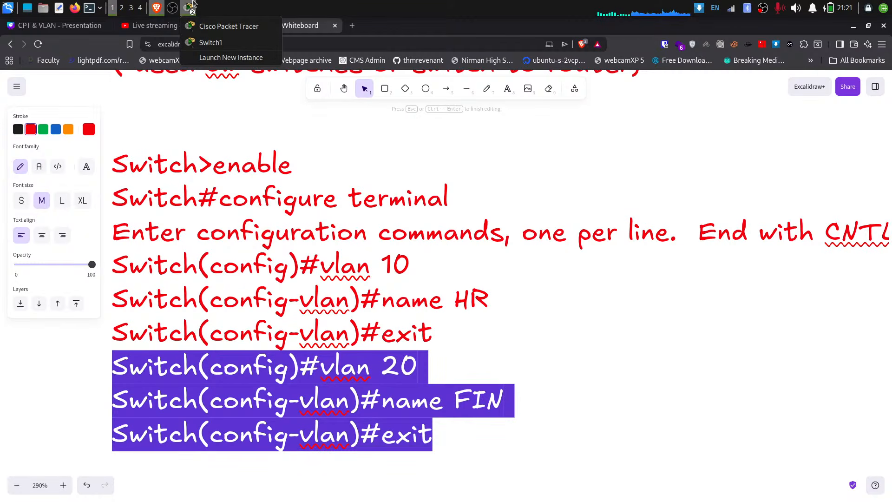
{"action": "left_click", "coordinate": [173, 8]}
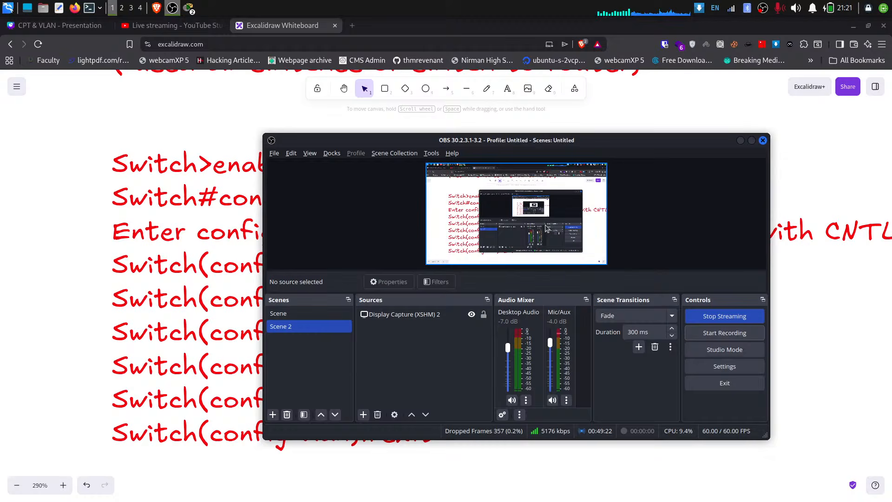
{"action": "left_click", "coordinate": [156, 8]}
{"action": "left_click", "coordinate": [172, 25]}
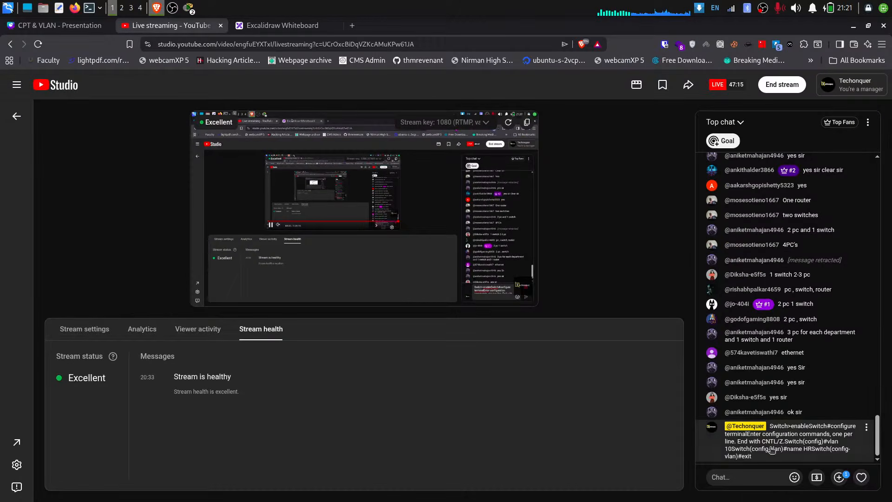
{"action": "left_click", "coordinate": [769, 479]}
{"action": "type", "text": "Switch(config)#vlan 20Switch(config-vlan)#name FINSwitch(config-vlan)#exit"}
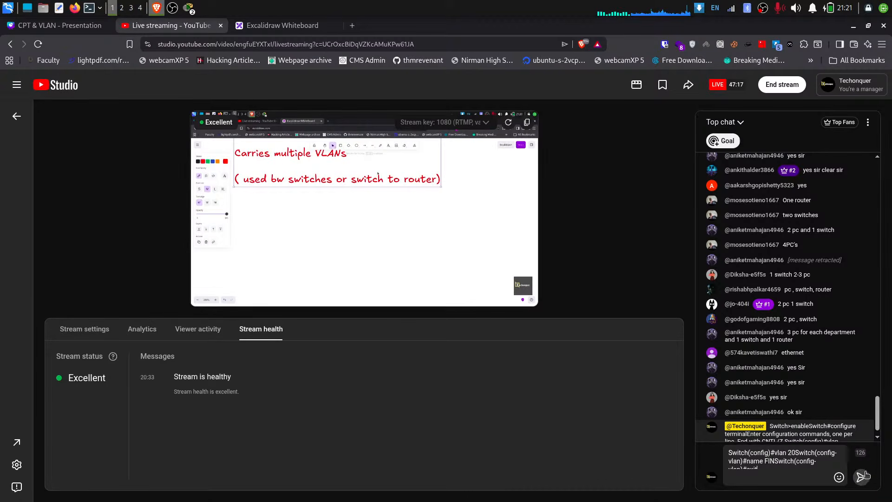
{"action": "left_click", "coordinate": [863, 476]}
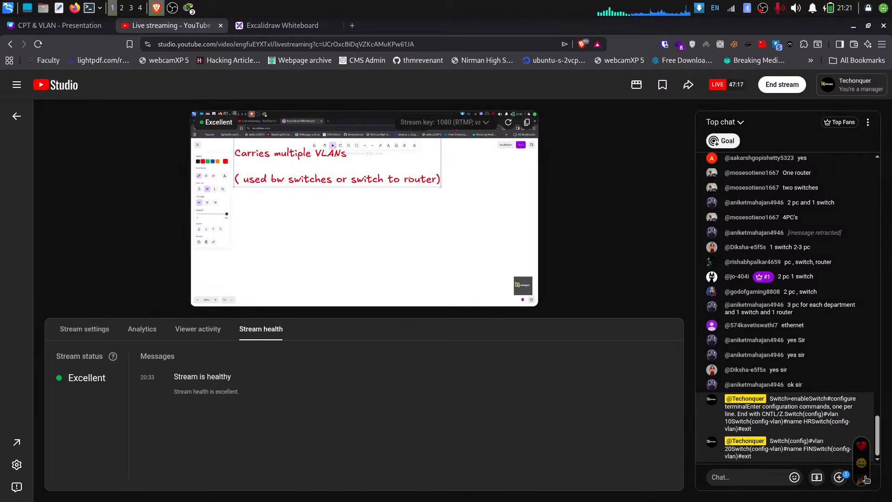
Switch to Packet Tracer and review the entered VLAN commands in Switch1's CLI alongside the network topology
{"action": "left_click", "coordinate": [189, 5]}
{"action": "left_click", "coordinate": [209, 29]}
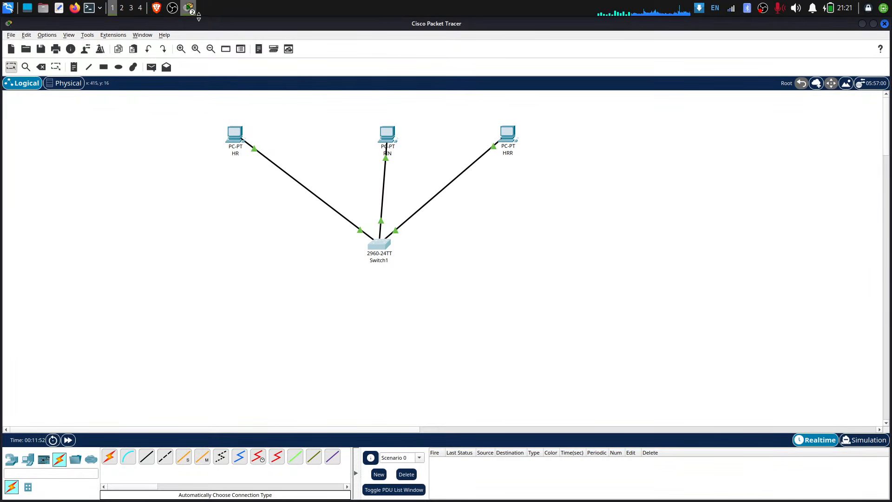
{"action": "left_click", "coordinate": [189, 8]}
{"action": "left_click", "coordinate": [215, 41]}
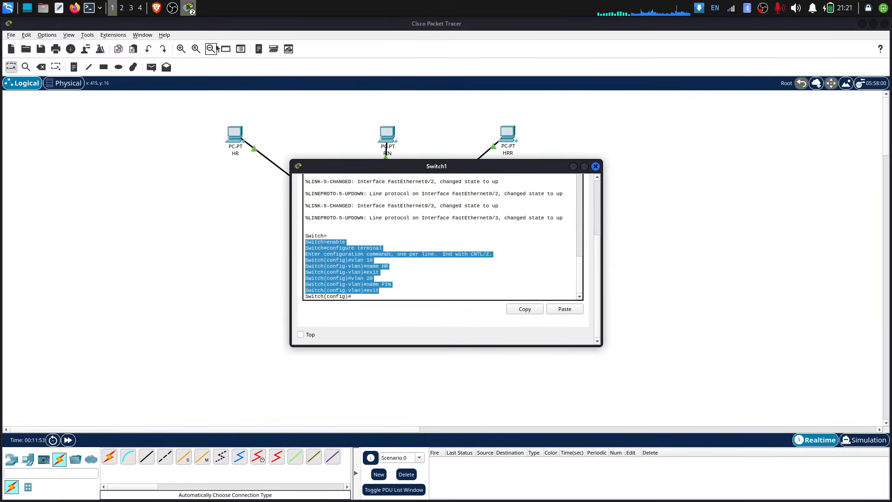
{"action": "left_click", "coordinate": [431, 251]}
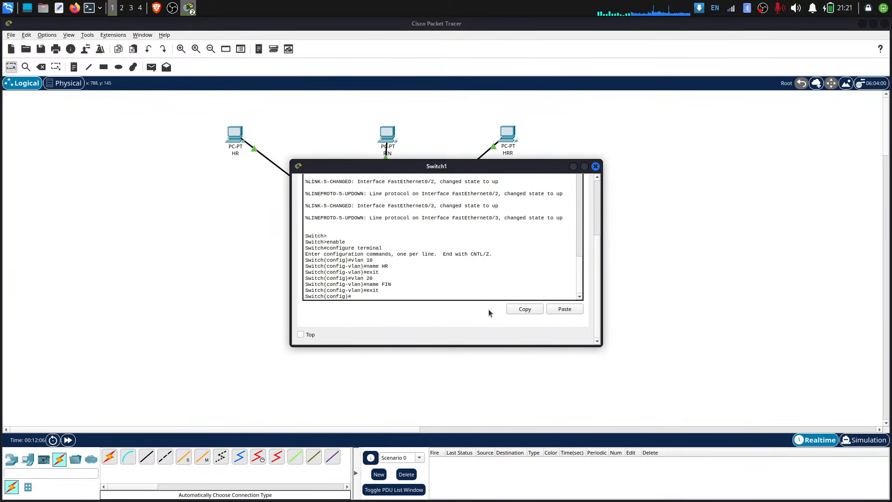
{"action": "scroll", "coordinate": [500, 284], "scroll_direction": "down", "scroll_amount": 1}
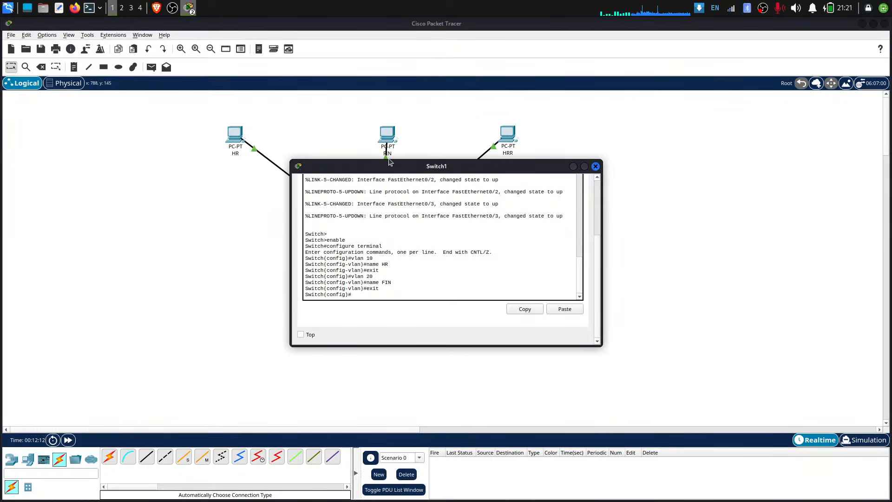
{"action": "left_click_drag", "start_coordinate": [389, 168], "coordinate": [376, 276]}
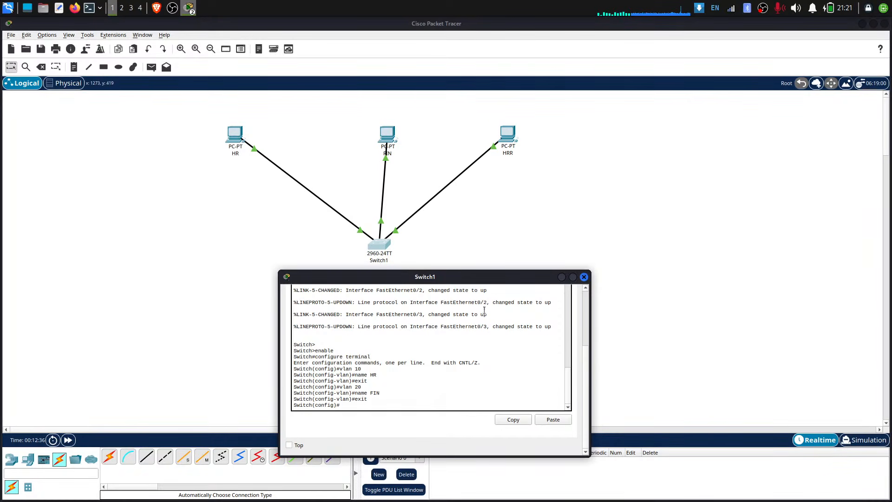
{"action": "left_click_drag", "start_coordinate": [450, 273], "coordinate": [408, 165]}
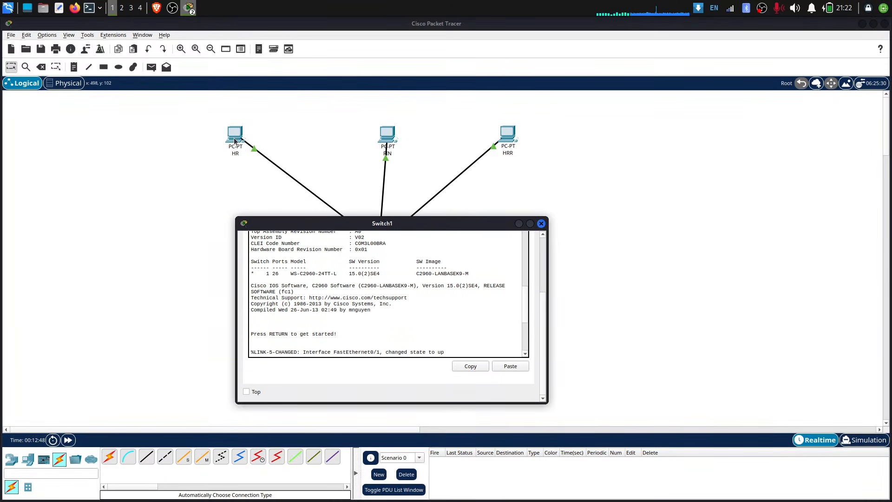
Close the Switch1 window and inspect the device details of the HR and HRR PCs
{"action": "left_click", "coordinate": [541, 224]}
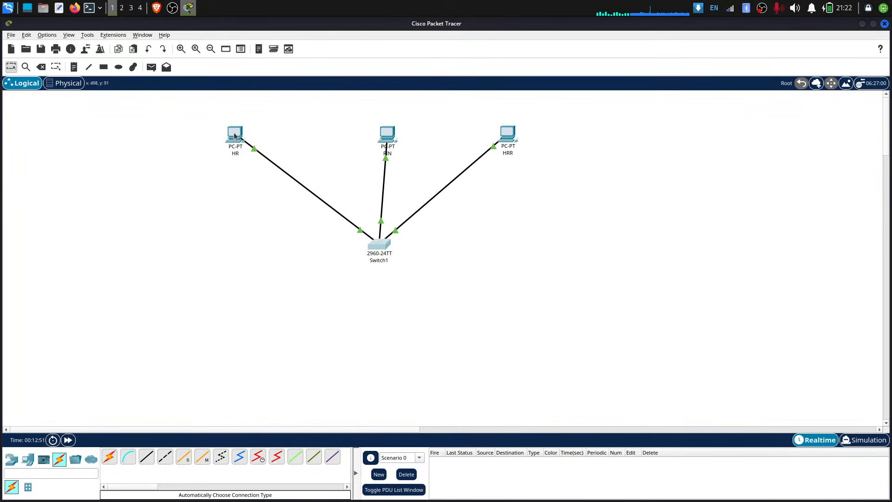
{"action": "mouse_move", "coordinate": [234, 135]}
{"action": "mouse_move", "coordinate": [505, 141]}
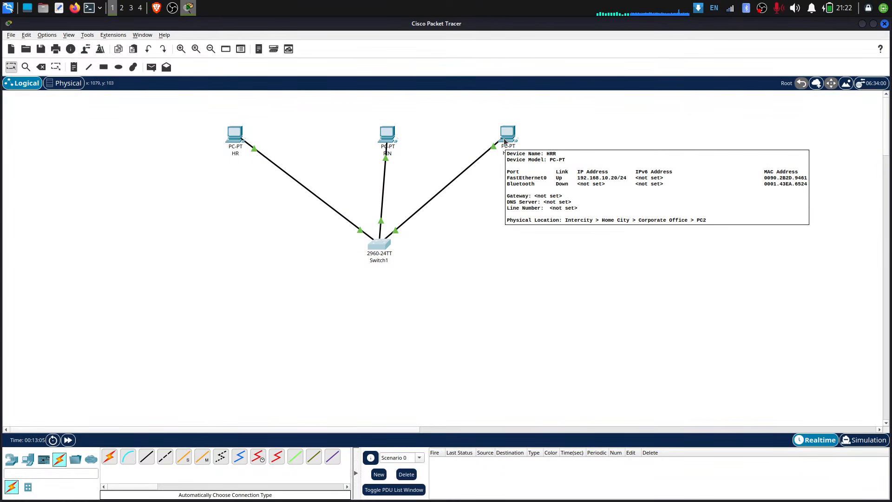
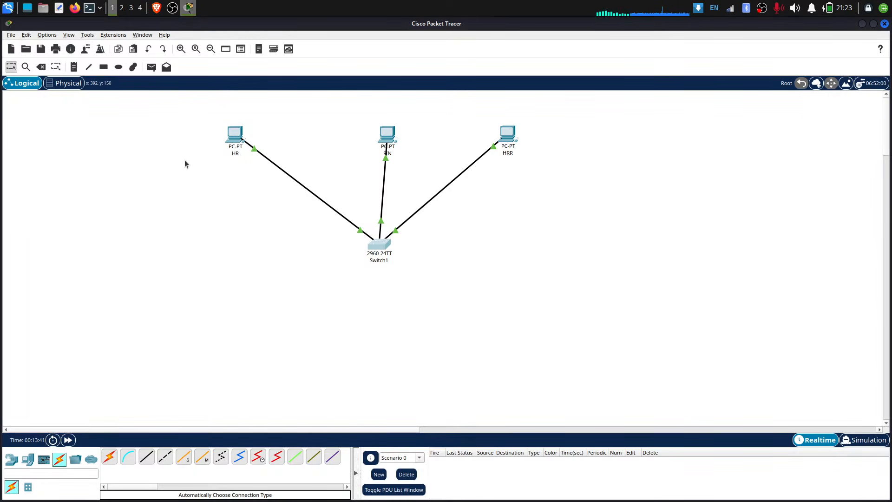
Reopen Switch1's CLI, enter interface fa0/1 and set it to access mode with switchport mode access
{"action": "left_click", "coordinate": [381, 242]}
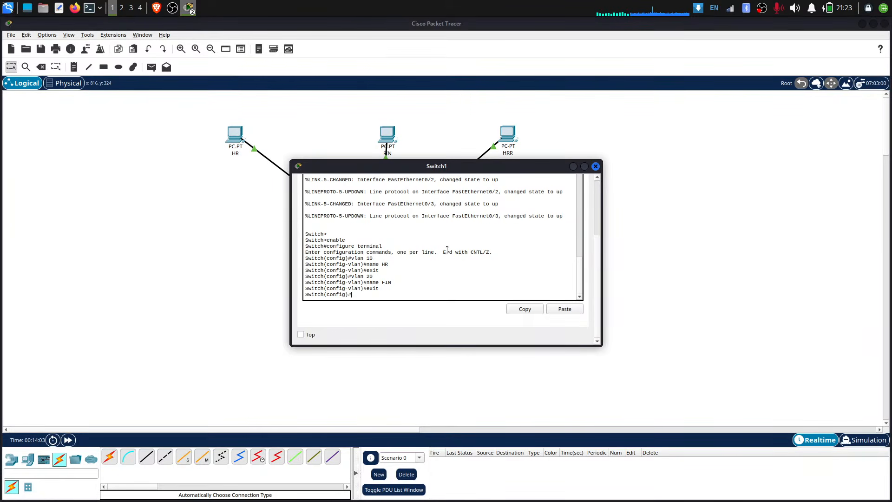
{"action": "mouse_move", "coordinate": [376, 252]}
{"action": "left_mouse_down"}
{"action": "mouse_move", "coordinate": [352, 256]}
{"action": "mouse_move", "coordinate": [382, 265]}
{"action": "left_mouse_up"}
{"action": "left_click", "coordinate": [405, 248]}
{"action": "type", "text": "interface fa0/1"}
{"action": "key", "text": "Return"}
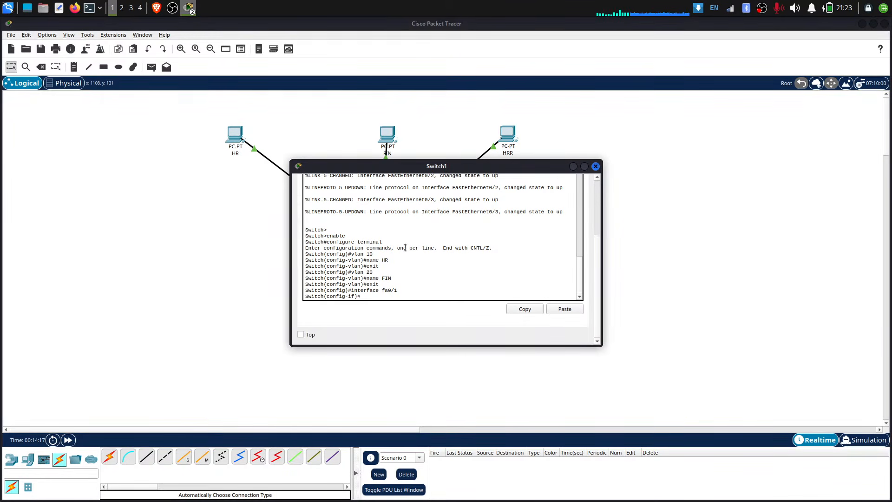
{"action": "type", "text": "switchport mode access"}
{"action": "key", "text": "Return"}
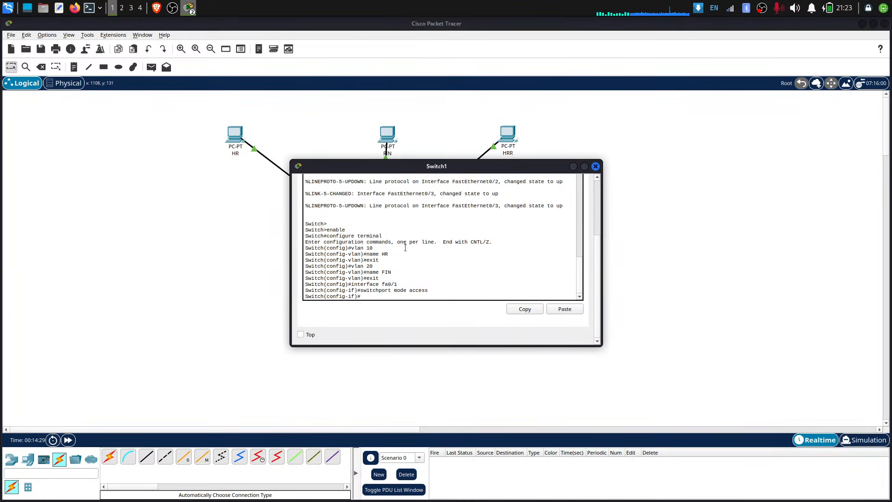
Try to assign interface fa0/1 to VLAN 10 with the command switchport acess vlan 10
{"action": "type", "text": "switchport acess "}
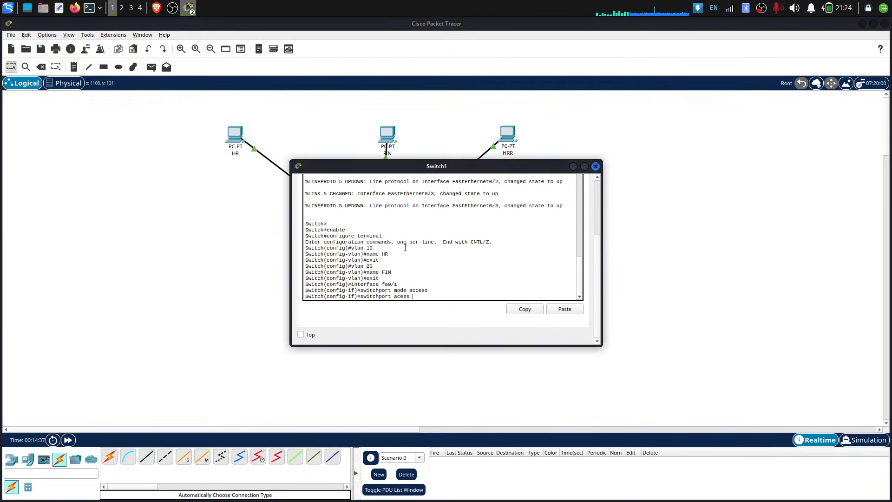
{"action": "type", "text": "vlan 10"}
{"action": "key", "text": "Return"}
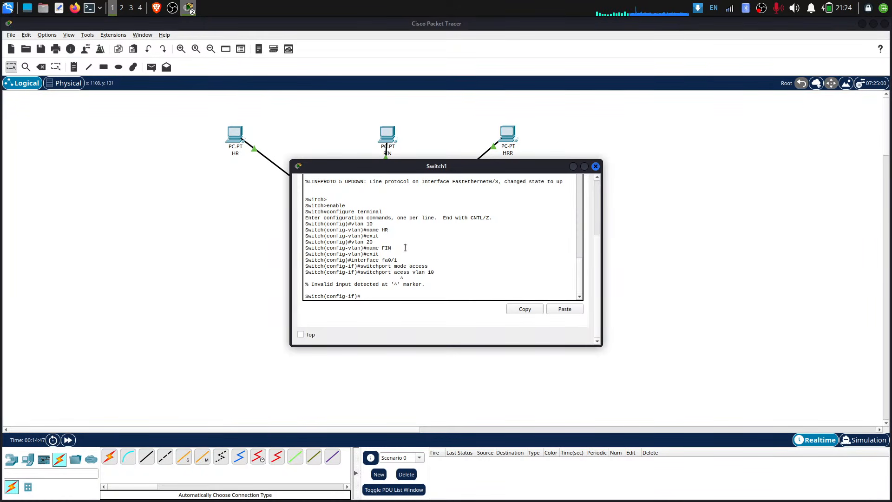
{"action": "key", "text": "Up"}
{"action": "key", "text": "Return"}
Assign interface fa0/1 to VLAN 10 with the corrected command switchport access vlan 10, and exit interface configuration
{"action": "key", "text": "Up"}
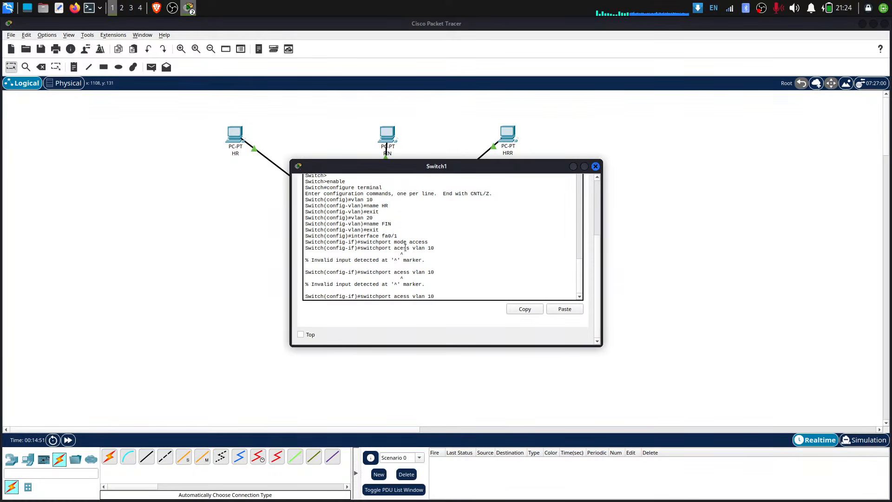
{"action": "key", "text": "BackSpace"}
{"action": "key", "text": "BackSpace"}
{"action": "key", "text": "BackSpace"}
{"action": "key", "text": "BackSpace"}
{"action": "type", "text": "ccess vlan 10"}
{"action": "key", "text": "Return"}
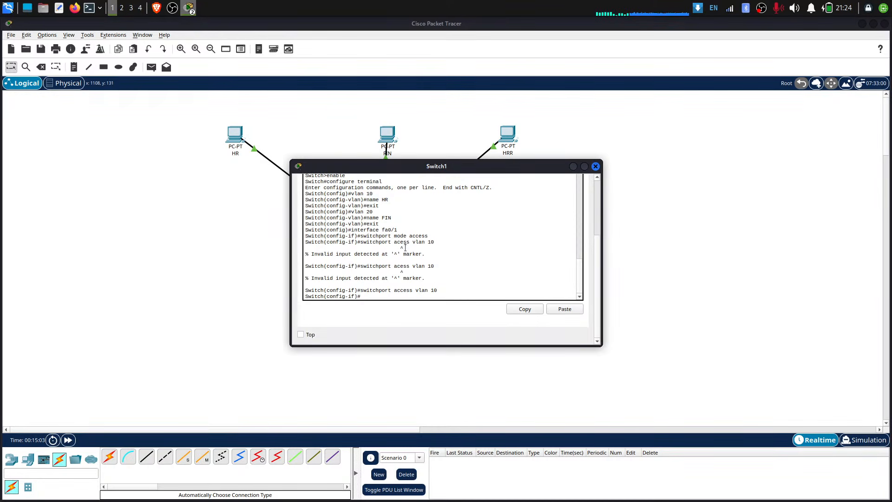
{"action": "type", "text": "exit"}
{"action": "key", "text": "Return"}
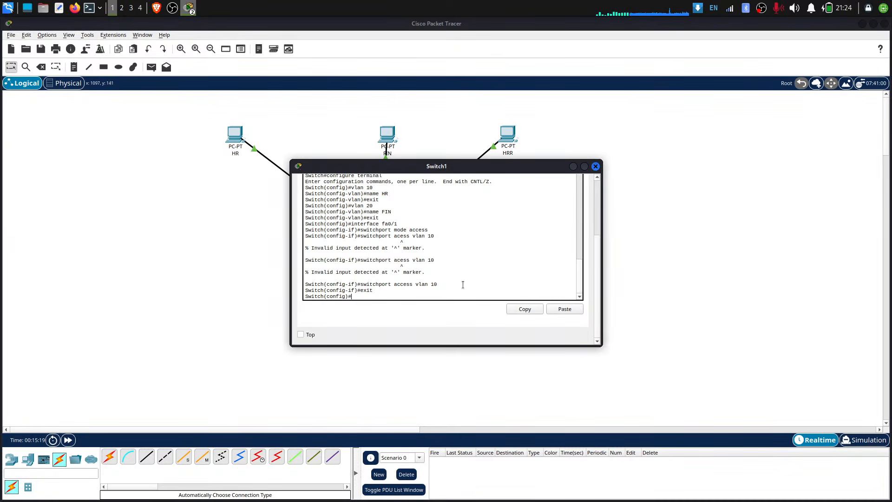
Set interface fa0/3 to access mode, assign it to VLAN 10, and exit interface configuration
{"action": "type", "text": "nterface fa0/3"}
{"action": "key", "text": "Return"}
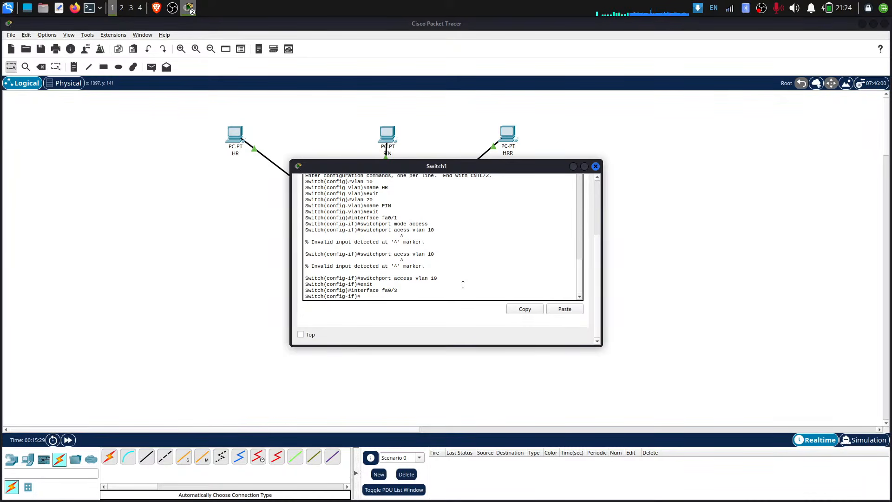
{"action": "type", "text": "switchport mode access"}
{"action": "key", "text": "Return"}
{"action": "type", "text": "swi"}
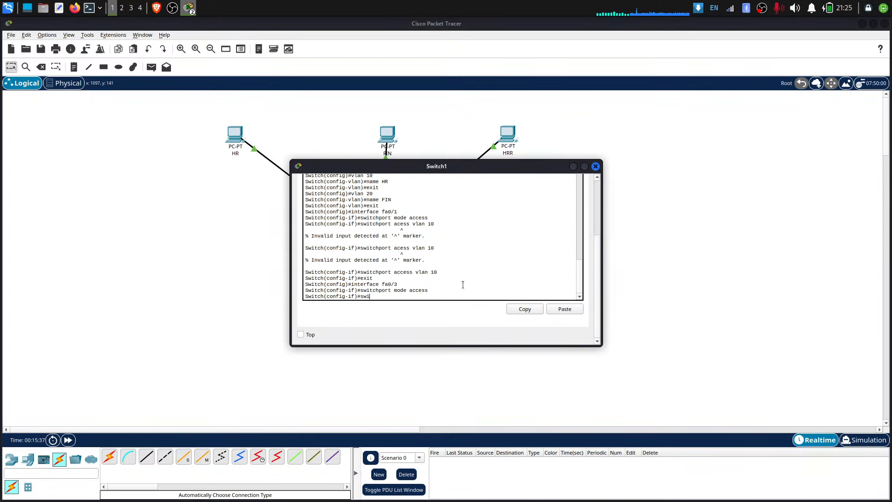
{"action": "type", "text": "tchport access vlan 10"}
{"action": "key", "text": "Return"}
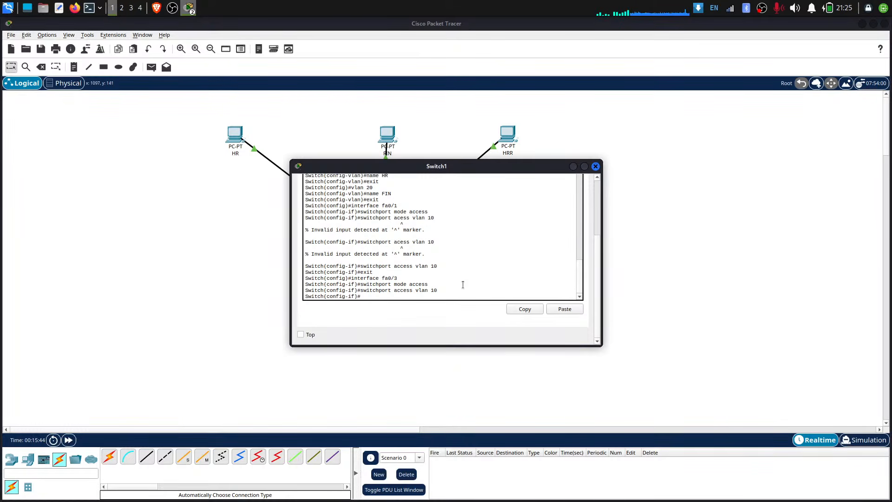
{"action": "type", "text": "exit"}
{"action": "key", "text": "Return"}
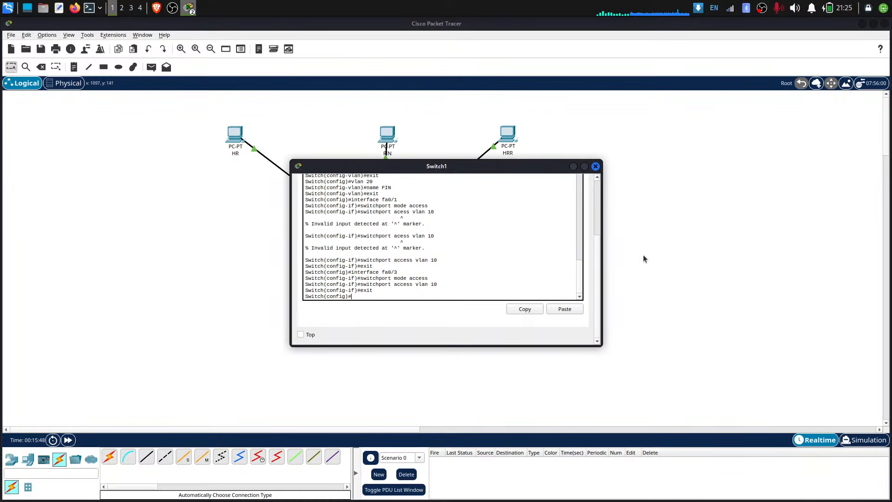
Move the Switch1 window clear of the switch in the topology and set interface fa0/2 to access mode
{"action": "left_click_drag", "start_coordinate": [563, 160], "coordinate": [629, 173]}
{"action": "left_click_drag", "start_coordinate": [512, 178], "coordinate": [682, 115]}
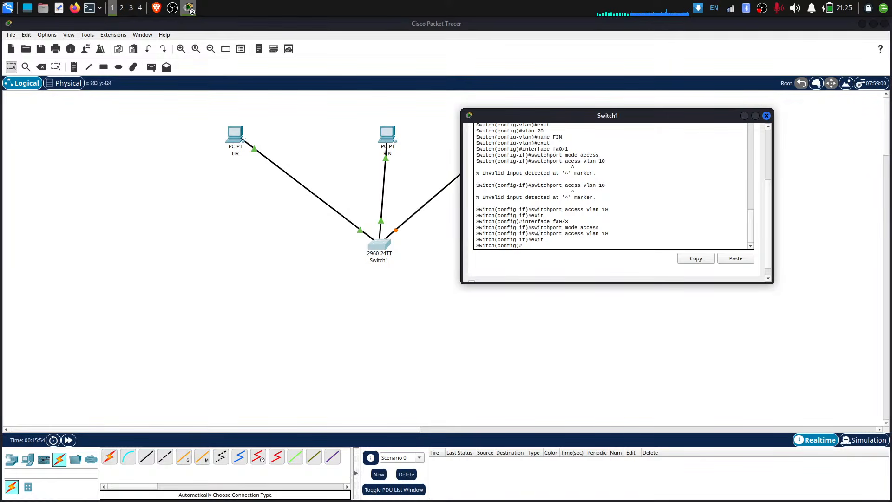
{"action": "type", "text": "inter"}
{"action": "type", "text": "face fa0/"}
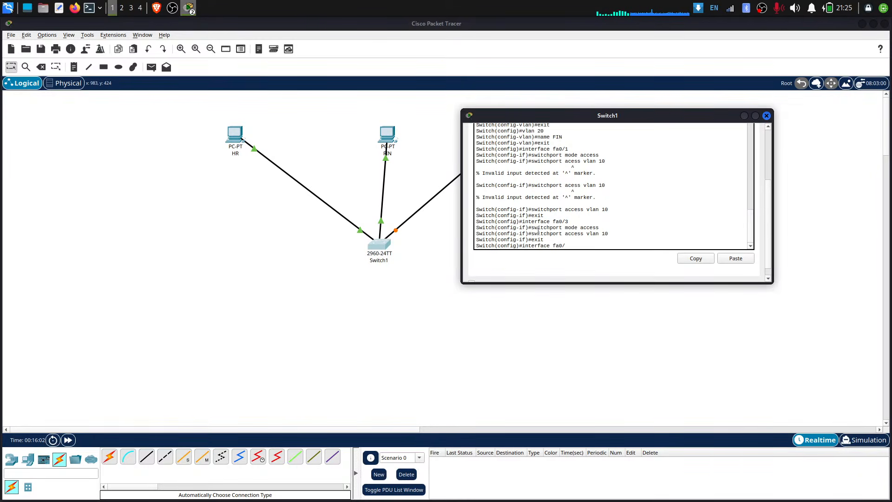
{"action": "type", "text": "2"}
{"action": "key", "text": "Return"}
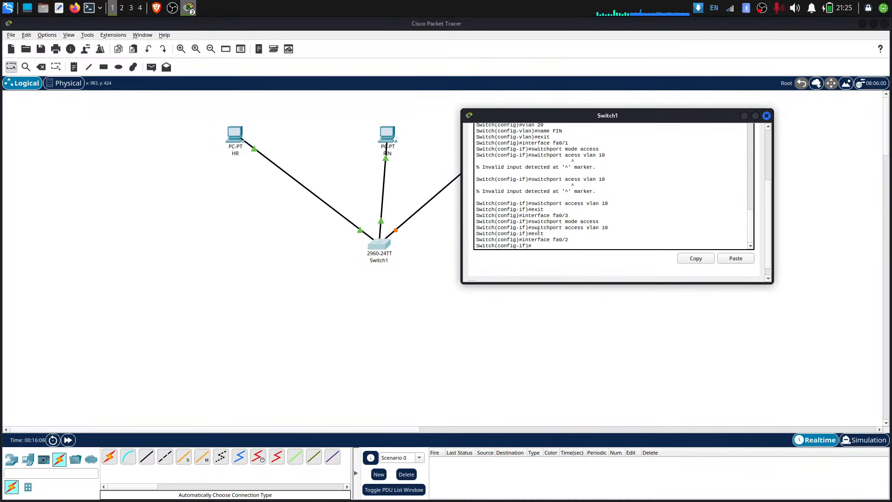
{"action": "type", "text": "switchport mode access"}
{"action": "key", "text": "Return"}
Assign interface fa0/2 to VLAN 20 with switchport access vlan 20 and exit interface configuration
{"action": "type", "text": "s"}
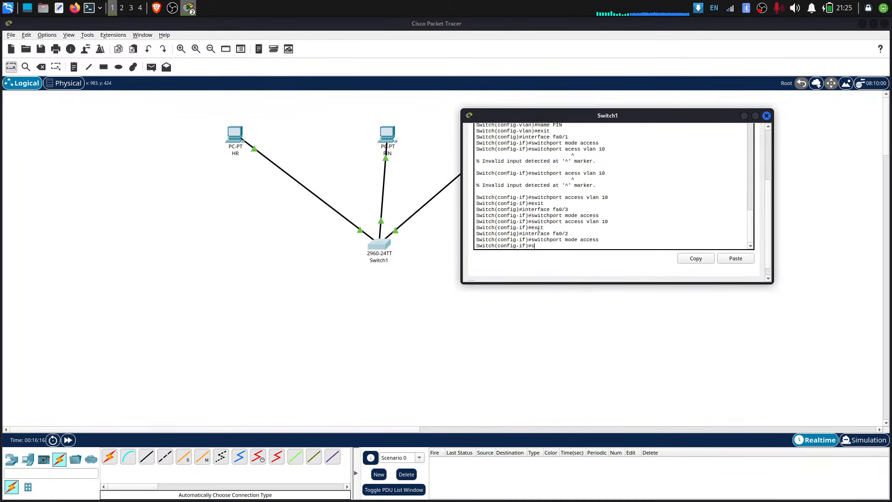
{"action": "type", "text": "witchport"}
{"action": "type", "text": " ace"}
{"action": "type", "text": "ess vlan"}
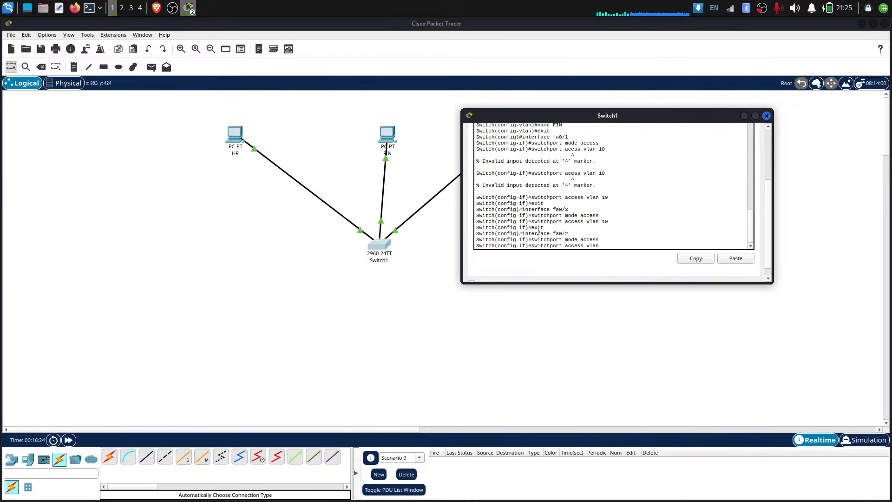
{"action": "type", "text": " 20"}
{"action": "key", "text": "Return"}
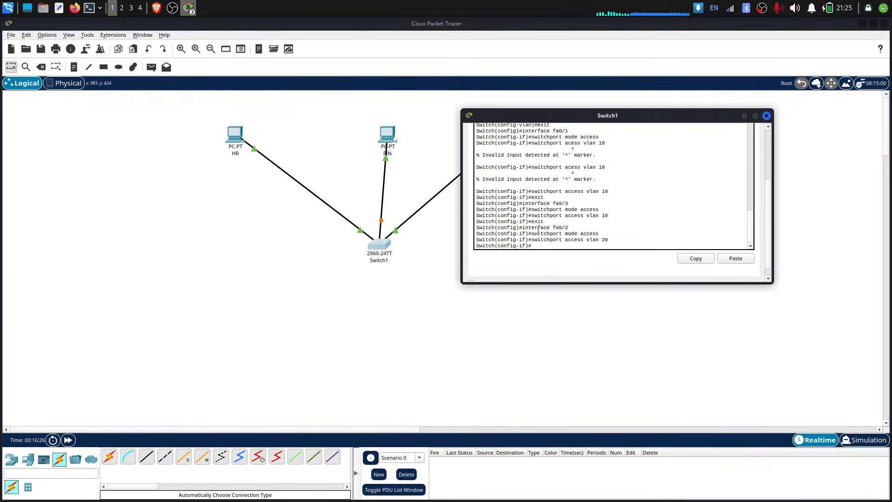
{"action": "type", "text": "exit"}
{"action": "key", "text": "Return"}
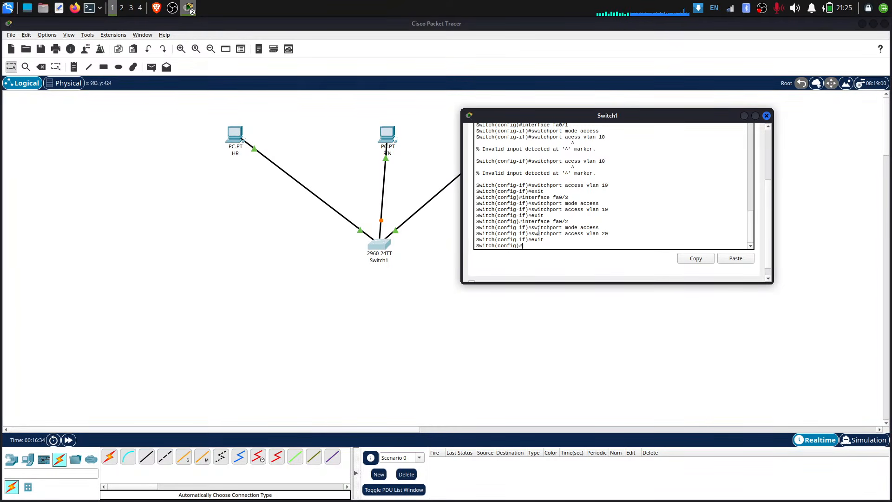
Try to list the switch's VLANs and port assignments with show vlan brief from global configuration mode
{"action": "type", "text": "show v"}
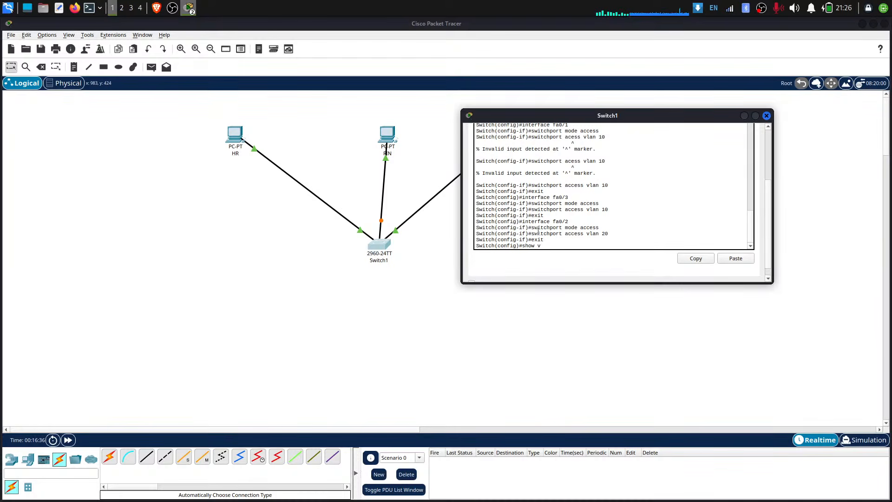
{"action": "type", "text": "lan brief"}
{"action": "key", "text": "Return"}
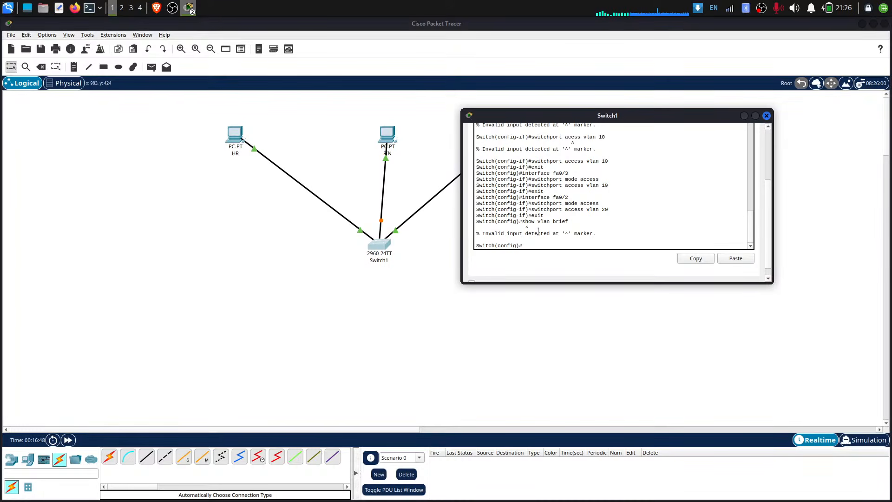
Clear the partly entered show command and exit global configuration mode on Switch1
{"action": "type", "text": "show"}
{"action": "key", "text": "BackSpace"}
{"action": "key", "text": "BackSpace"}
{"action": "key", "text": "BackSpace"}
{"action": "key", "text": "BackSpace"}
{"action": "type", "text": "exit"}
{"action": "key", "text": "Return"}
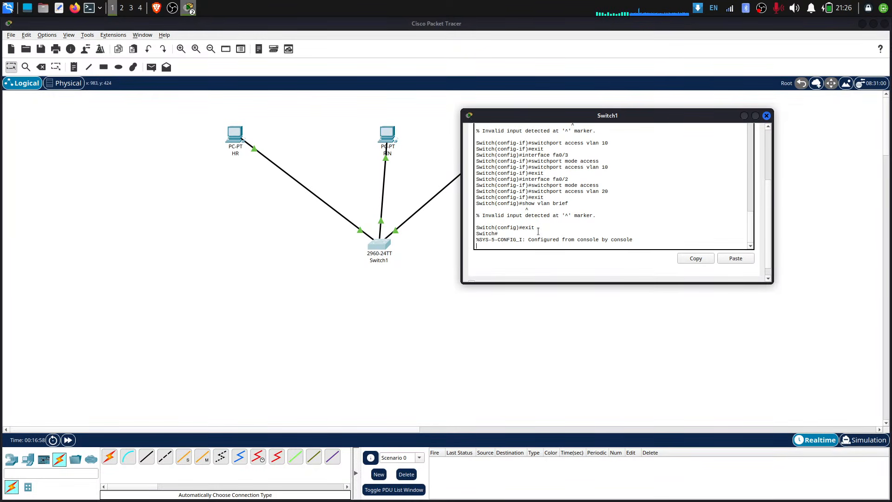
{"action": "key", "text": "Return"}
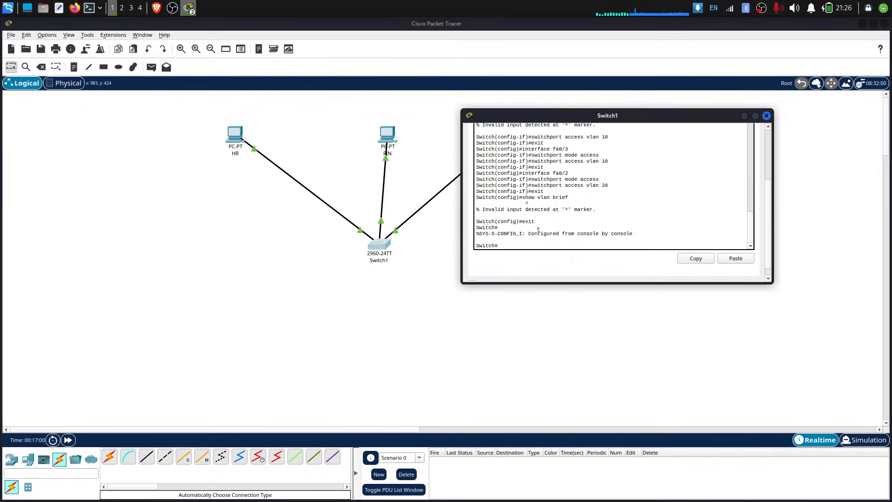
List Switch1's VLANs and port assignments with show vlan brief from privileged EXEC mode
{"action": "type", "text": "shoqw"}
{"action": "key", "text": "BackSpace"}
{"action": "type", "text": "w vlan brief"}
{"action": "key", "text": "Return"}
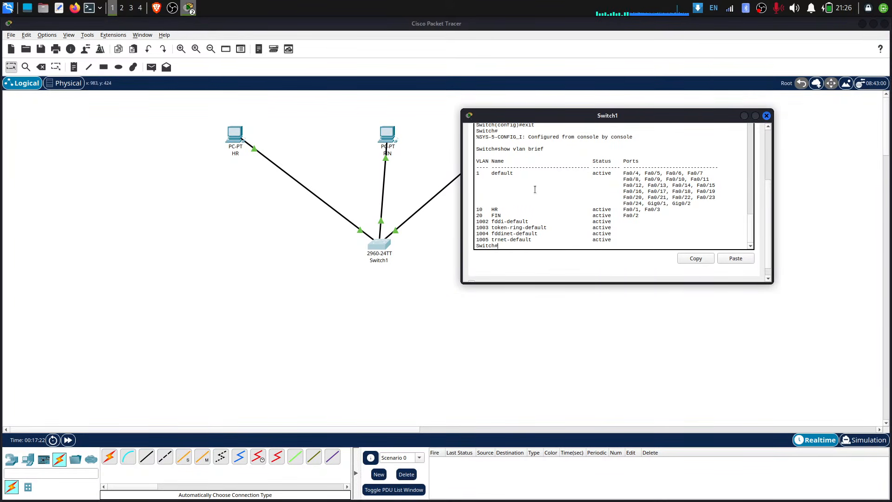
Examine the VLAN table's IDs, names, status and ports for the HR and FIN VLANs
{"action": "left_click_drag", "start_coordinate": [480, 162], "coordinate": [639, 162]}
{"action": "double_click", "coordinate": [631, 161]}
{"action": "left_click", "coordinate": [477, 212]}
{"action": "left_click_drag", "start_coordinate": [480, 212], "coordinate": [485, 216]}
{"action": "left_click", "coordinate": [501, 210]}
{"action": "left_click_drag", "start_coordinate": [659, 210], "coordinate": [670, 203]}
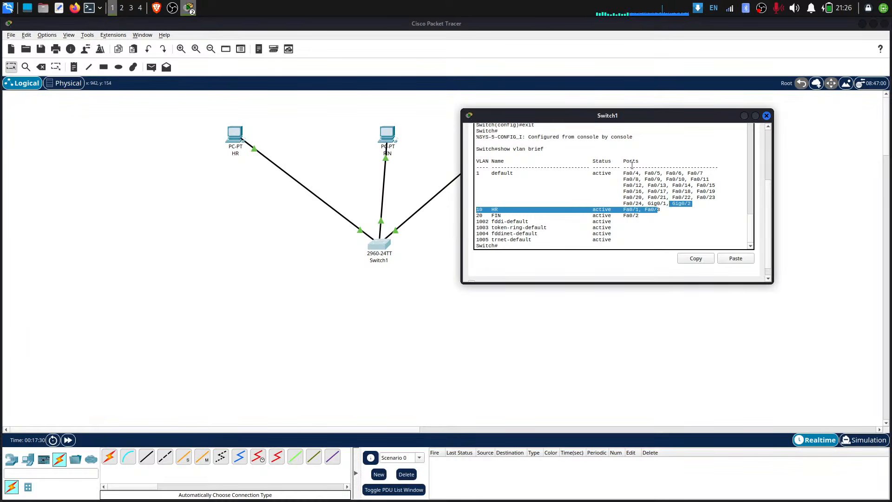
{"action": "left_click", "coordinate": [481, 216]}
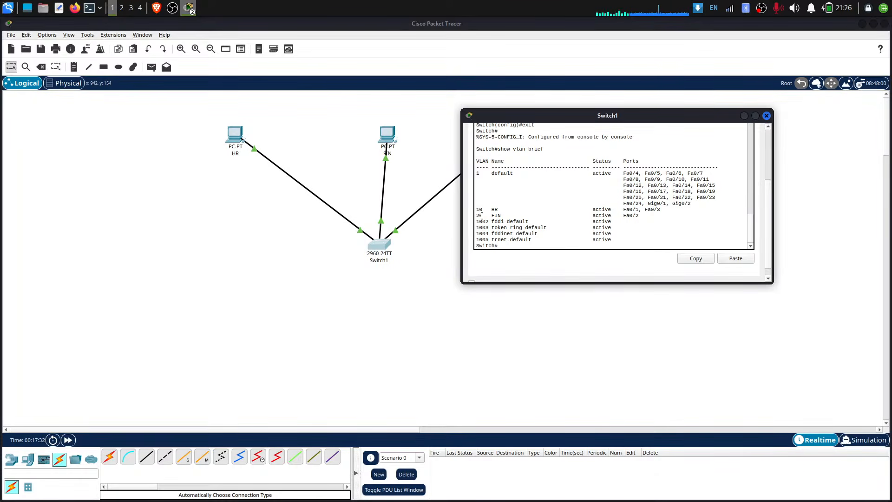
{"action": "double_click", "coordinate": [482, 216]}
{"action": "double_click", "coordinate": [497, 216]}
{"action": "double_click", "coordinate": [603, 222]}
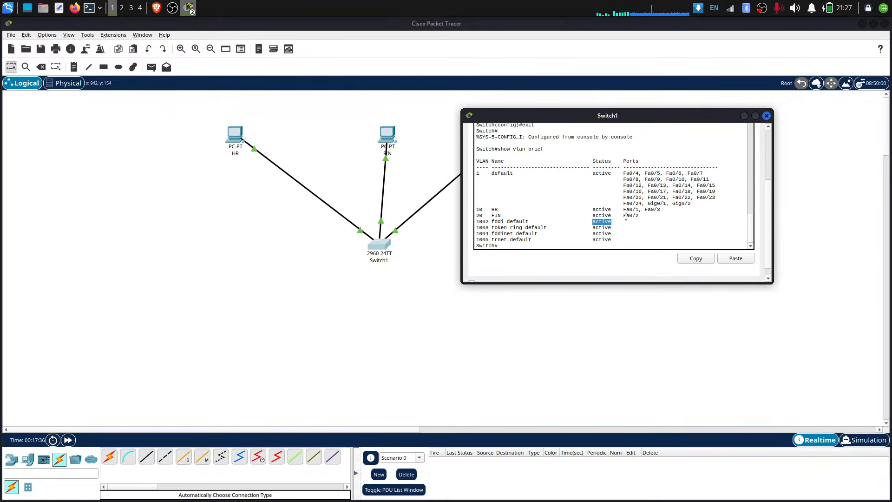
{"action": "triple_click", "coordinate": [623, 222]}
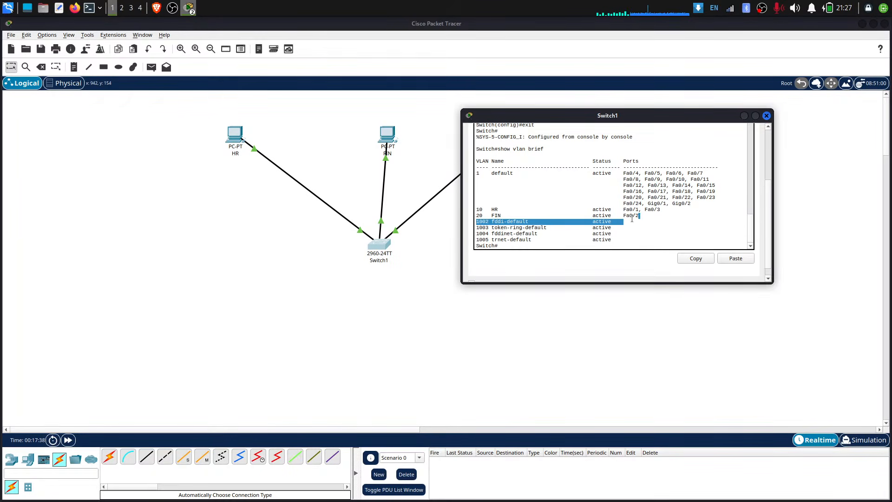
{"action": "scroll", "coordinate": [634, 216], "scroll_direction": "down", "scroll_amount": 1}
{"action": "left_click", "coordinate": [633, 212]}
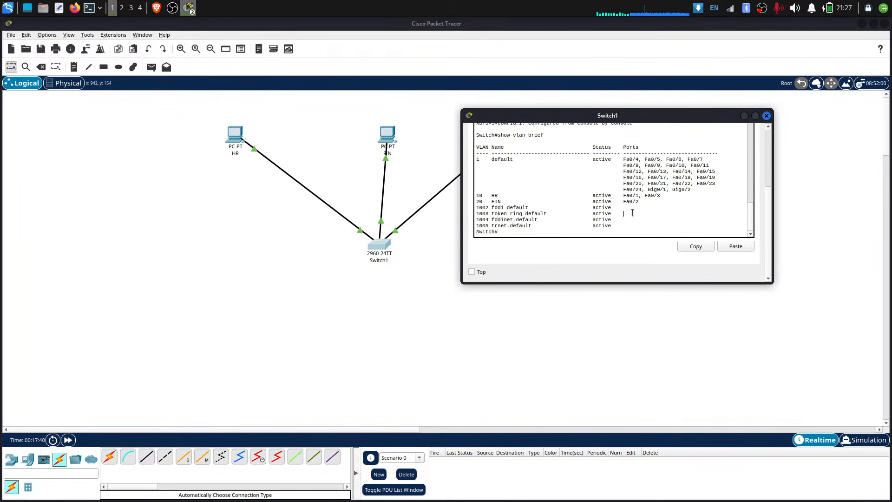
Review the port assignment commands entered in Switch1's console and the show vlan brief output
{"action": "key", "text": "Return"}
{"action": "key", "text": "Return"}
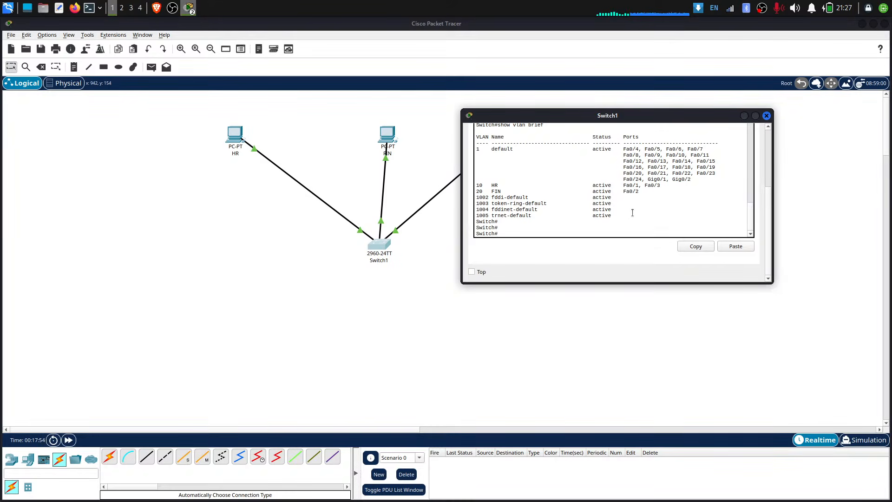
{"action": "scroll", "coordinate": [633, 213], "scroll_direction": "up", "scroll_amount": 8}
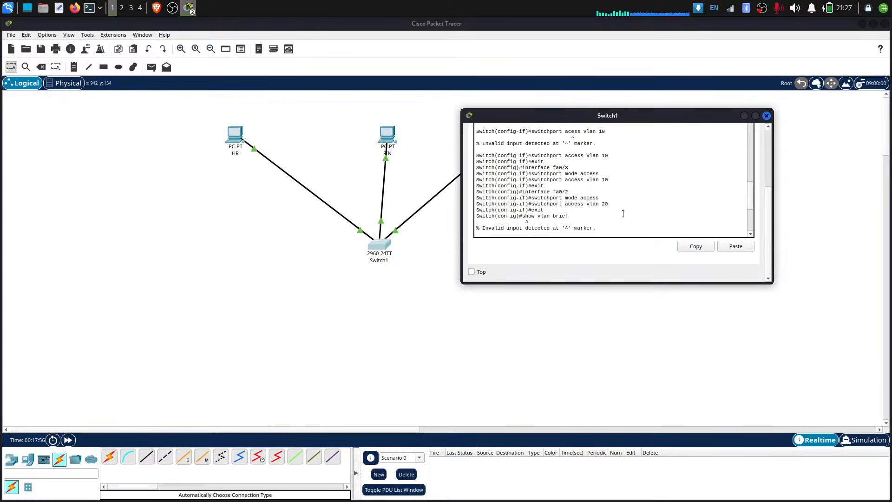
{"action": "type", "text": "end"}
{"action": "key", "text": "Return"}
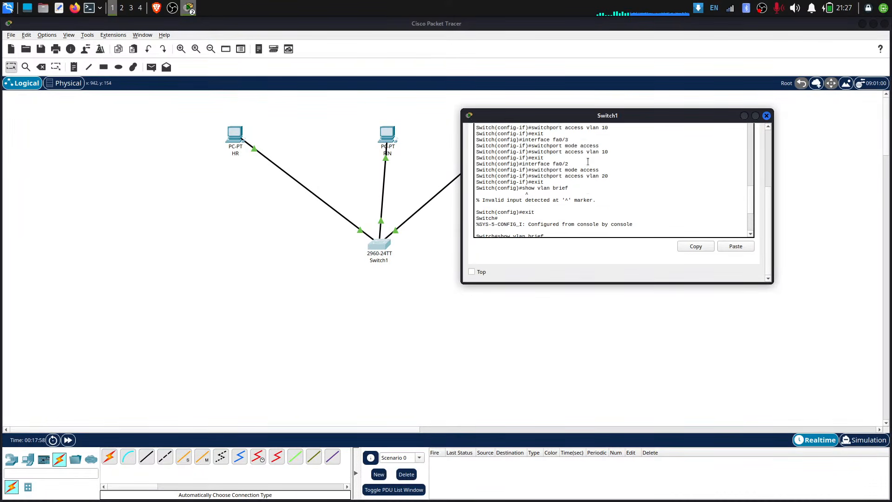
{"action": "type", "text": "show vlan brief"}
{"action": "key", "text": "Return"}
{"action": "key", "text": "Return"}
{"action": "key", "text": "Return"}
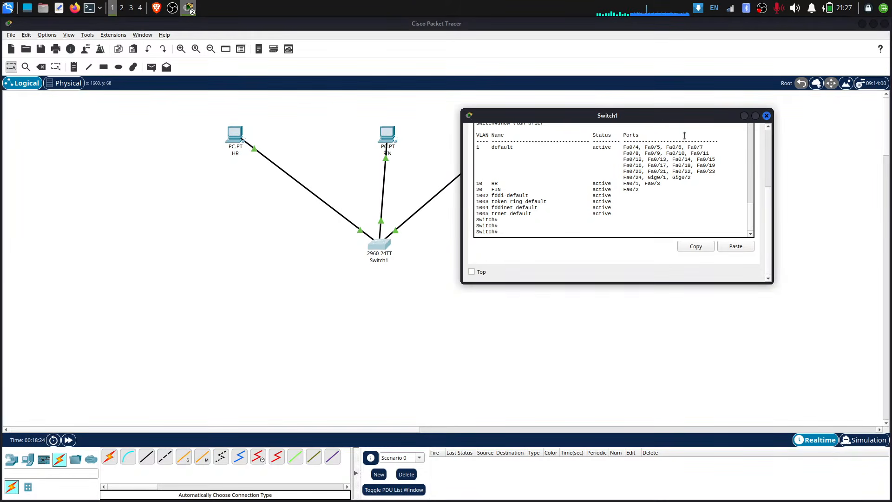
Close the Switch1 window and ping 192.168.10.20 from the HR PC's command prompt
{"action": "left_click", "coordinate": [767, 116]}
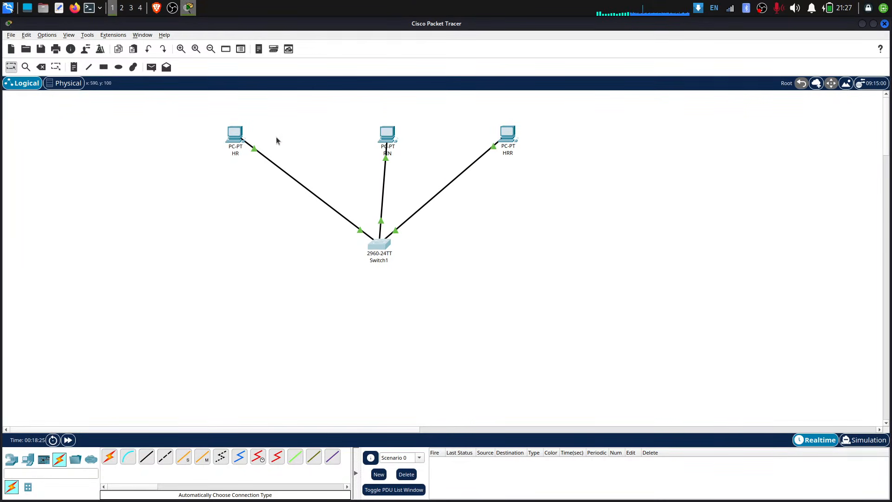
{"action": "left_click", "coordinate": [239, 139]}
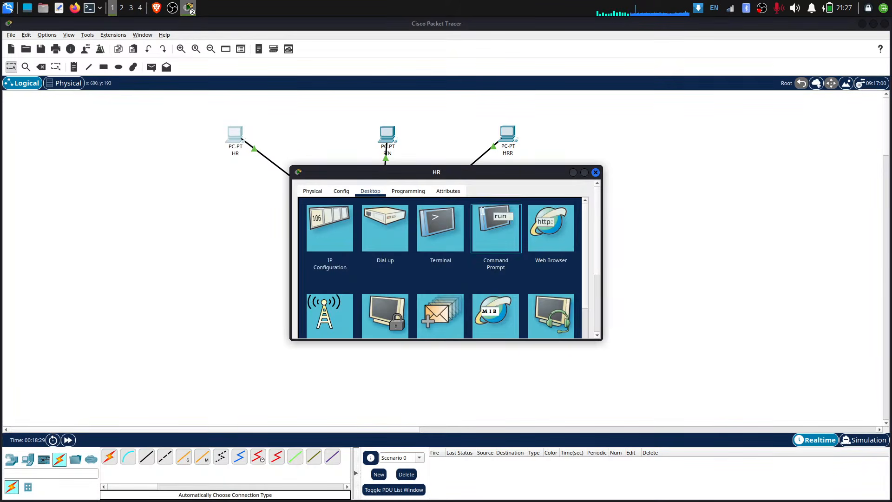
{"action": "left_click", "coordinate": [493, 228]}
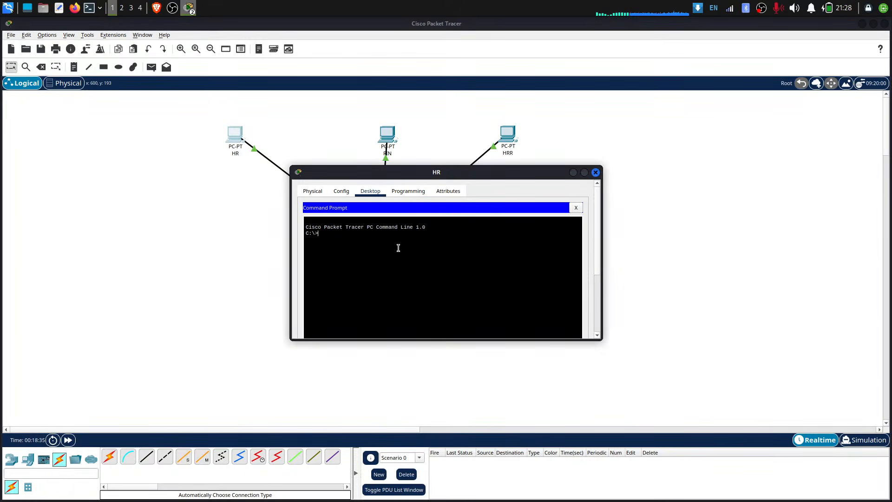
{"action": "type", "text": "ping 192.168.10.20"}
{"action": "key", "text": "Return"}
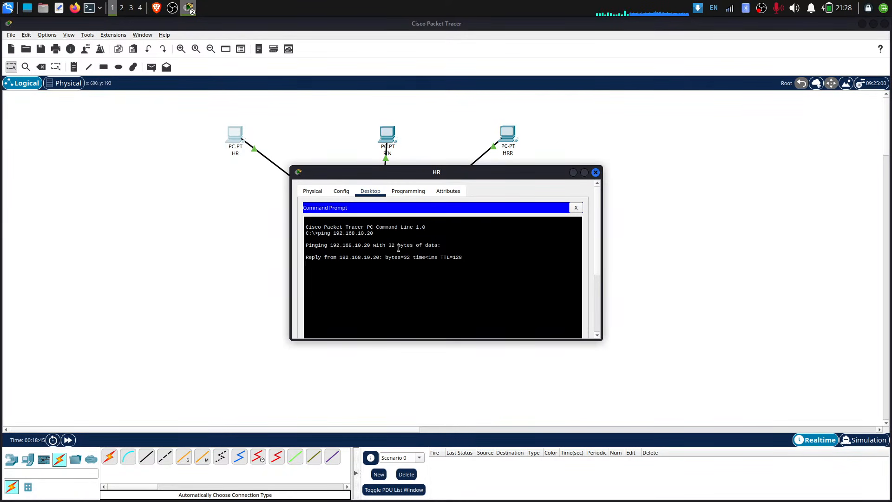
{"action": "left_click_drag", "start_coordinate": [485, 259], "coordinate": [343, 248]}
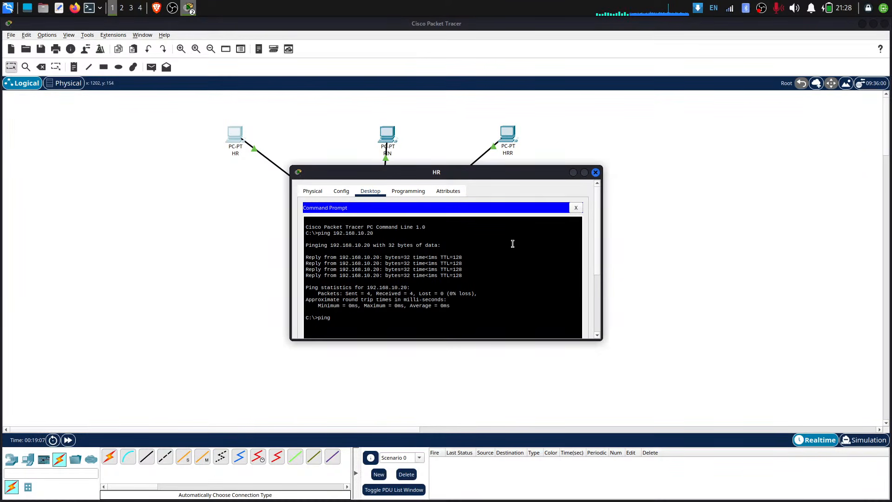
Ping 192.168.20.10 from the HR PC to test reaching the FIN VLAN, and stop the ping partway
{"action": "type", "text": "168.20.10"}
{"action": "key", "text": "Return"}
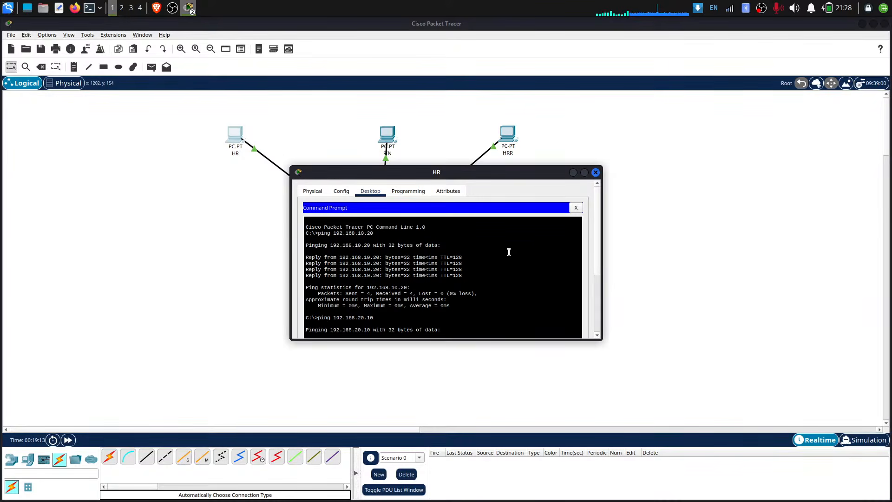
{"action": "scroll", "coordinate": [510, 249], "scroll_direction": "down", "scroll_amount": 3}
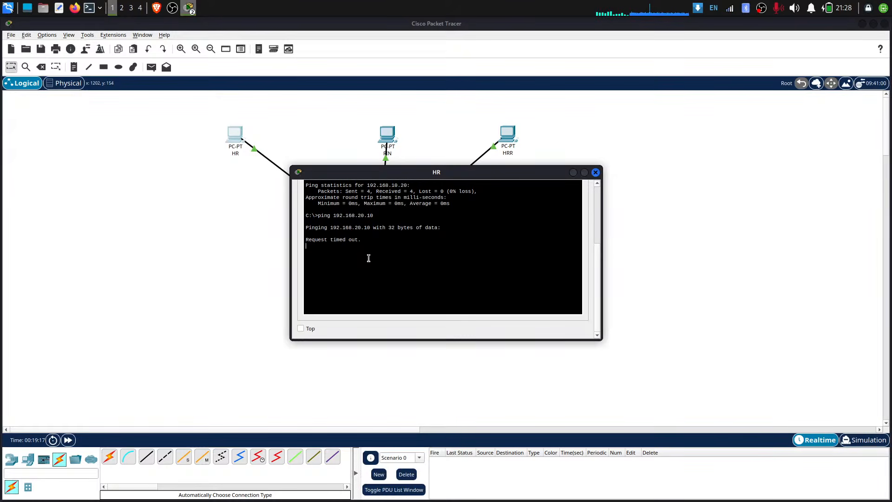
{"action": "left_click_drag", "start_coordinate": [362, 240], "coordinate": [308, 234]}
{"action": "left_click", "coordinate": [368, 252]}
{"action": "key", "text": "ctrl+c"}
Examine the replies and packet statistics of the ping to 192.168.20.10, comparing them with the ping to 192.168.10.20
{"action": "left_click_drag", "start_coordinate": [389, 263], "coordinate": [311, 229]}
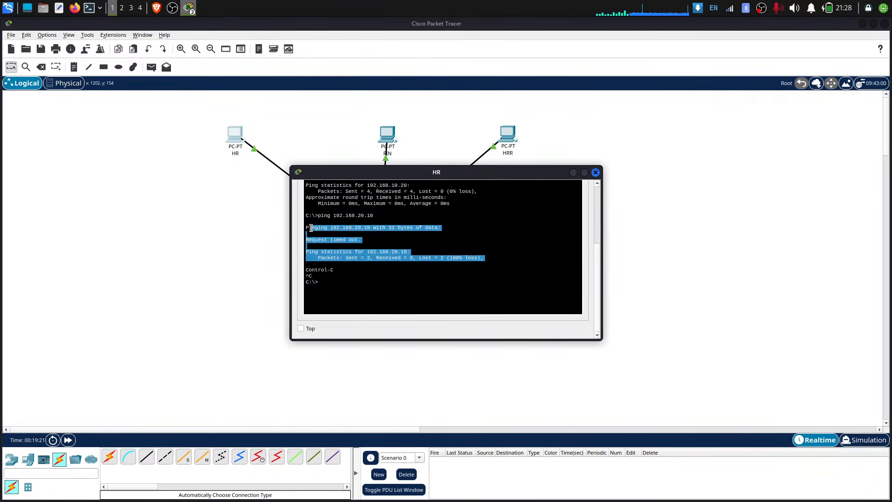
{"action": "left_click", "coordinate": [326, 232]}
{"action": "triple_click", "coordinate": [331, 239]}
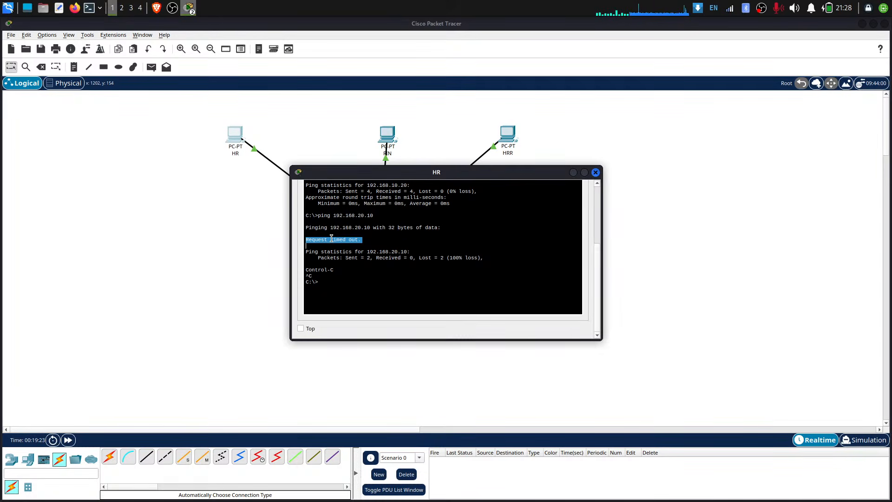
{"action": "left_click", "coordinate": [392, 244]}
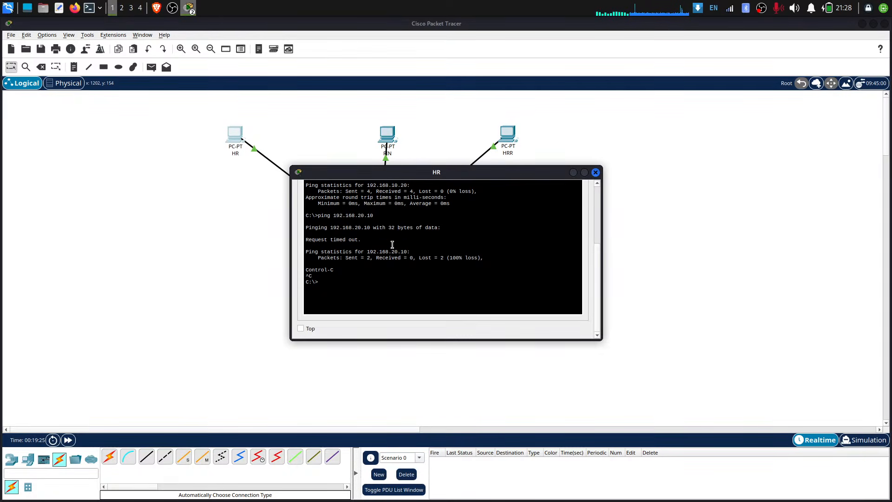
{"action": "left_click_drag", "start_coordinate": [355, 227], "coordinate": [367, 226]}
{"action": "scroll", "coordinate": [377, 239], "scroll_direction": "up", "scroll_amount": 2}
{"action": "double_click", "coordinate": [363, 284]}
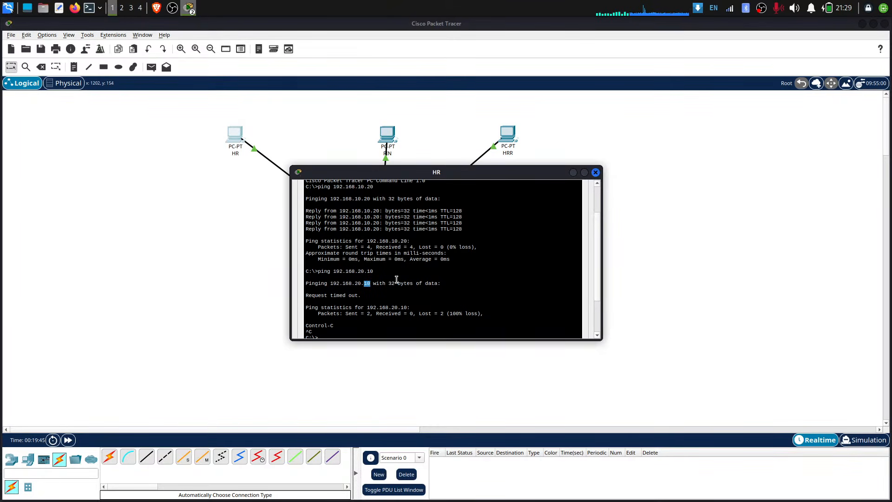
Switch to Simulation mode and widen the Simulation Panel while keeping all three PCs in view
{"action": "left_click", "coordinate": [864, 441]}
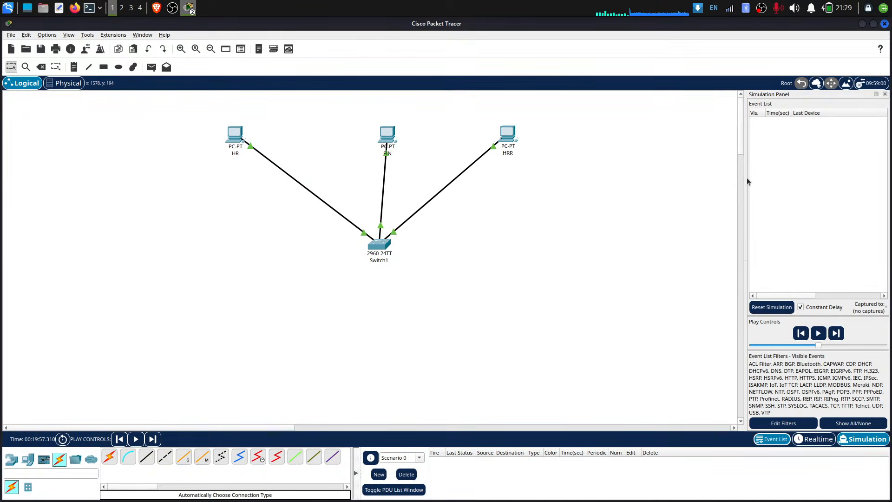
{"action": "left_click_drag", "start_coordinate": [745, 179], "coordinate": [498, 210]}
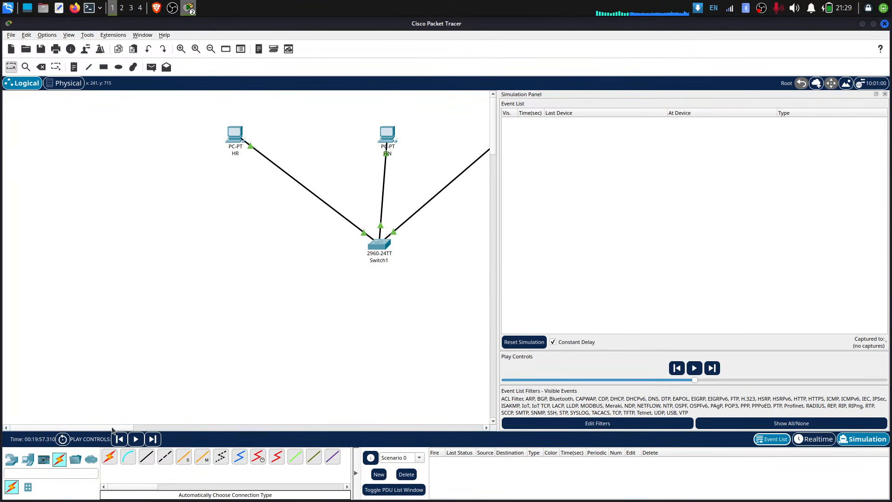
{"action": "left_click_drag", "start_coordinate": [112, 428], "coordinate": [155, 428]}
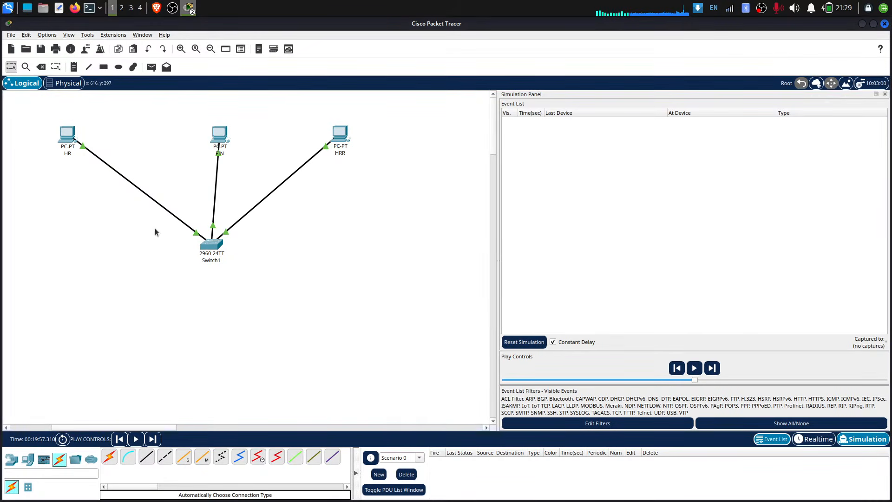
Play the simulation and ping 192.168.10.20 from the HR PC's command prompt
{"action": "left_click", "coordinate": [65, 134]}
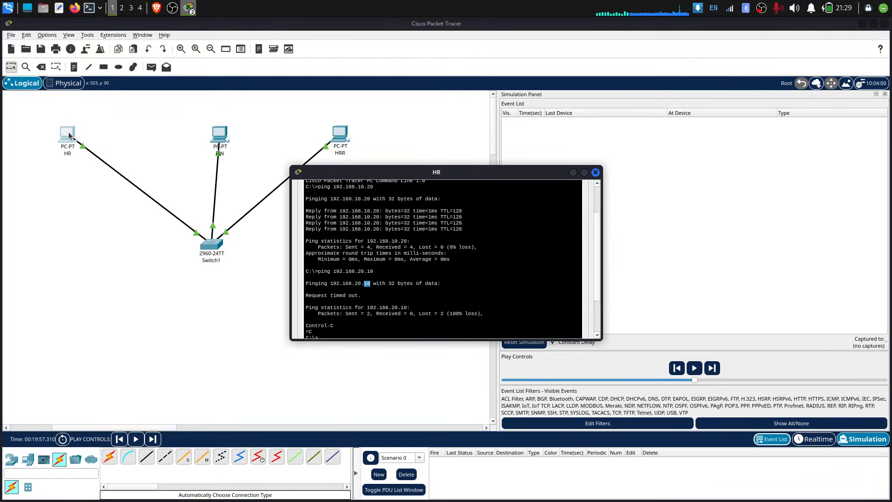
{"action": "left_click", "coordinate": [401, 293]}
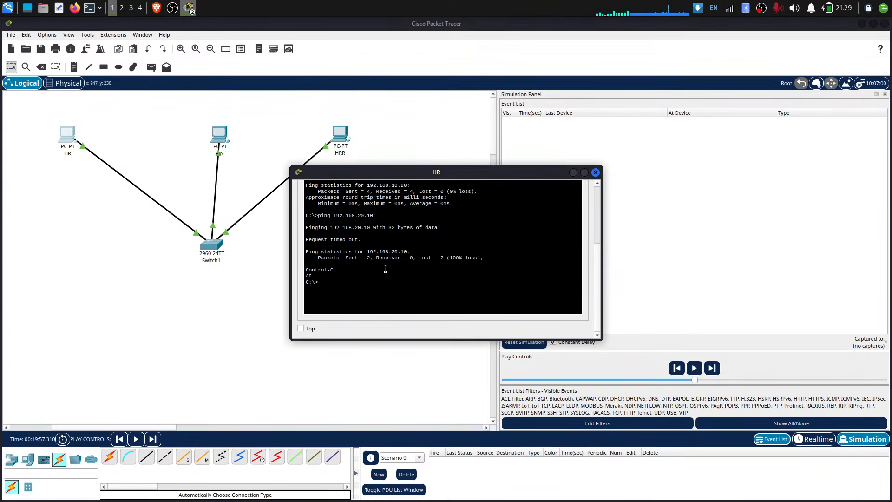
{"action": "type", "text": "ping"}
{"action": "type", "text": "192.168.10.20"}
{"action": "left_click", "coordinate": [694, 369]}
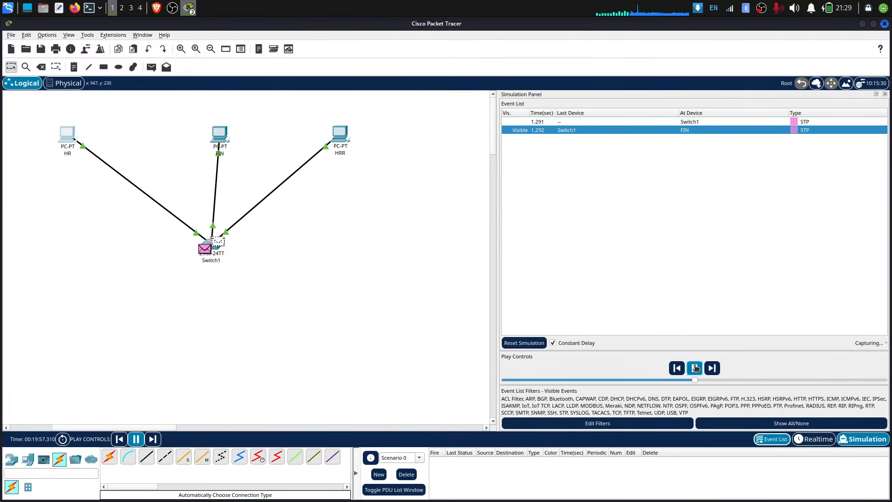
{"action": "left_click", "coordinate": [191, 11]}
{"action": "left_click", "coordinate": [208, 42]}
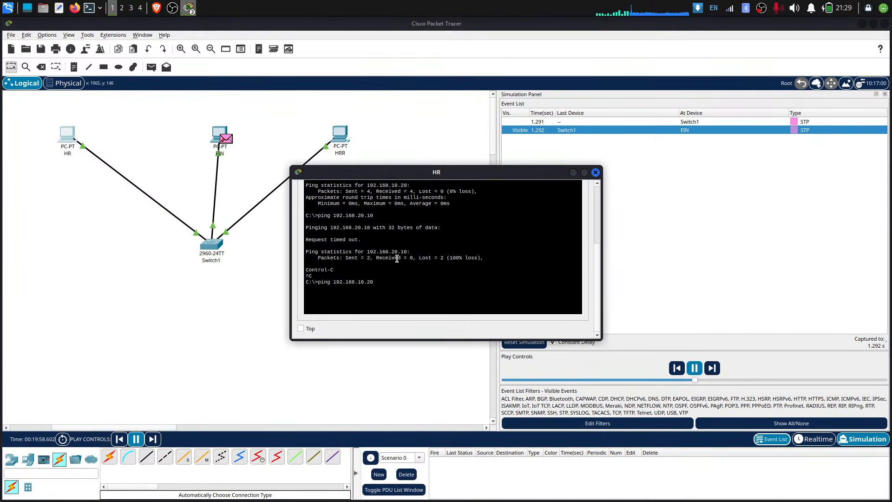
{"action": "key", "text": "Return"}
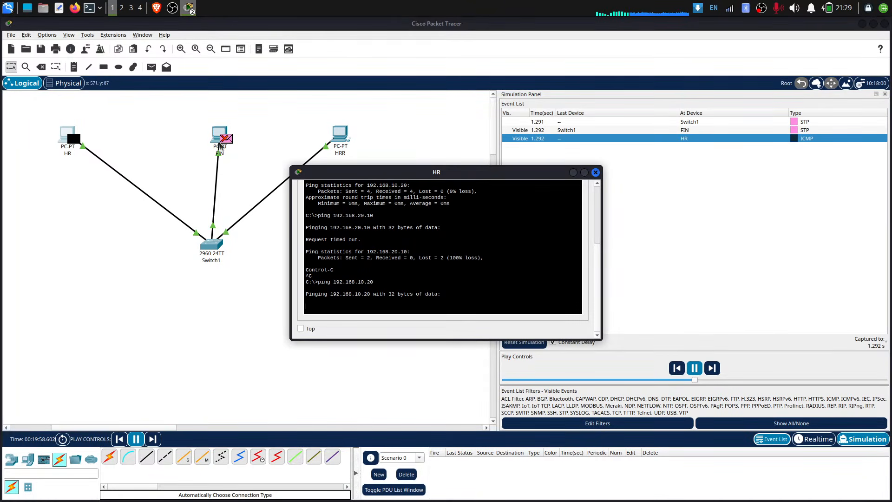
Move the HR window clear of the topology to watch the simulated packets, and stop the ping
{"action": "left_click_drag", "start_coordinate": [391, 180], "coordinate": [141, 366]}
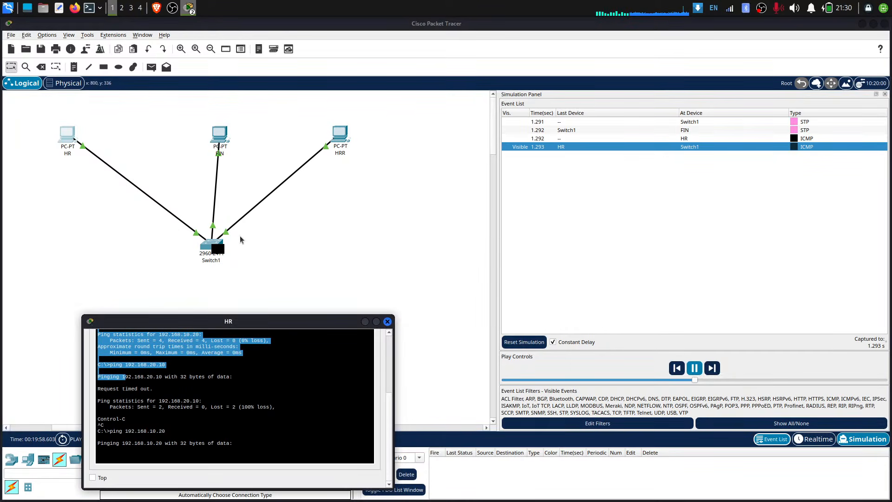
{"action": "left_click", "coordinate": [238, 407]}
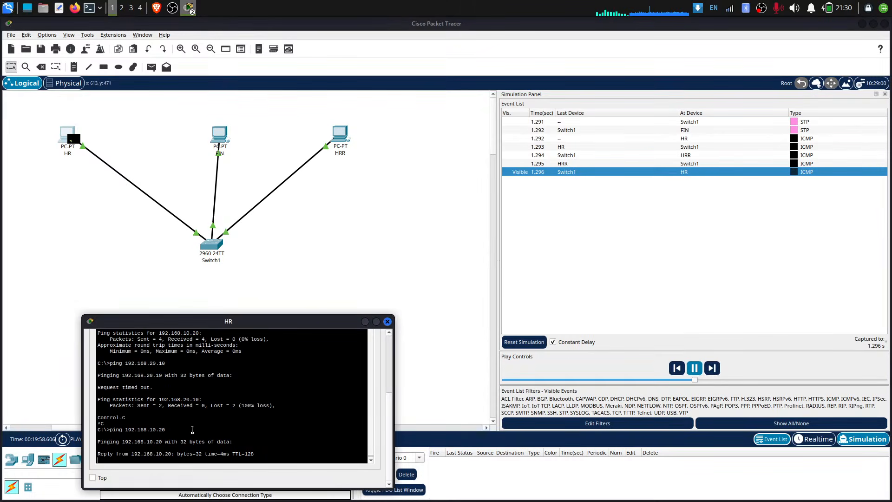
{"action": "key", "text": "ctrl+c"}
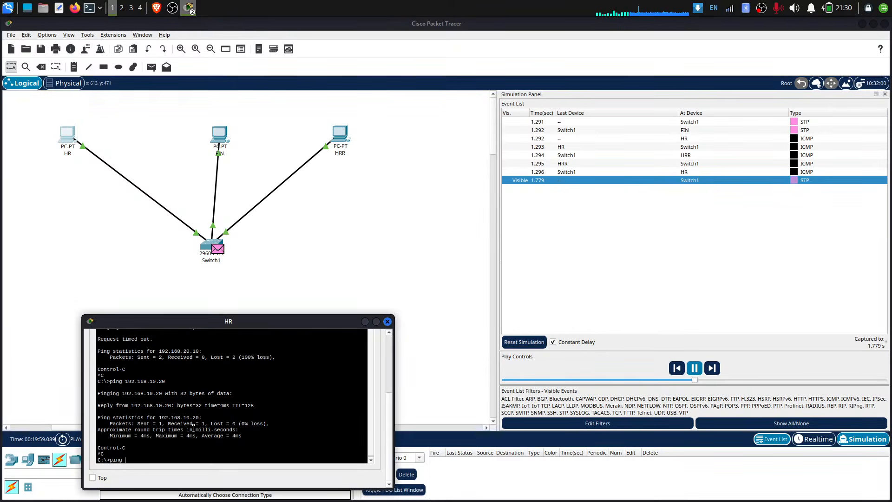
Ping 192.168.20.10 from the HR PC's command prompt and move its window aside to watch the simulated packets
{"action": "type", "text": "ping 192.168"}
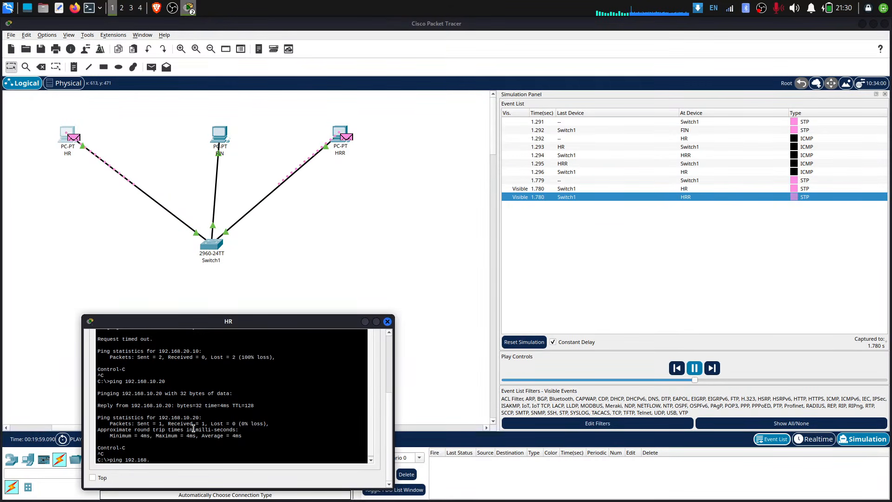
{"action": "type", "text": ".20.10"}
{"action": "key", "text": "Return"}
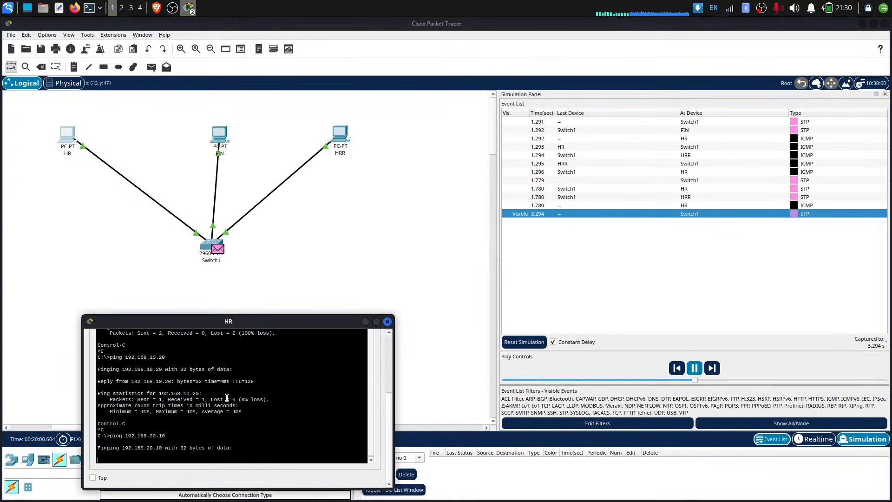
{"action": "left_click_drag", "start_coordinate": [234, 324], "coordinate": [312, 291]}
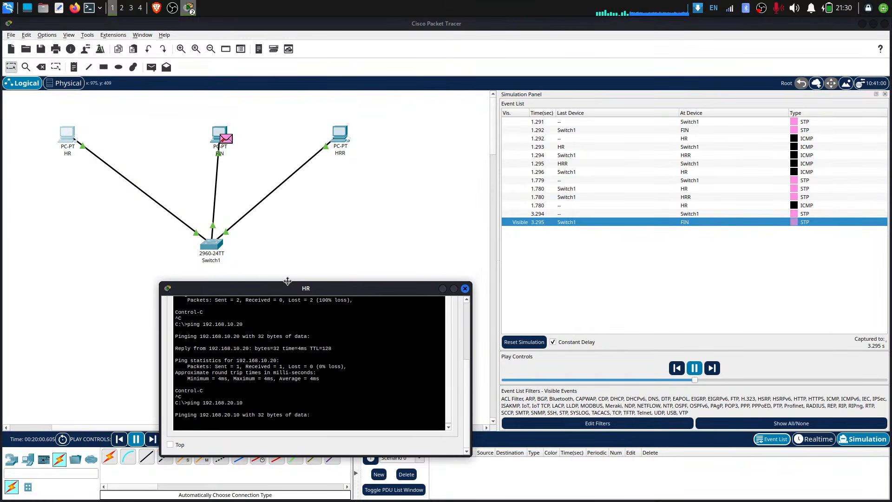
{"action": "left_click_drag", "start_coordinate": [288, 281], "coordinate": [292, 269]}
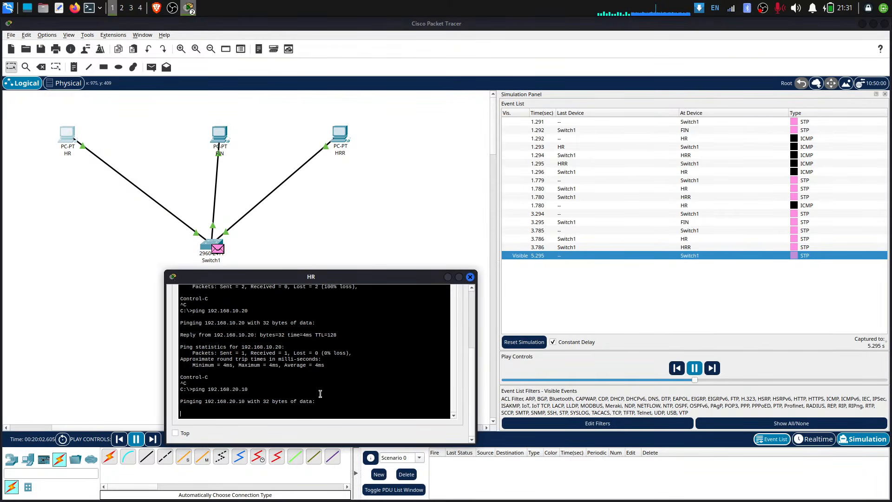
Stop the ping to 192.168.20.10 and close the HR PC's window
{"action": "left_click_drag", "start_coordinate": [319, 393], "coordinate": [282, 370]}
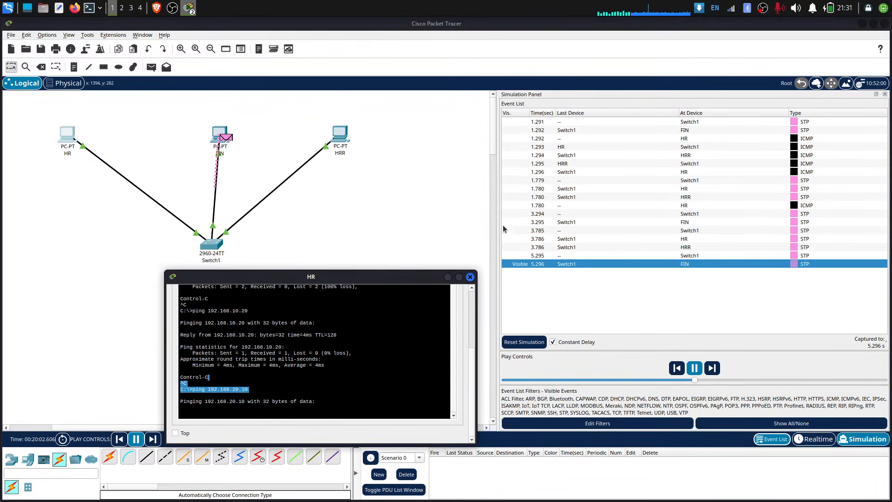
{"action": "left_click", "coordinate": [293, 392]}
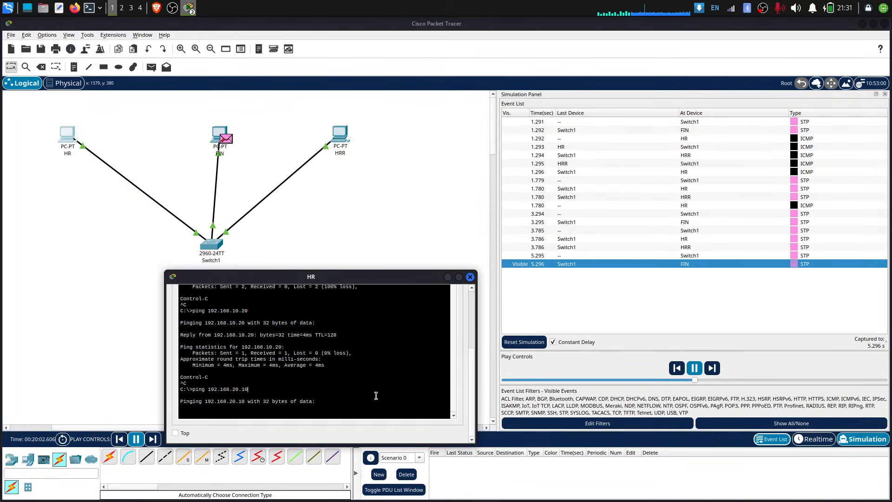
{"action": "key", "text": "ctrl+c"}
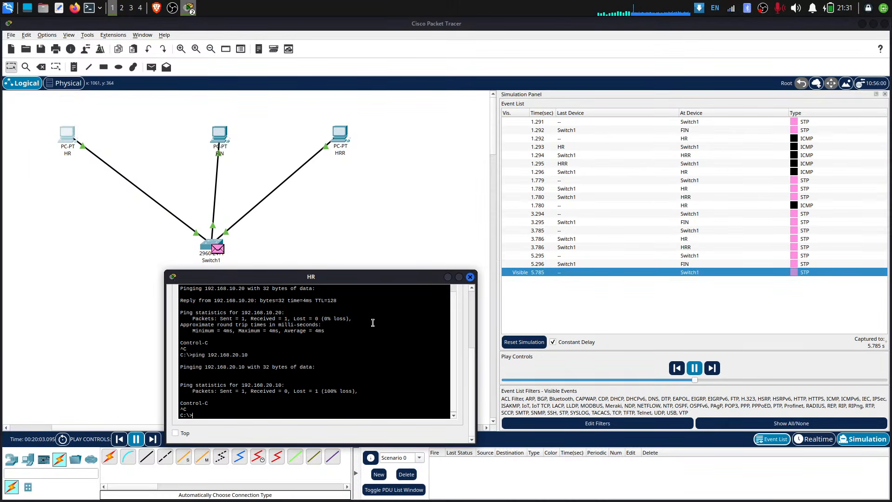
{"action": "left_click", "coordinate": [471, 277]}
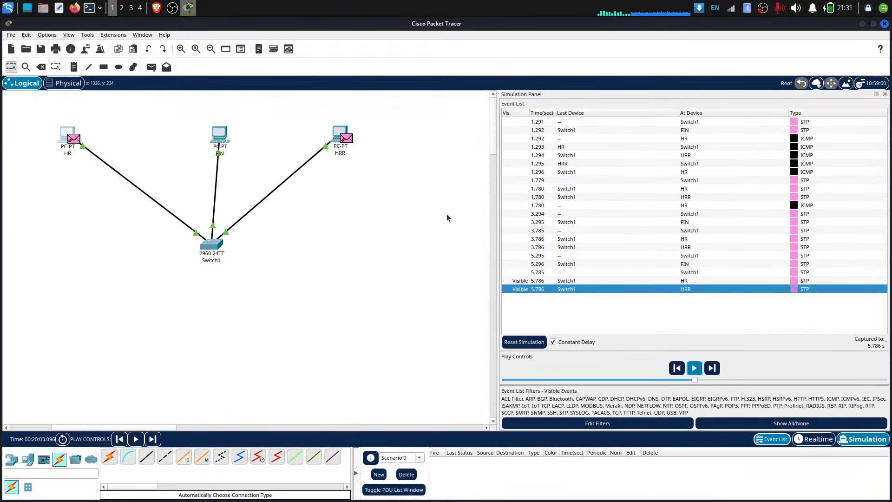
Switch to the Excalidraw whiteboard in the browser and delete the switch VLAN command lines from the notes text
{"action": "left_click", "coordinate": [158, 8]}
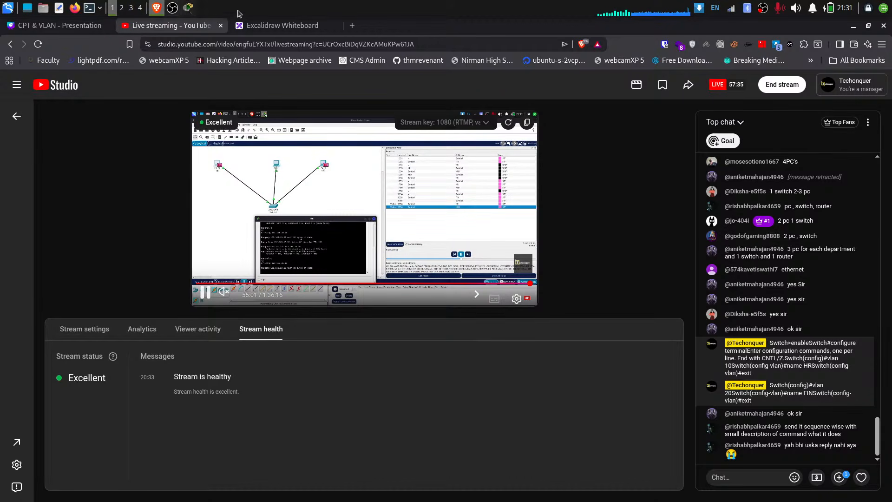
{"action": "left_click", "coordinate": [261, 25]}
{"action": "scroll", "coordinate": [342, 214], "scroll_direction": "down", "scroll_amount": 2}
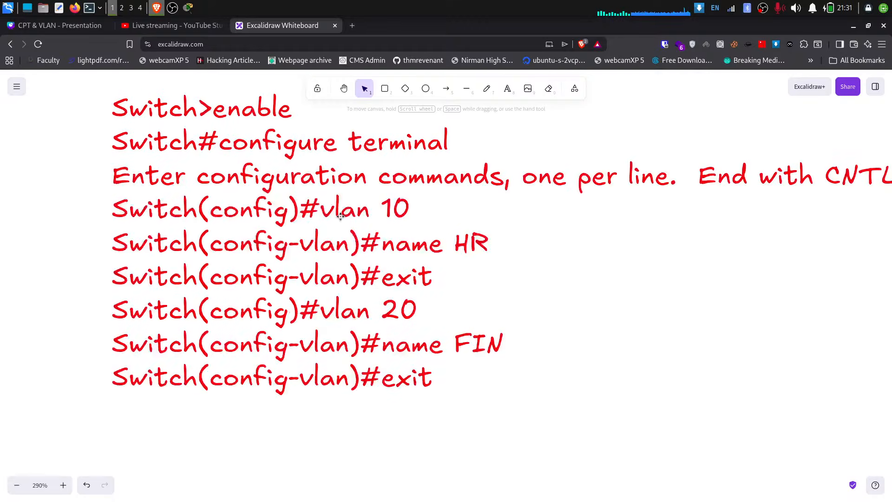
{"action": "double_click", "coordinate": [339, 215]}
{"action": "scroll", "coordinate": [426, 242], "scroll_direction": "up", "scroll_amount": 10}
{"action": "scroll", "coordinate": [145, 134], "scroll_direction": "down", "scroll_amount": 8}
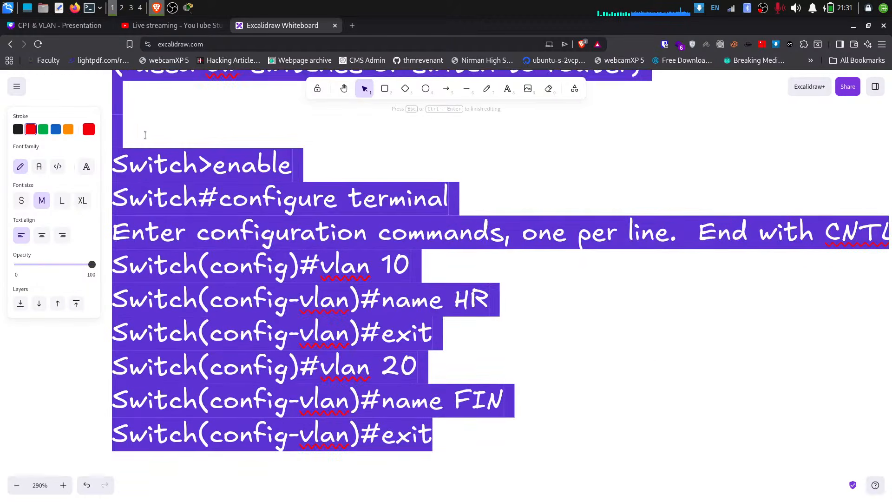
{"action": "left_click_drag", "start_coordinate": [113, 161], "coordinate": [553, 450]}
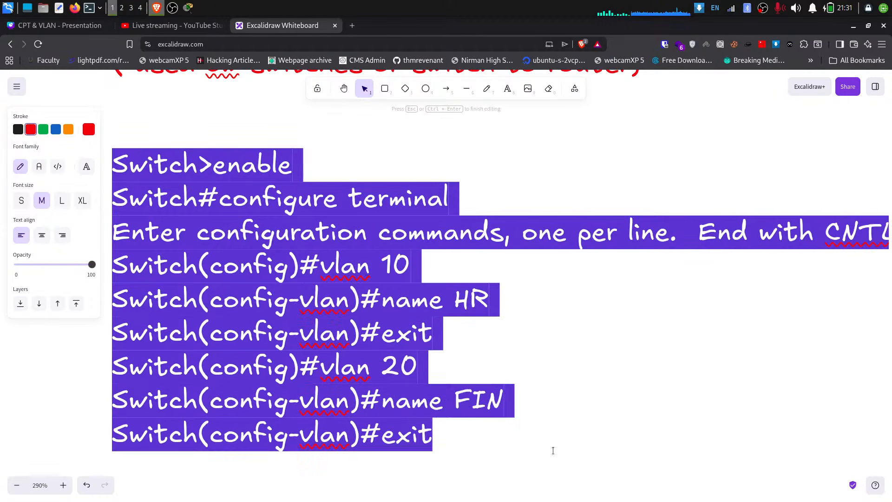
{"action": "key", "text": "BackSpace"}
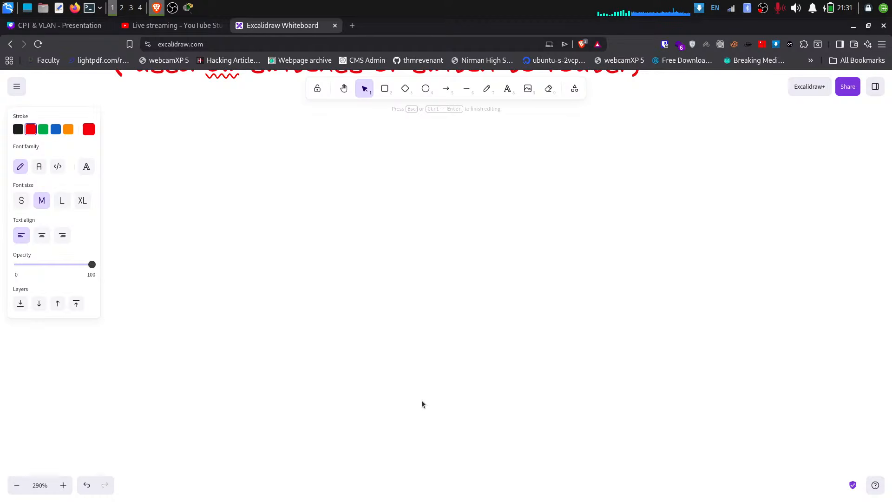
Add the heading "Common questions ::" in the cleared part of the notes text
{"action": "scroll", "coordinate": [484, 321], "scroll_direction": "down", "scroll_amount": 2}
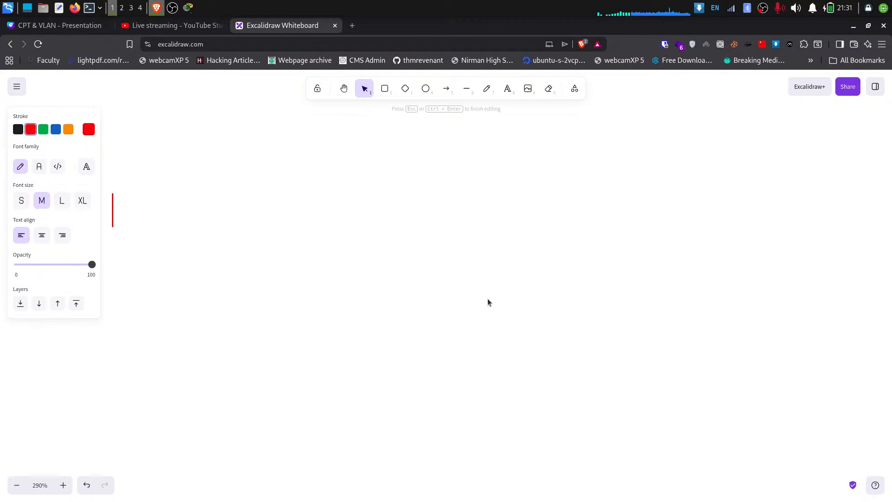
{"action": "type", "text": "Common "}
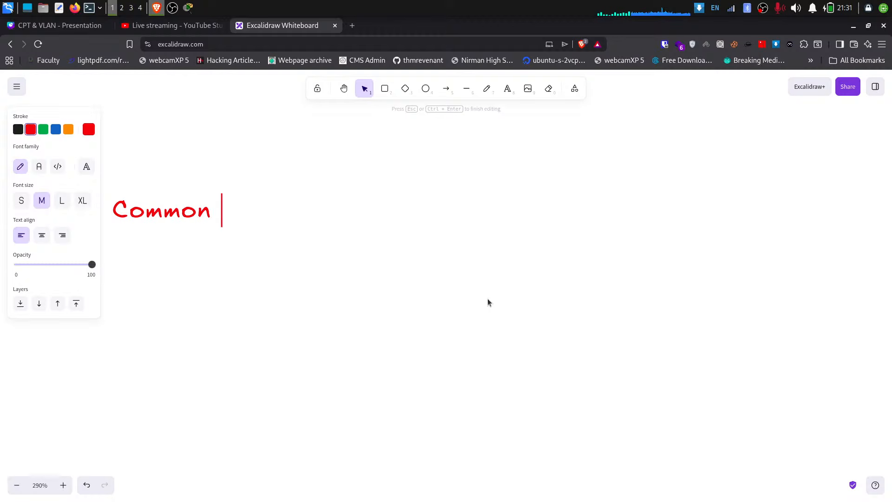
{"action": "type", "text": "que"}
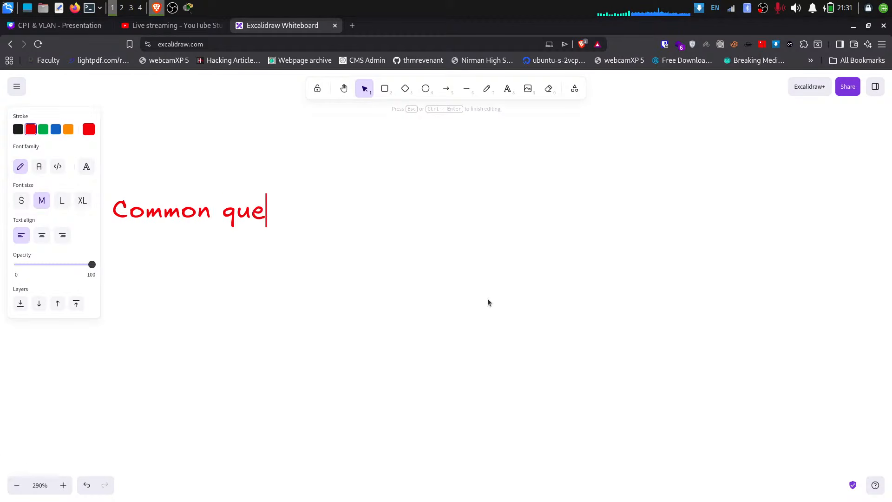
{"action": "type", "text": "stion s ::"}
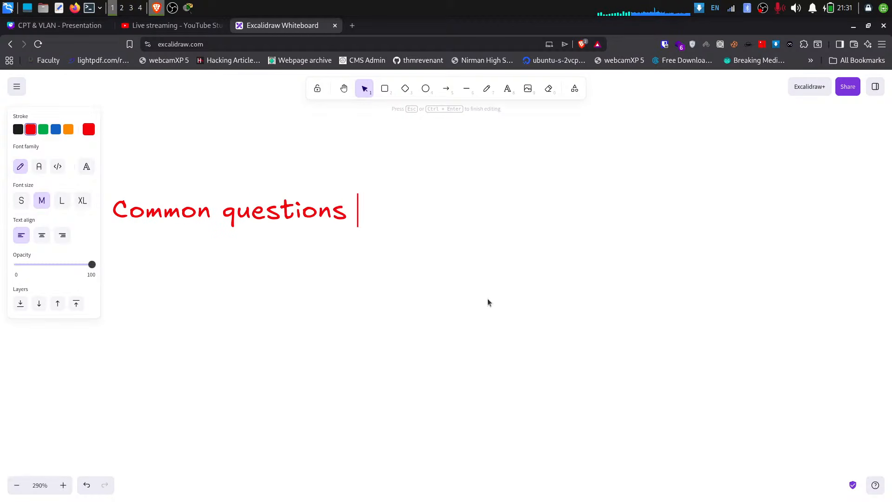
{"action": "key", "text": "Return"}
{"action": "key", "text": "Return"}
Write the question "Why same switch but ping fails ??" below the Common questions heading
{"action": "type", "text": "W"}
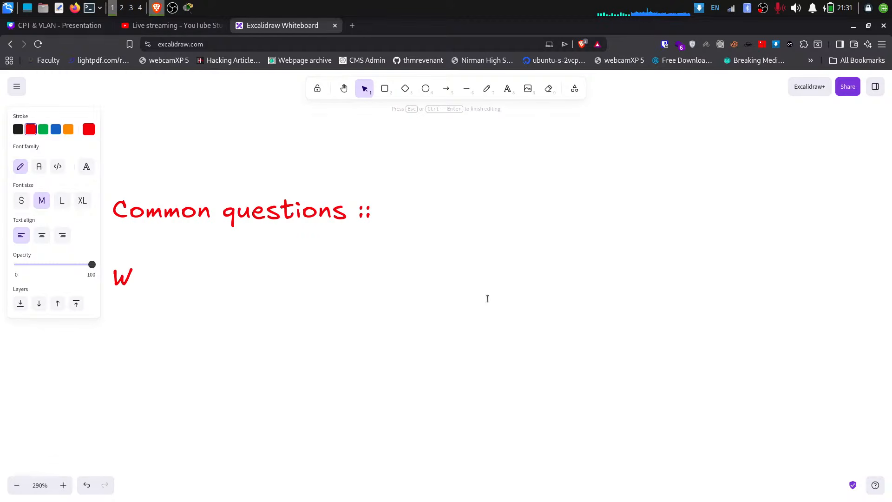
{"action": "type", "text": "hy same sw"}
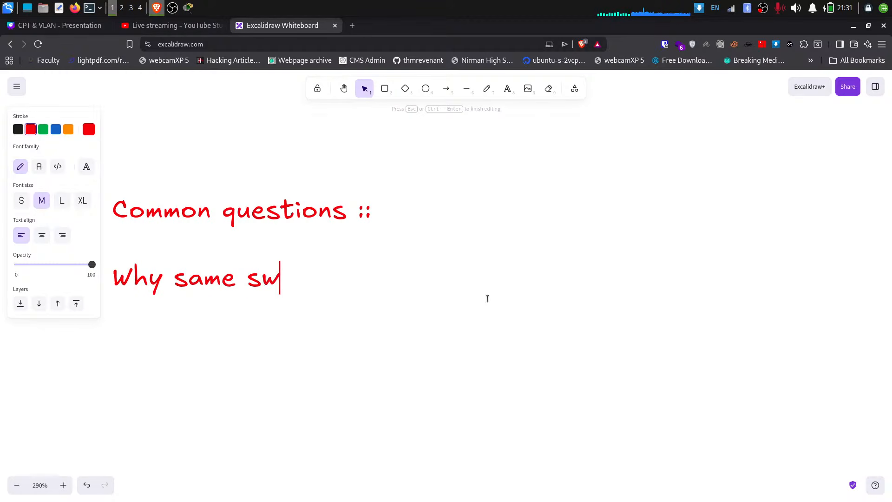
{"action": "type", "text": "itch but p"}
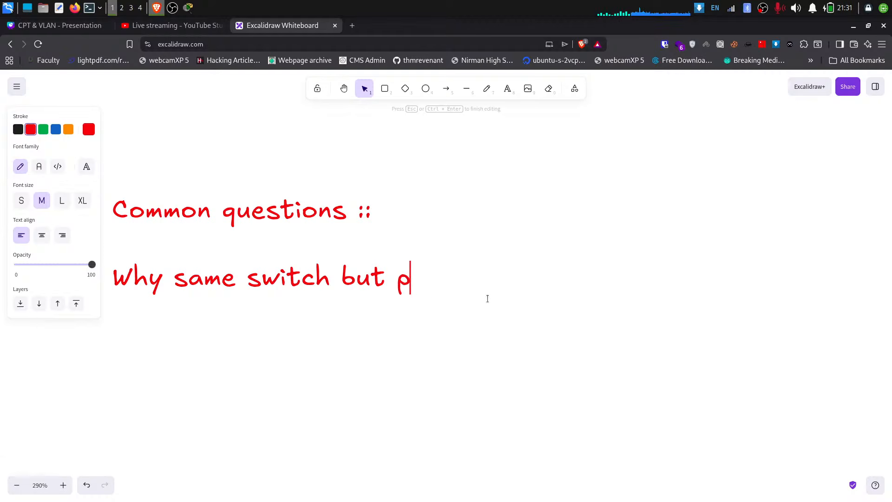
{"action": "type", "text": "ing fails "}
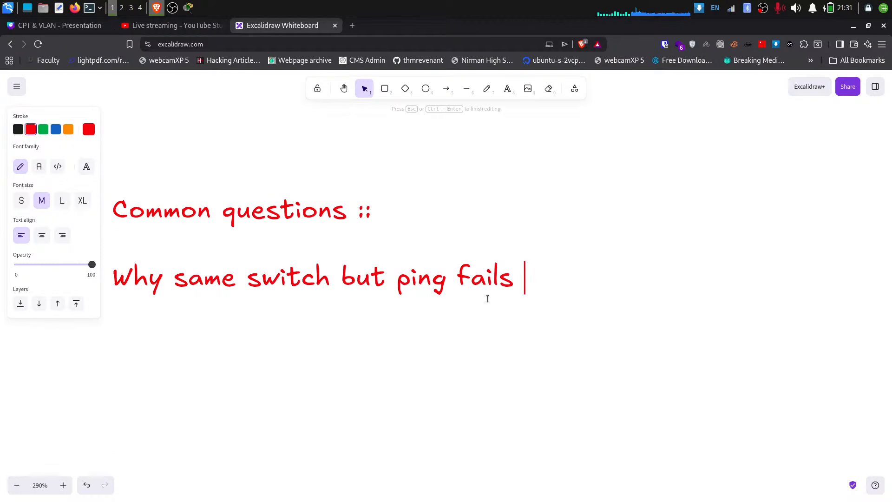
{"action": "type", "text": "??"}
{"action": "key", "text": "Return"}
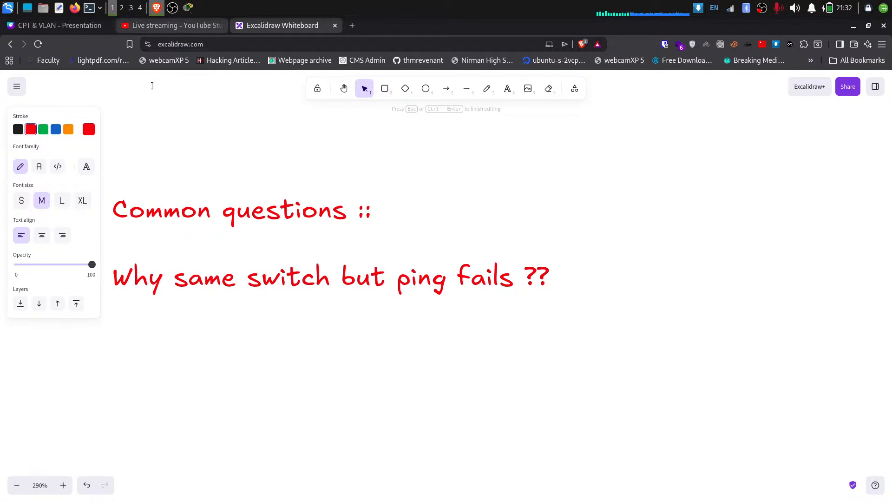
Write the answer "Bcz VLAN creates separate broadcast domains" below the question about failing pings
{"action": "scroll", "coordinate": [291, 163], "scroll_direction": "down", "scroll_amount": 2}
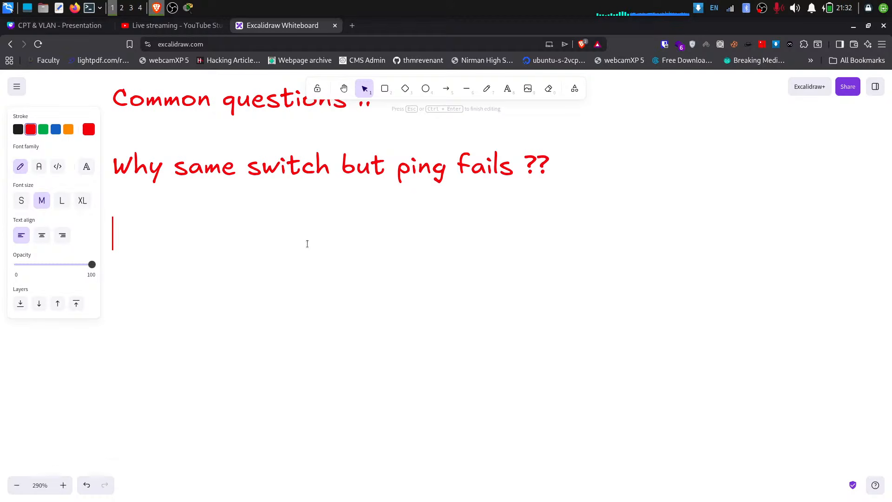
{"action": "type", "text": "Bcz "}
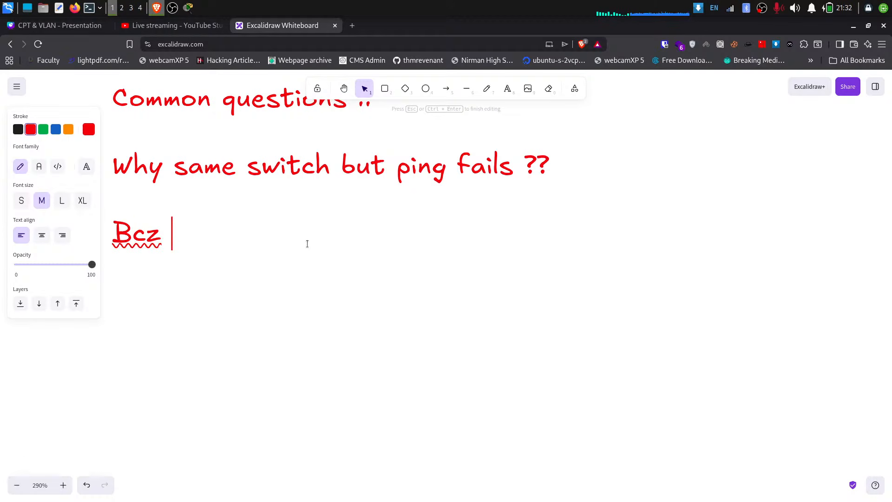
{"action": "type", "text": "VLAN c"}
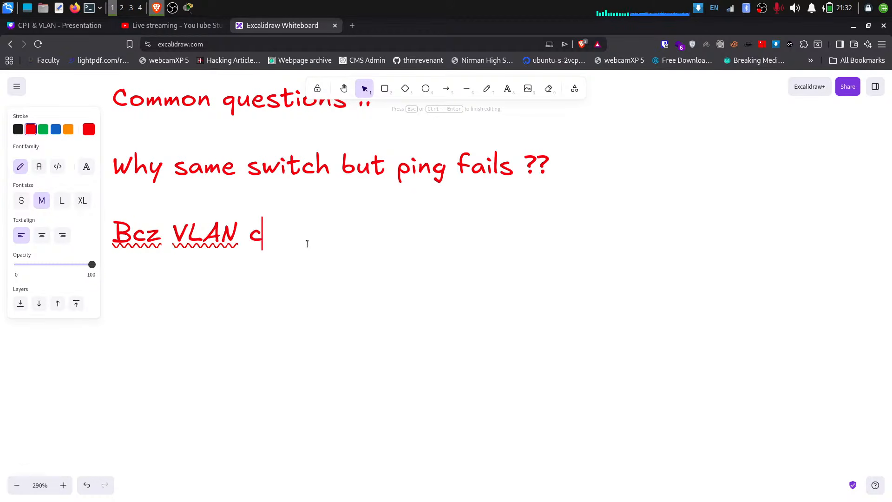
{"action": "type", "text": "reates "}
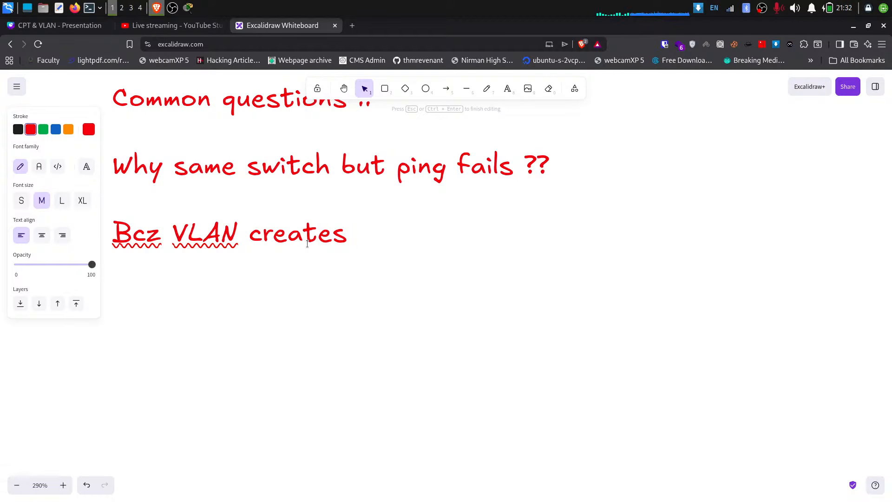
{"action": "type", "text": "separt"}
{"action": "key", "text": "BackSpace"}
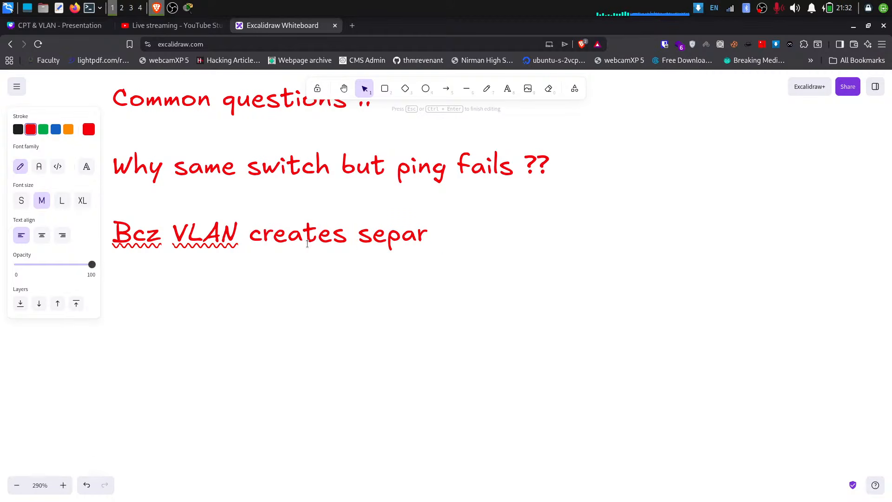
{"action": "key", "text": "BackSpace"}
{"action": "key", "text": "BackSpace"}
{"action": "type", "text": "arate "}
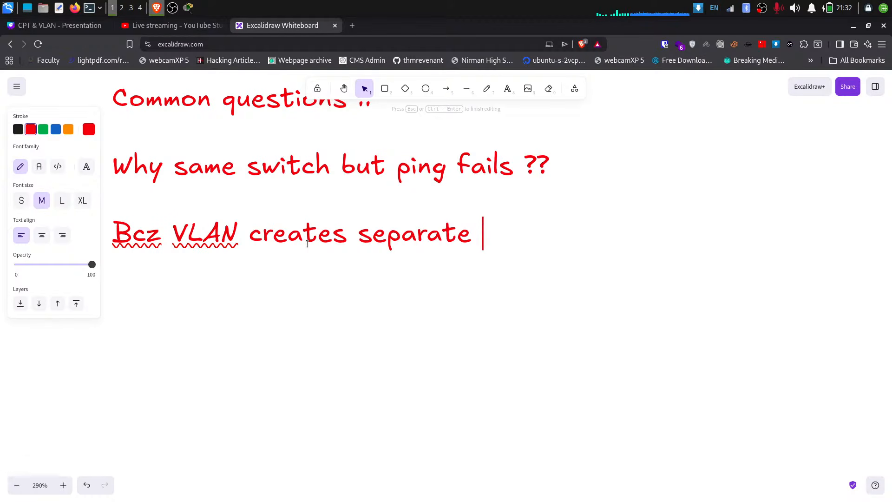
{"action": "type", "text": "broadc"}
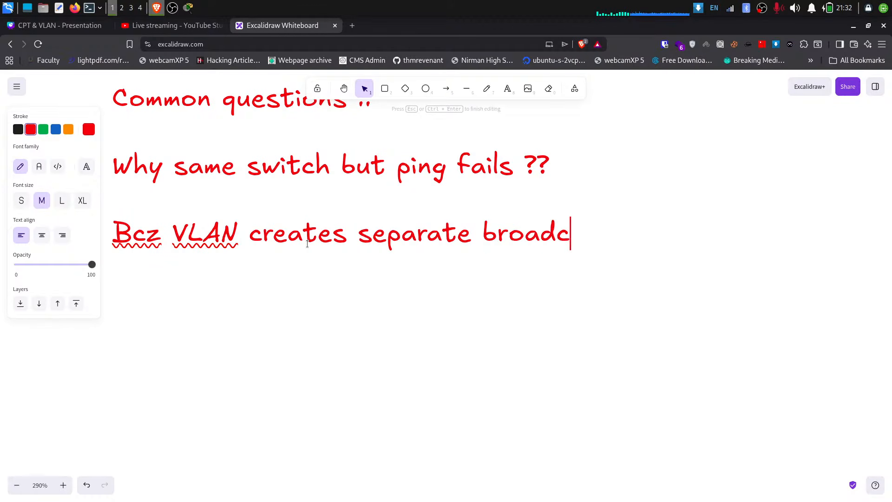
{"action": "type", "text": "ast domains"}
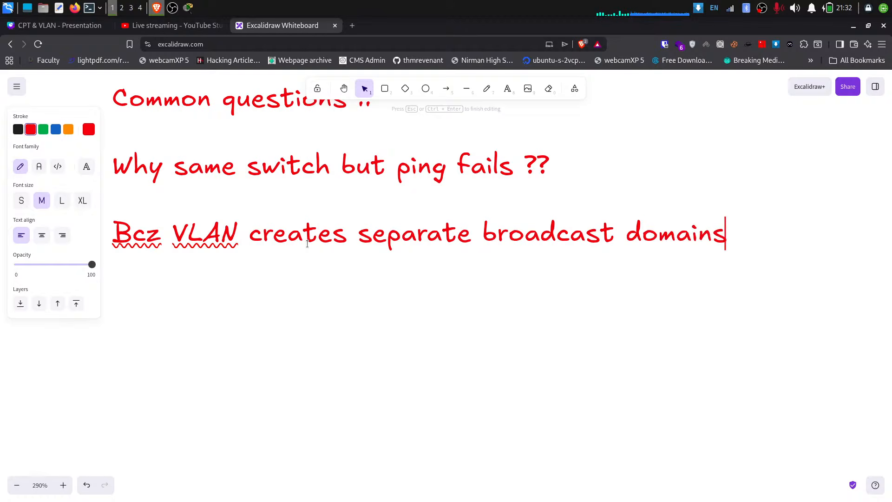
Write the second question "Can VLAN talk without router" below the broadcast domains answer and leave a blank line after it
{"action": "key", "text": "Return"}
{"action": "type", "text": "Can VLAS"}
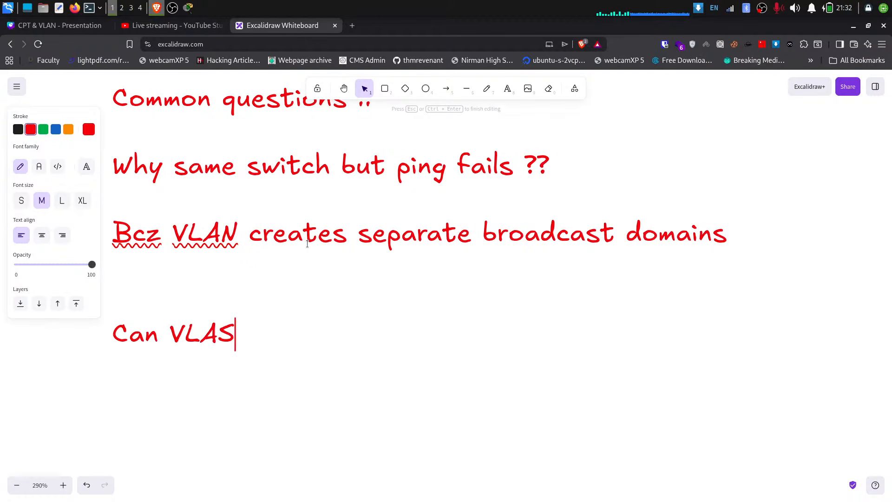
{"action": "key", "text": "BackSpace"}
{"action": "type", "text": "N "}
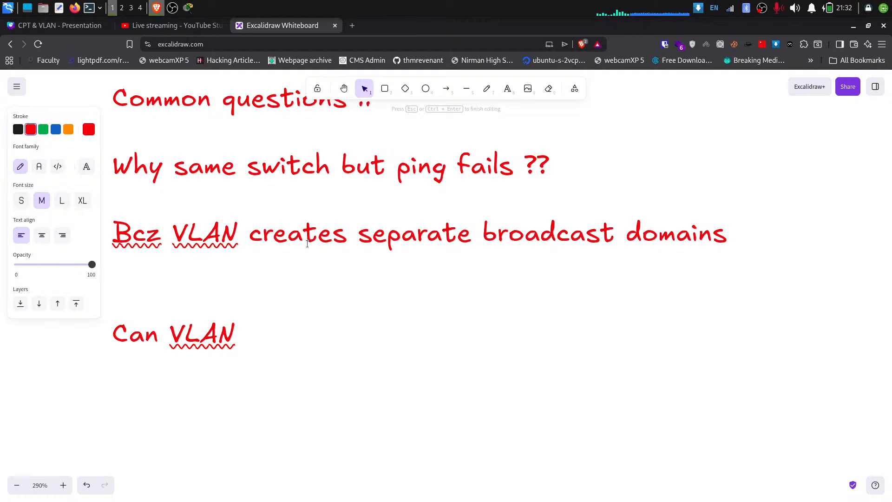
{"action": "type", "text": "talk wi"}
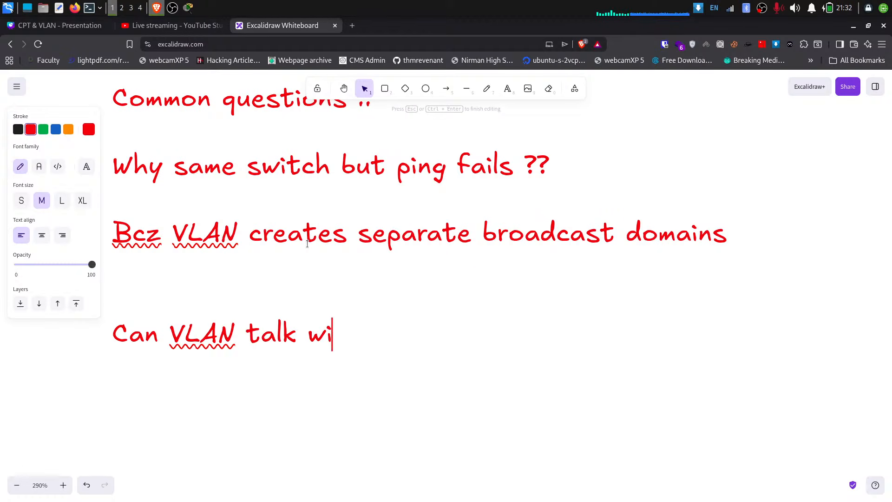
{"action": "type", "text": "thout router"}
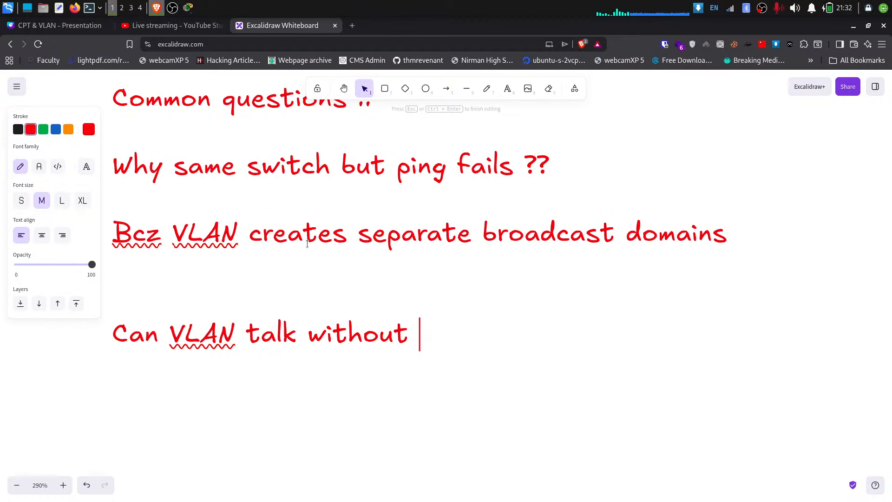
{"action": "key", "text": "Return"}
{"action": "key", "text": "Return"}
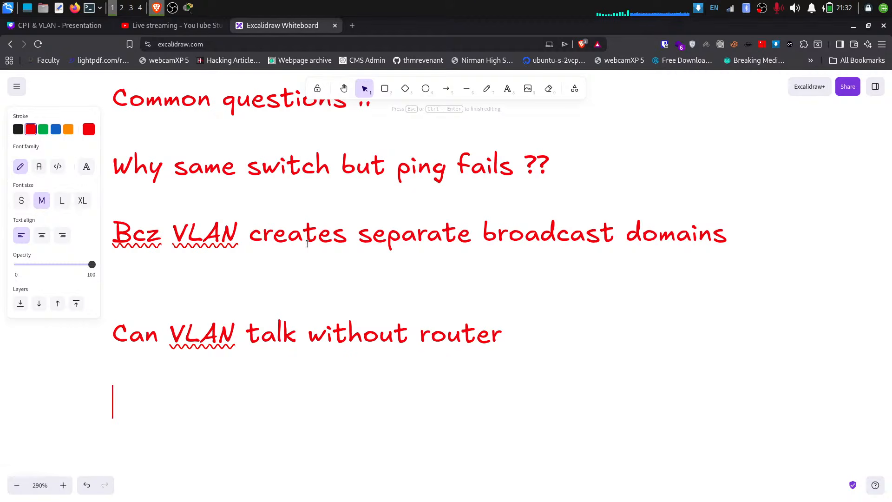
Answer the router question with "No" and write the third question "Is VLAN security" below it
{"action": "type", "text": "M"}
{"action": "type", "text": "o"}
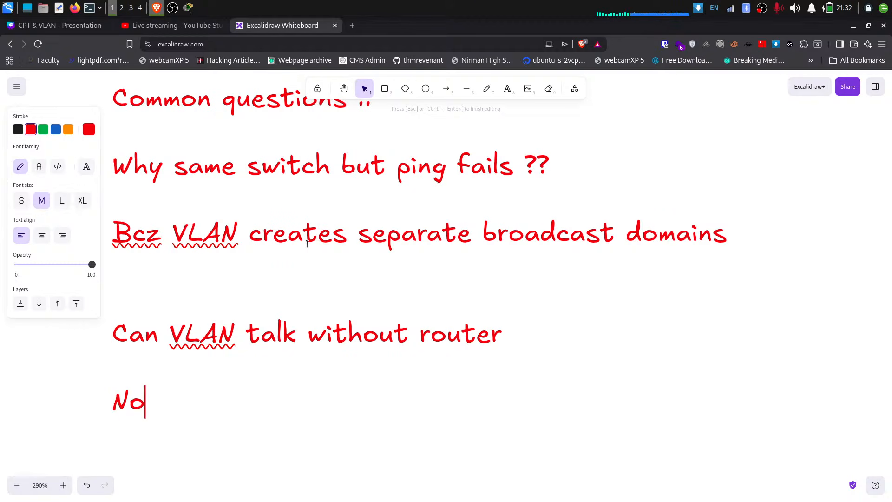
{"action": "scroll", "coordinate": [332, 183], "scroll_direction": "down", "scroll_amount": 2}
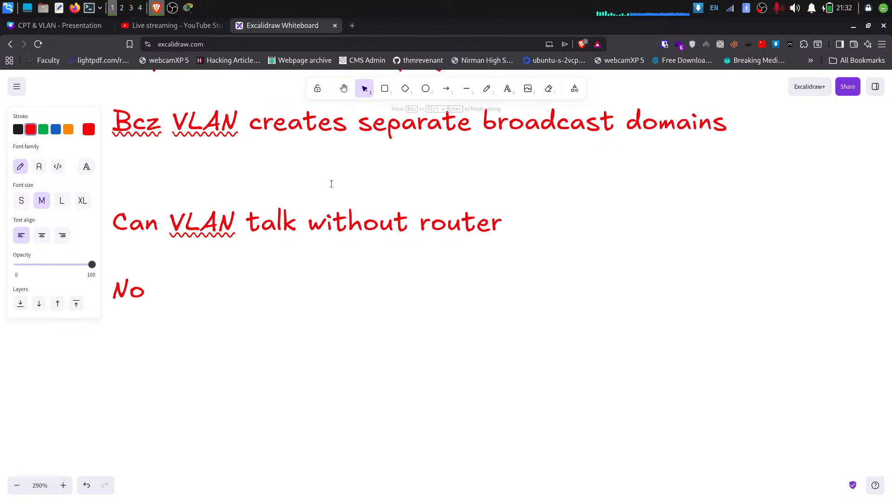
{"action": "key", "text": "Return"}
{"action": "key", "text": "Return"}
{"action": "type", "text": "Is VL"}
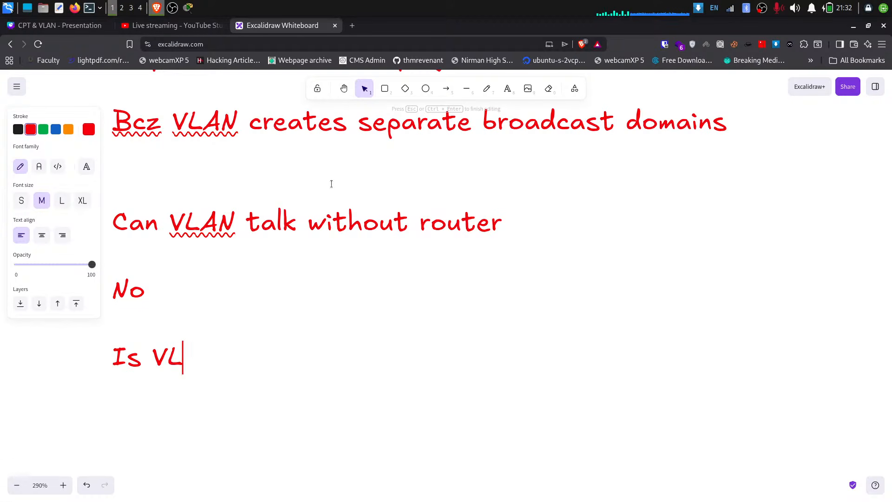
{"action": "type", "text": "AN secu"}
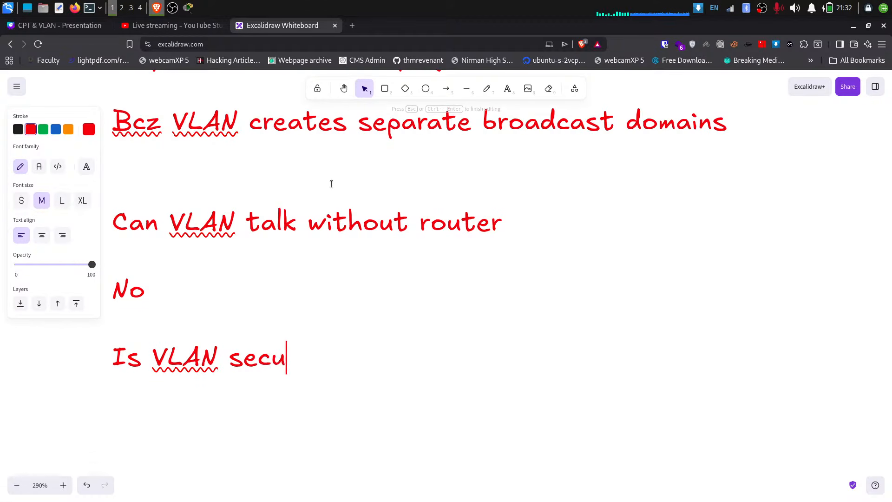
{"action": "type", "text": "rity"}
{"action": "key", "text": "Return"}
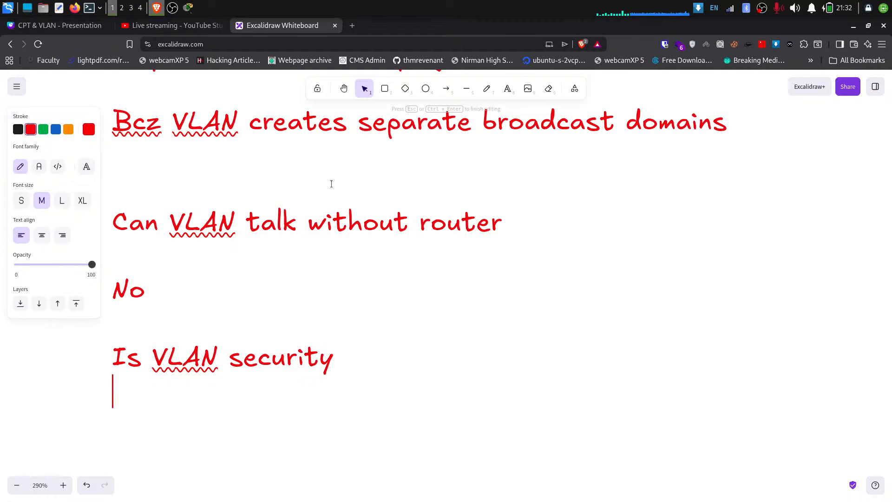
Write the answer "Yes,basic logical security" below the VLAN security question
{"action": "key", "text": "Return"}
{"action": "type", "text": "Yes"}
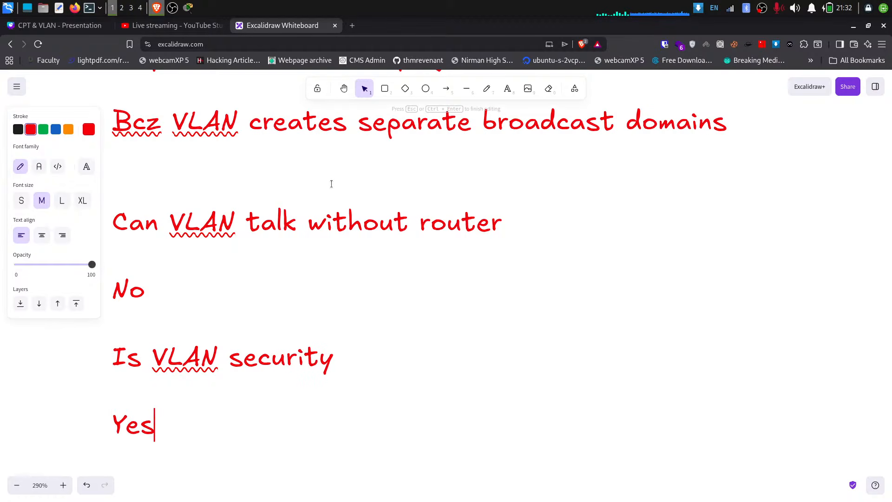
{"action": "type", "text": ",basic lig"}
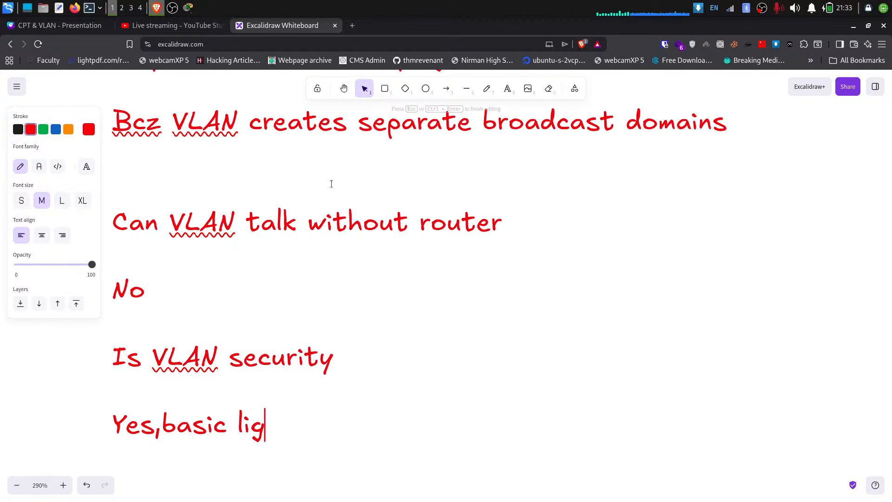
{"action": "key", "text": "BackSpace"}
{"action": "type", "text": "ogical "}
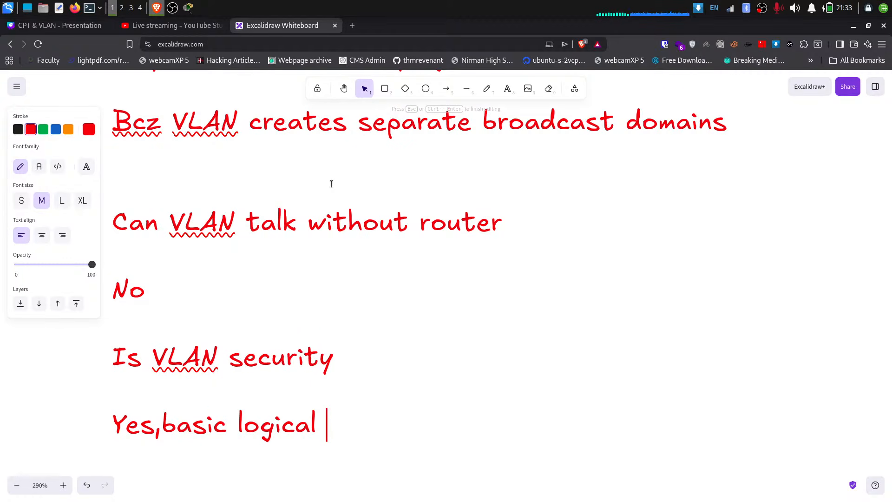
{"action": "type", "text": "security"}
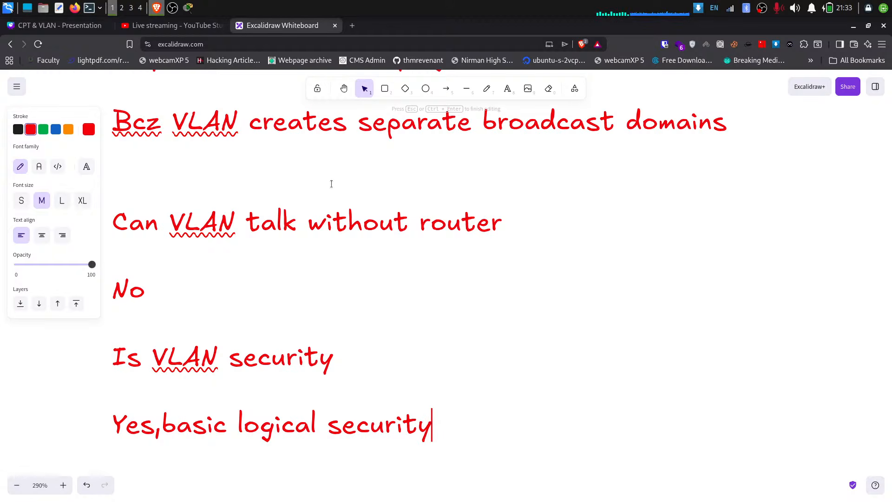
{"action": "key", "text": "Return"}
Leave blank lines after the security answer and add the summary line "VLAN : devices networks"
{"action": "scroll", "coordinate": [408, 165], "scroll_direction": "down", "scroll_amount": 5}
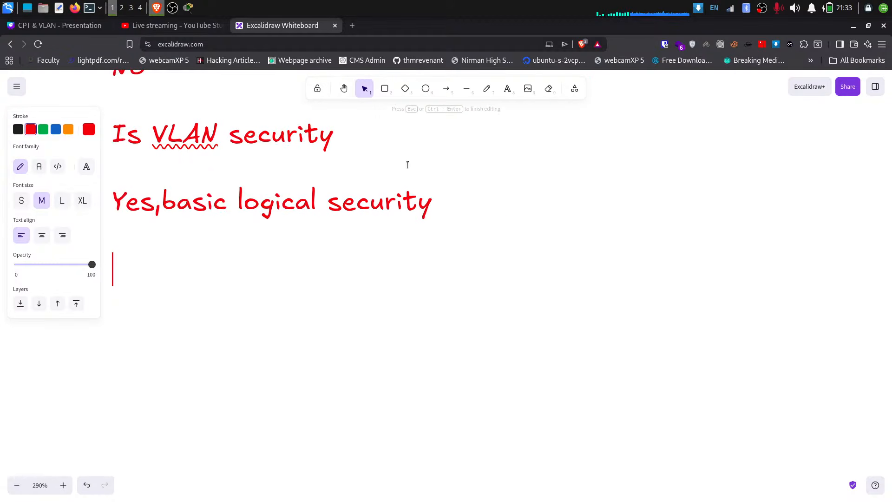
{"action": "key", "text": "Return"}
{"action": "key", "text": "Return"}
{"action": "type", "text": "VL"}
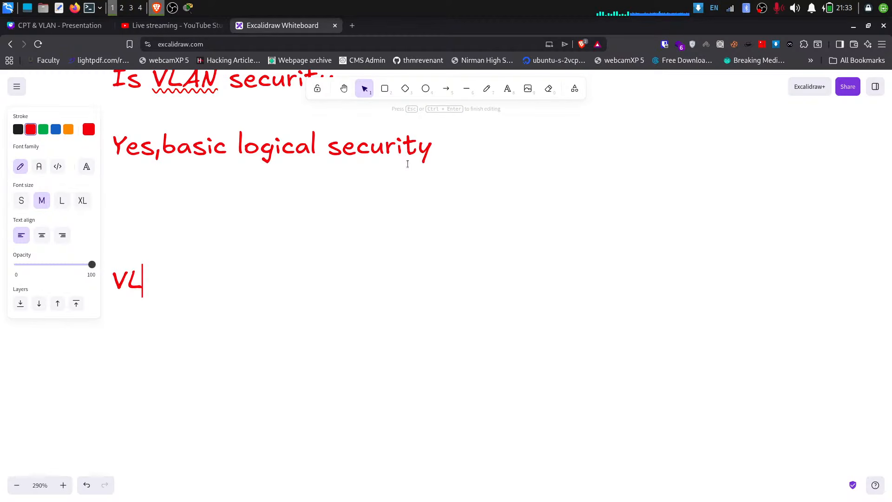
{"action": "type", "text": "AN "}
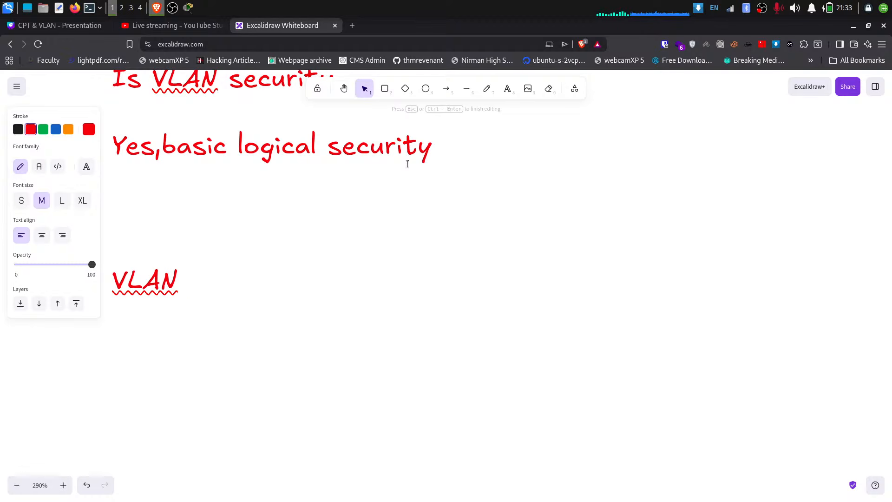
{"action": "type", "text": ": dev"}
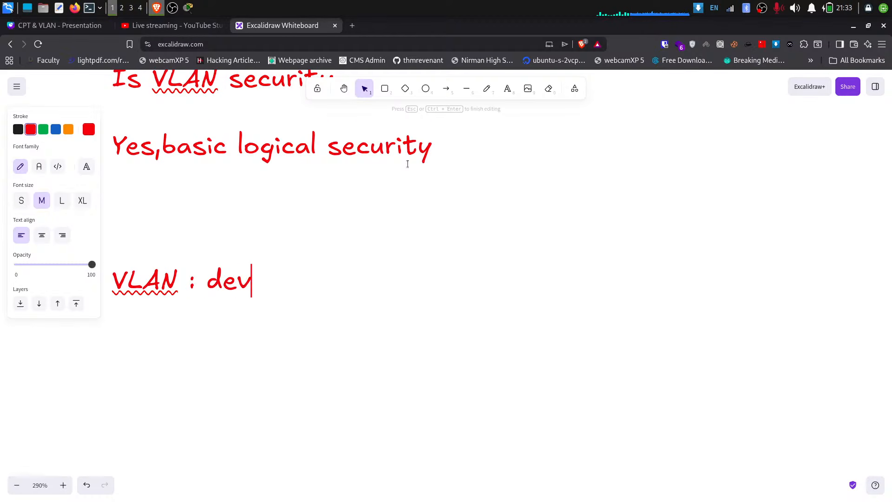
{"action": "type", "text": "ices networks"}
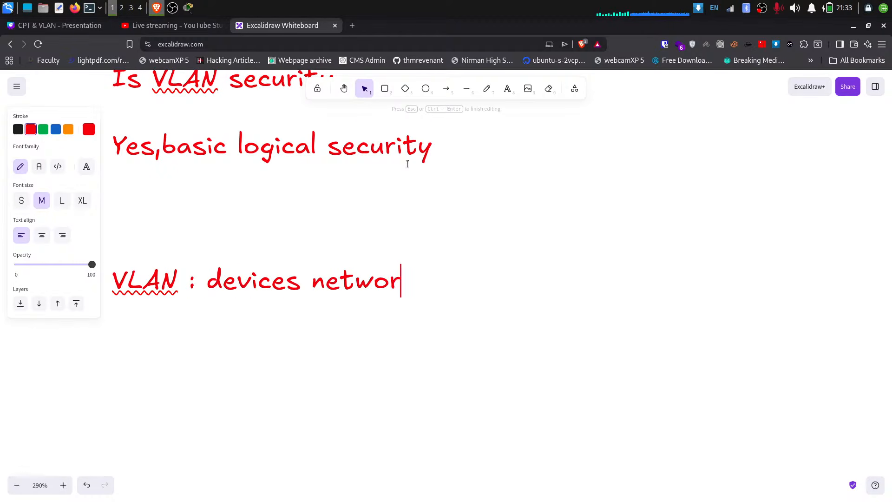
Write "Router : Connects networks" followed by a row of exclamation marks below the VLAN summary line
{"action": "key", "text": "Return"}
{"action": "key", "text": "Return"}
{"action": "type", "text": "RO"}
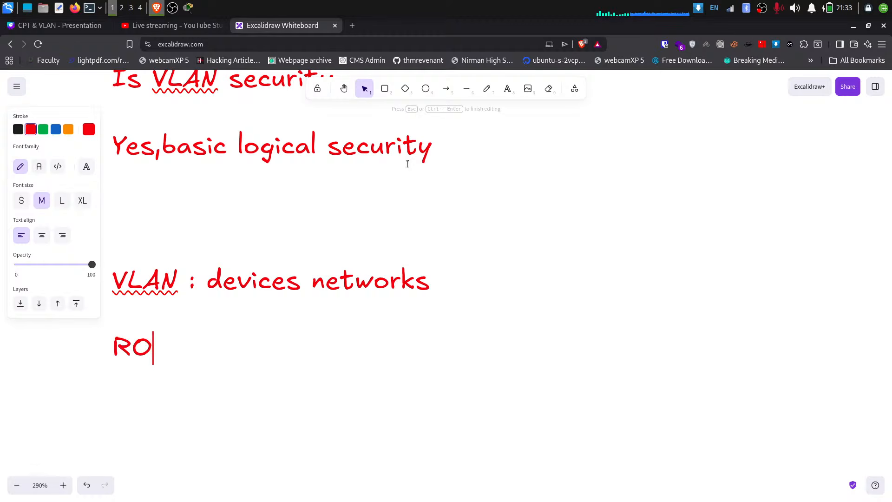
{"action": "type", "text": "ute"}
{"action": "key", "text": "BackSpace"}
{"action": "key", "text": "BackSpace"}
{"action": "key", "text": "BackSpace"}
{"action": "key", "text": "BackSpace"}
{"action": "type", "text": "outer : "}
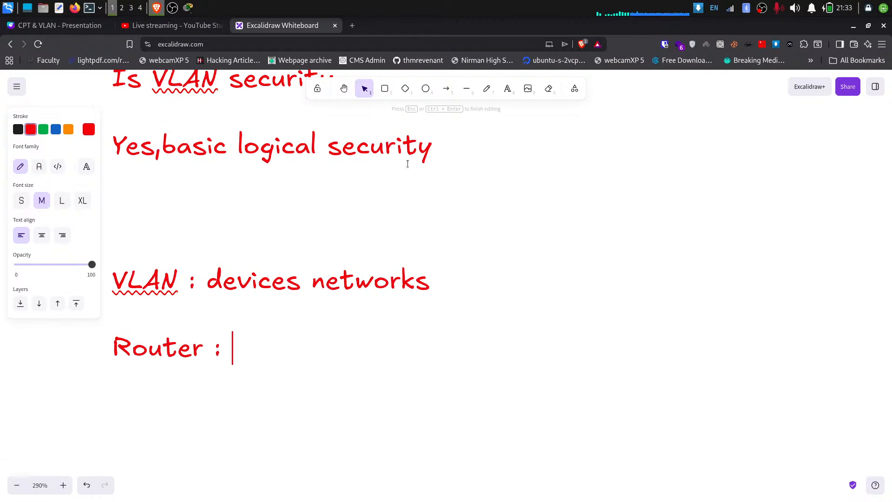
{"action": "type", "text": "Connects "}
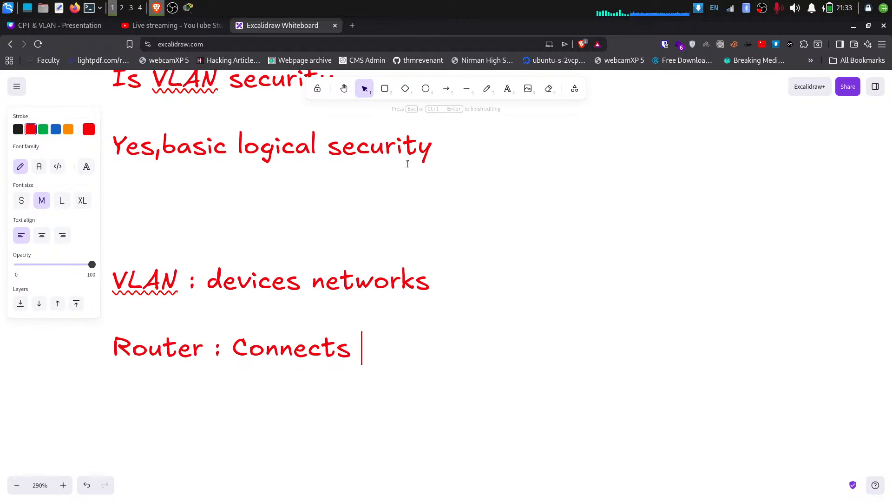
{"action": "type", "text": "networsk"}
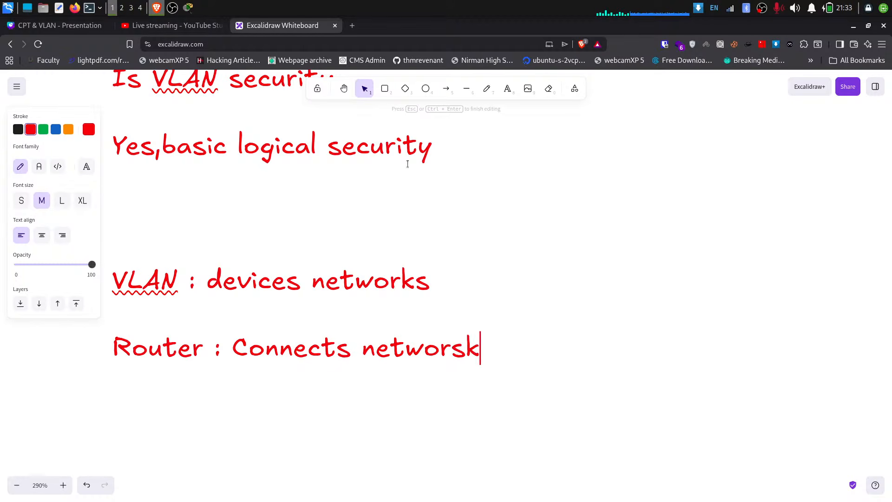
{"action": "key", "text": "BackSpace"}
{"action": "key", "text": "BackSpace"}
{"action": "type", "text": "ks !"}
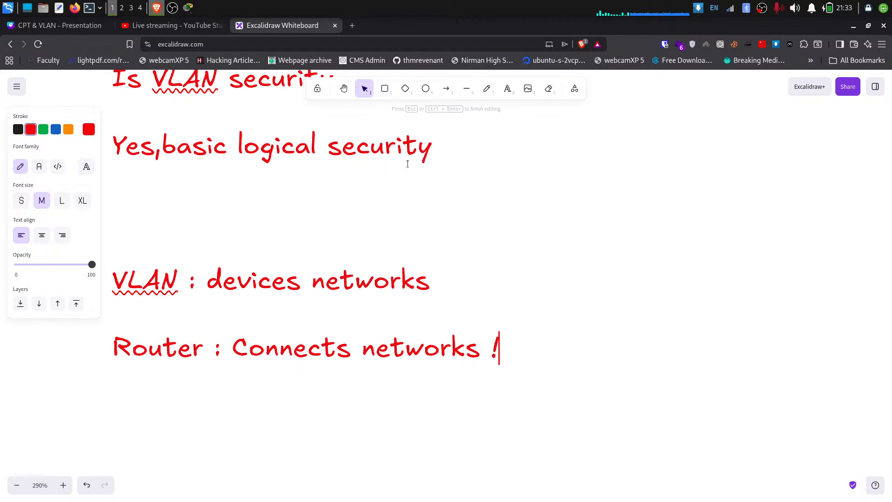
{"action": "type", "text": "!!!!!!!!"}
{"action": "scroll", "coordinate": [481, 208], "scroll_direction": "up", "scroll_amount": 1}
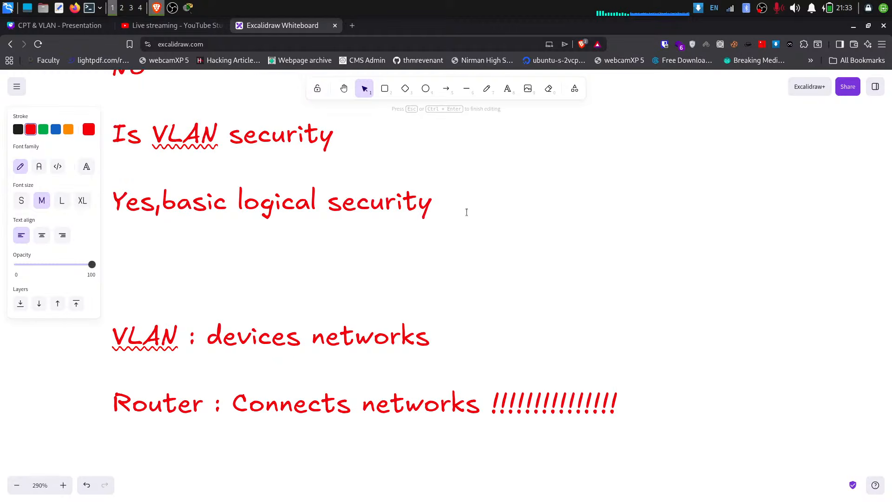
{"action": "scroll", "coordinate": [470, 205], "scroll_direction": "down", "scroll_amount": 2}
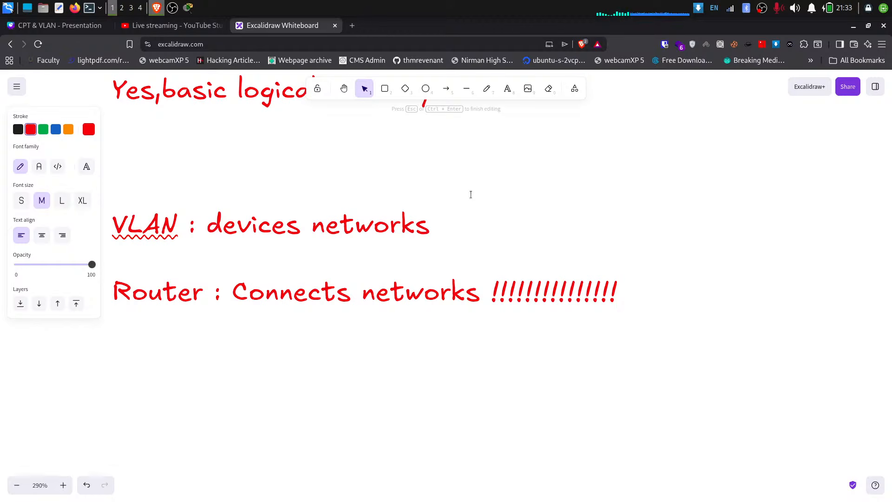
Switch to the YouTube Studio live stream page and pin the Techonquer chat message containing the forms.gle link
{"action": "left_click", "coordinate": [192, 26]}
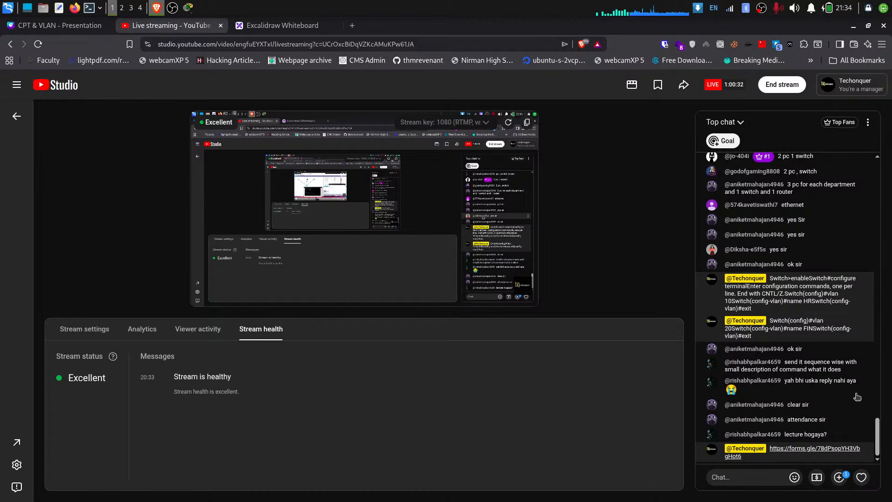
{"action": "left_click", "coordinate": [866, 448]}
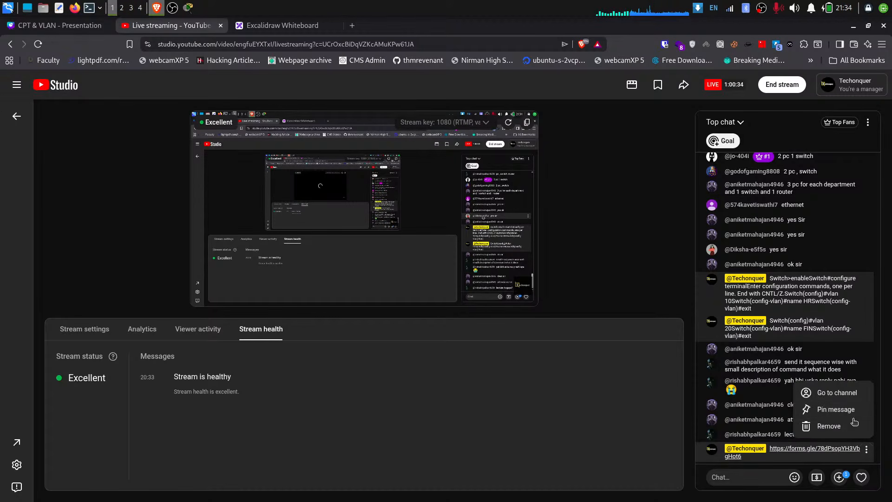
{"action": "left_click", "coordinate": [832, 409]}
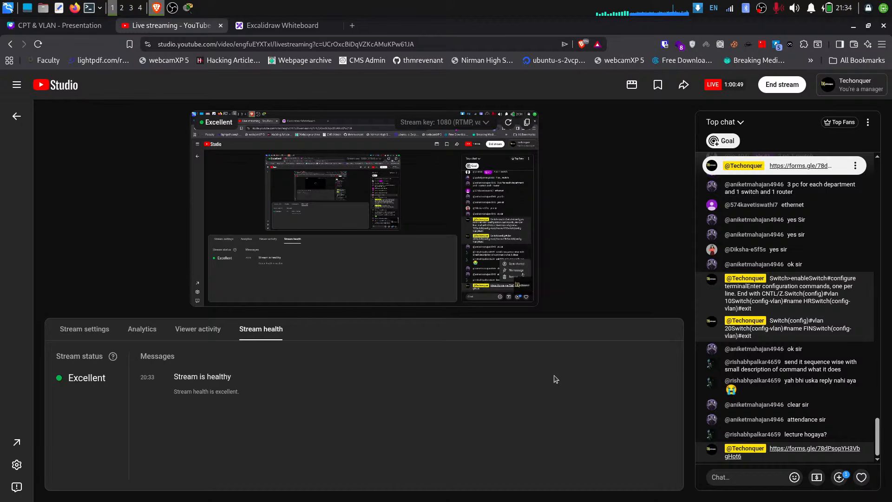
Review the live chat messages and end the live stream
{"action": "scroll", "coordinate": [763, 416], "scroll_direction": "up", "scroll_amount": 7}
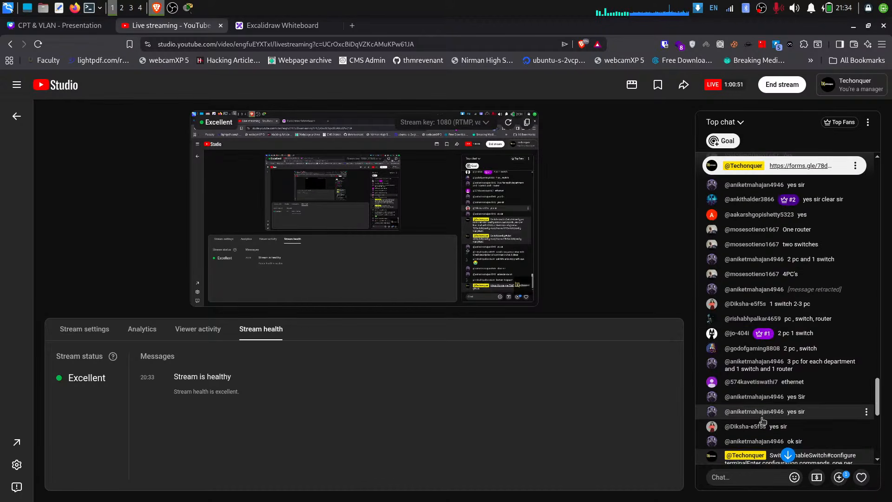
{"action": "scroll", "coordinate": [773, 267], "scroll_direction": "down", "scroll_amount": 8}
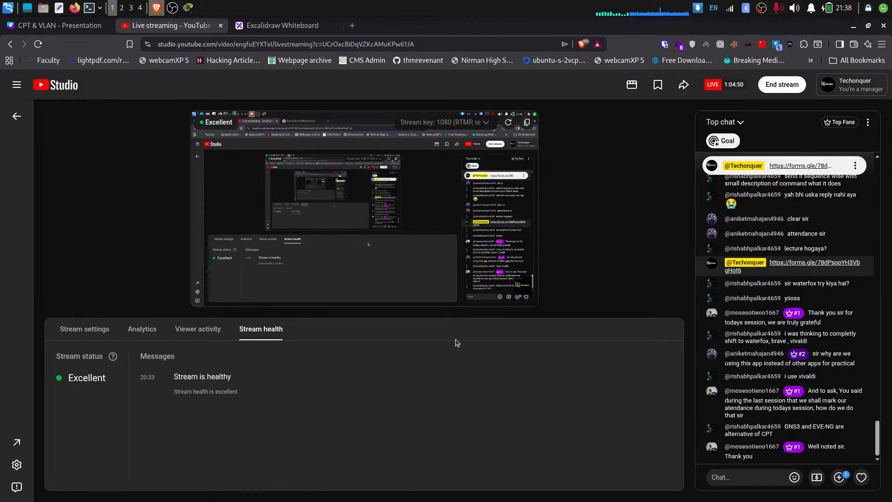
{"action": "mouse_move", "coordinate": [218, 218]}
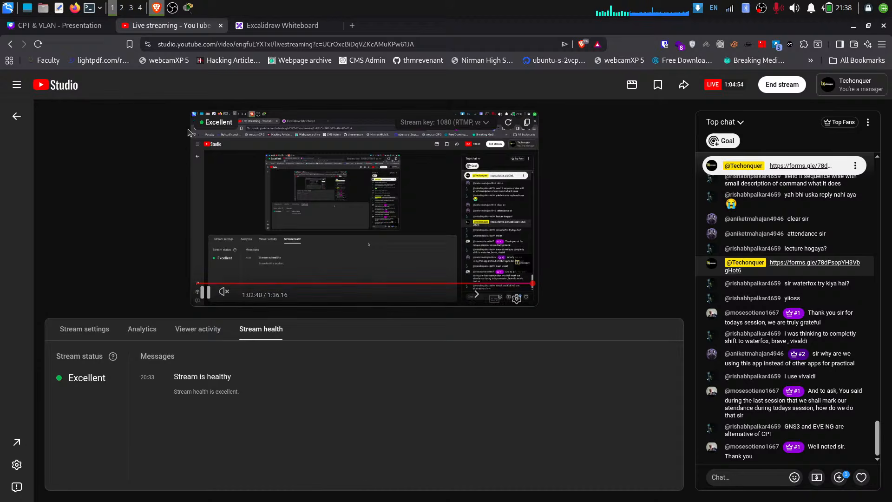
{"action": "left_click", "coordinate": [785, 89]}
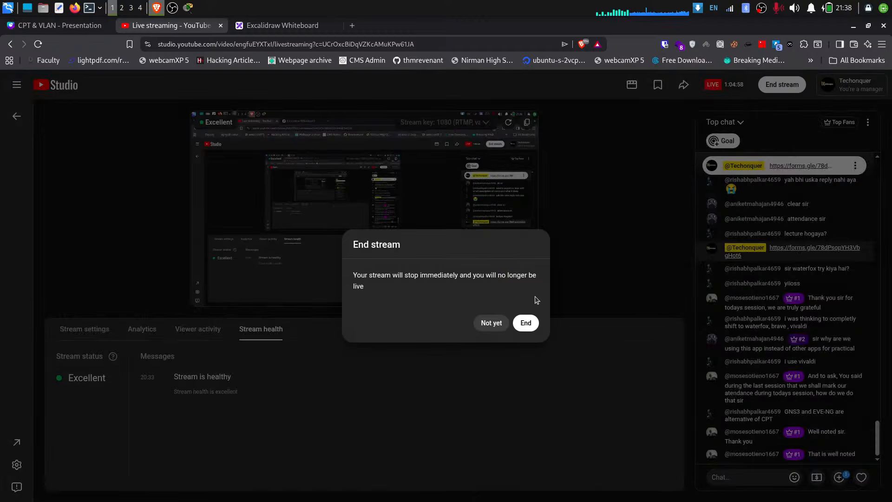
{"action": "left_click", "coordinate": [524, 321]}
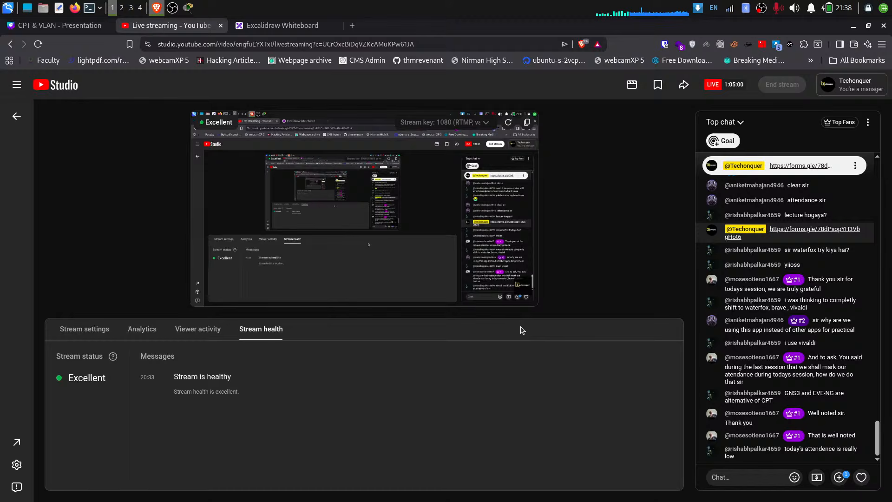